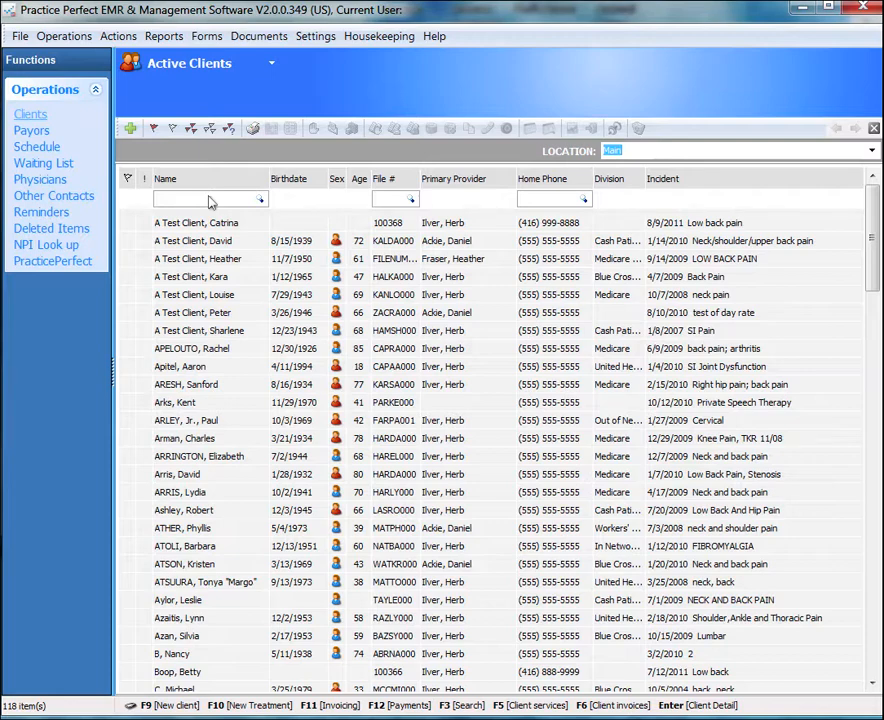
Show the discharged clients and switch the client list to all clients
left_click(209, 203)
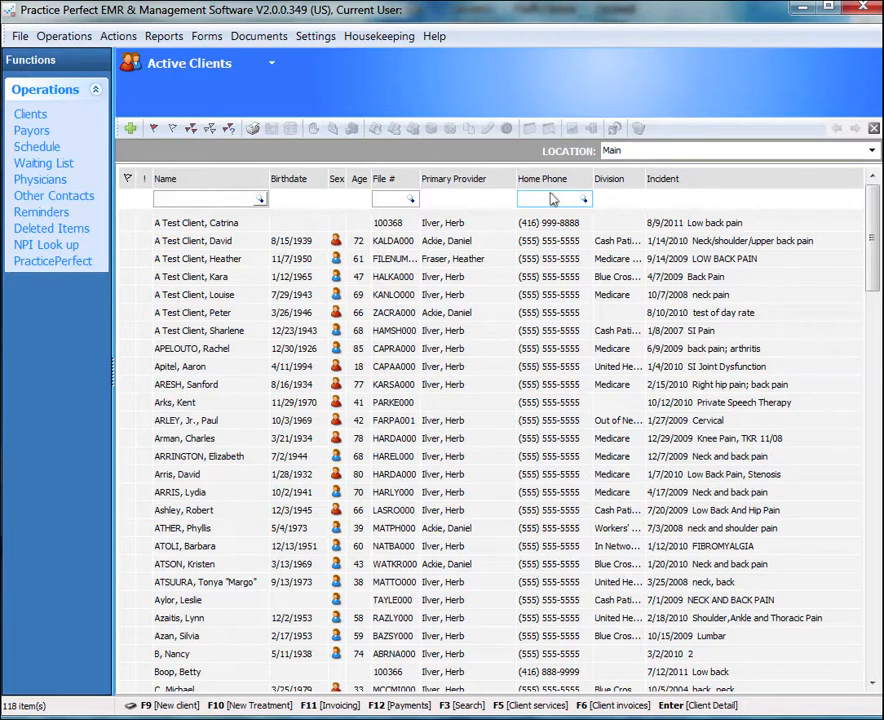
key("alt+Down")
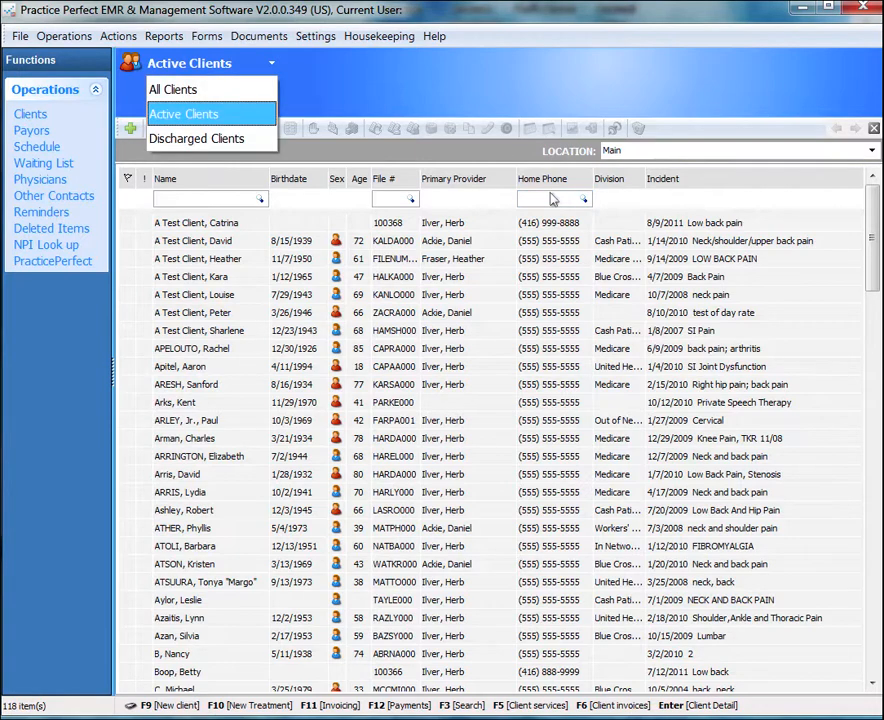
key("Down")
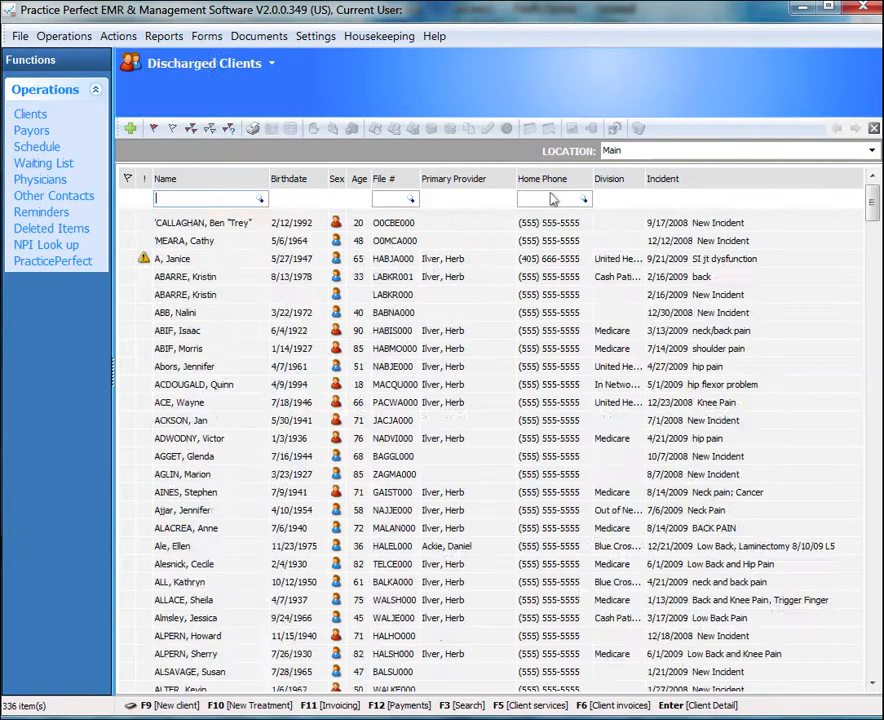
key("Up")
key("Up")
key("Return")
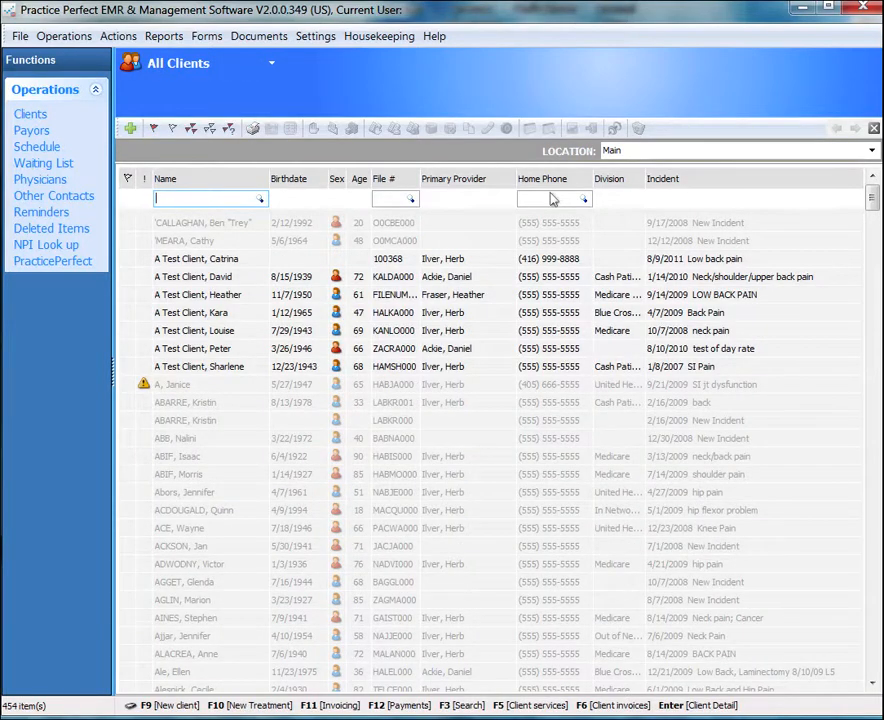
Select the test client whose incident is the 4/7/2009 back pain
key("Down")
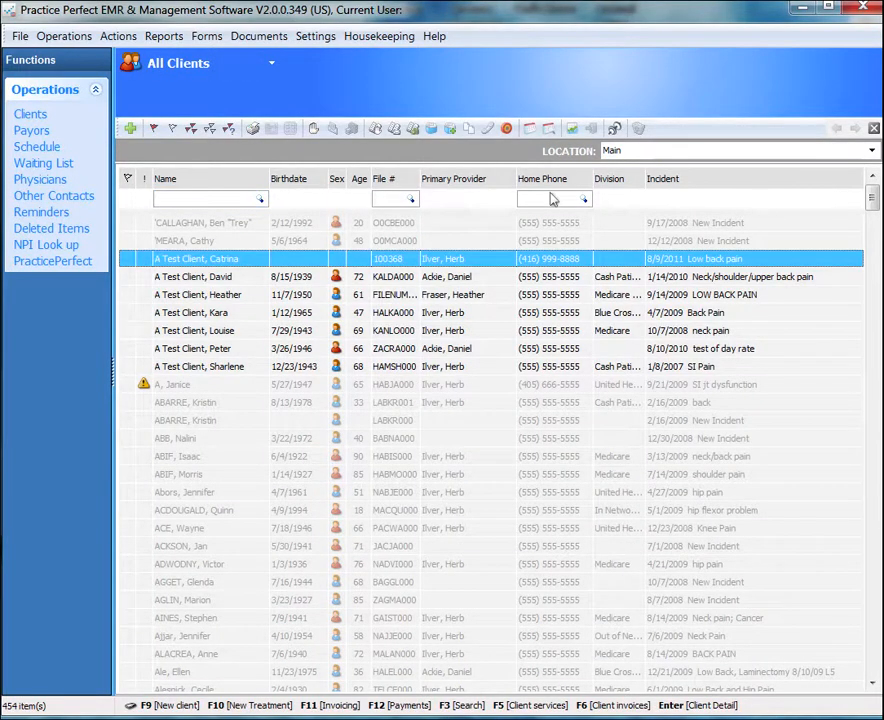
key("Down")
key("Down")
key("Down")
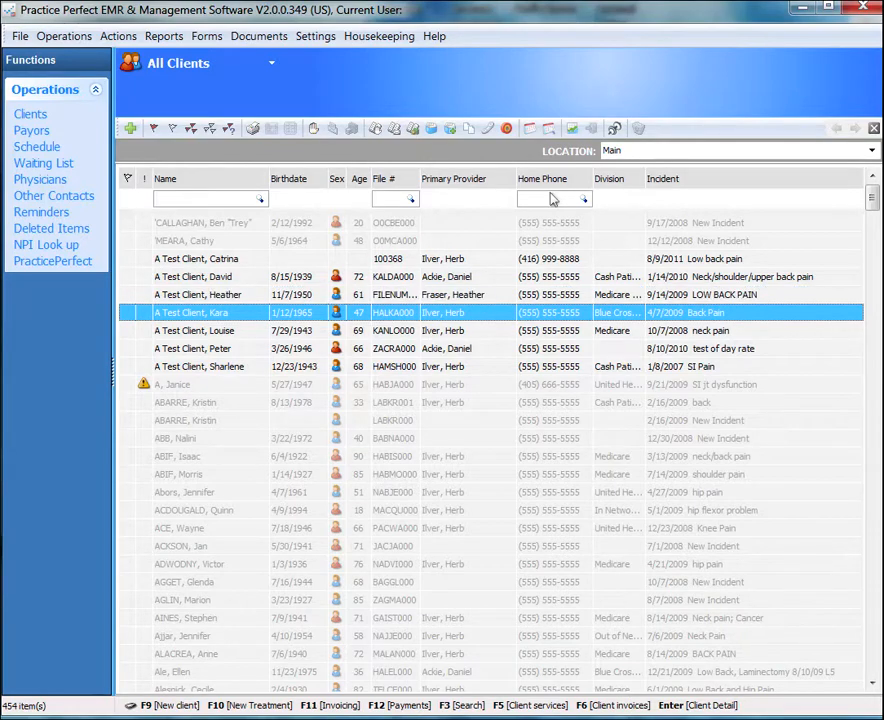
Look through the available file, operations, action, settings and housekeeping commands
key("alt")
key("Return")
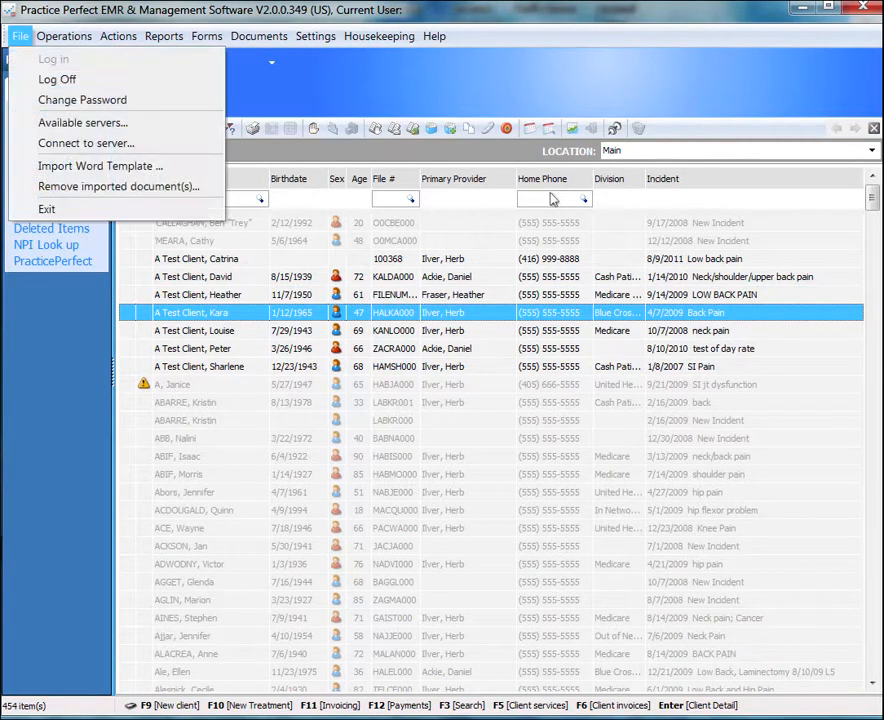
key("Right")
key("Right")
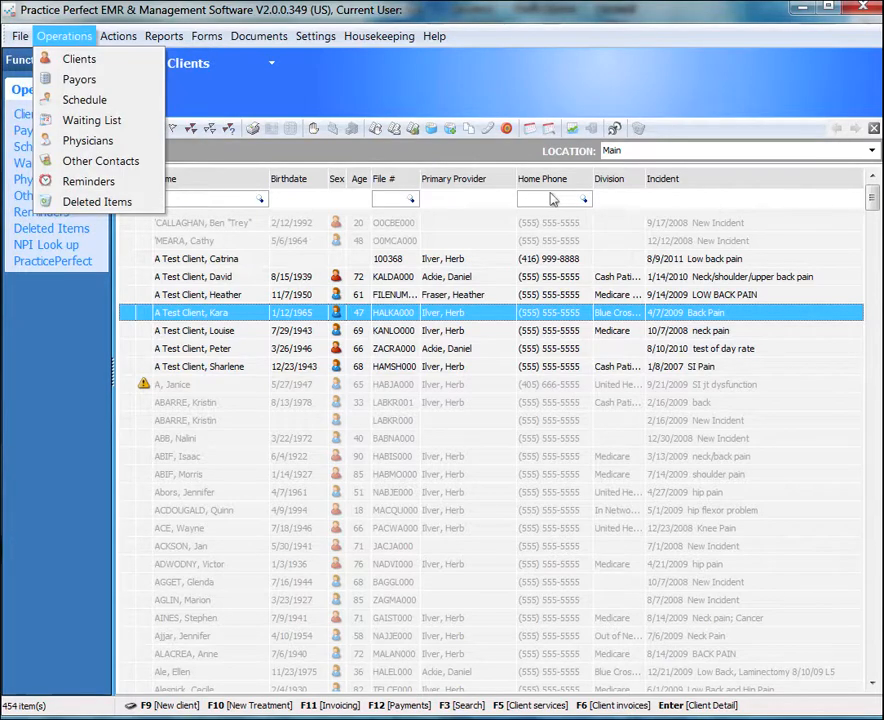
key("Down")
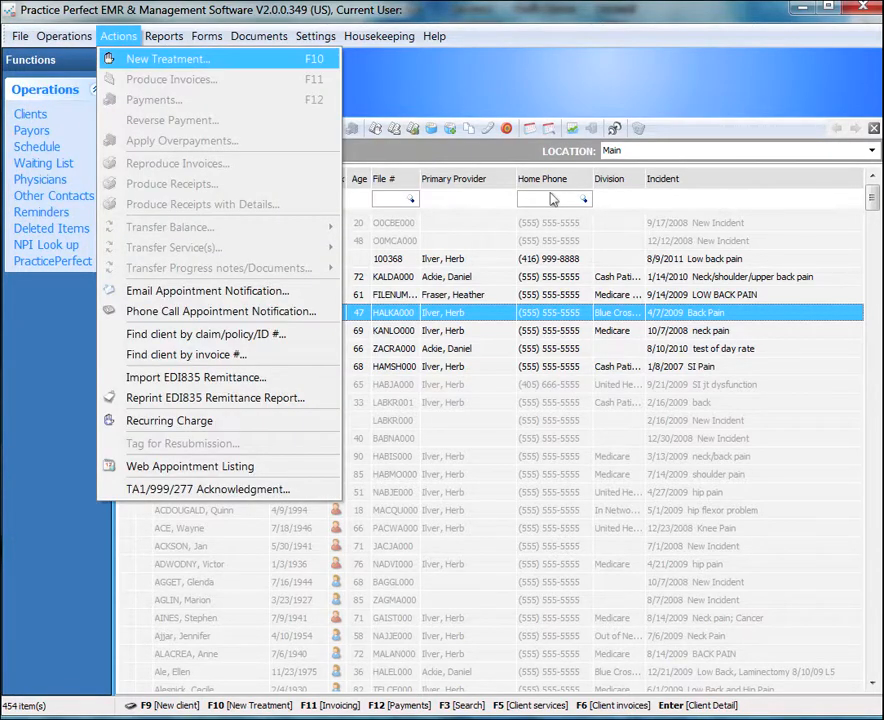
key("Right")
key("Right")
key("Right")
key("Right")
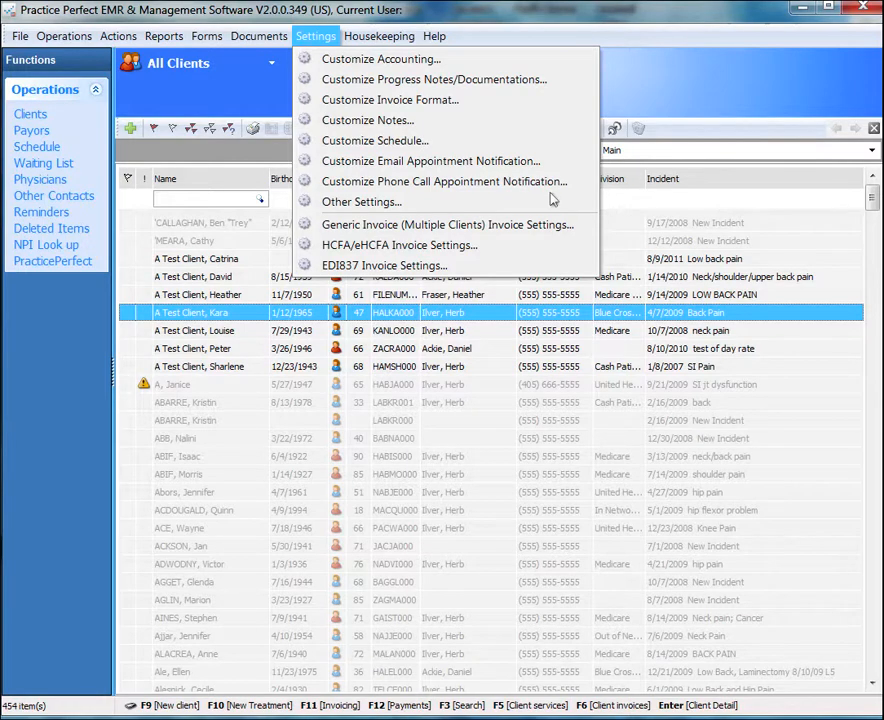
key("Right")
key("Left")
key("Right")
key("Left")
key("Right")
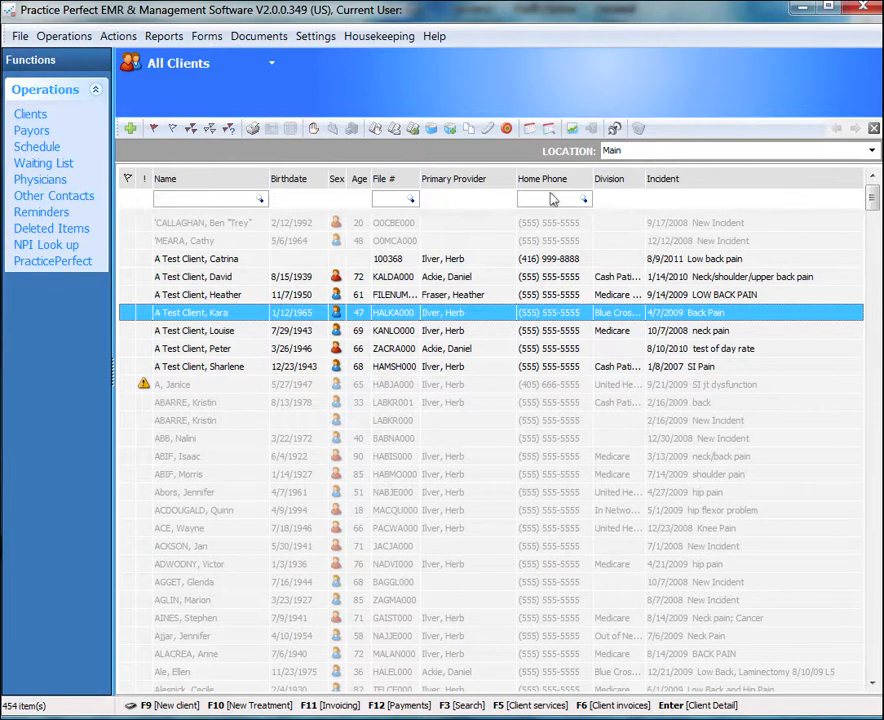
View the schedule and the payors list, and return to the client list
left_click(50, 90)
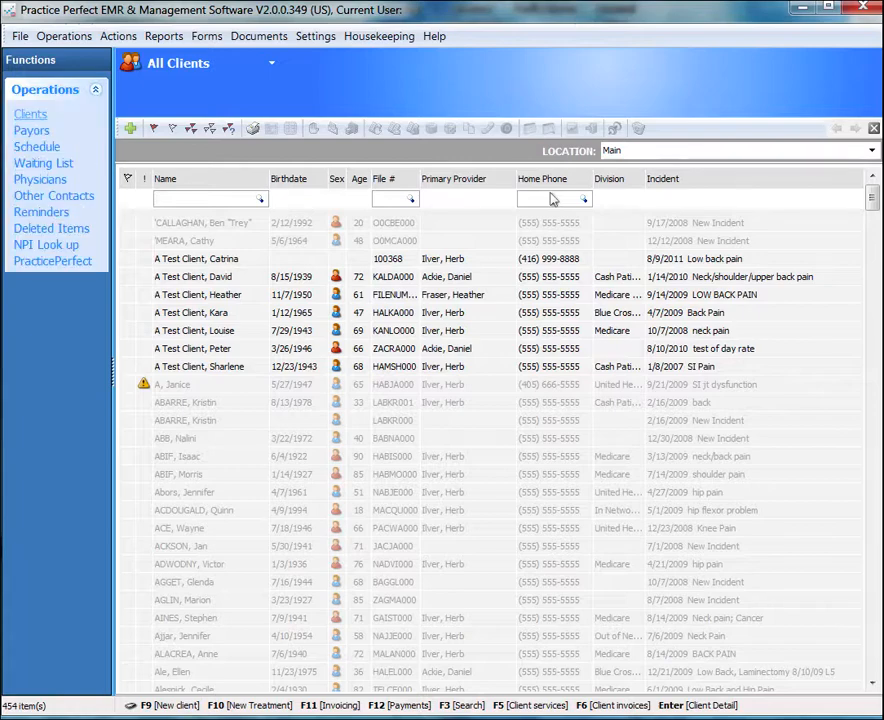
left_click(37, 147)
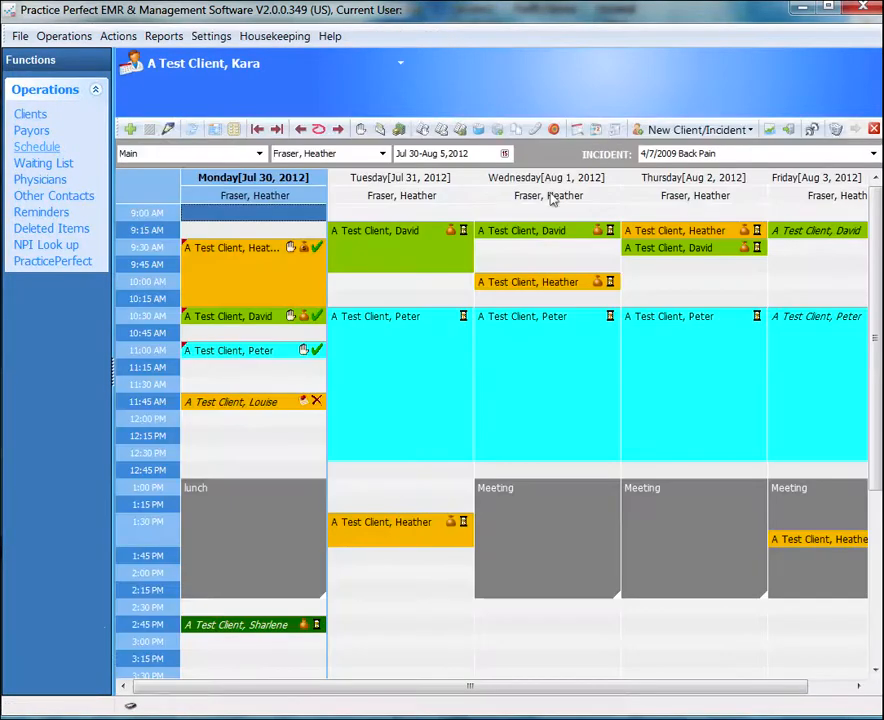
left_click(31, 131)
left_click(40, 179)
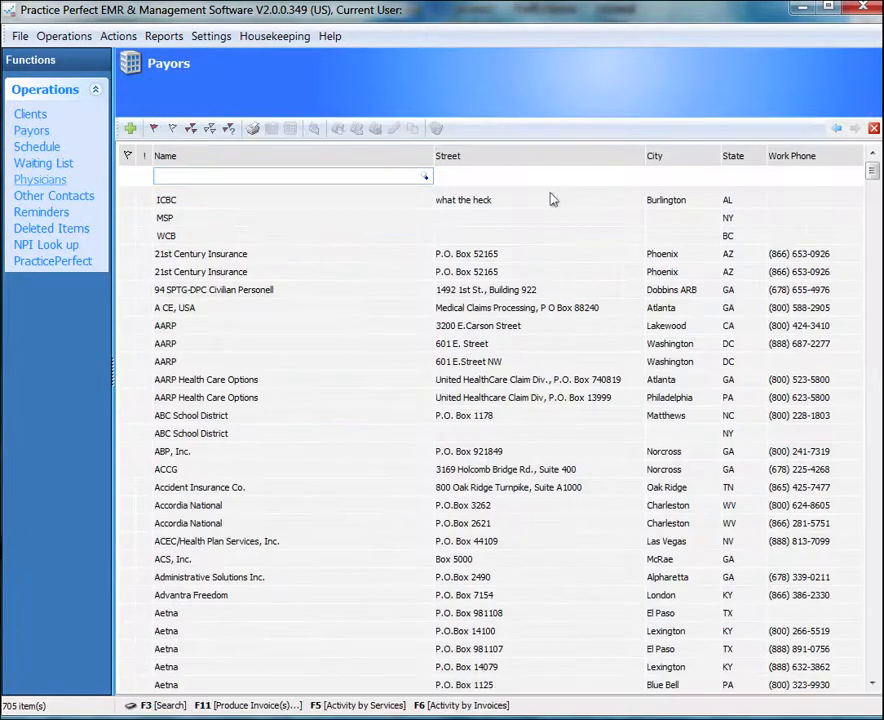
left_click(30, 114)
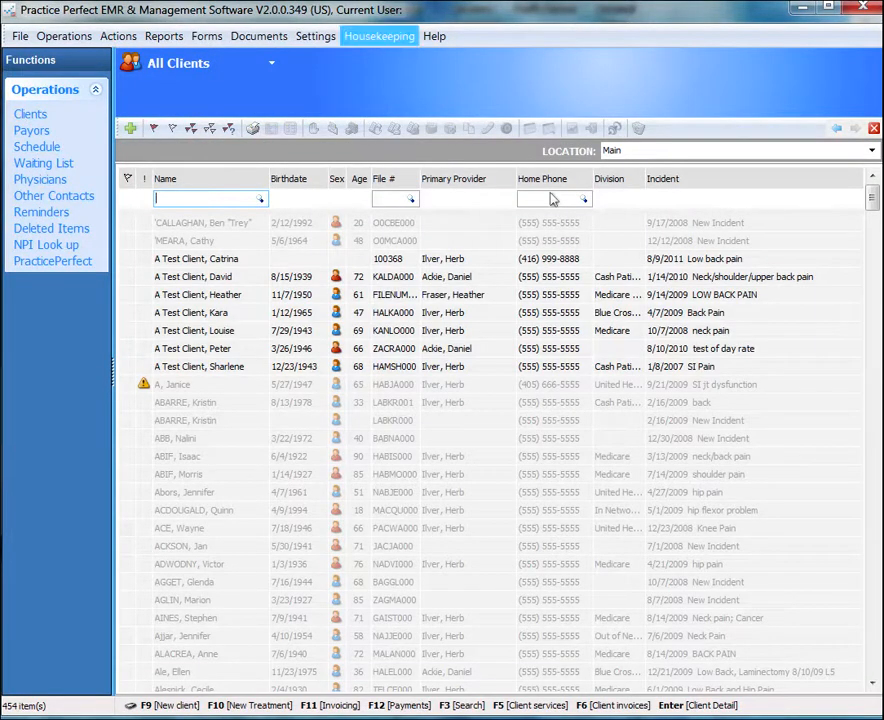
Open the list of diagnostic codes from the clinical housekeeping records
left_click(379, 36)
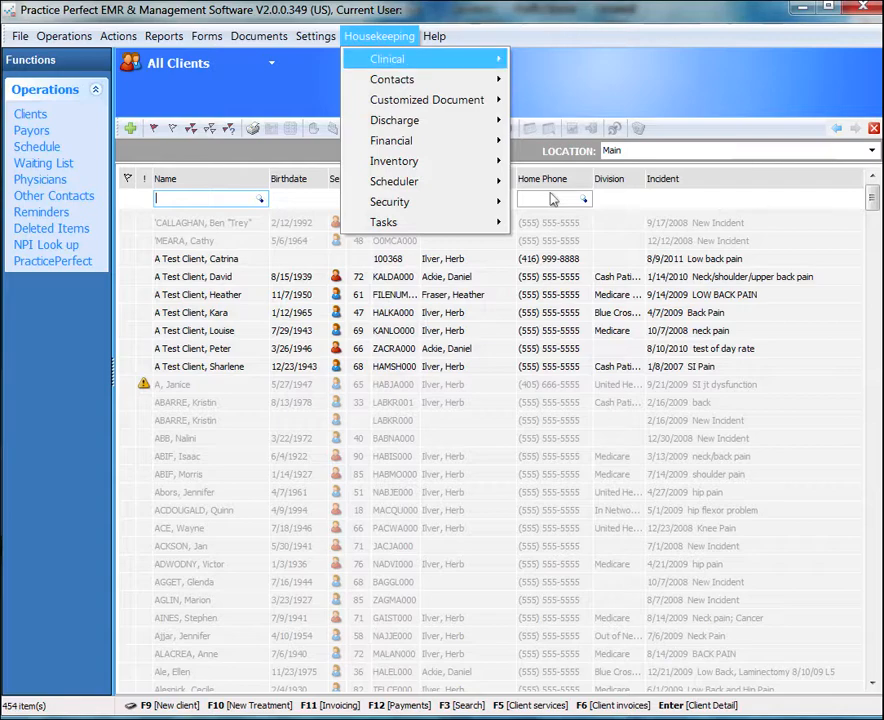
mouse_move(387, 59)
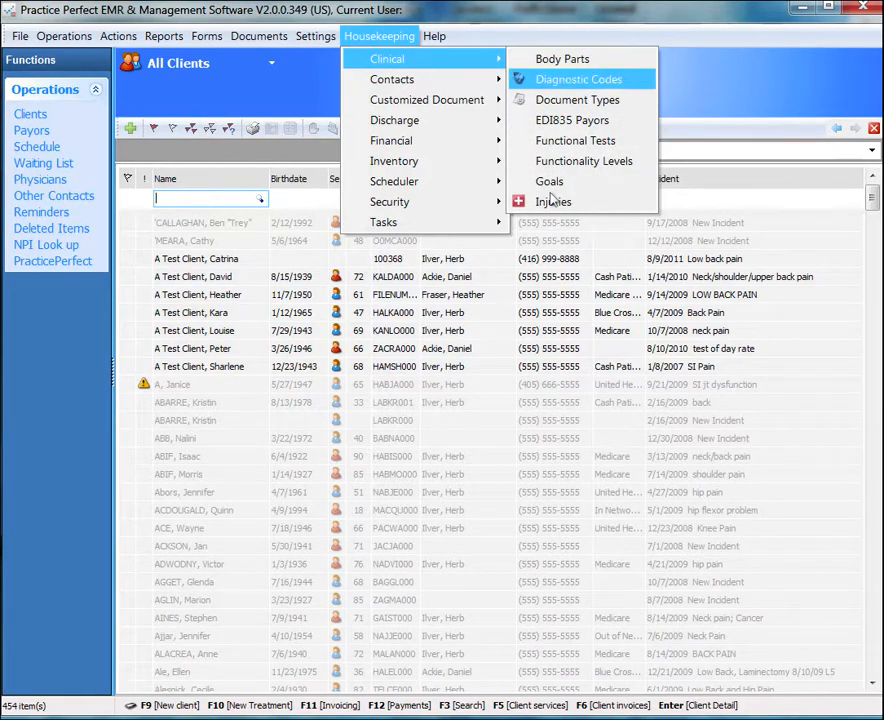
left_click(578, 79)
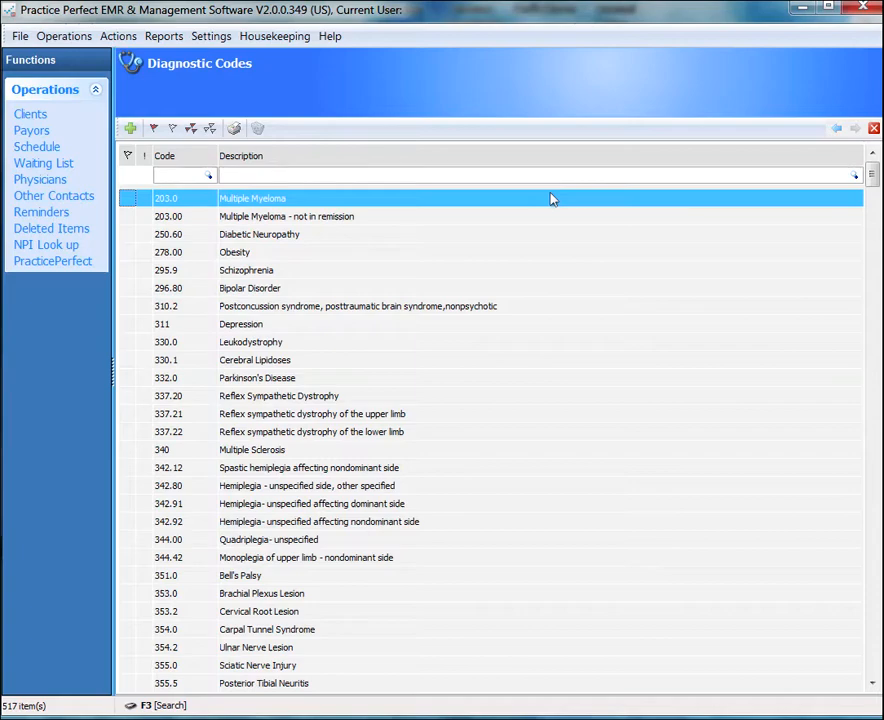
Look through the first diagnostic codes and stop at code 311, Depression
key("Down")
key("Down")
key("Down")
key("Down")
key("Down")
key("Down")
key("Down")
key("Down")
key("Down")
key("Down")
key("Up")
key("Up")
key("Up")
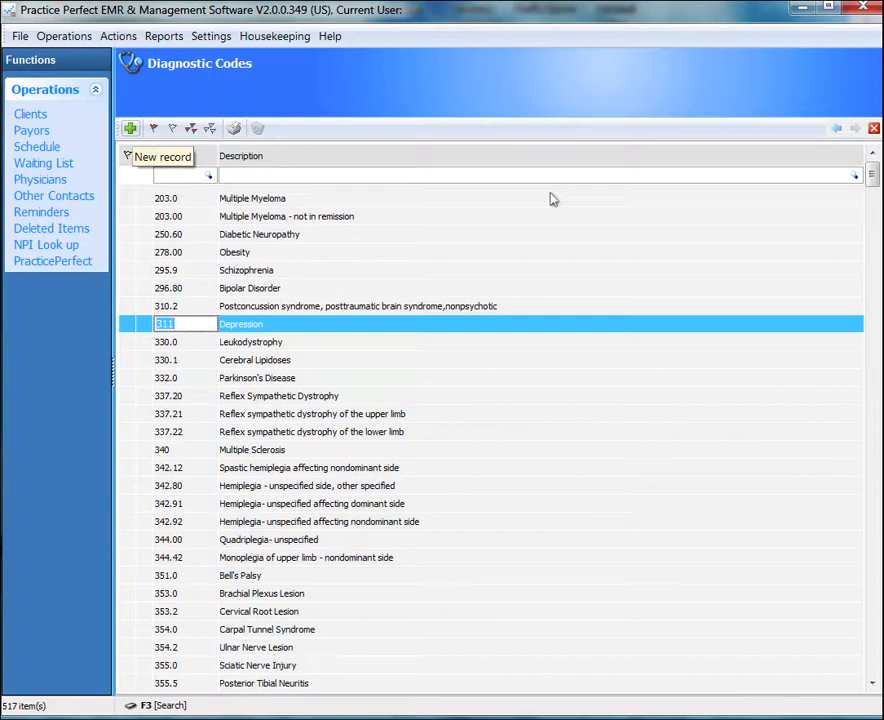
Add a diagnostic code 5555 with the description "This is where you type" and flag the record
left_click(130, 128)
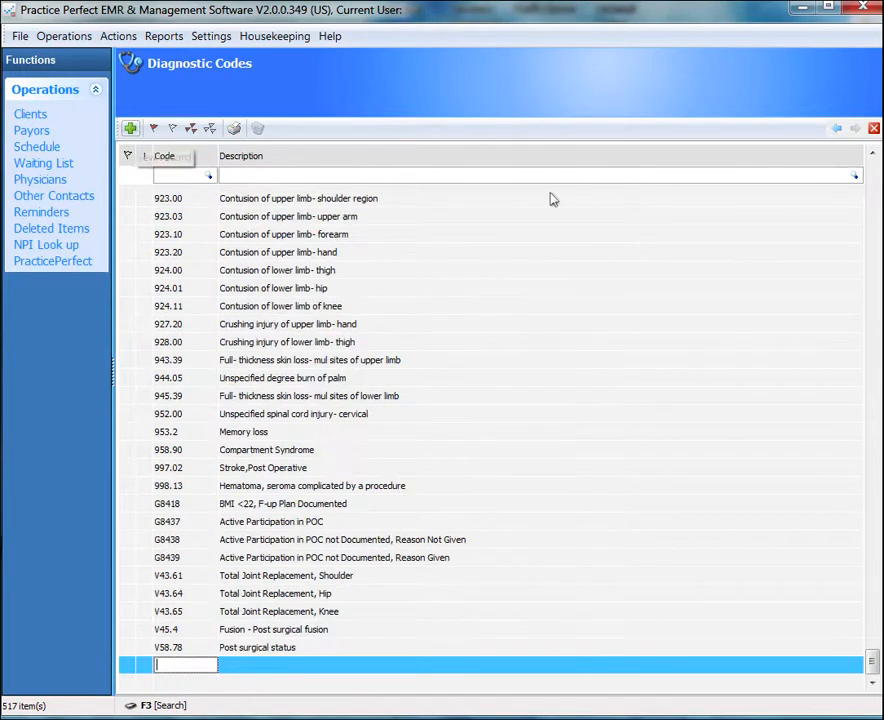
type("5555")
key("Tab")
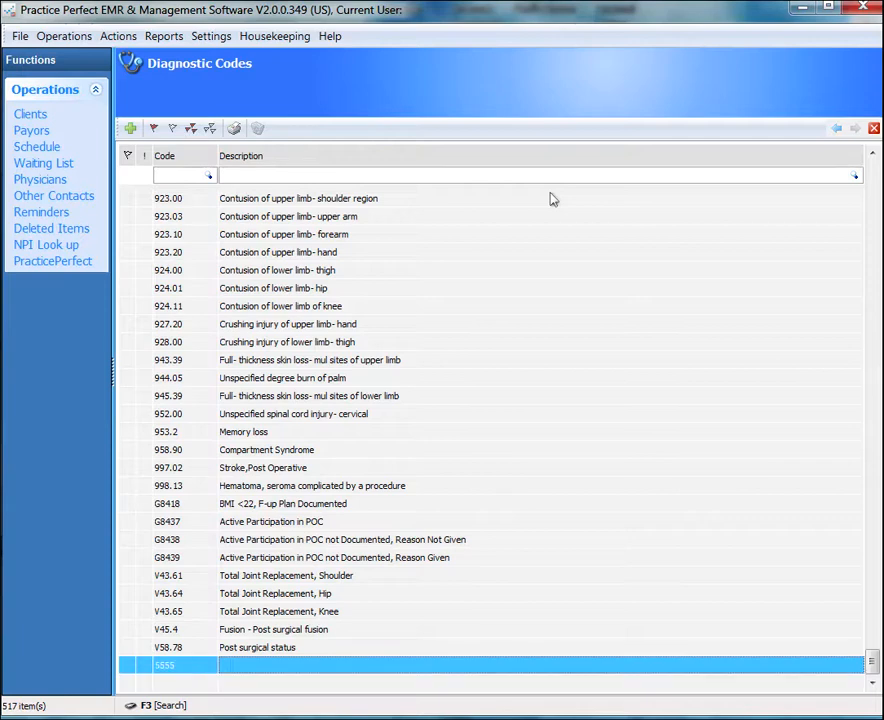
type("This is wh")
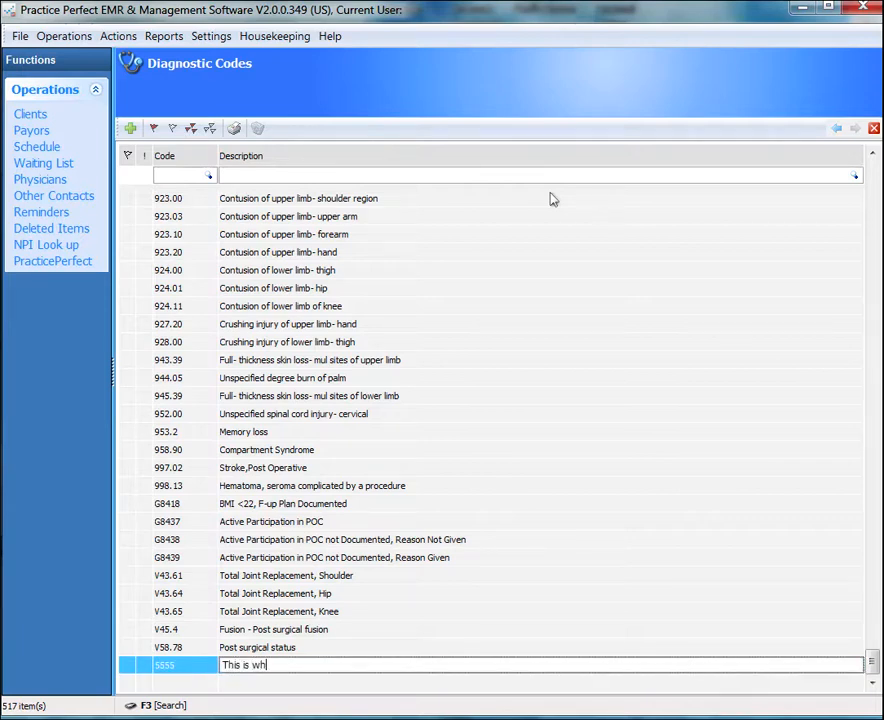
type("ere you t")
key("BackSpace")
type("u type")
key("Up")
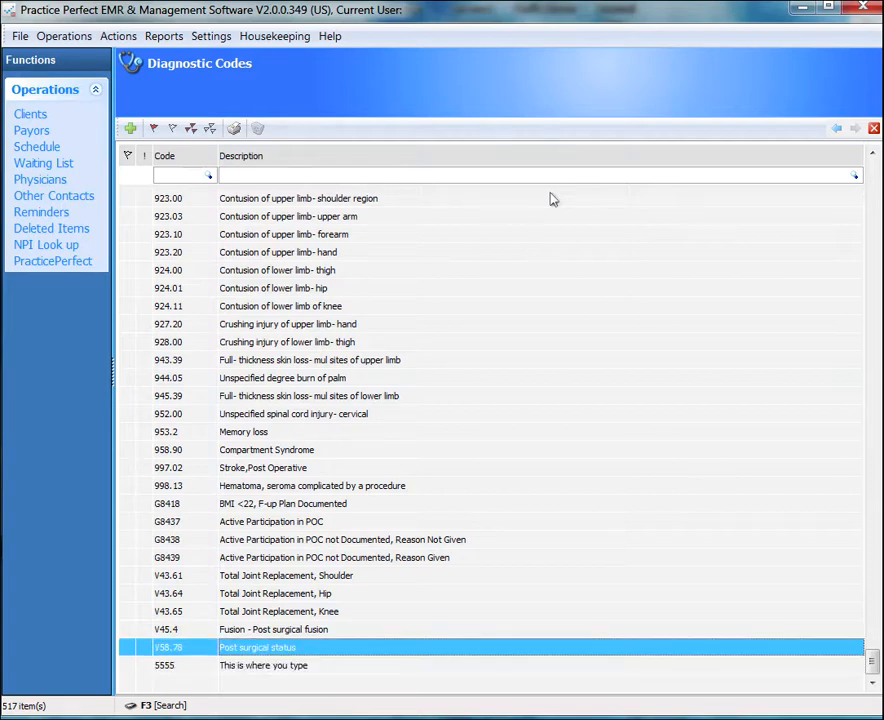
key("Down")
key("F2")
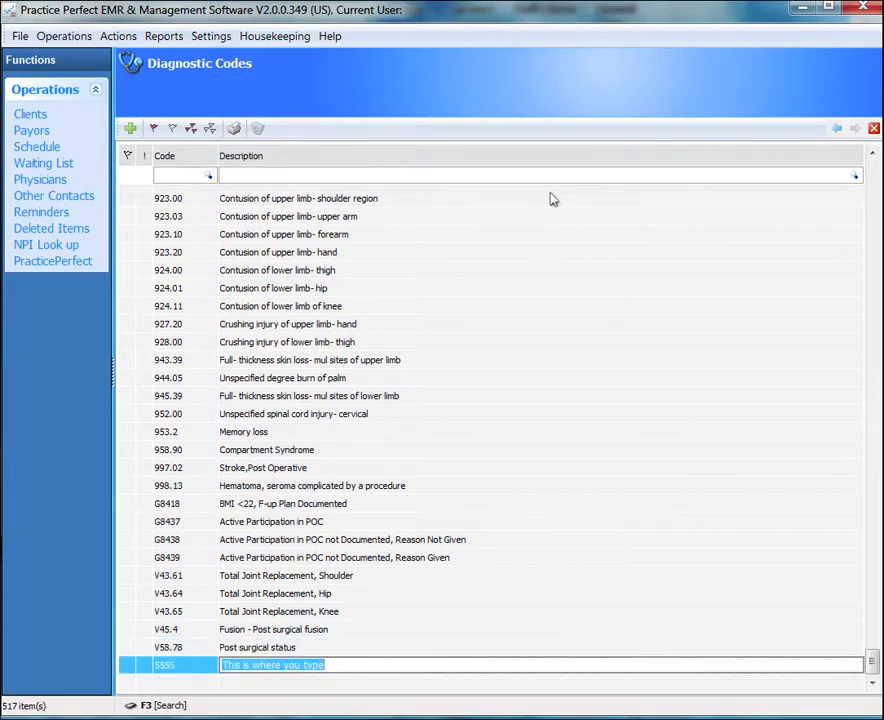
key("Return")
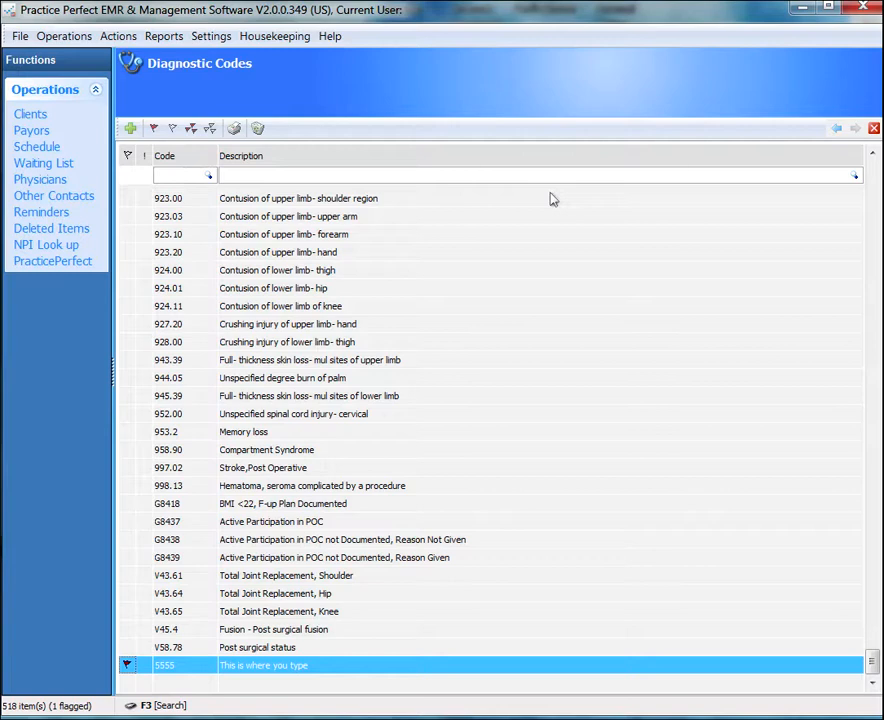
Flag the diagnostic codes V43.64, G8438 and G8418 as well
key("Up")
key("Up")
key("Up")
key("Up")
key("space")
key("Up")
key("Up")
key("Up")
key("space")
key("Up")
key("Up")
key("space")
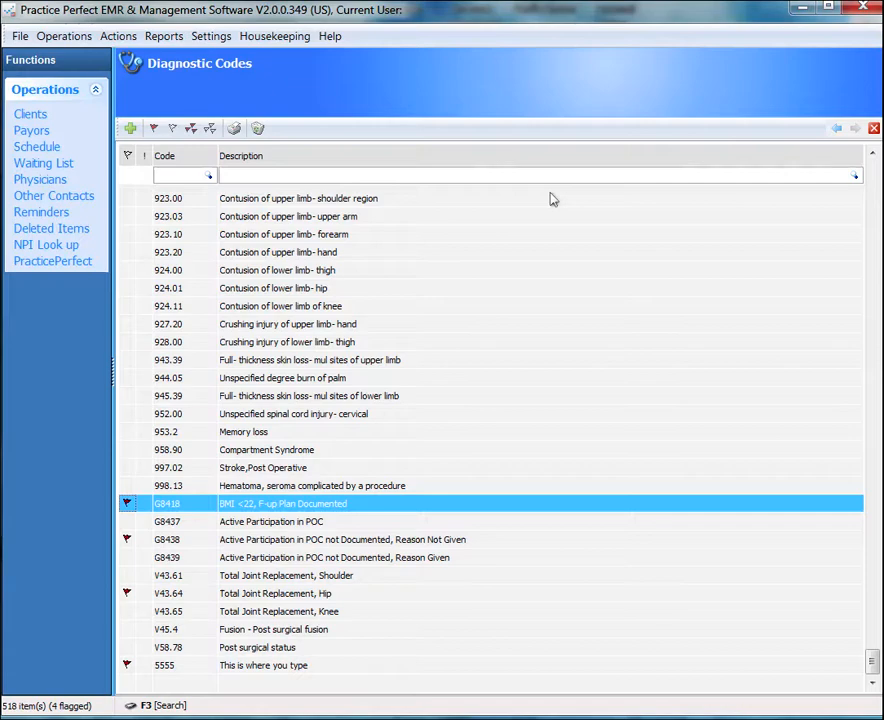
Clear the existing flags, try flagging all diagnostic codes at once, and unflag them all
left_click(210, 128)
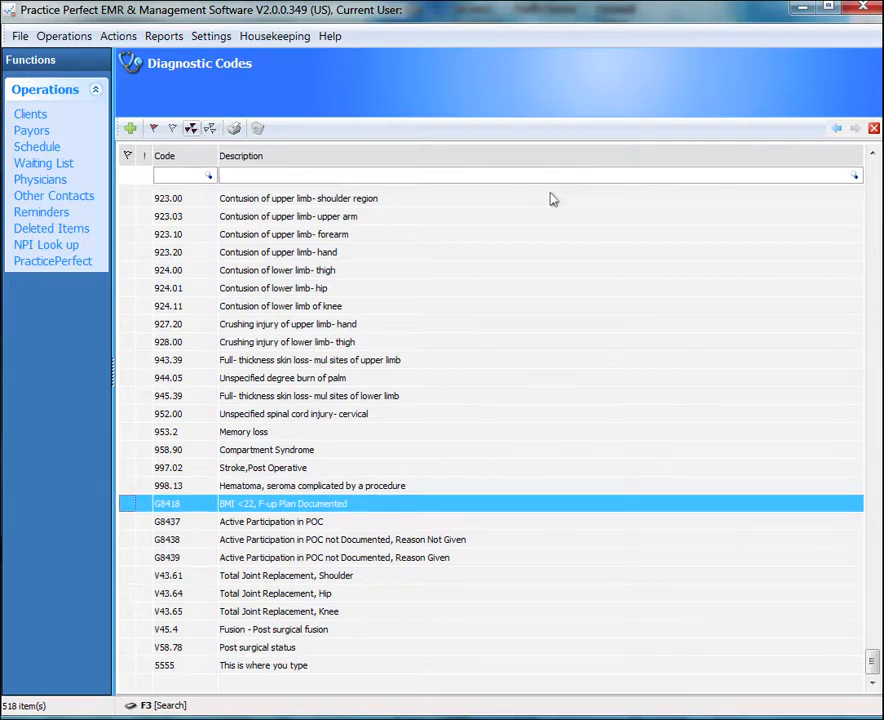
left_click(191, 128)
left_click(210, 128)
Flag diagnostic code 5555 and delete the flagged record
left_click(127, 665)
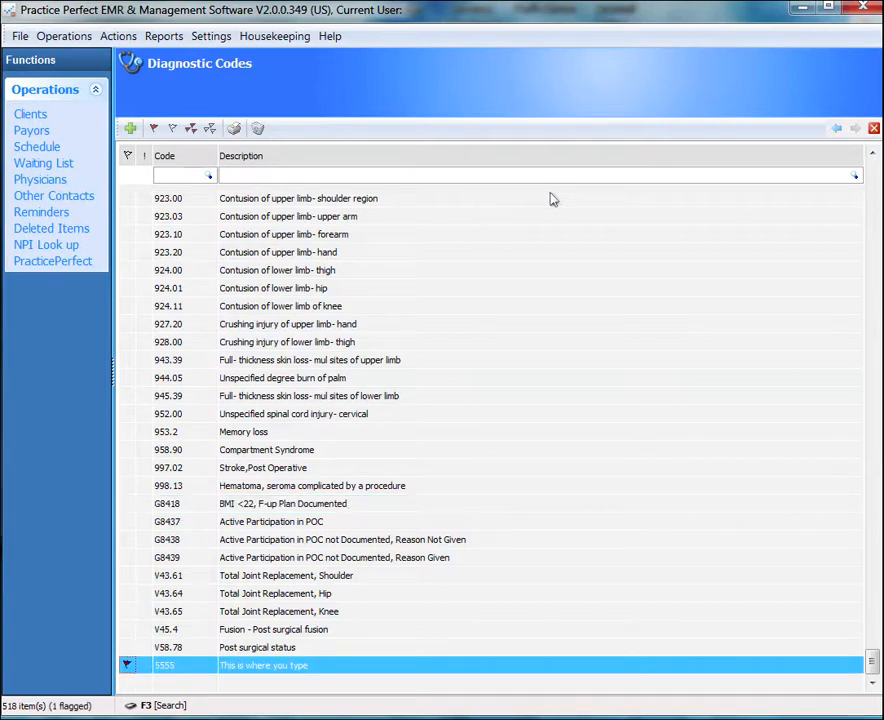
left_click(257, 128)
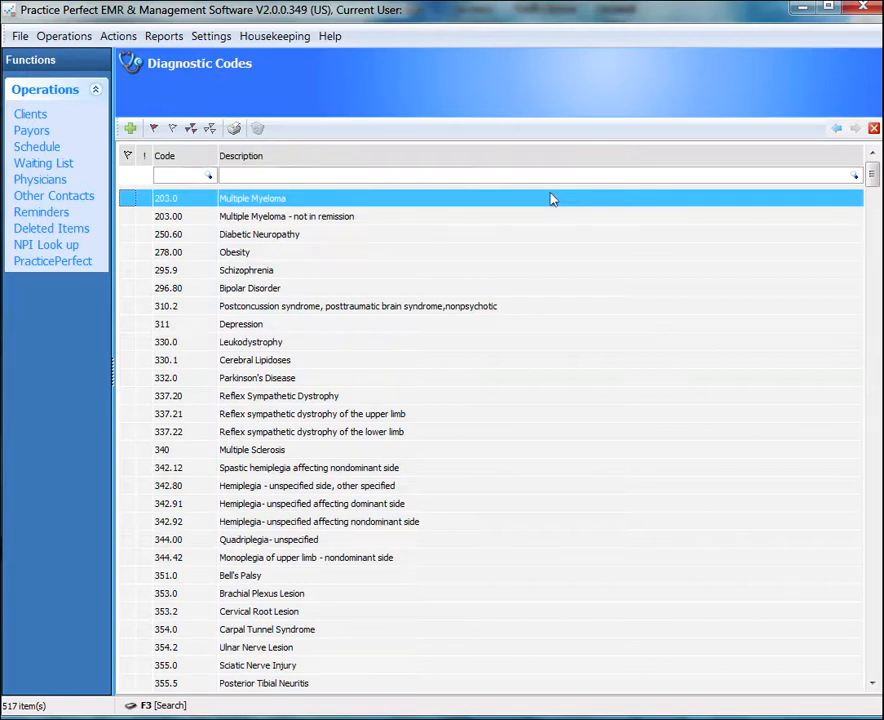
Review the clinical housekeeping categories and open the list of offices from the contacts records
key("alt+h")
key("Down")
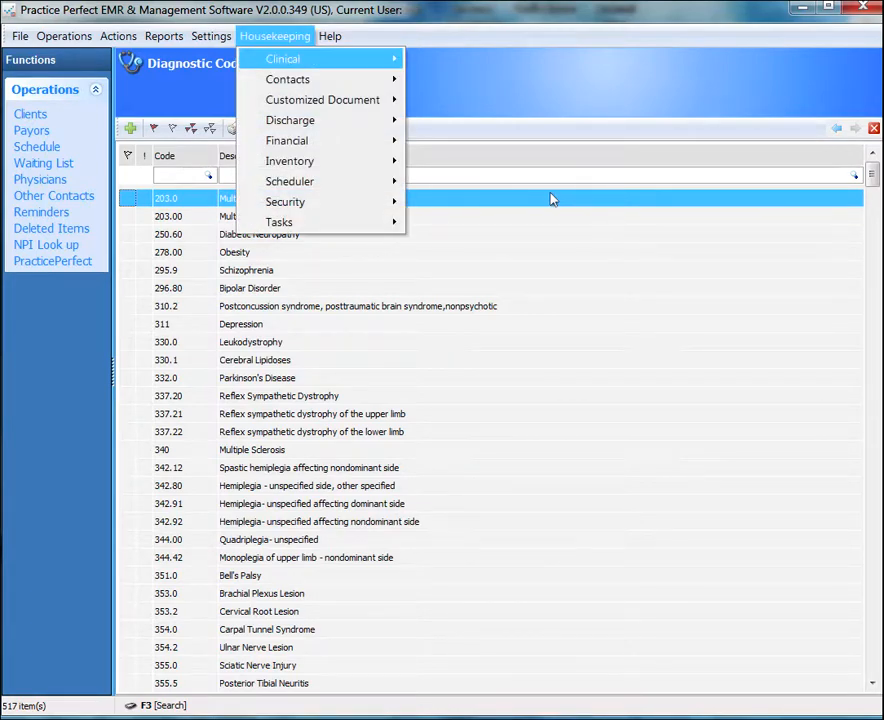
key("Right")
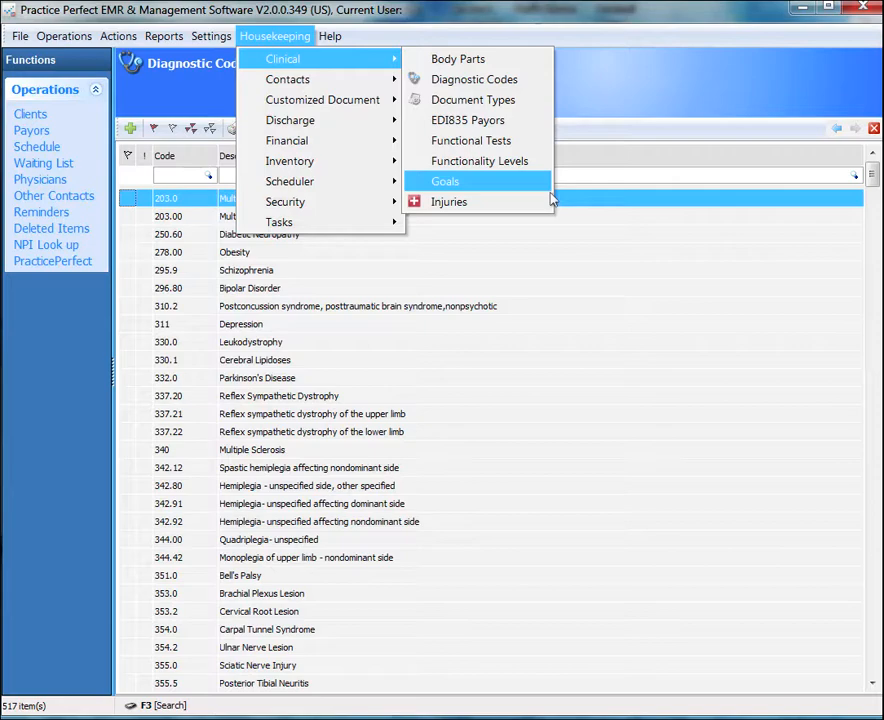
mouse_move(288, 79)
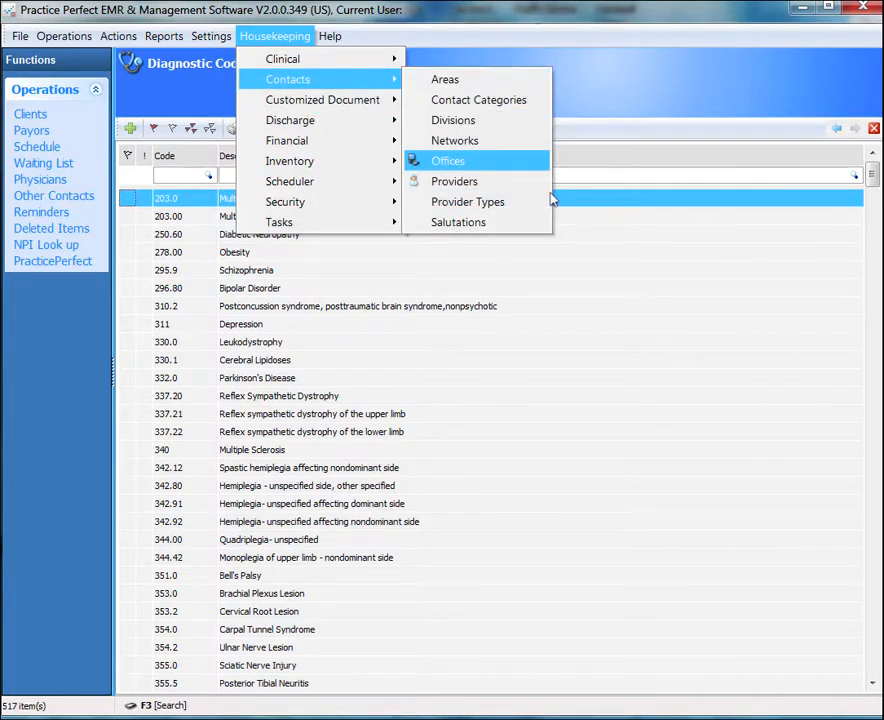
key("Return")
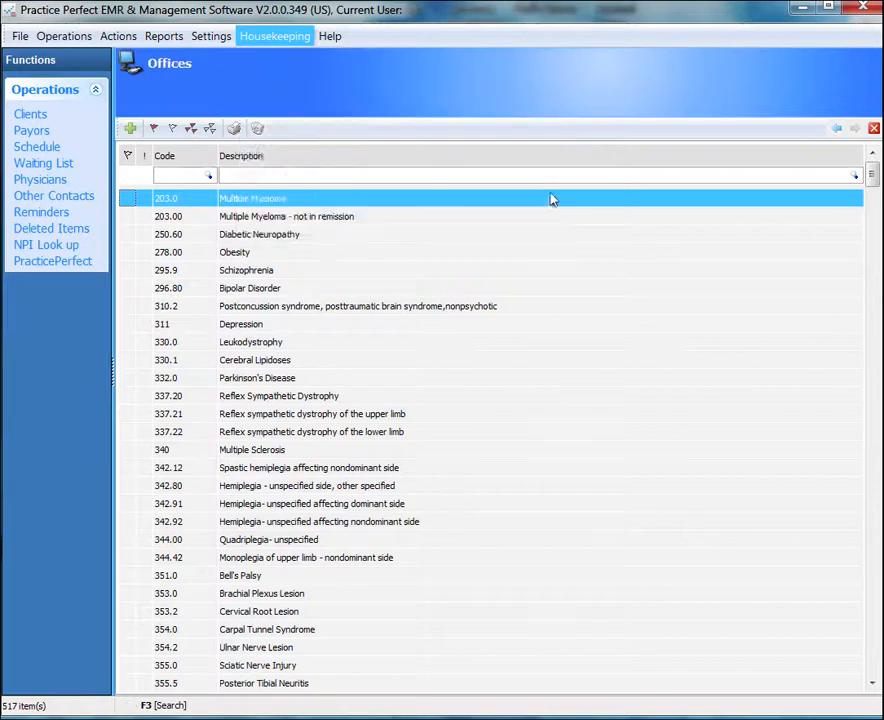
Open the details of the Practice Perfect EMR + Management Software office
key("Down")
key("Down")
key("Down")
key("Return")
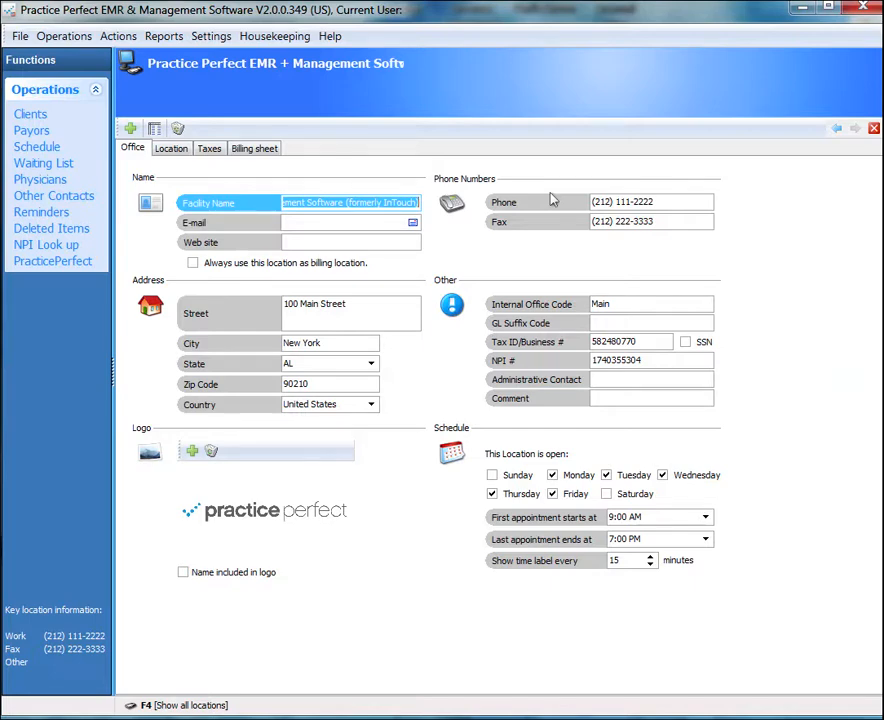
Go through the office's name and address fields as far as the zip code
key("Tab")
key("Tab")
key("Tab")
key("Tab")
key("Tab")
key("Tab")
key("Tab")
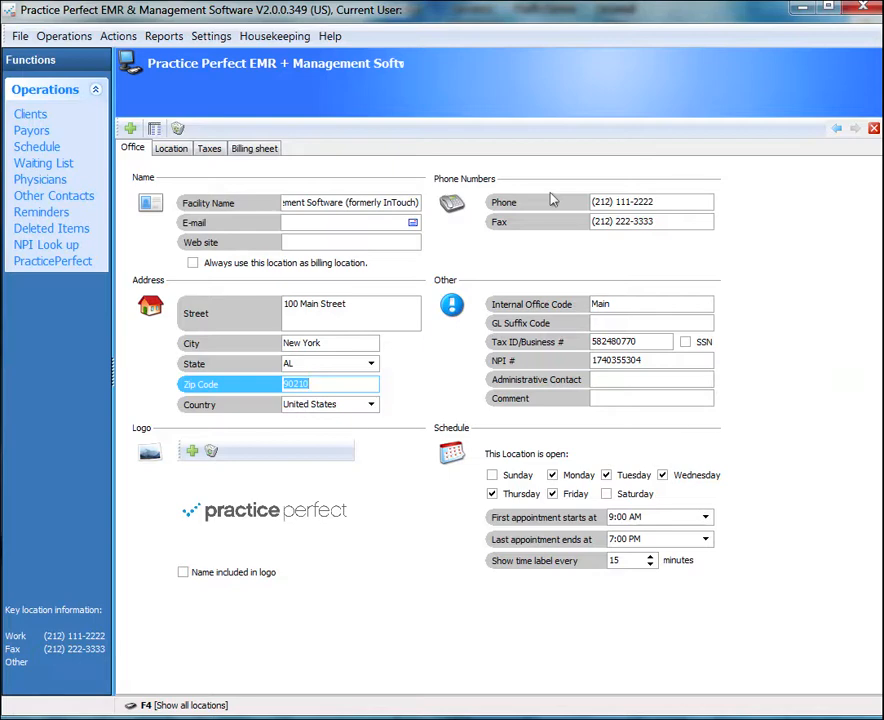
Go through the office's logo, tax ID and NPI number fields
key("Tab")
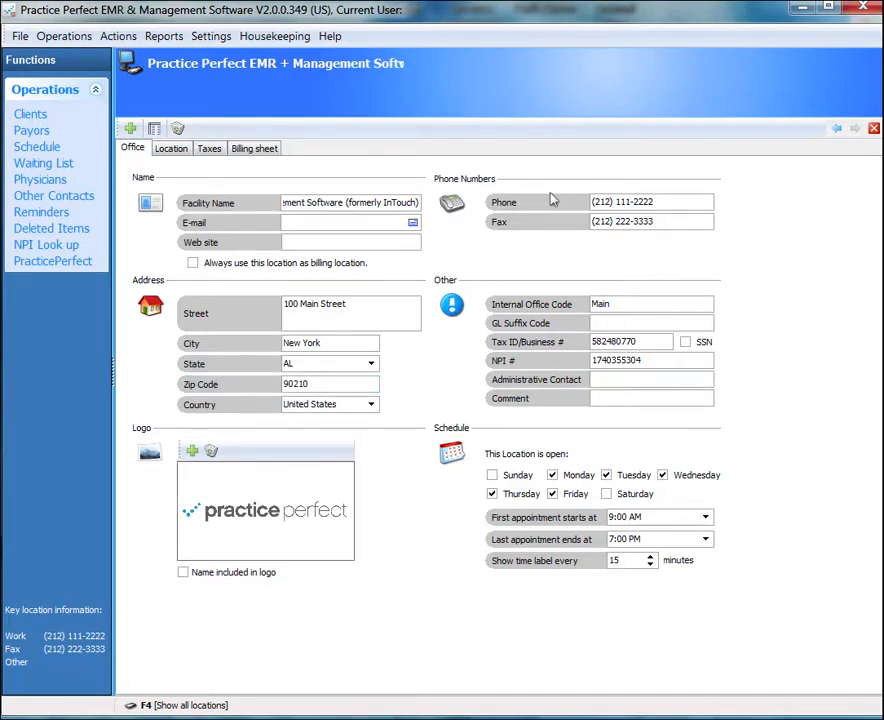
key("Tab")
key("Tab")
key("Tab")
key("shift+Tab")
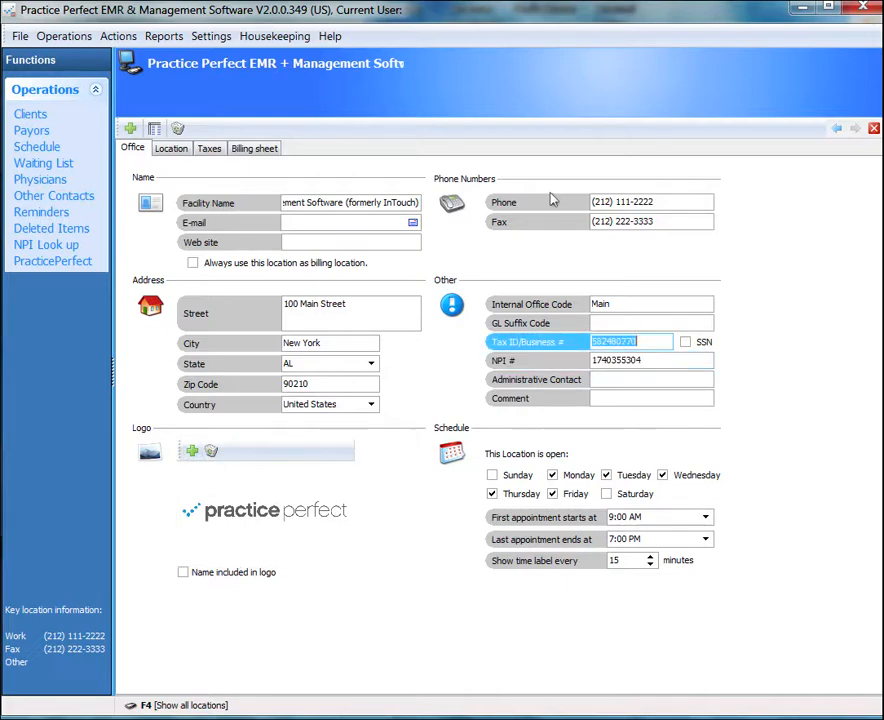
key("Tab")
key("shift+Tab")
key("Tab")
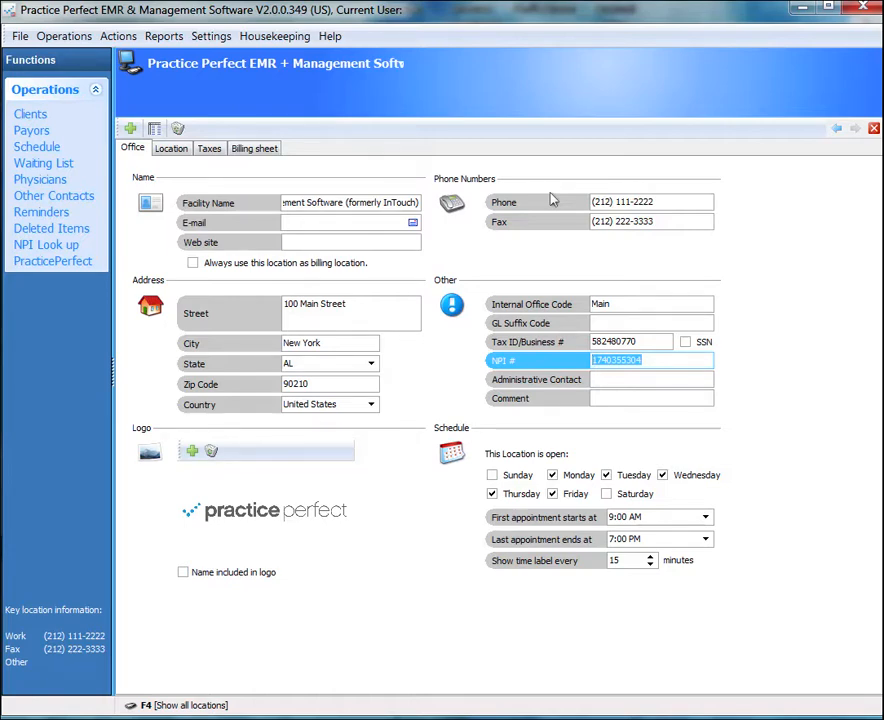
Examine the office's schedule settings: opening days, first and last appointment times, and the time label interval
key("Tab")
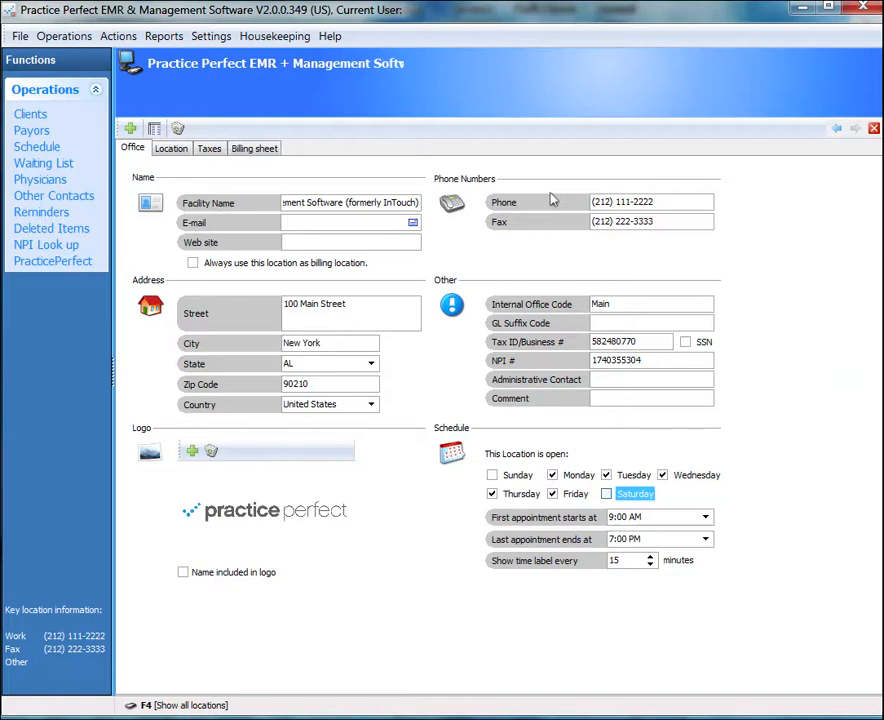
key("Tab")
key("space")
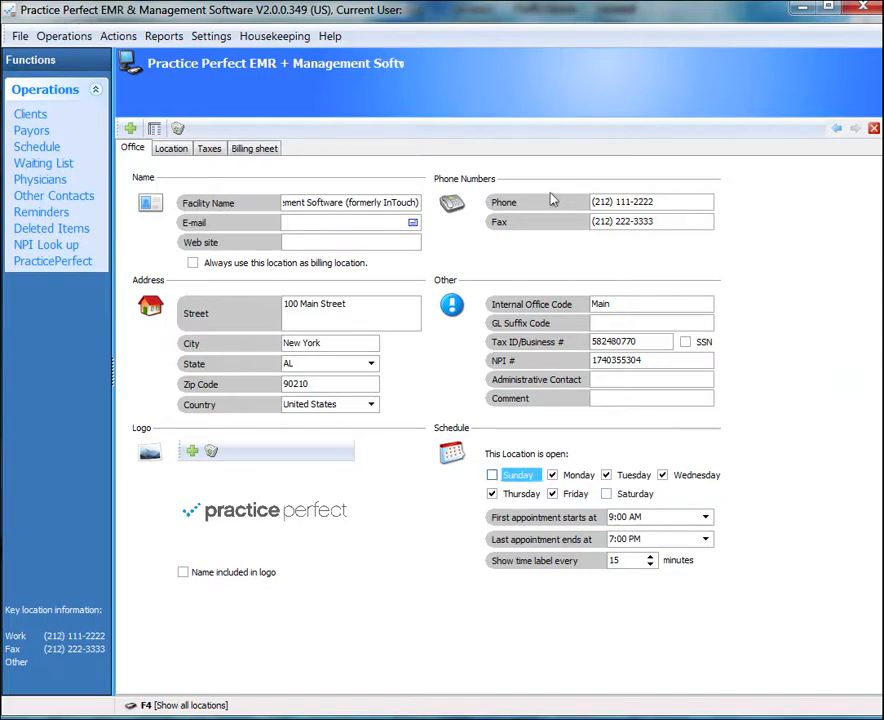
key("Tab")
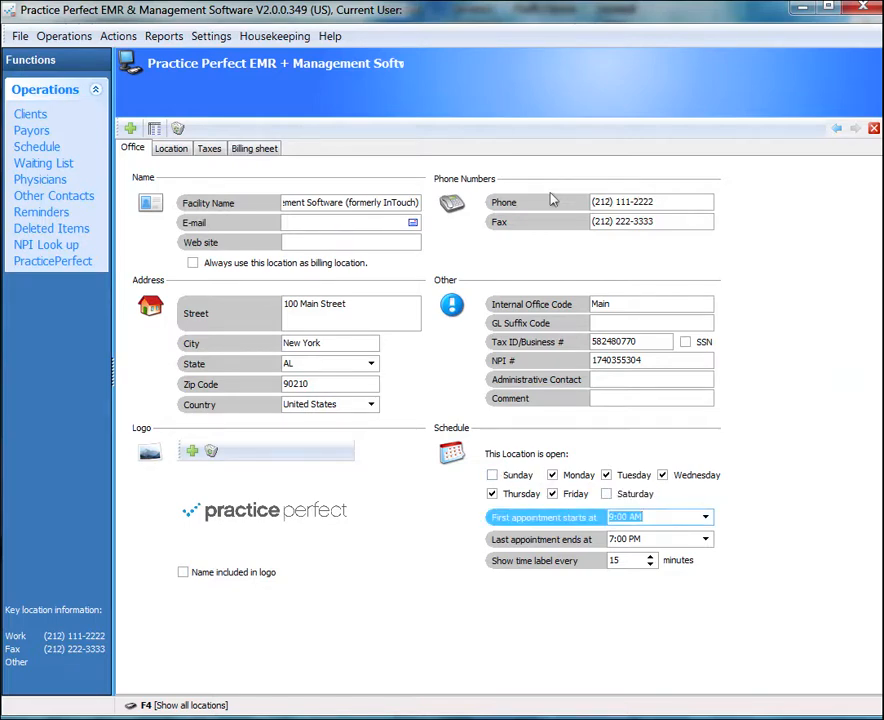
key("Tab")
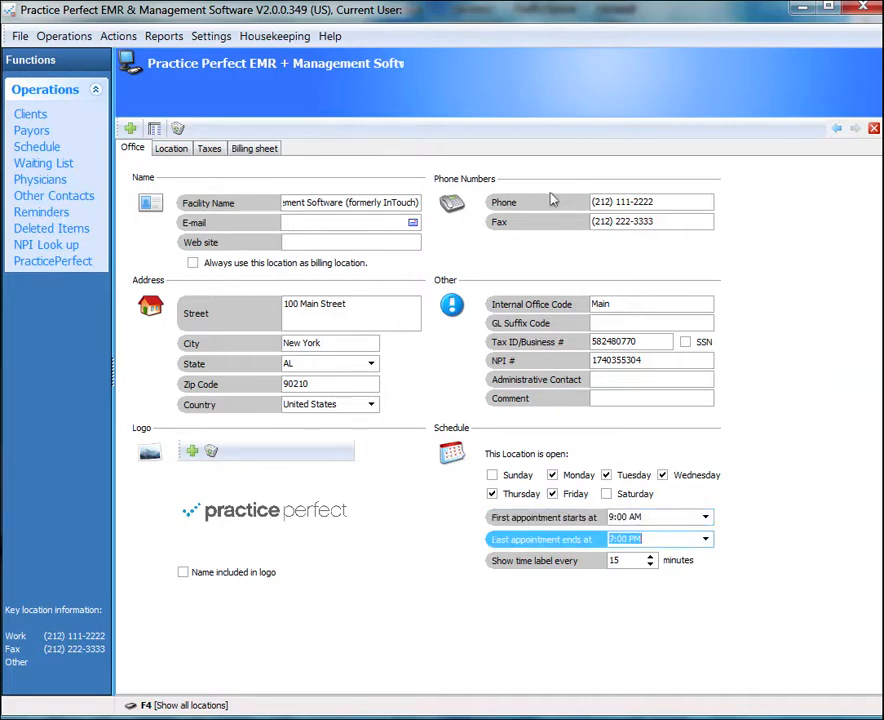
key("shift+Tab")
key("Tab")
key("shift+Tab")
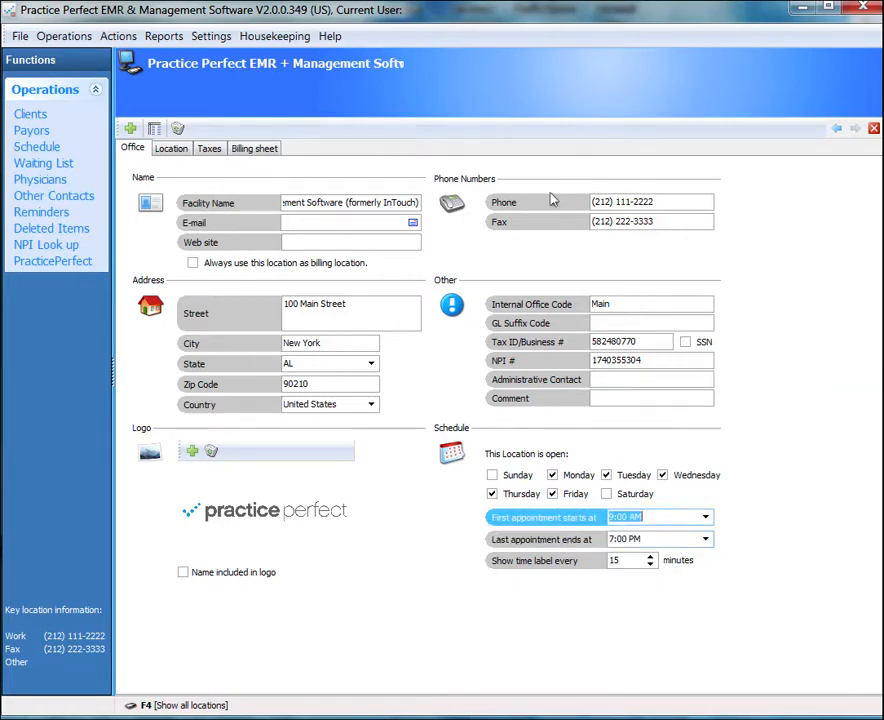
key("Tab")
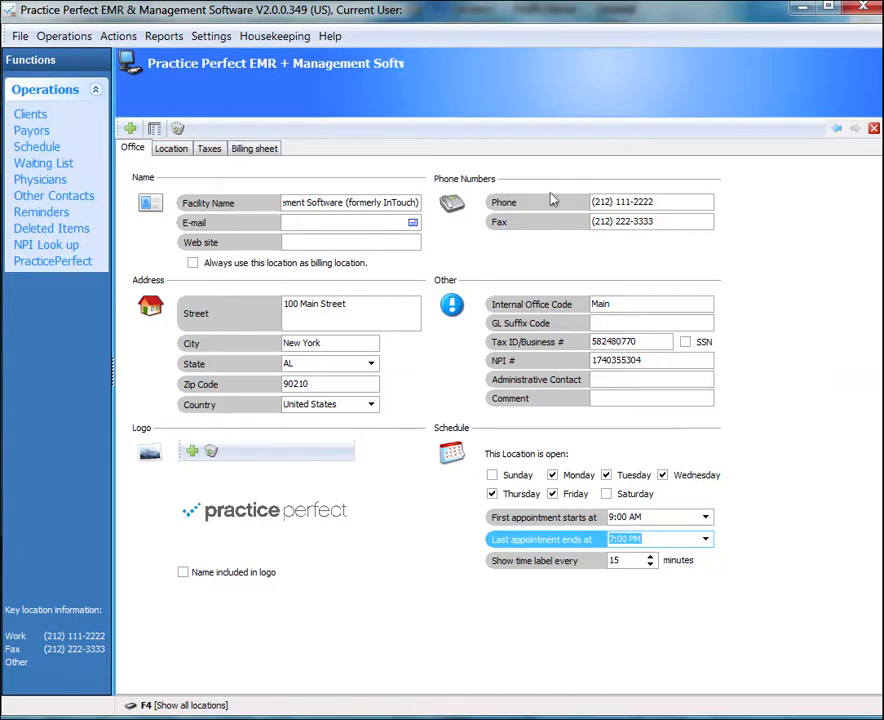
key("shift+Tab")
key("Tab")
key("shift+Tab")
key("Tab")
key("Tab")
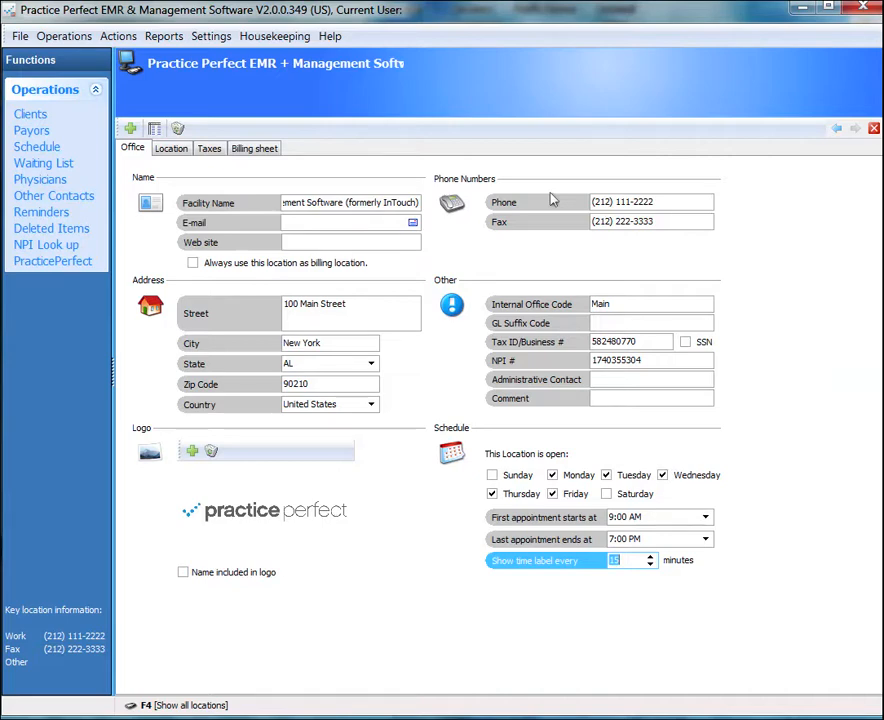
key("Tab")
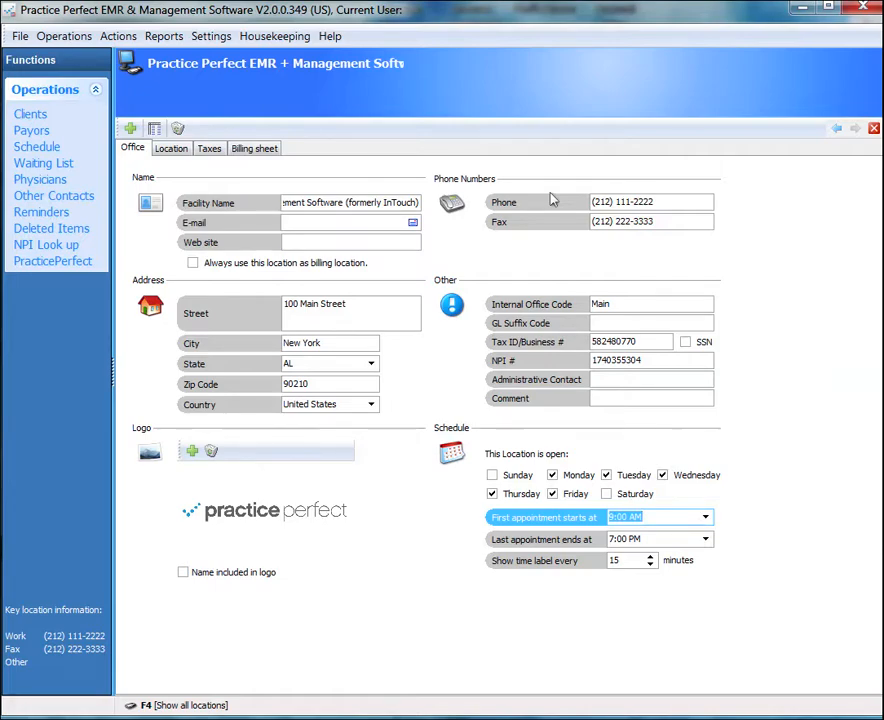
Open the list of providers from the contacts housekeeping records
key("alt+h")
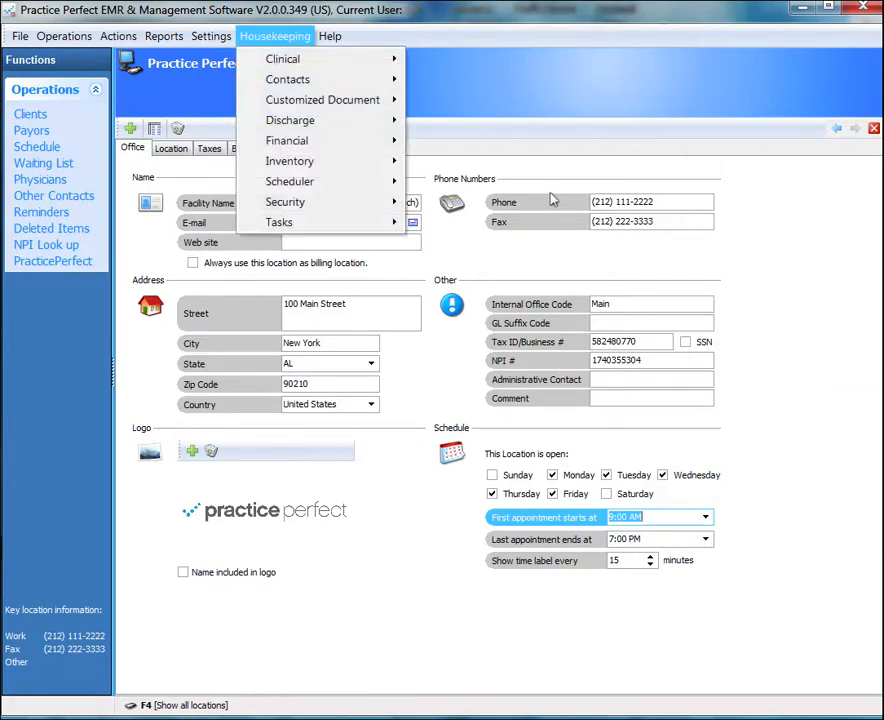
key("Down")
key("Down")
key("Right")
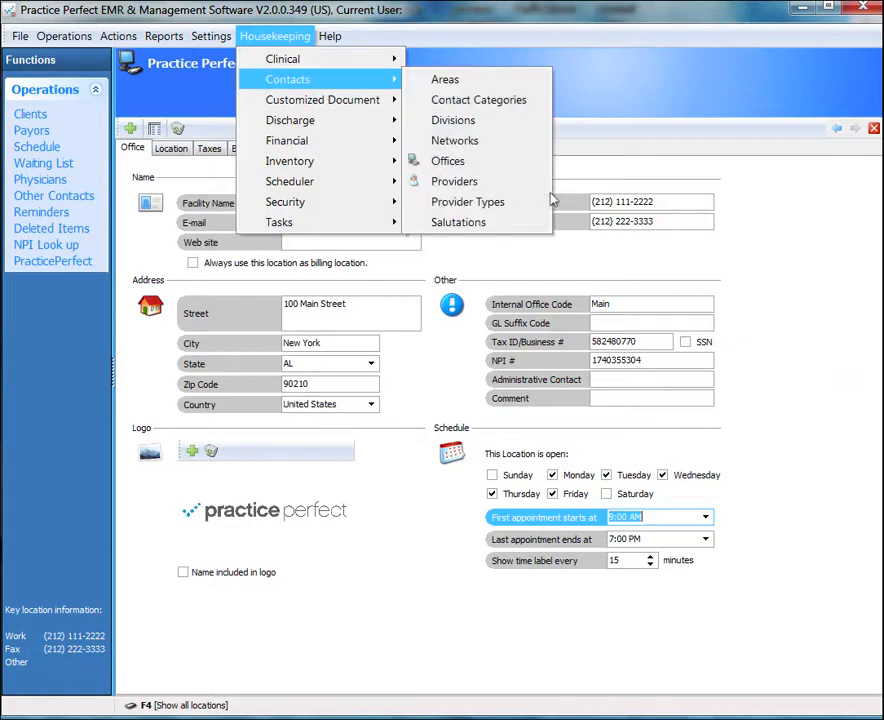
key("Down")
key("Down")
key("Down")
key("Down")
key("Down")
key("Down")
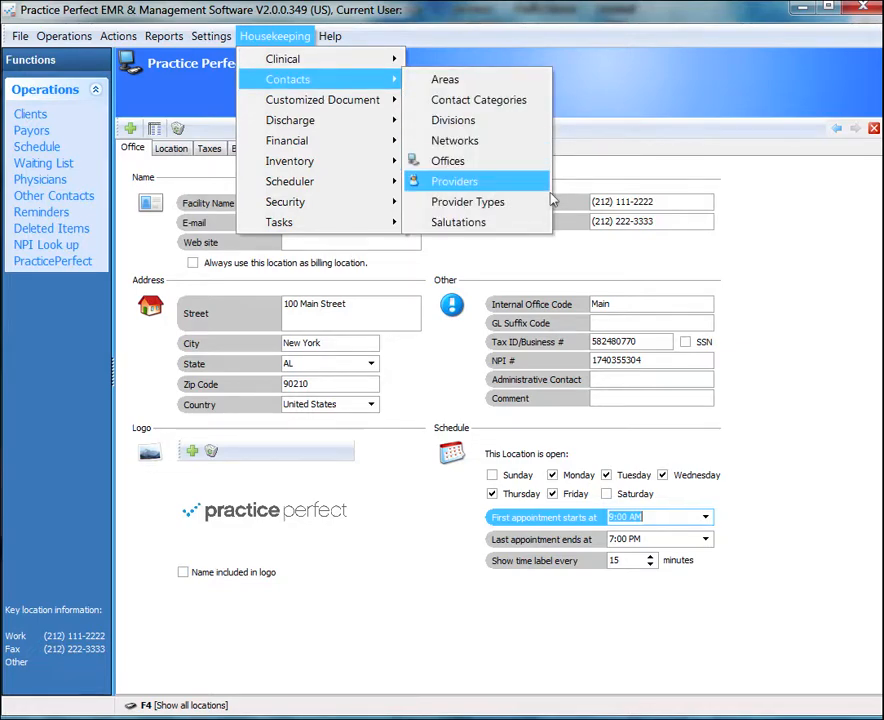
key("Return")
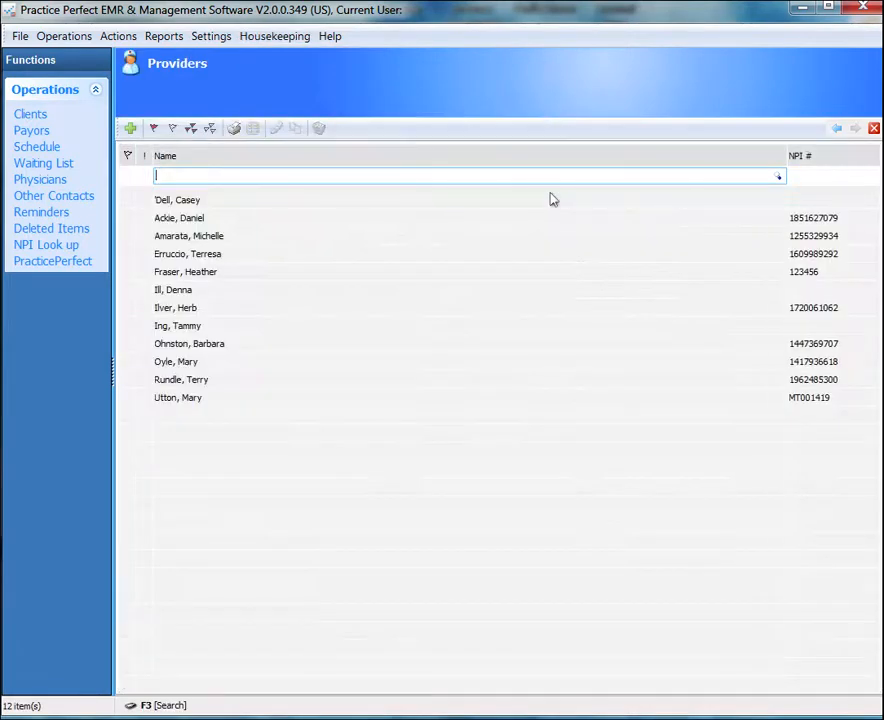
Open the details of the fifth provider in the list
key("Down")
key("Down")
key("Down")
key("Down")
key("Down")
key("Return")
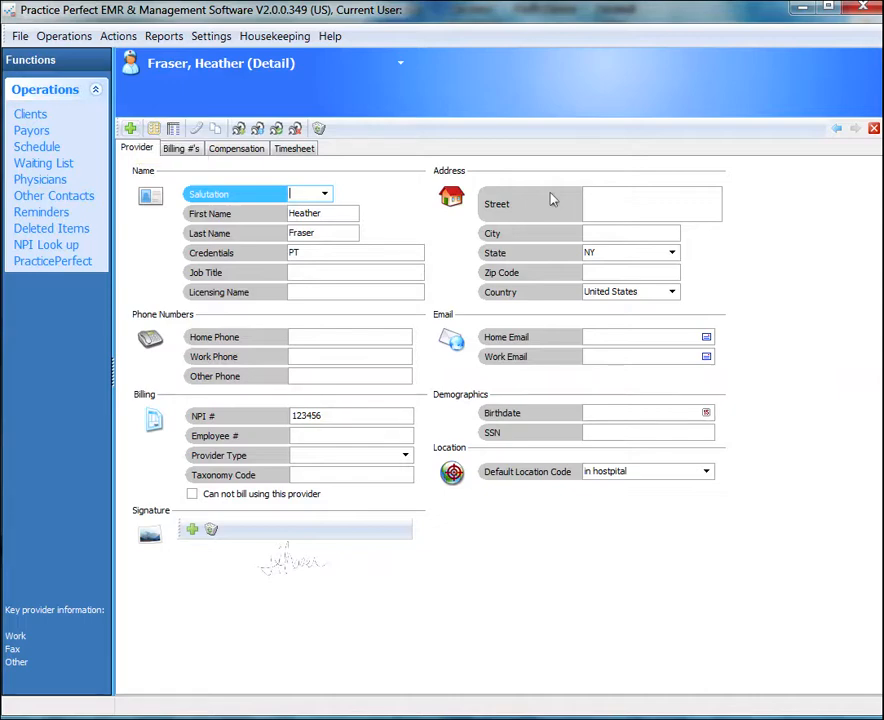
Go through the provider's name, credentials, NPI number and taxonomy code fields
key("Tab")
key("Tab")
key("Tab")
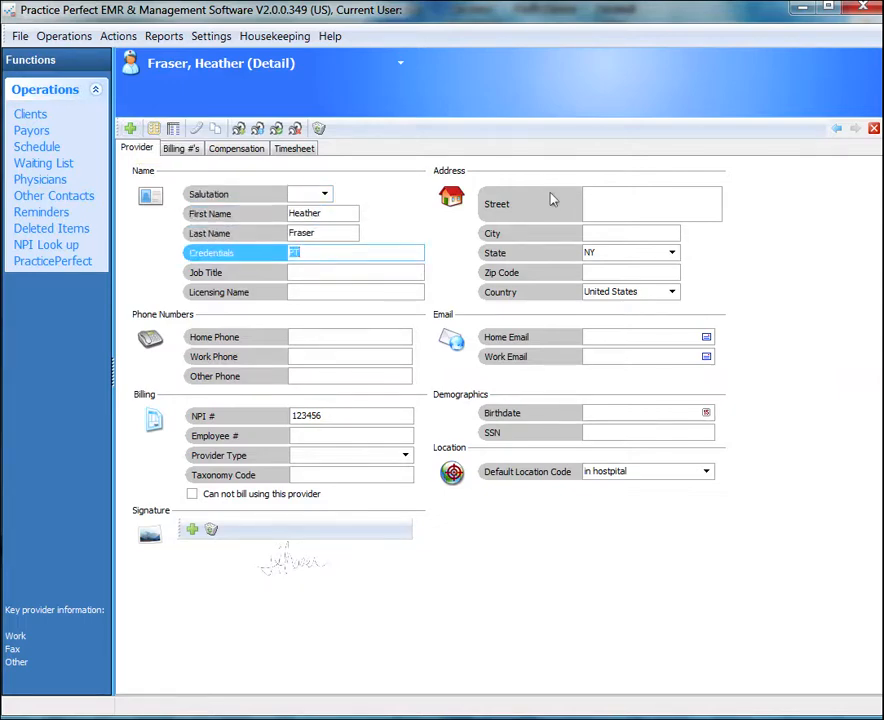
key("Tab")
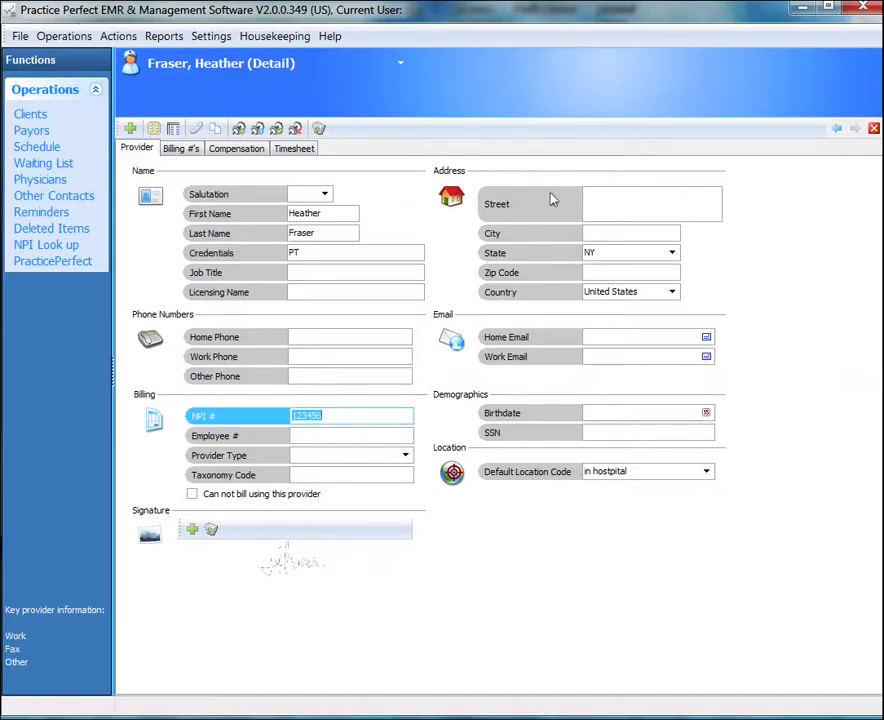
key("Tab")
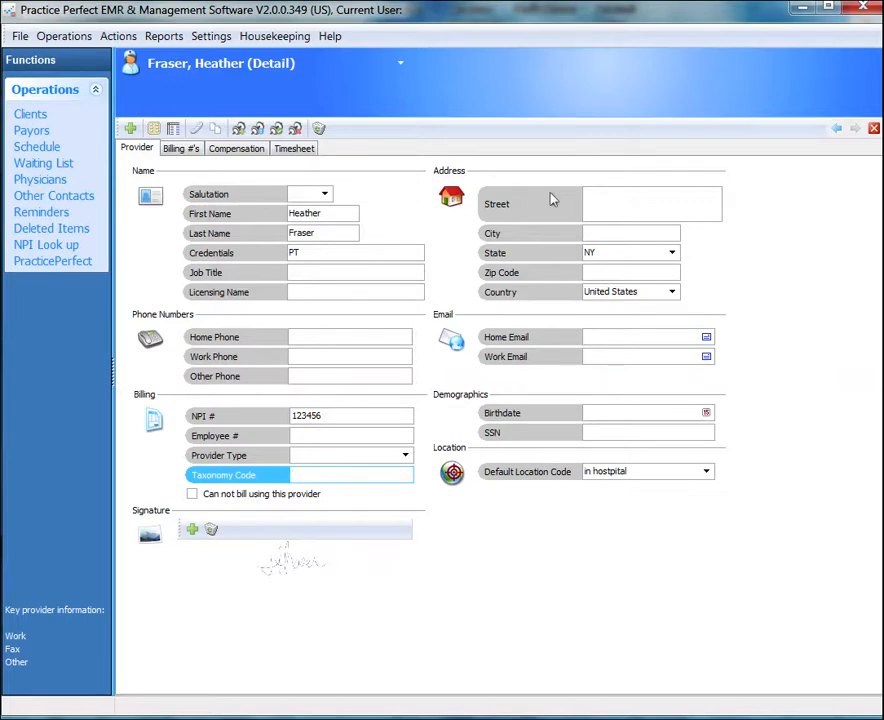
Examine the provider's default location code choices and the signature image
key("Tab")
key("alt+Down")
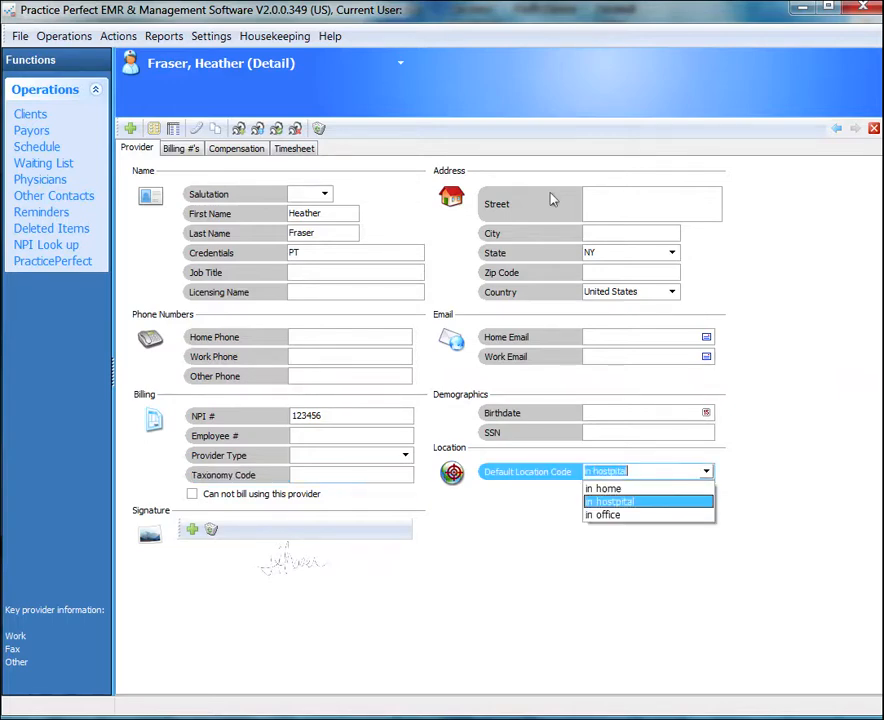
key("F4")
key("F4")
key("F4")
key("F4")
key("F4")
key("F4")
key("Tab")
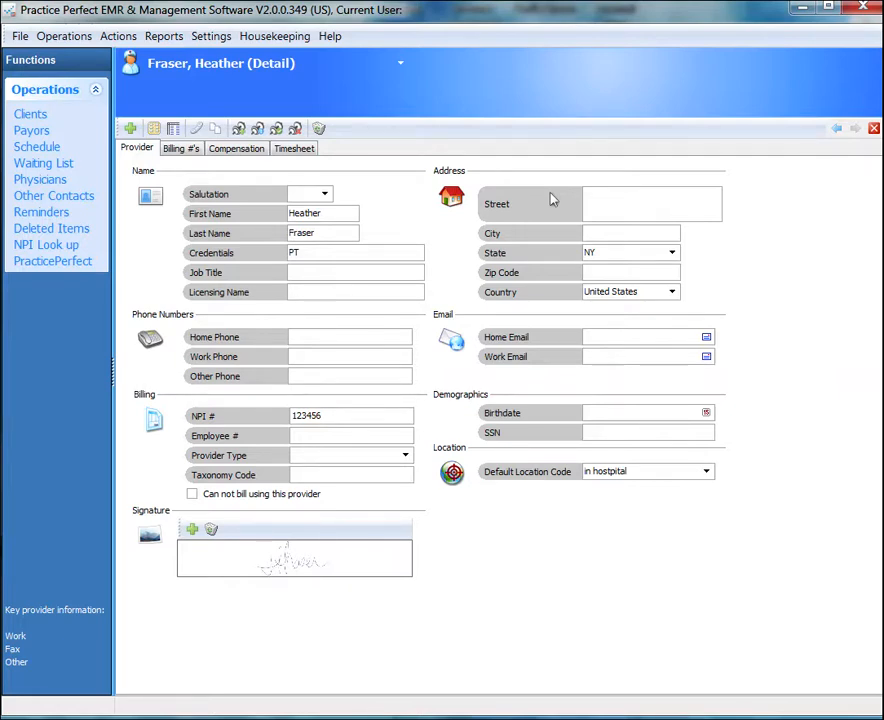
key("Tab")
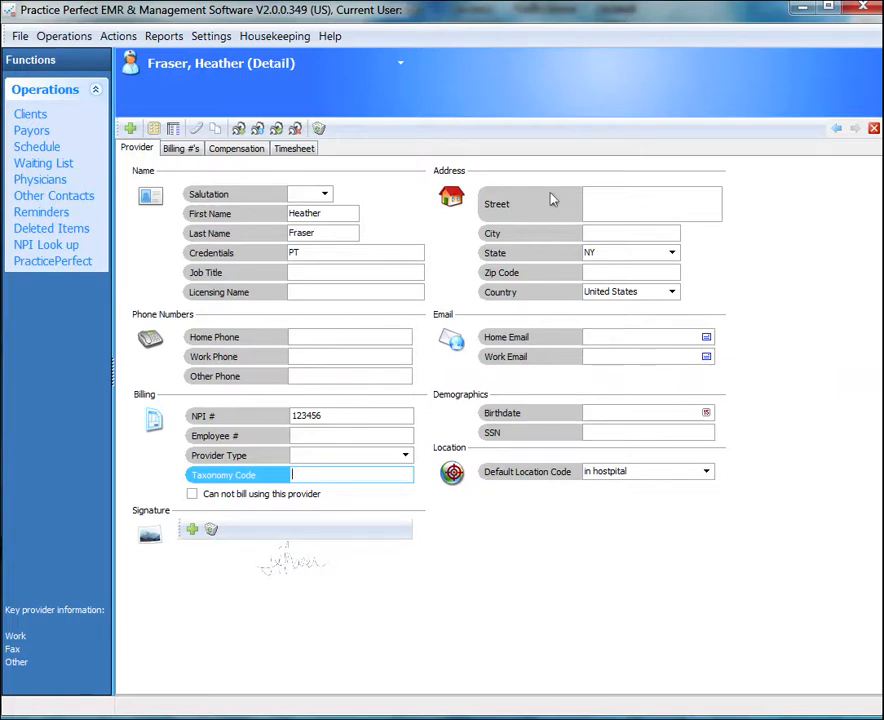
Open the list of divisions from the contacts housekeeping records
left_click(275, 36)
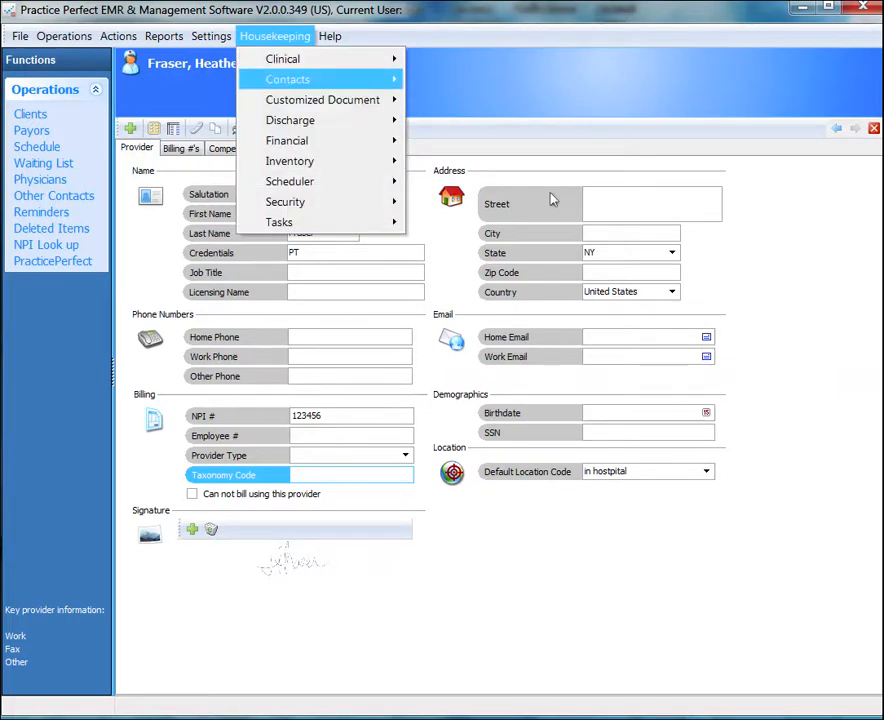
mouse_move(300, 79)
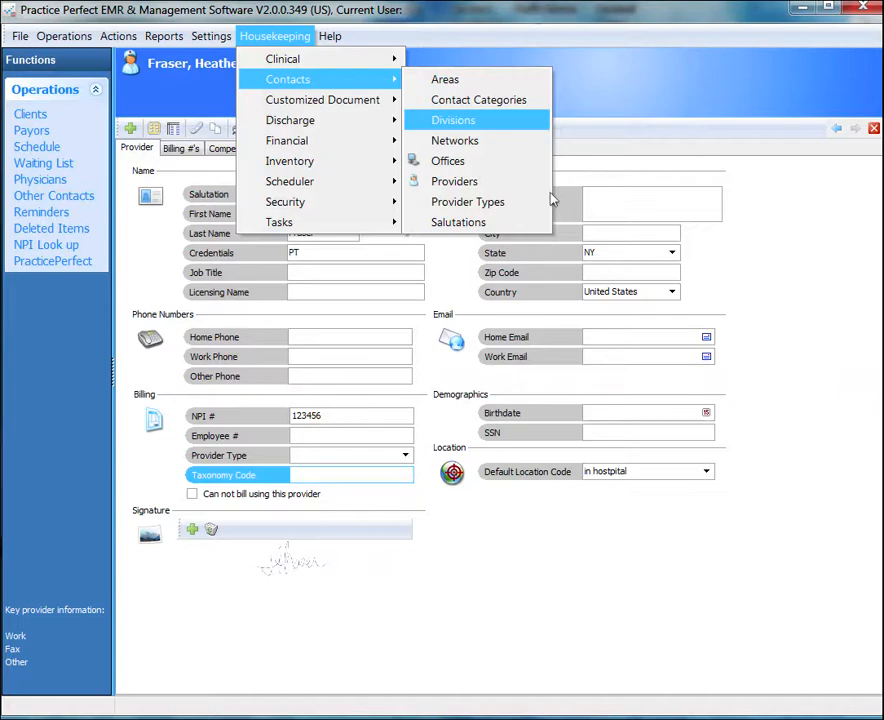
left_click(453, 120)
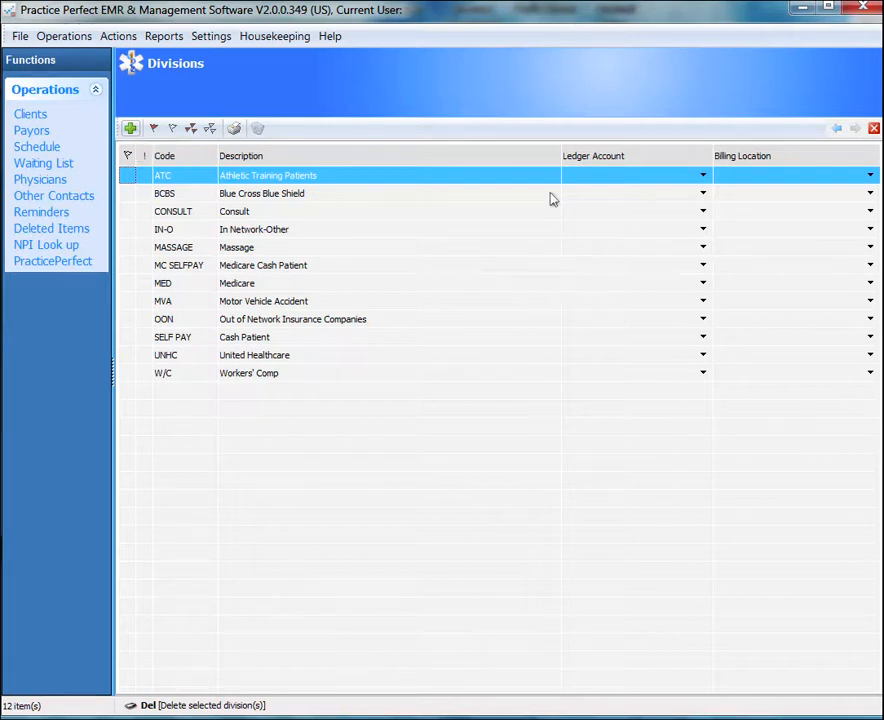
Look through the divisions from Workers' Comp up to In Network-Other
key("ctrl+End")
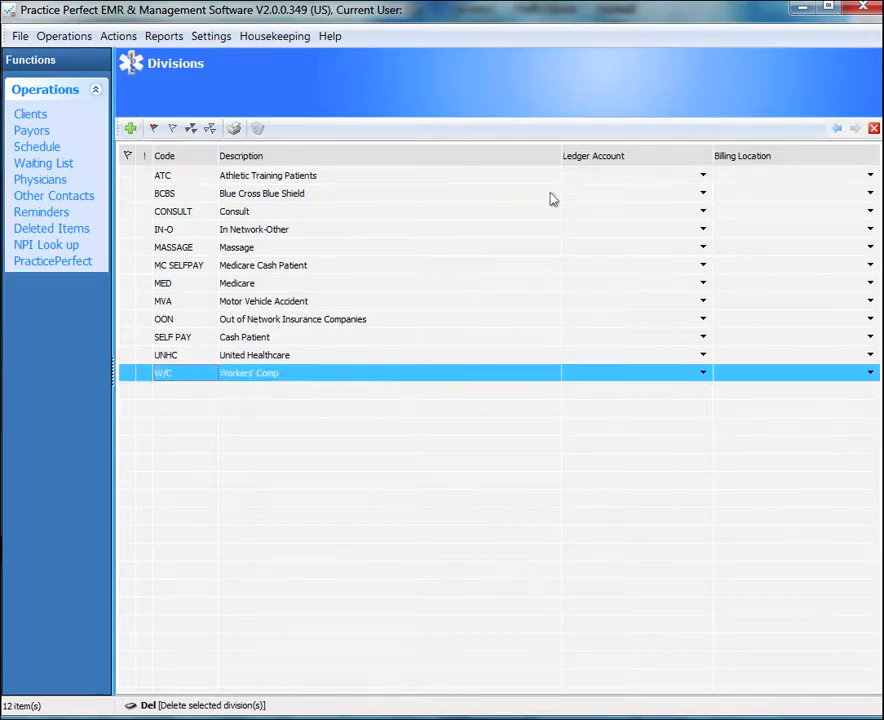
key("Up")
key("Up")
key("Up")
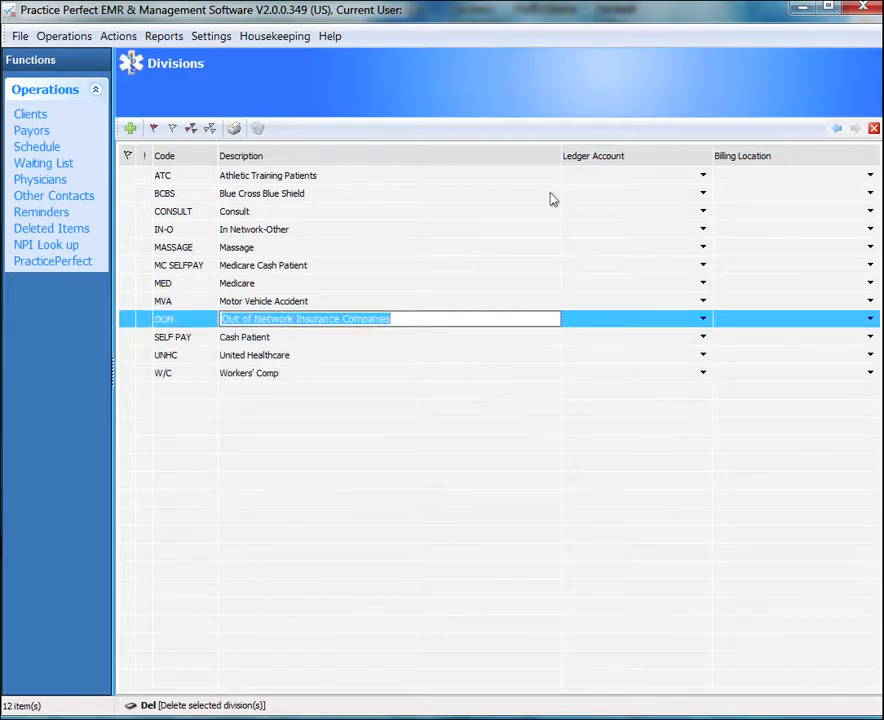
key("Up")
key("Up")
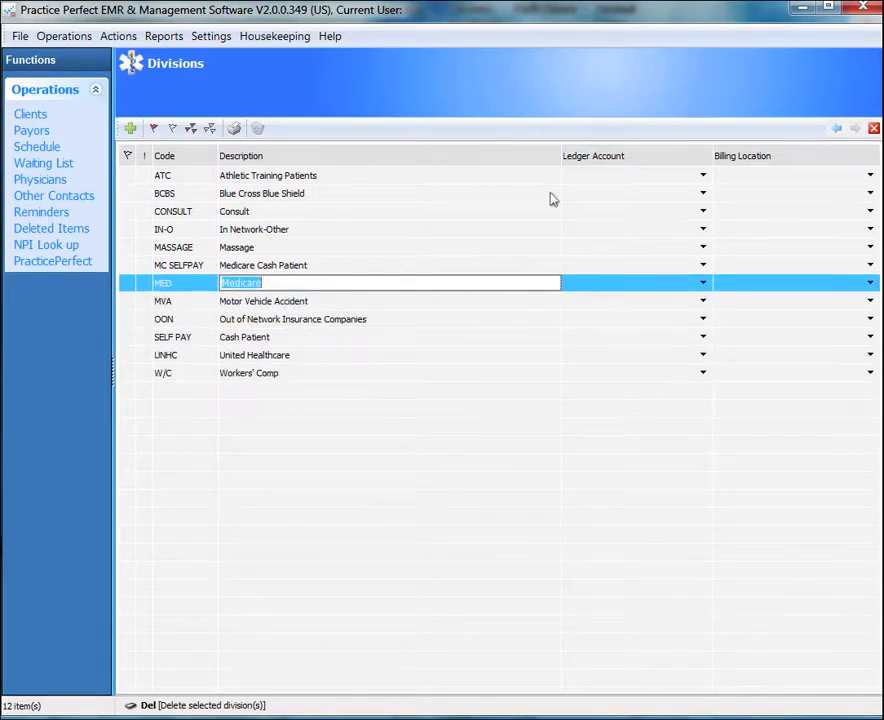
key("Up")
key("Up")
key("Up")
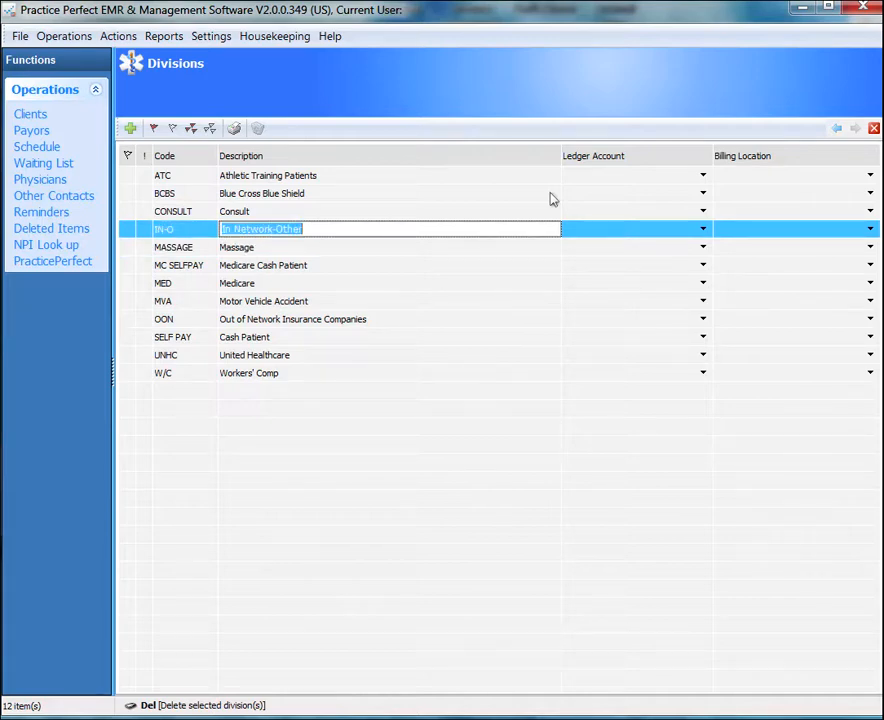
Open the Payment/Adjustment Methods list from the financial housekeeping records
key("alt+h")
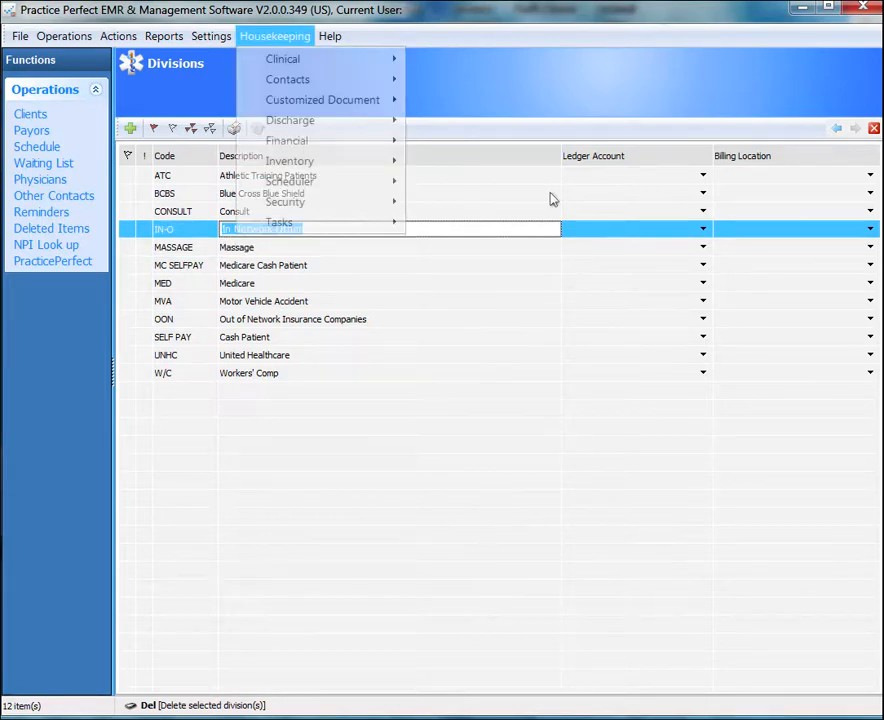
key("Down")
key("Down")
key("Down")
key("Down")
key("Down")
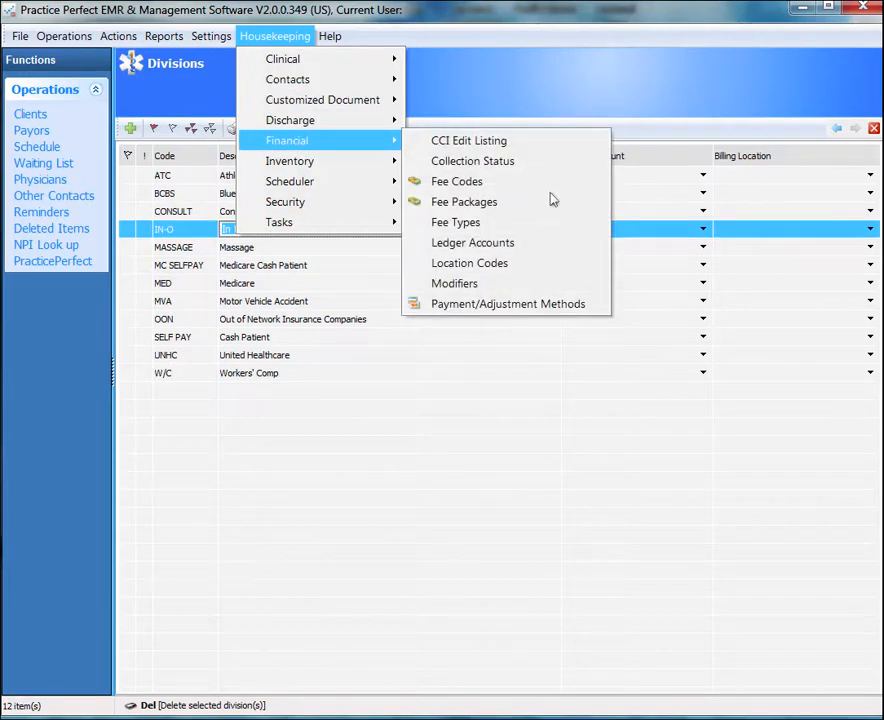
key("Down")
key("Down")
key("Down")
key("Down")
key("Down")
key("Down")
key("Down")
key("Down")
key("Down")
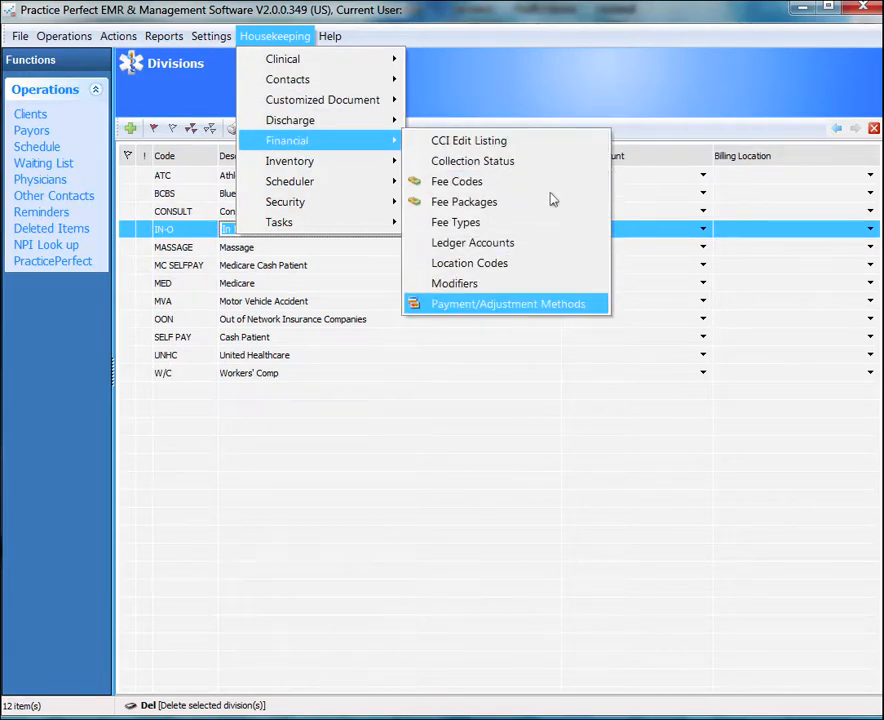
key("Return")
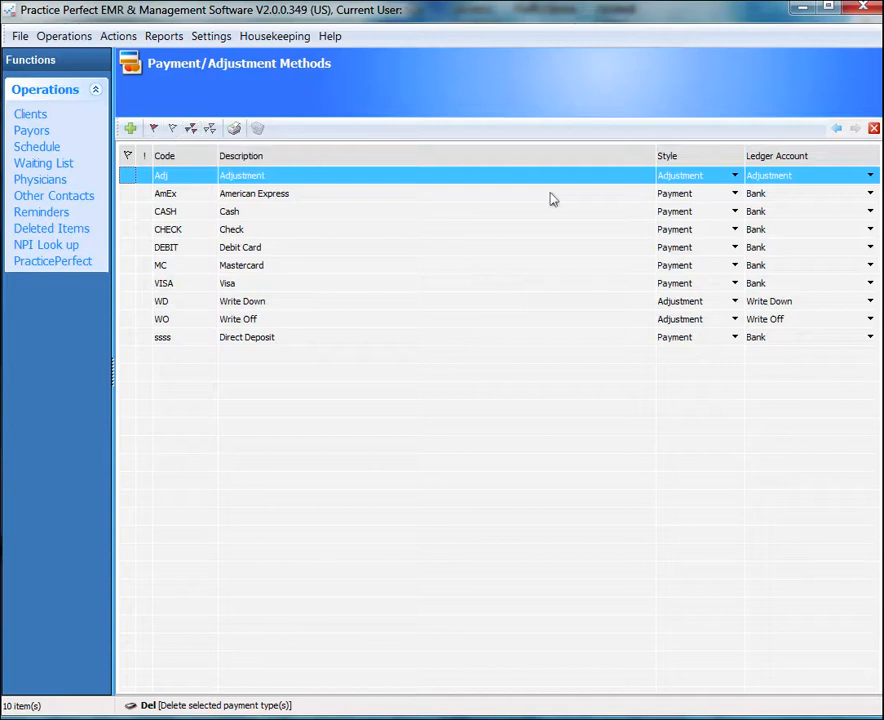
Open the Modifiers list from the financial housekeeping records
left_click(275, 36)
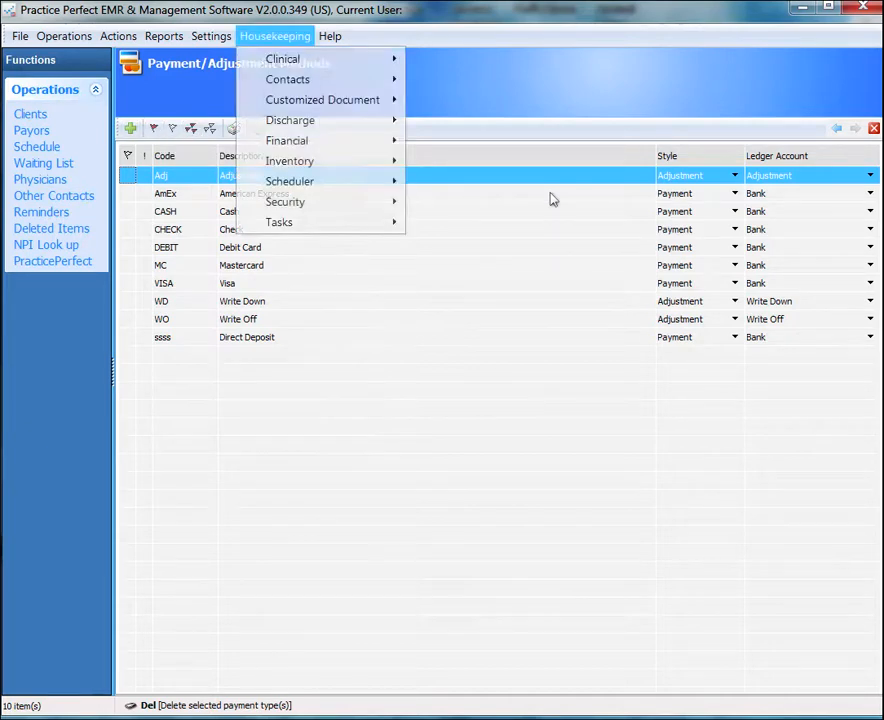
mouse_move(287, 141)
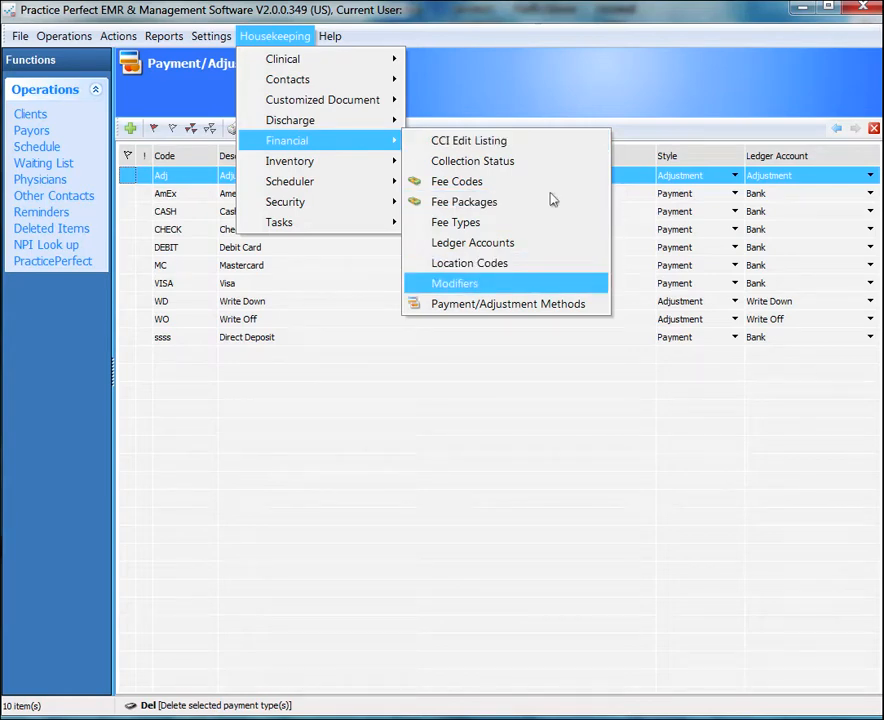
key("Return")
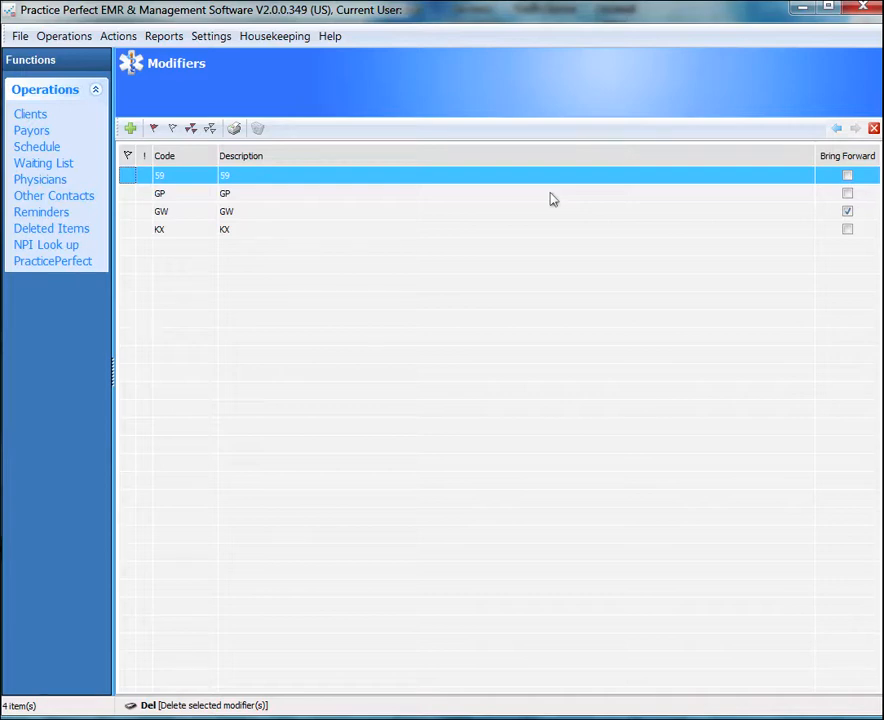
Open the Location Codes list from the financial housekeeping records
key("alt+h")
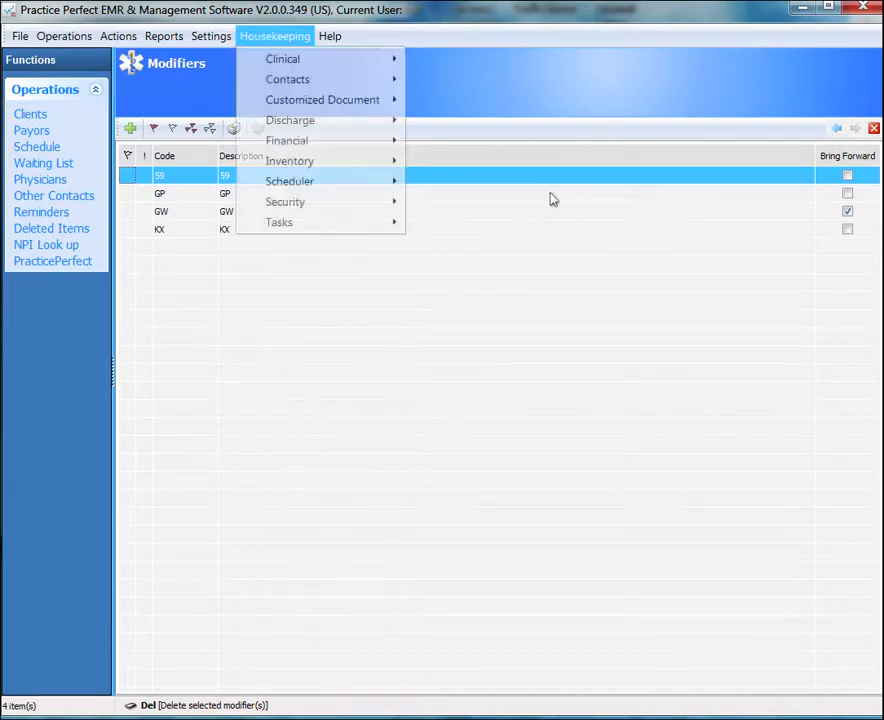
key("Down")
key("Down")
key("Down")
key("Down")
key("Down")
key("Right")
key("Down")
key("Down")
key("Down")
key("Down")
key("Down")
key("Down")
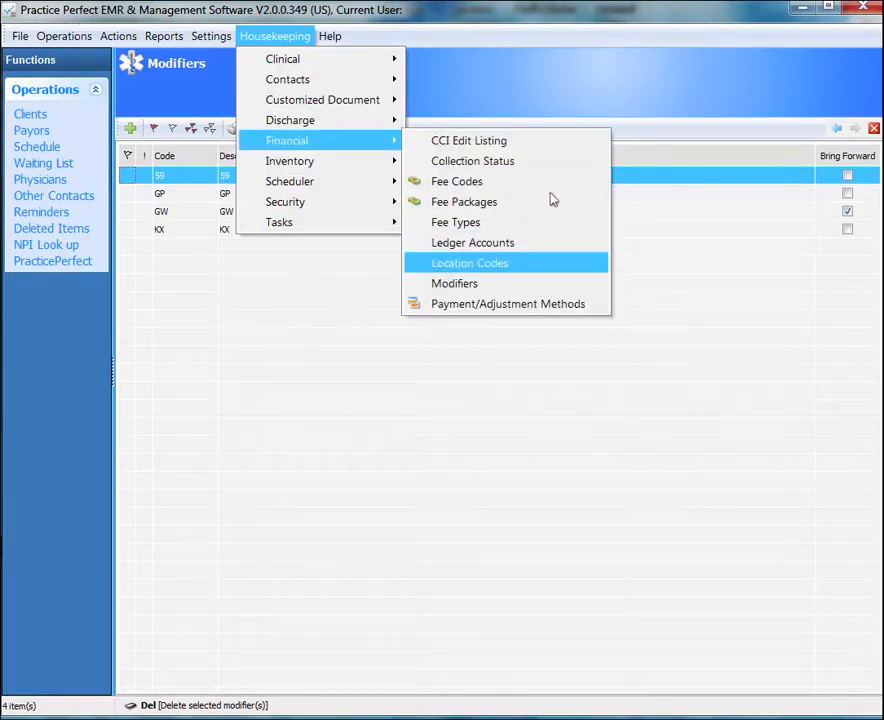
key("Return")
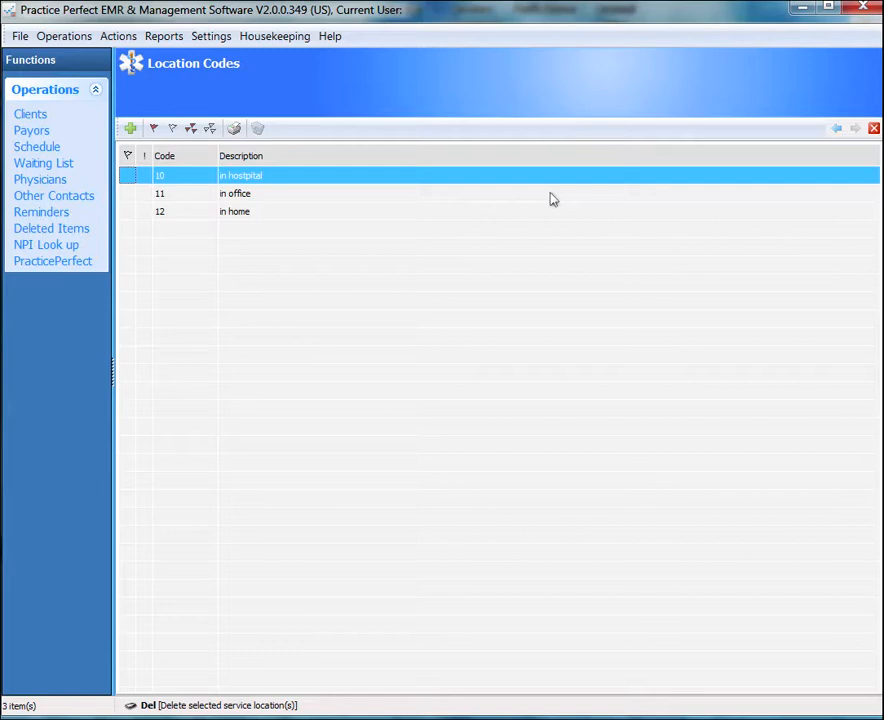
Look through the location codes from the first entry to the last and back
key("Down")
key("Down")
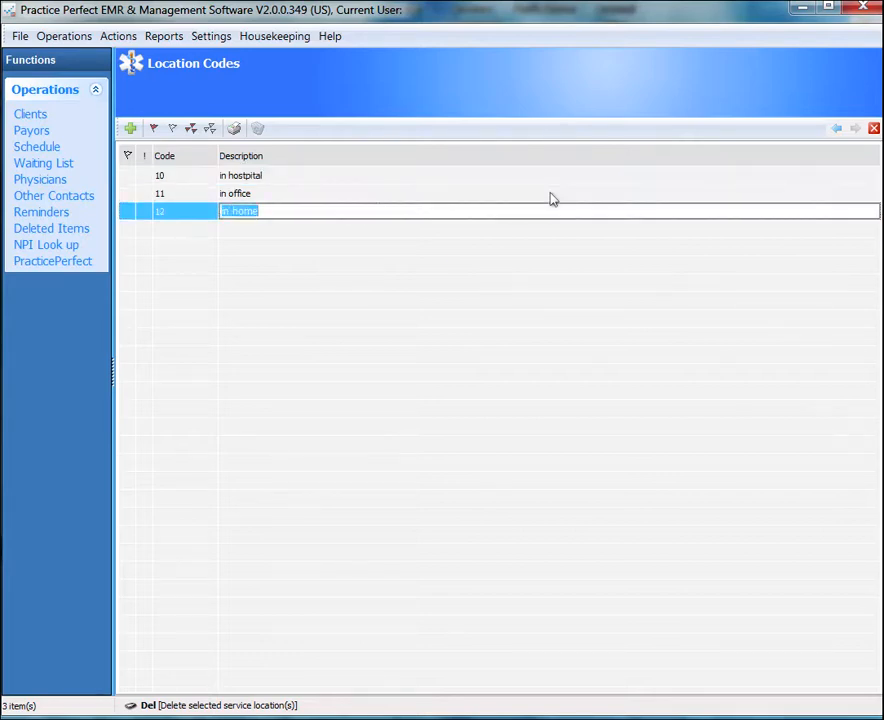
key("Up")
key("Up")
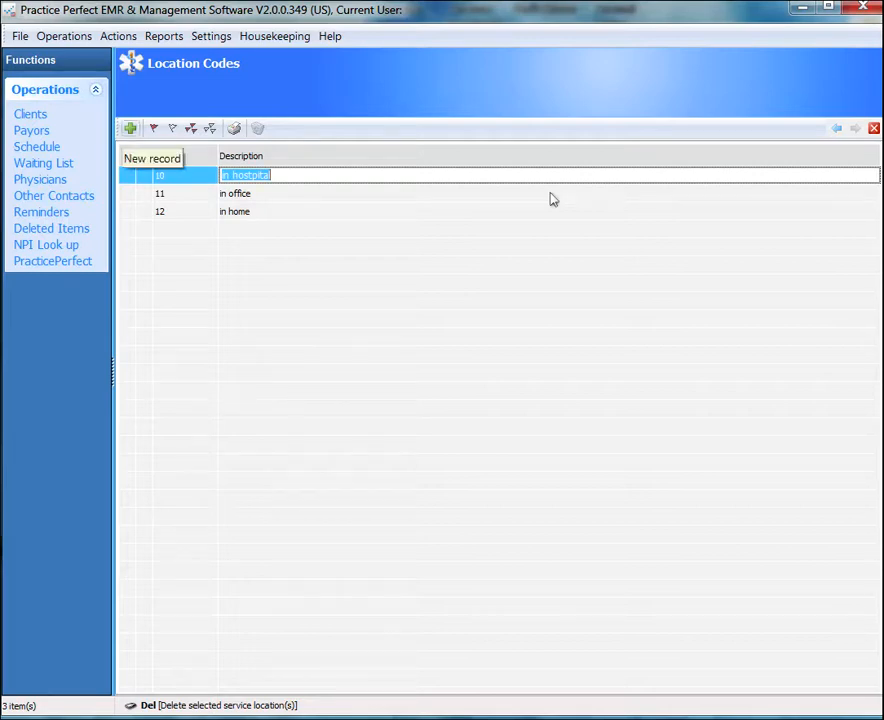
Open the Ledger Accounts list from the financial housekeeping records
key("alt+h")
key("Down")
key("Down")
key("Down")
key("Down")
key("Down")
key("Right")
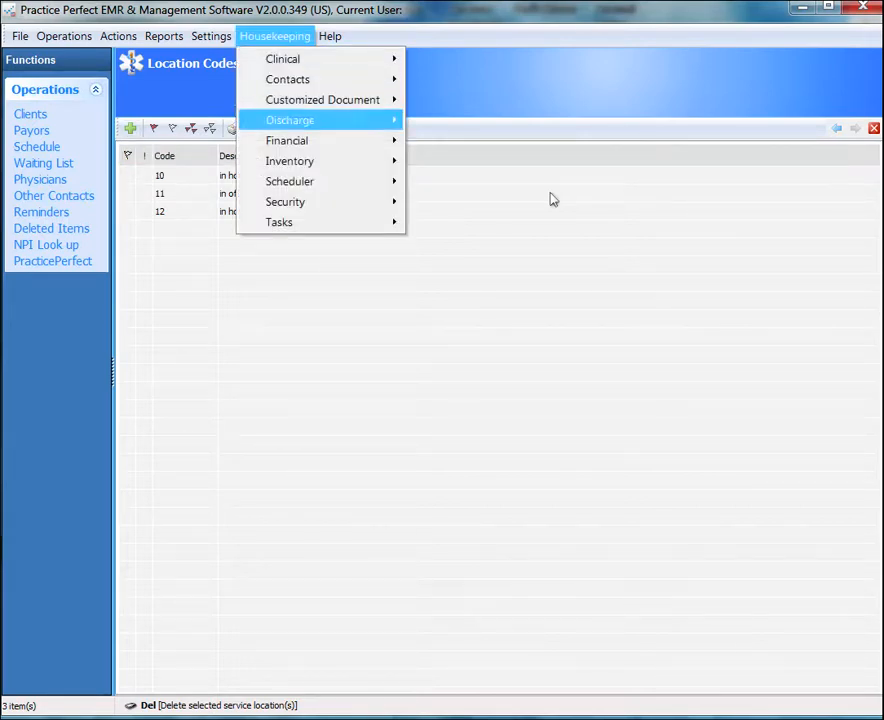
key("Down")
key("Down")
key("Down")
key("Down")
key("Down")
key("Down")
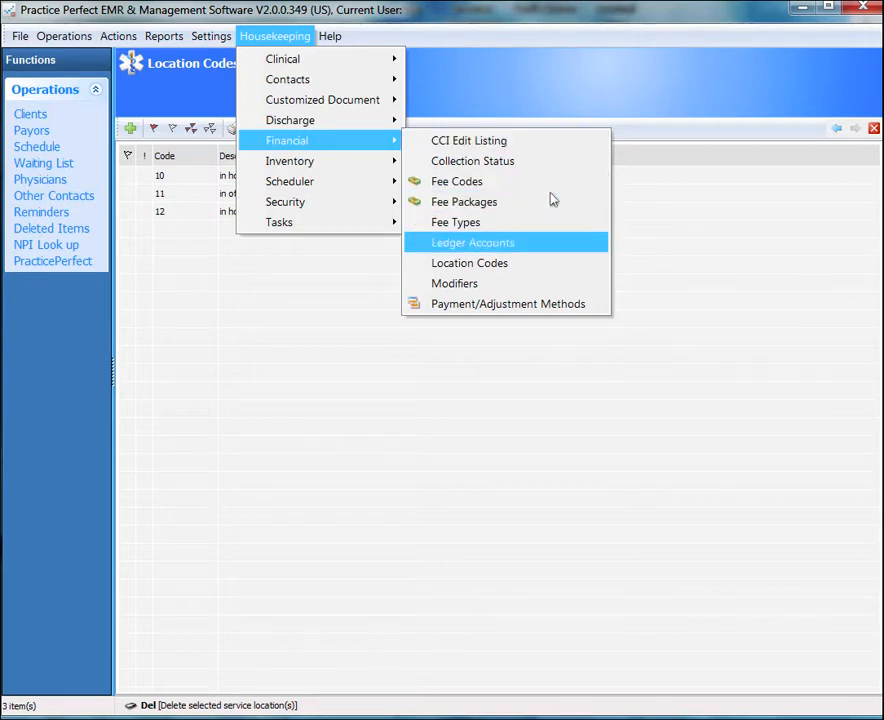
key("Return")
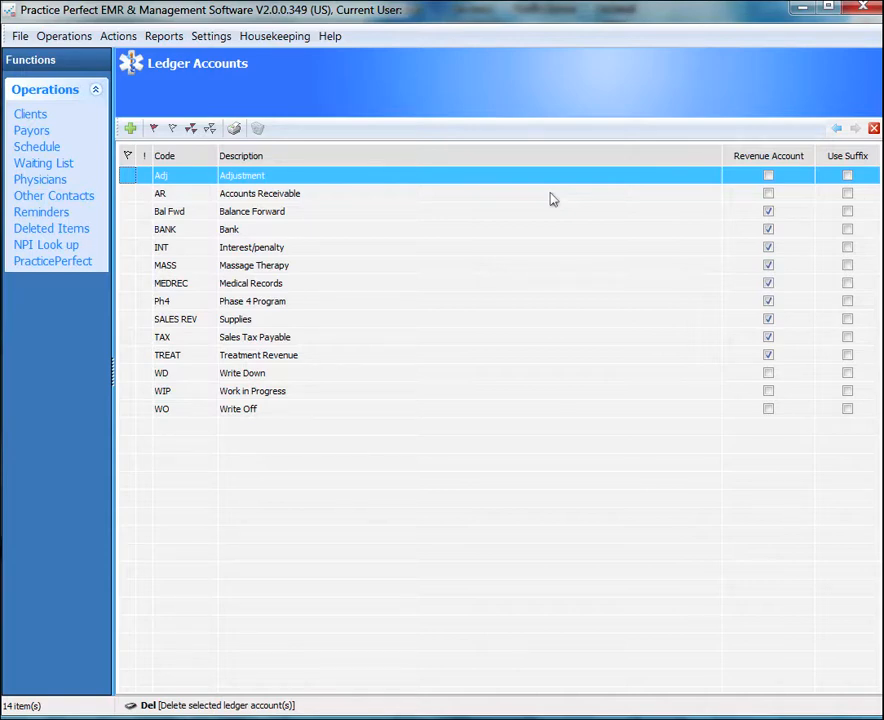
Look through the ledger accounts from Adjustment down to Treatment Revenue
key("Down")
key("Down")
key("Down")
key("Down")
key("Down")
key("Down")
key("Up")
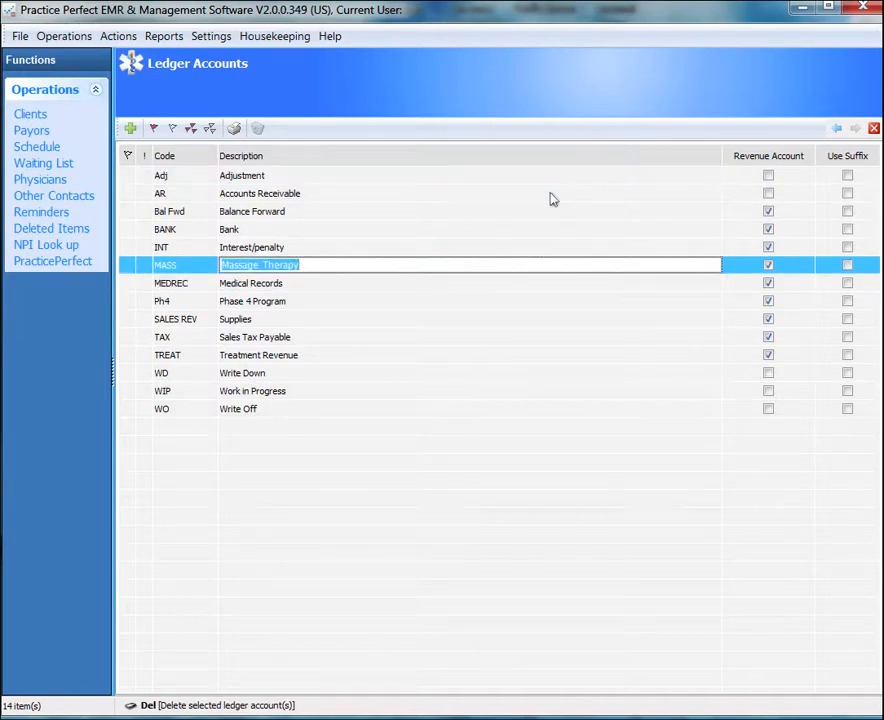
key("Down")
key("Down")
key("Down")
key("Down")
key("Down")
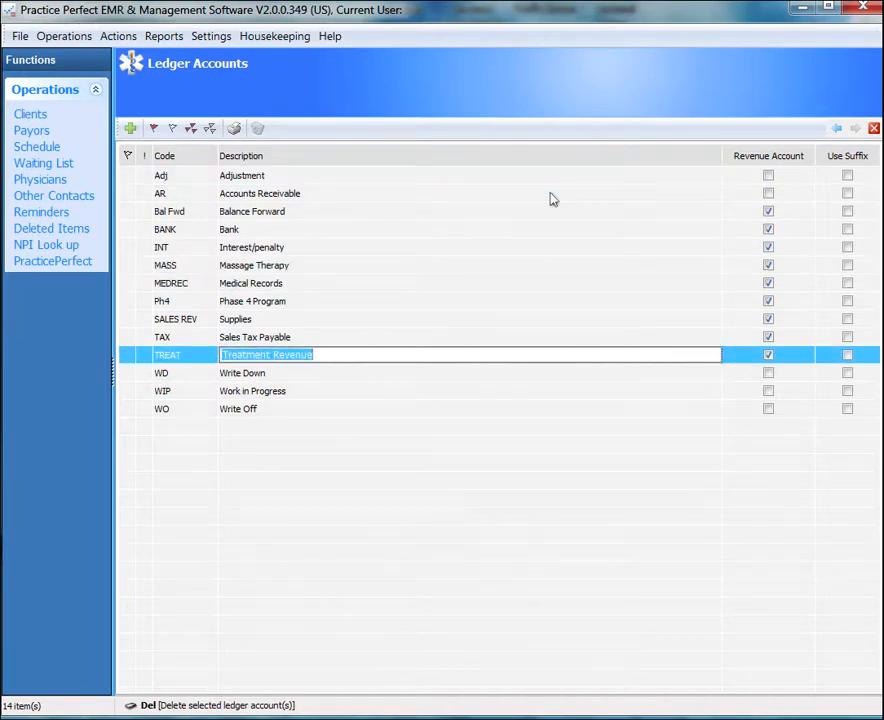
Open the Fee Codes list from the financial housekeeping records and open the 97110 Ther Ex fee
key("alt+h")
key("f")
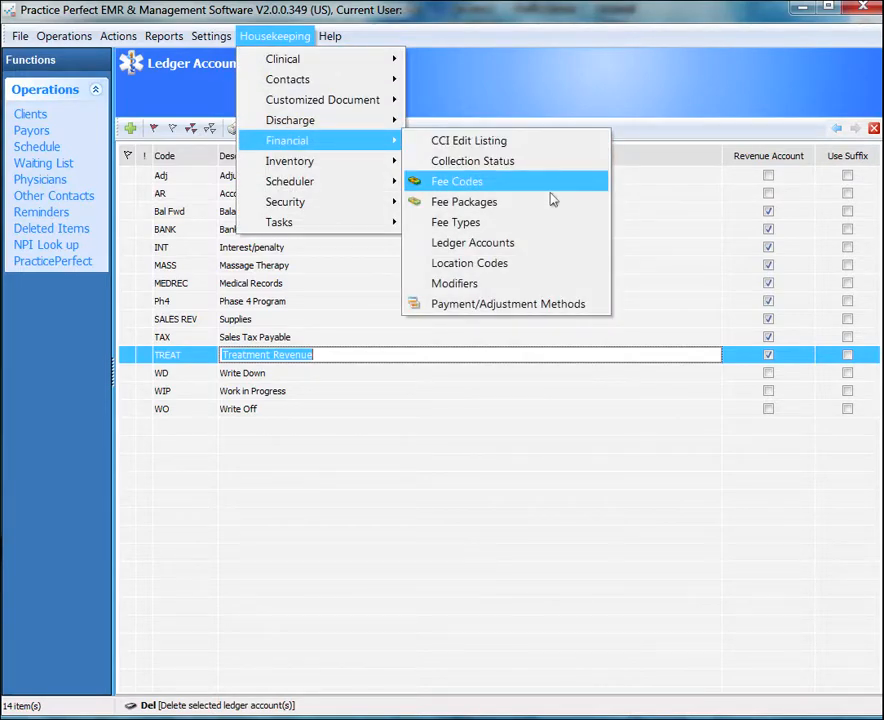
key("Return")
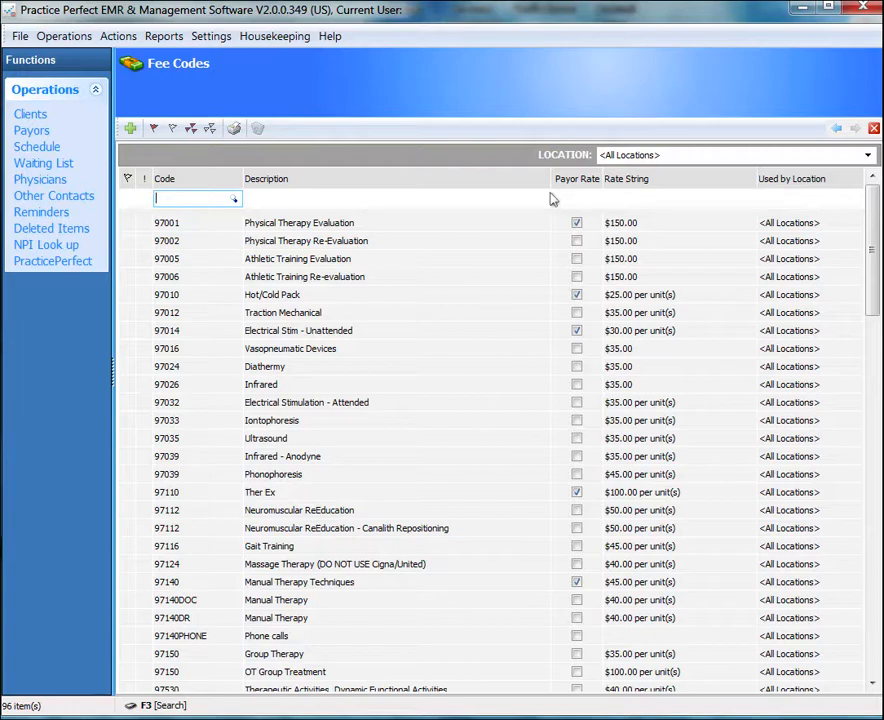
left_click(260, 492)
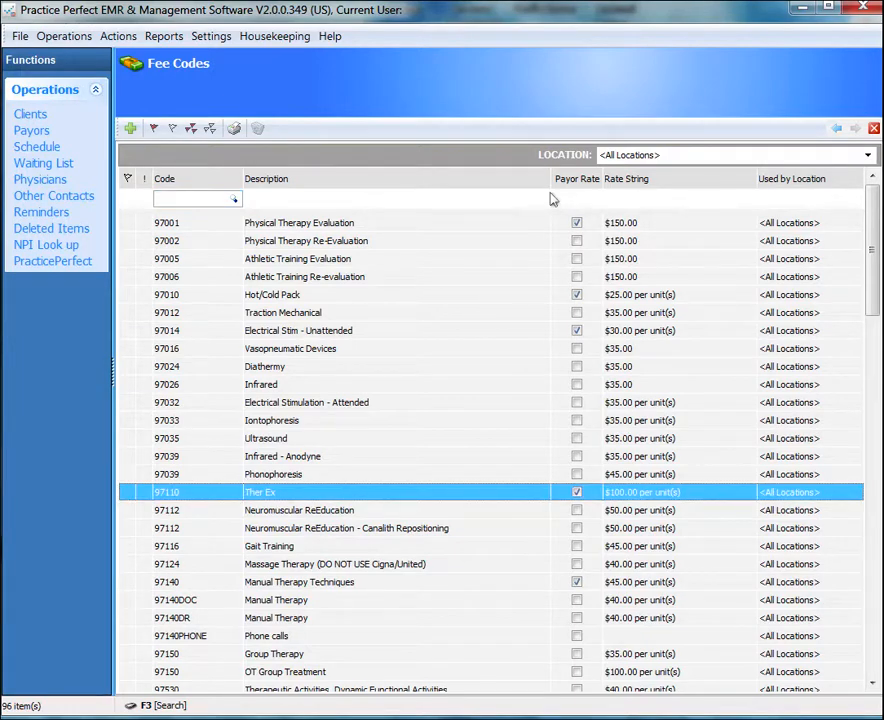
key("Return")
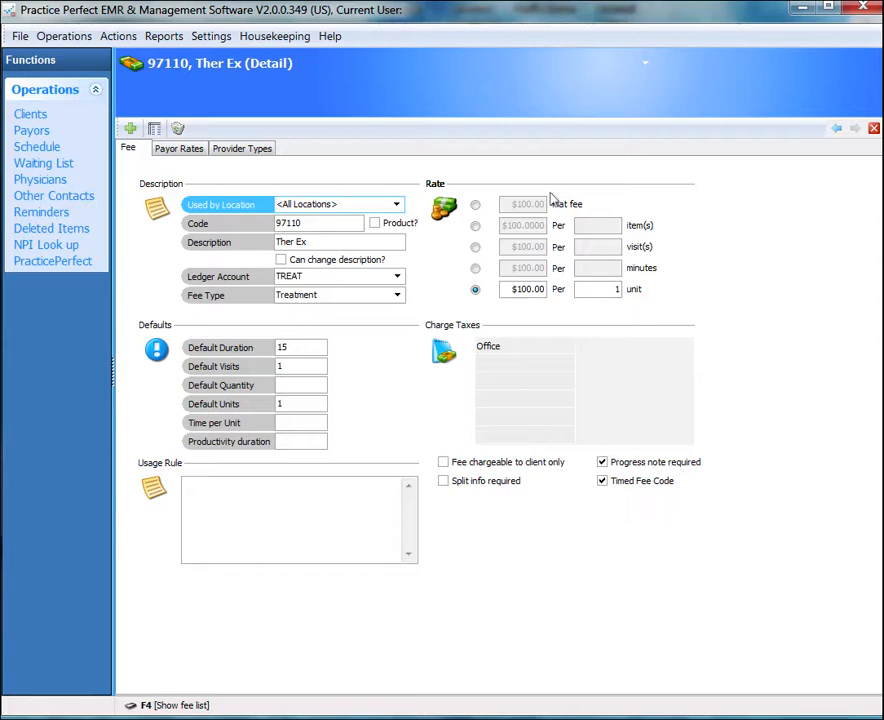
Examine the code and description of the Ther Ex fee
key("Tab")
key("Tab")
key("shift+Tab")
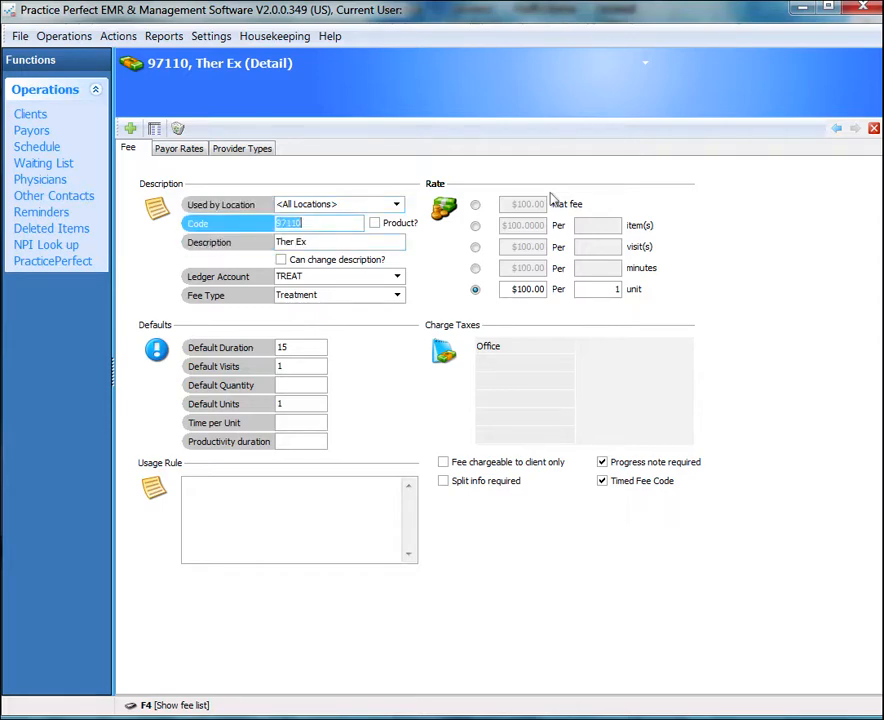
key("Tab")
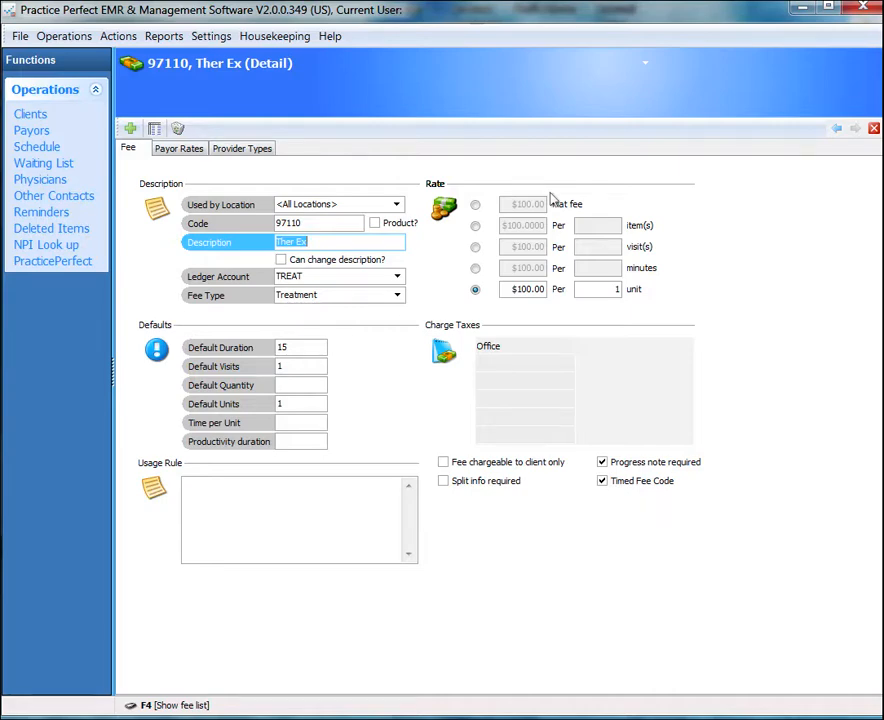
key("shift+Tab")
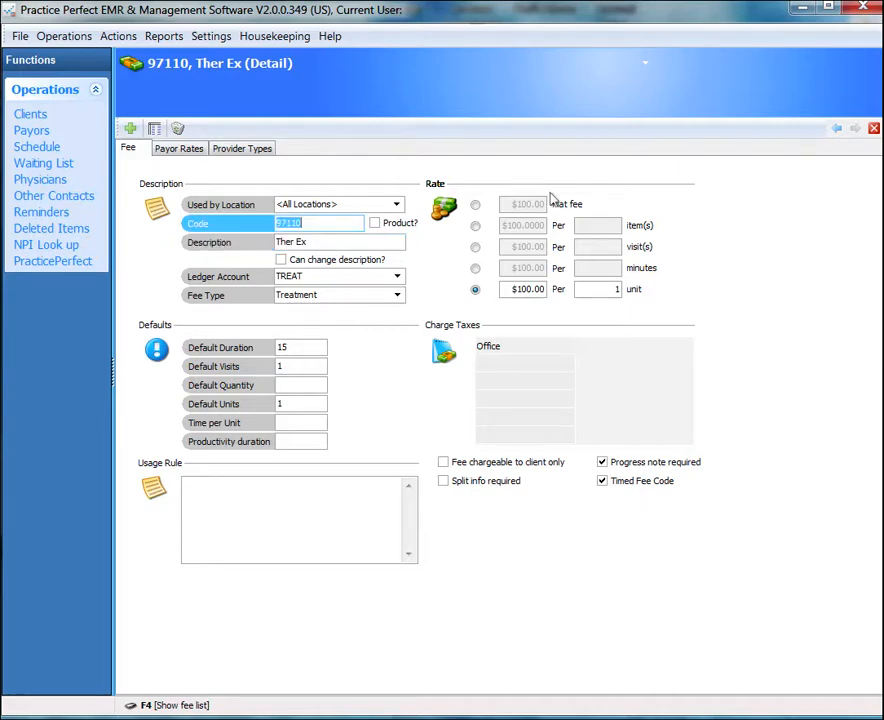
key("Tab")
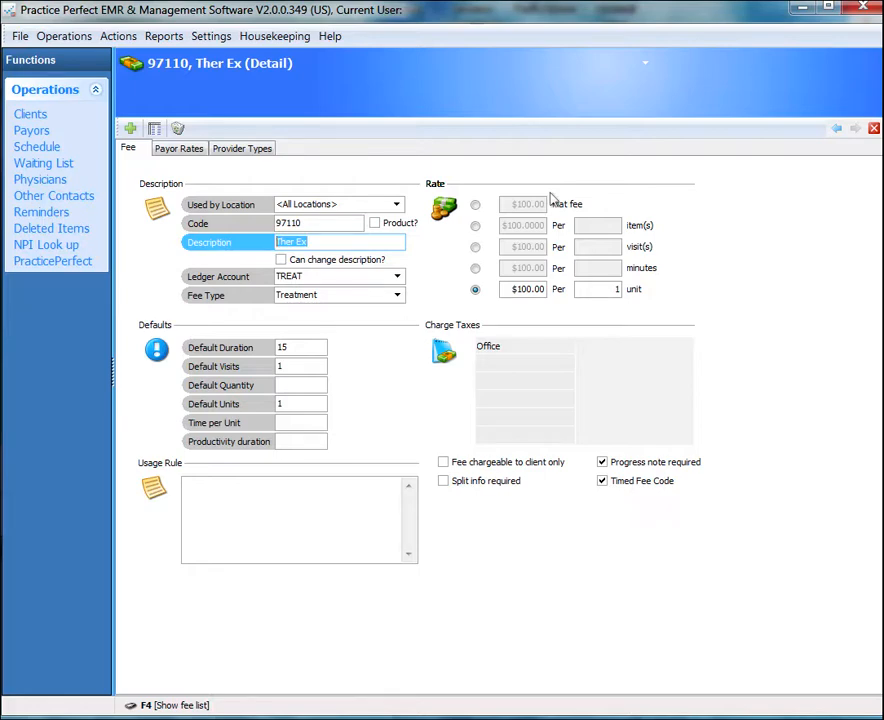
Examine the ledger account and fee type choices for the Ther Ex fee
key("Tab")
key("Tab")
key("alt+Down")
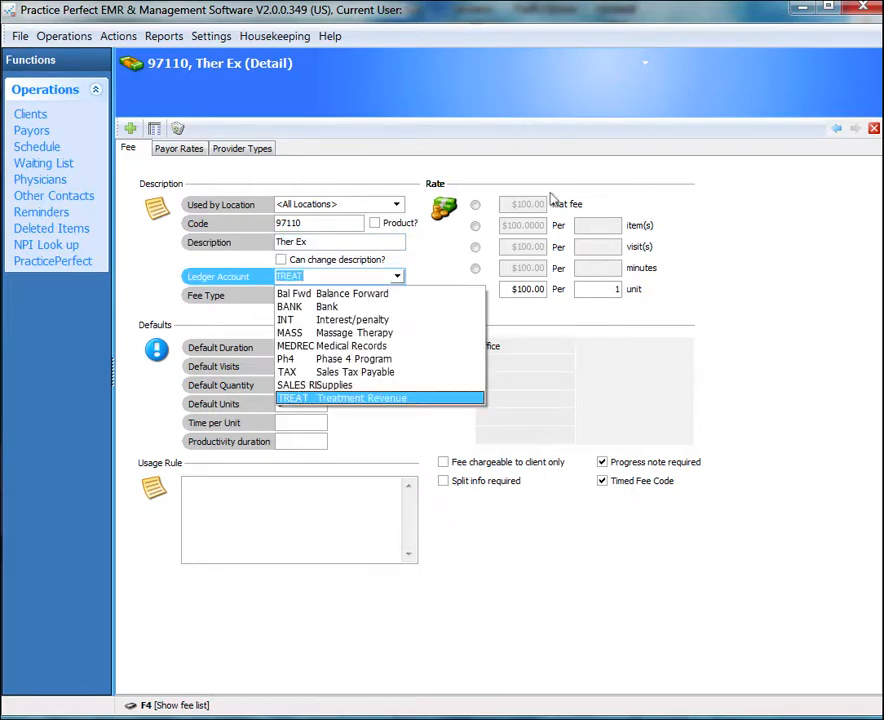
key("alt+Down")
key("alt+Down")
key("alt+Down")
key("Tab")
key("alt+Down")
key("alt+Down")
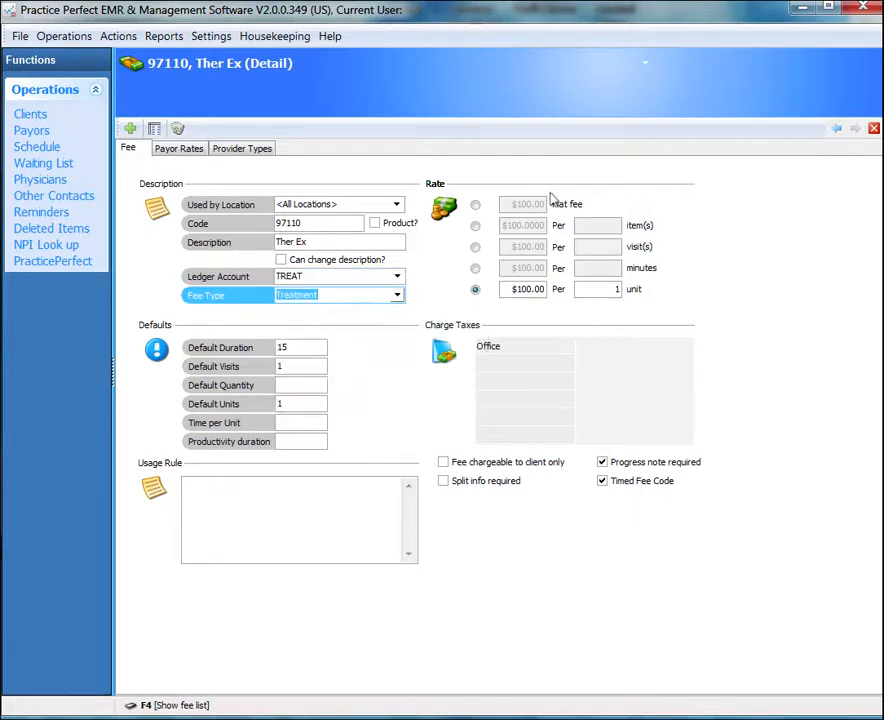
key("alt+Down")
key("alt+Down")
key("Tab")
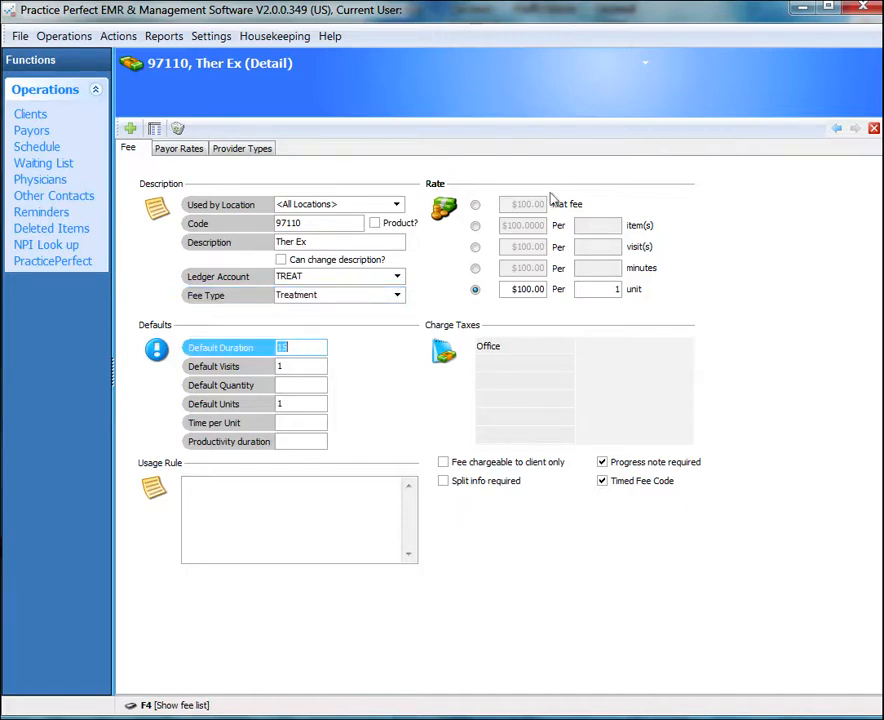
Examine the fee's default visits, quantity and units
key("Tab")
key("Tab")
key("Tab")
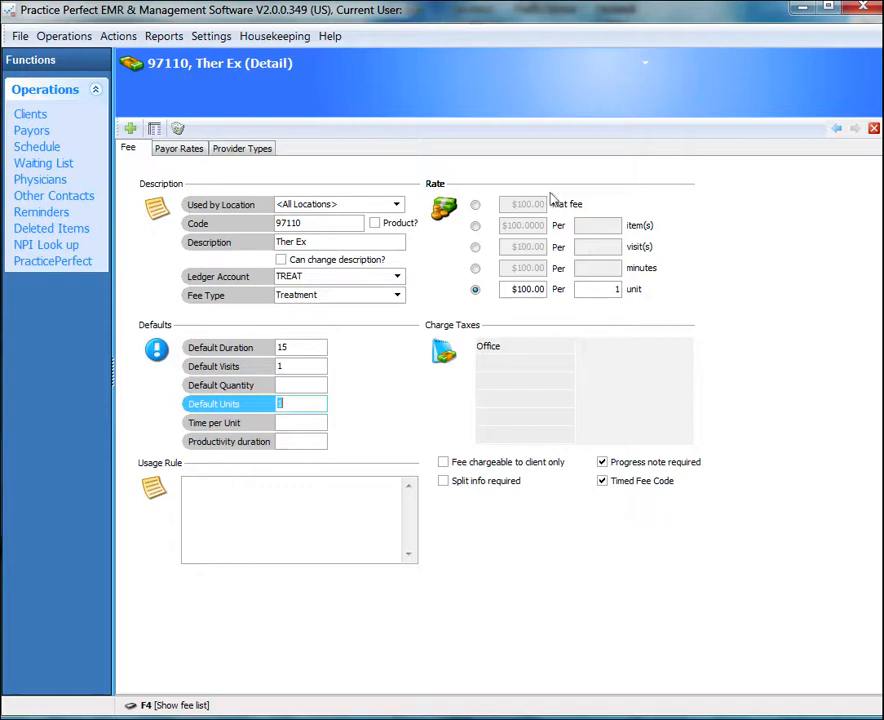
key("shift+Tab")
key("shift+Tab")
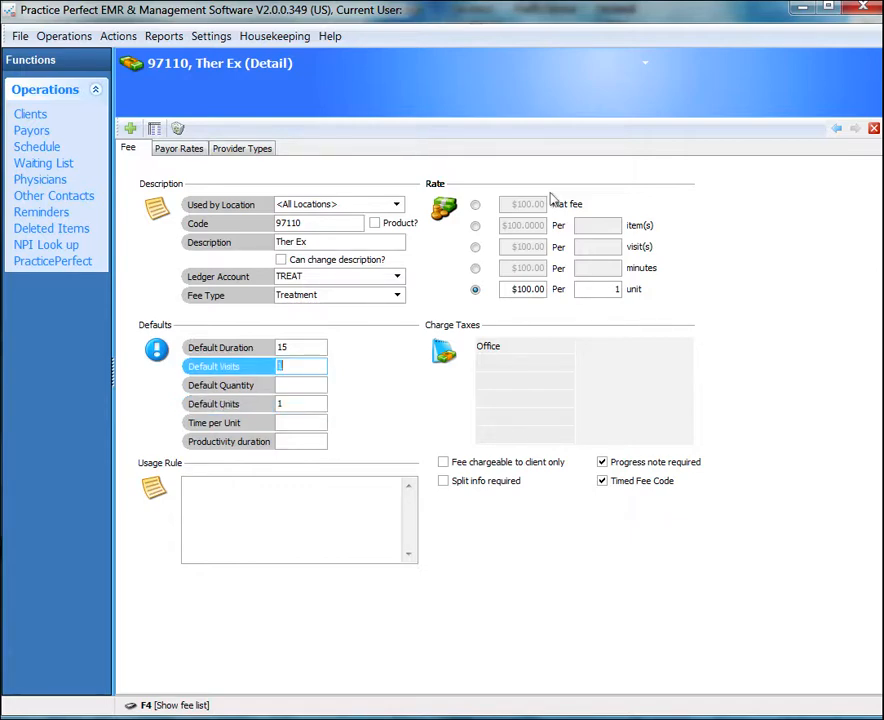
key("Tab")
key("Tab")
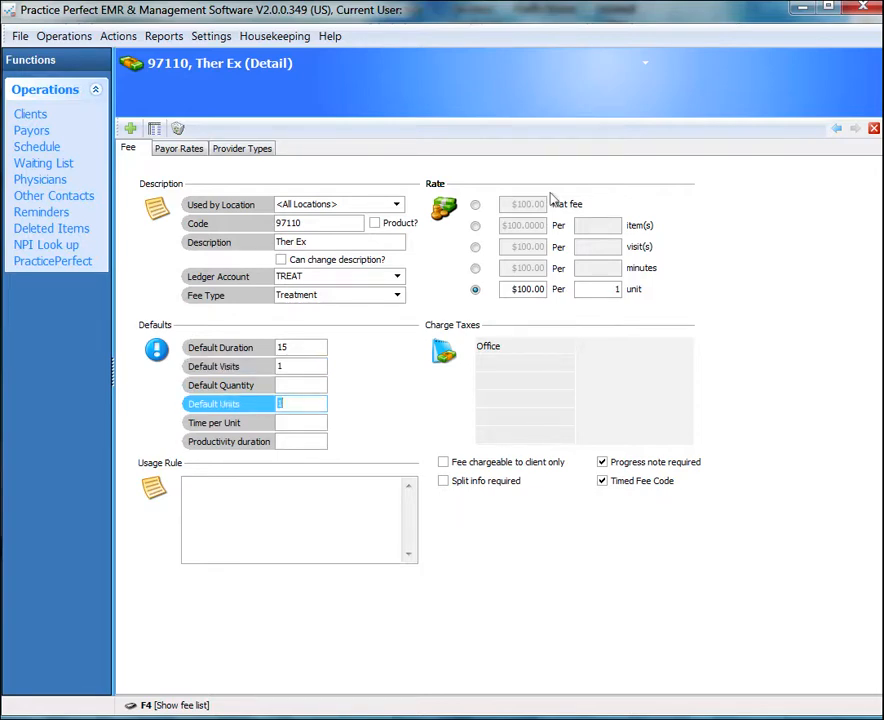
Examine the fee's rate per unit alongside its default duration
key("ctrl+s")
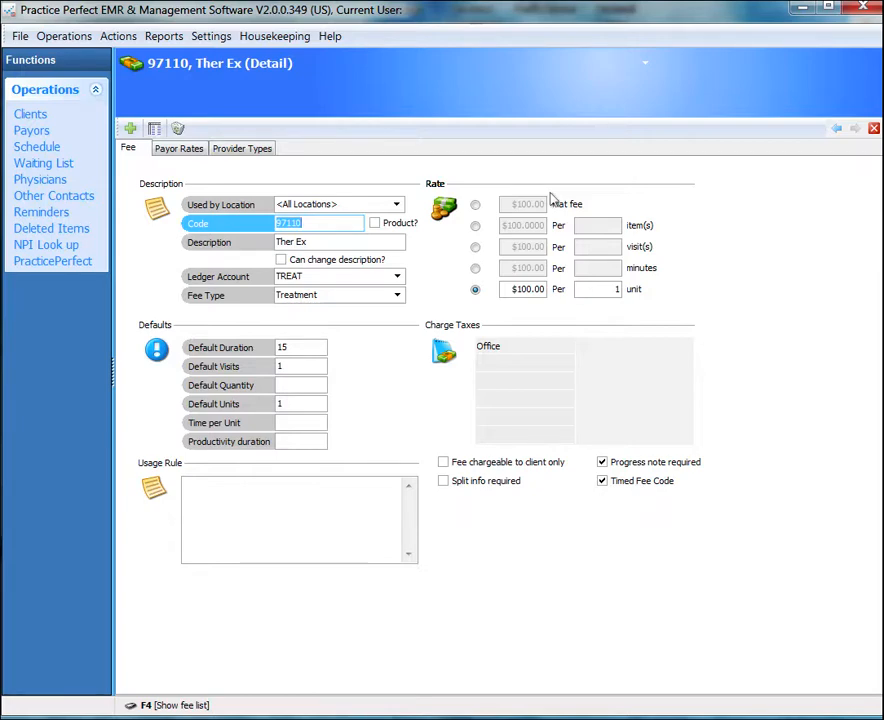
left_click_drag(516, 289, 541, 289)
key("Tab")
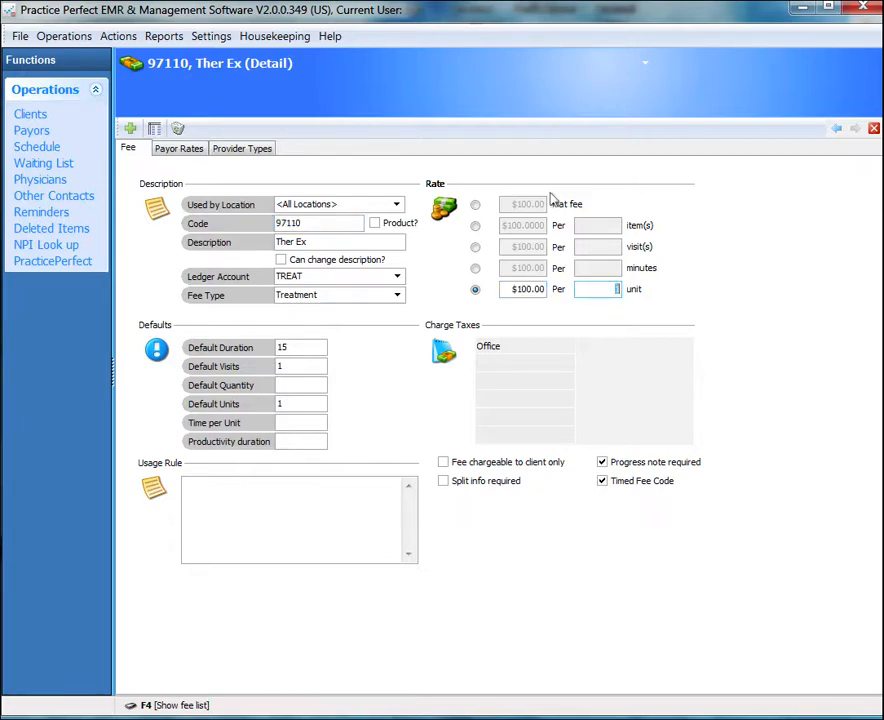
key("Tab")
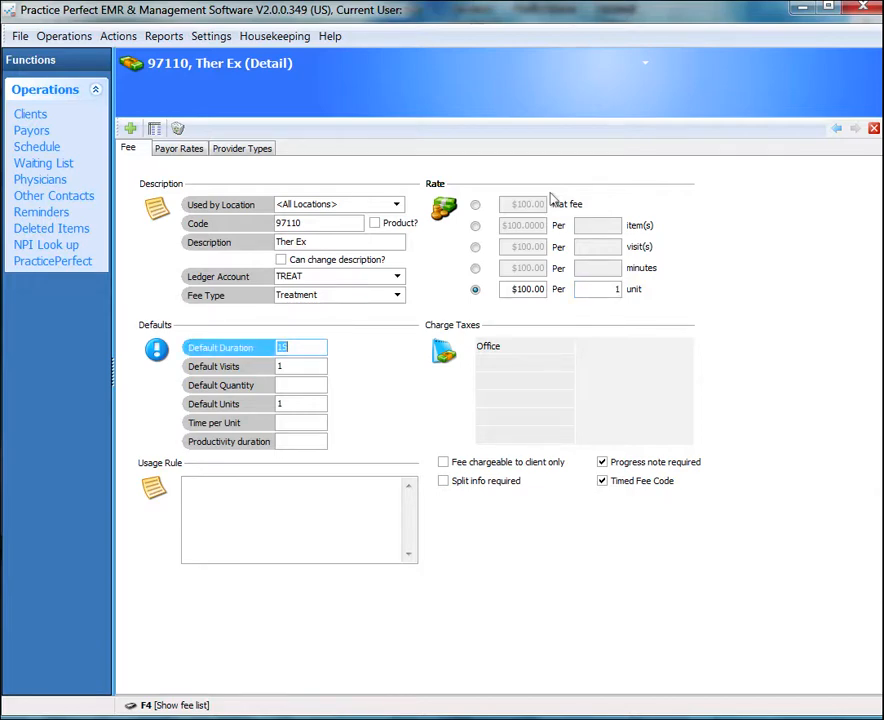
Switch the fee's Timed Fee Code setting off and back on
left_click(602, 481)
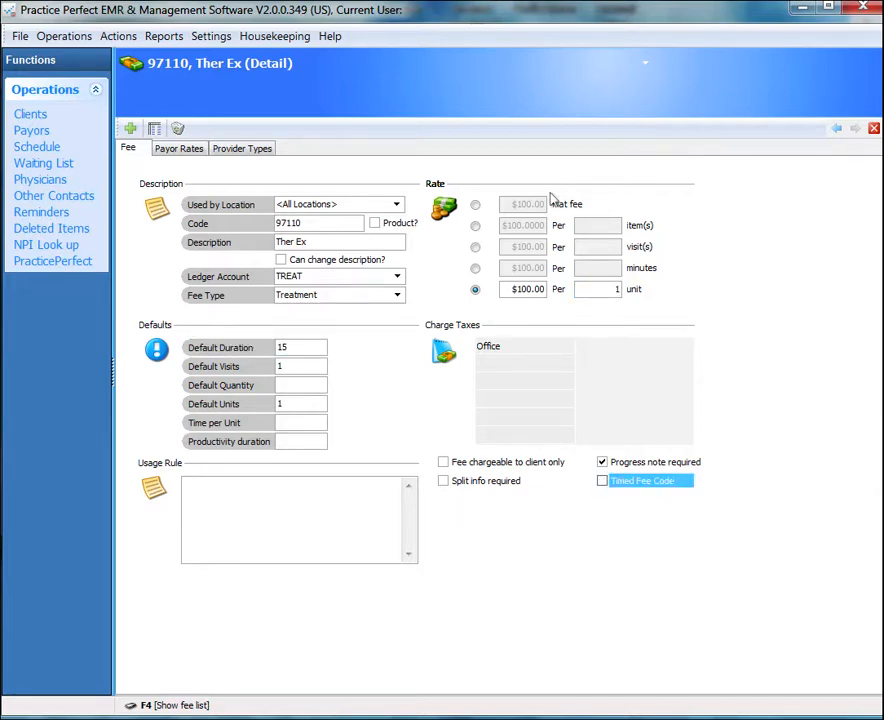
key("space")
key("space")
key("space")
key("Tab")
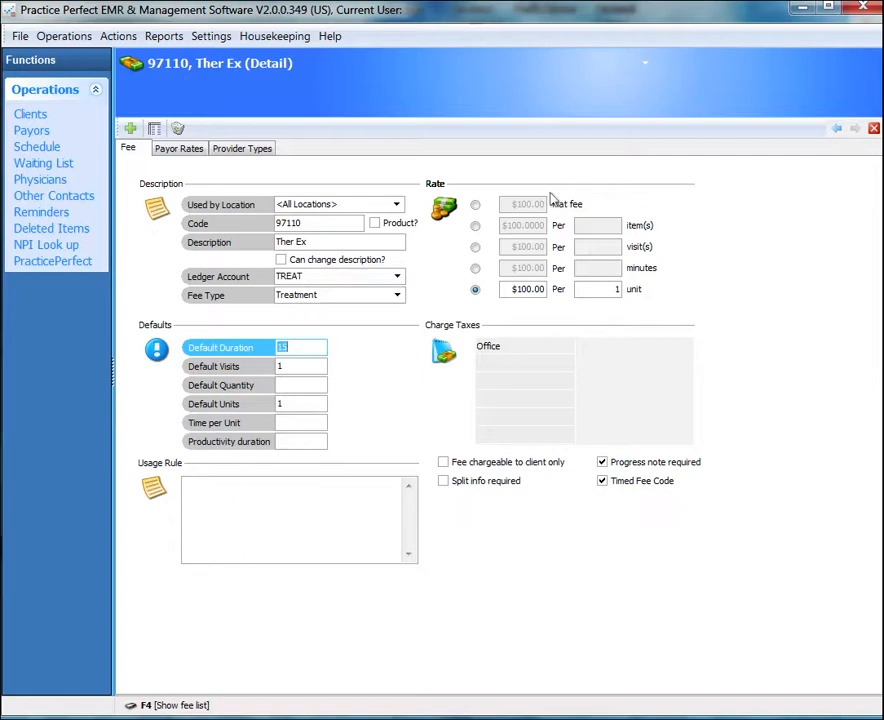
Show the Ther Ex fee's payor rates and examine the payor choices for the Medicare entry
key("ctrl+Tab")
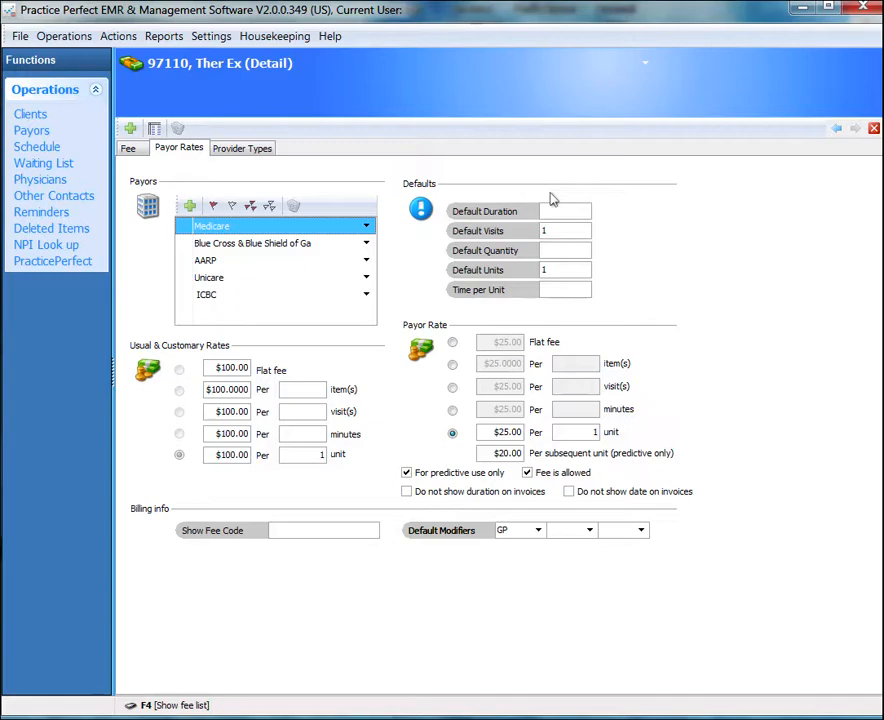
key("F4")
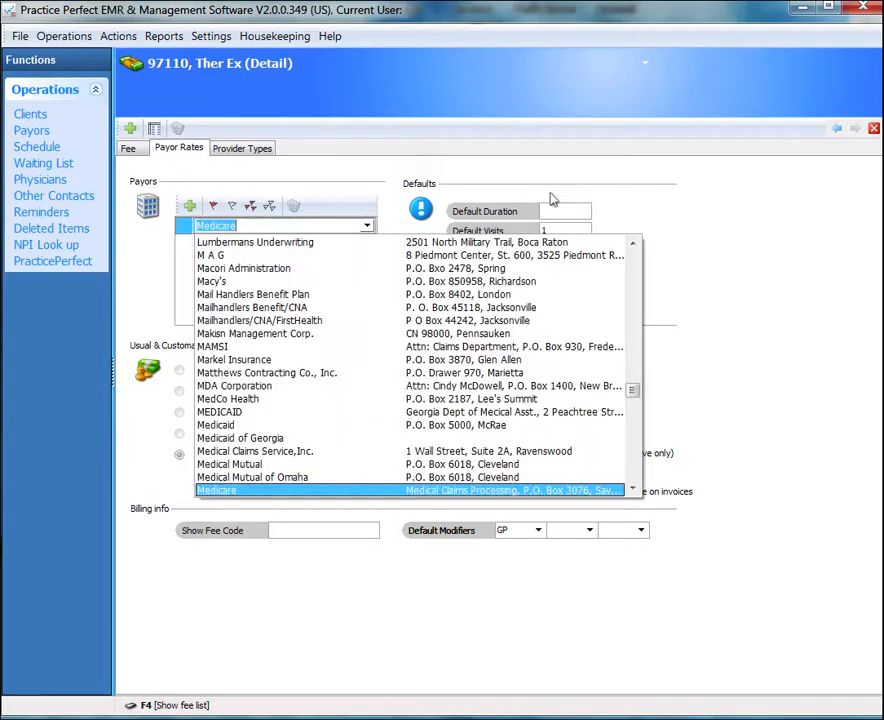
key("F4")
key("F4")
key("F4")
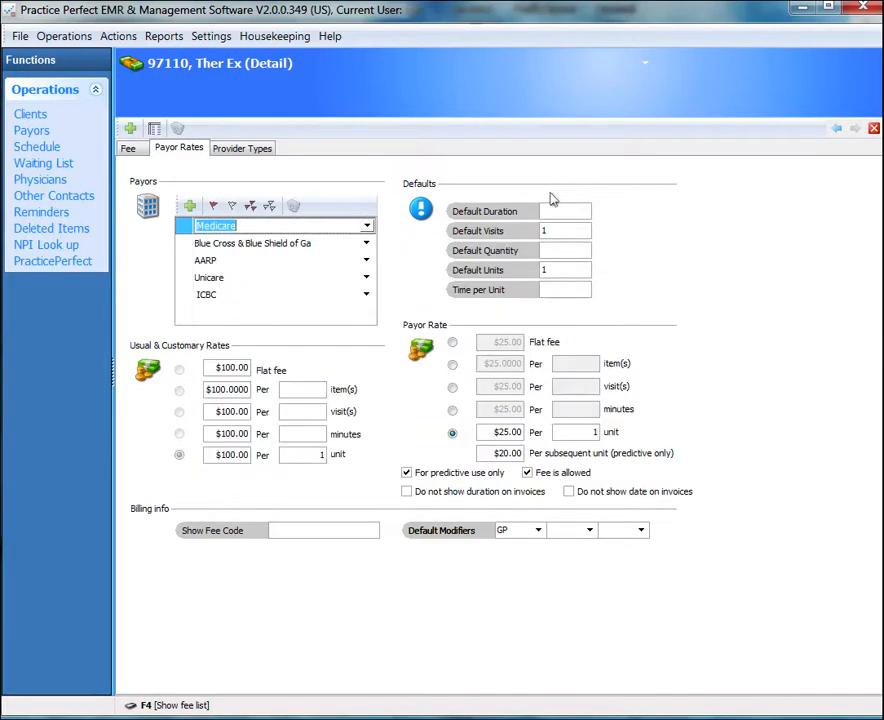
Examine Medicare's payor rate per unit and its predictive rate per subsequent unit
key("Tab")
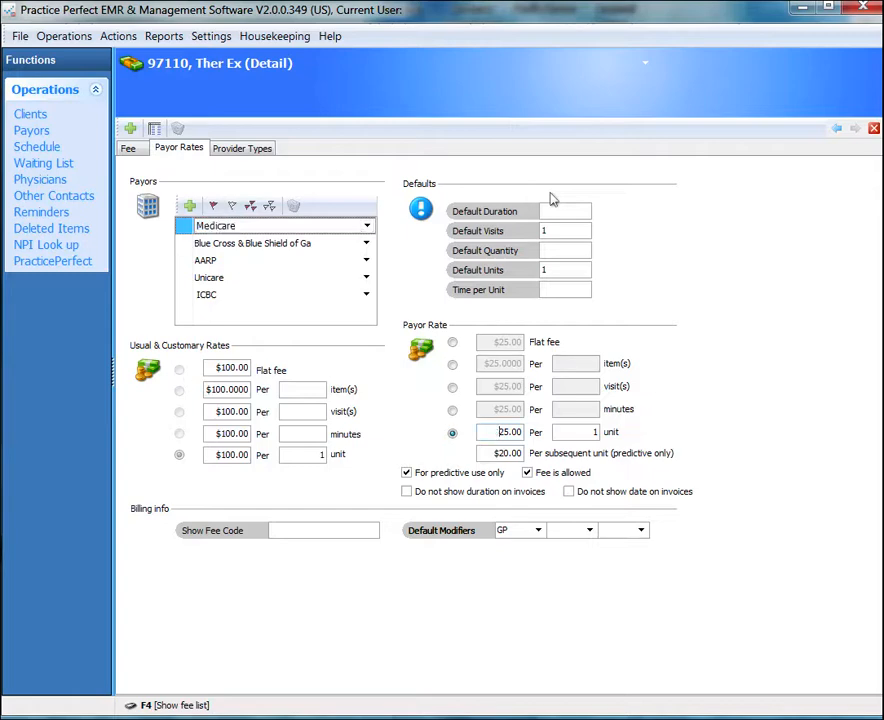
key("Tab")
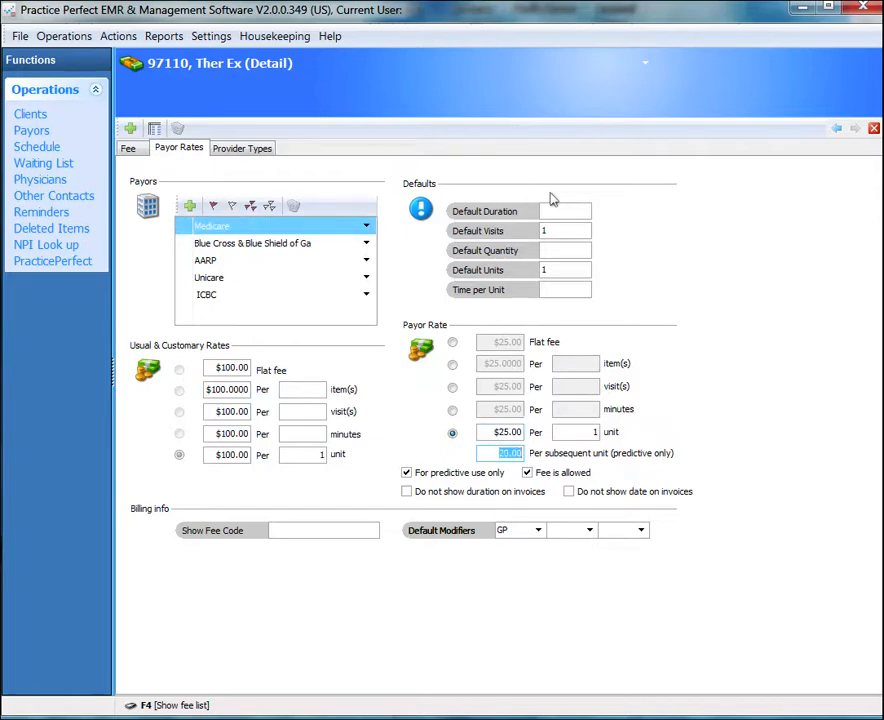
key("shift+Tab")
key("Tab")
Switch Medicare's For predictive use only setting off and back on
key("Tab")
key("space")
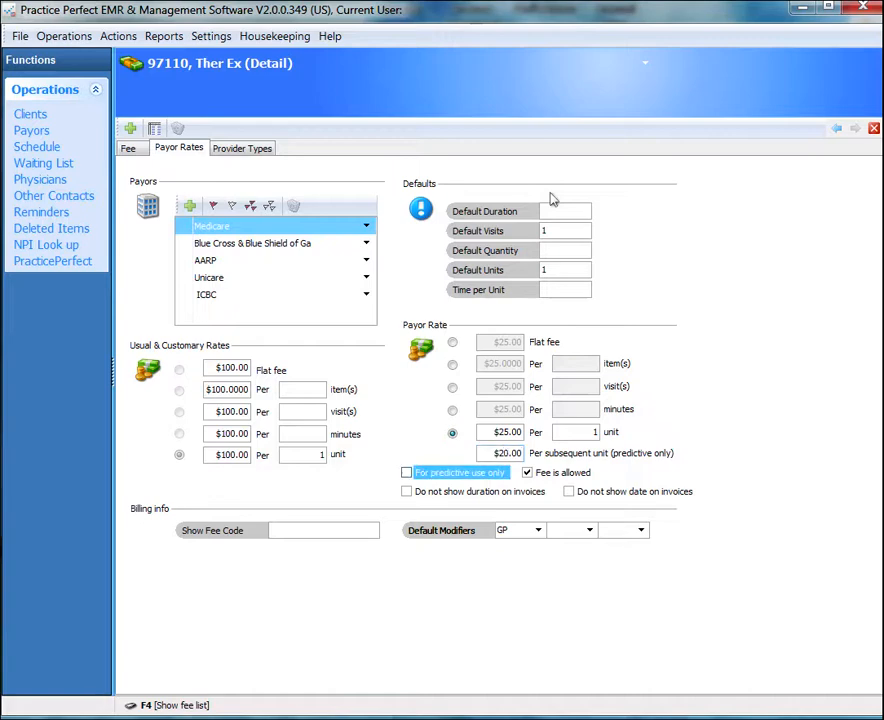
key("space")
Compare Medicare's unit rates with the standard rate per unit in the Ther Ex fee's general details
key("shift+Tab")
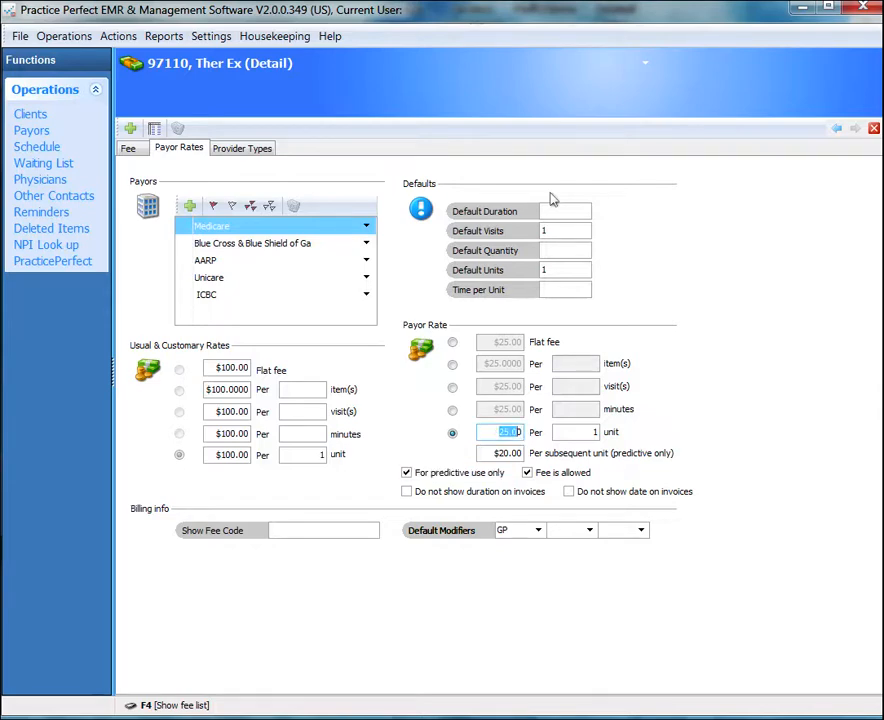
key("Tab")
key("shift+Tab")
key("ctrl+shift+Tab")
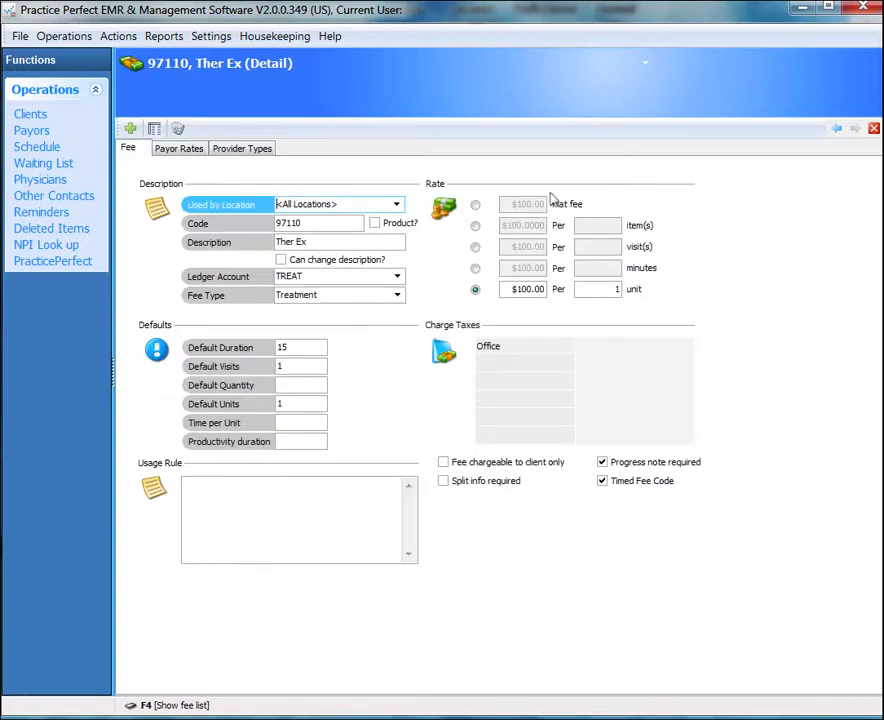
key("Tab")
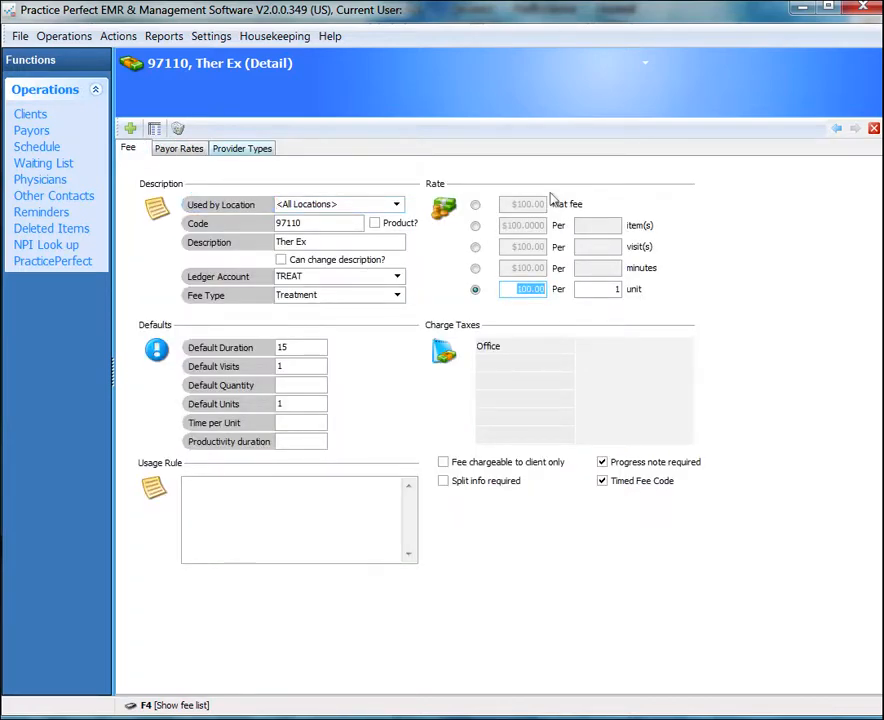
Return to the fee's payor rates, toggle Medicare's predictive-only option off and on again, and review its unit rates
key("ctrl+Tab")
key("space")
key("space")
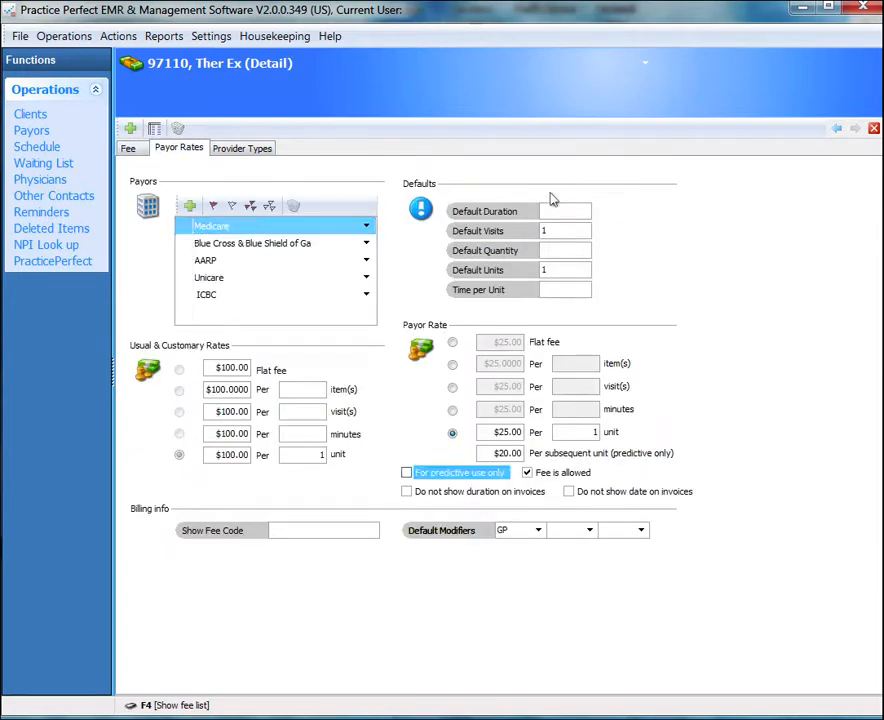
key("shift+Tab")
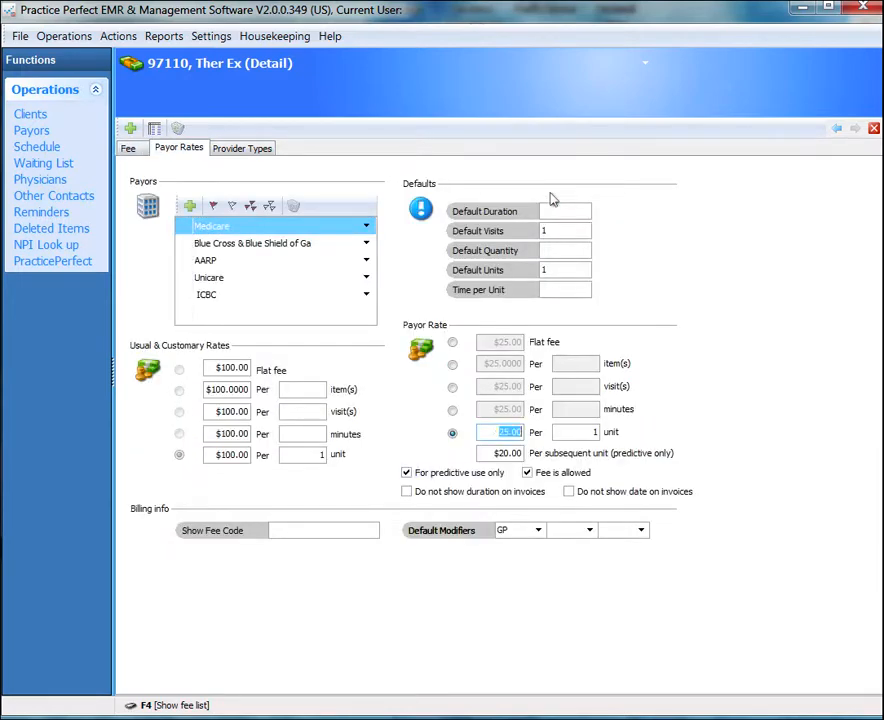
key("Tab")
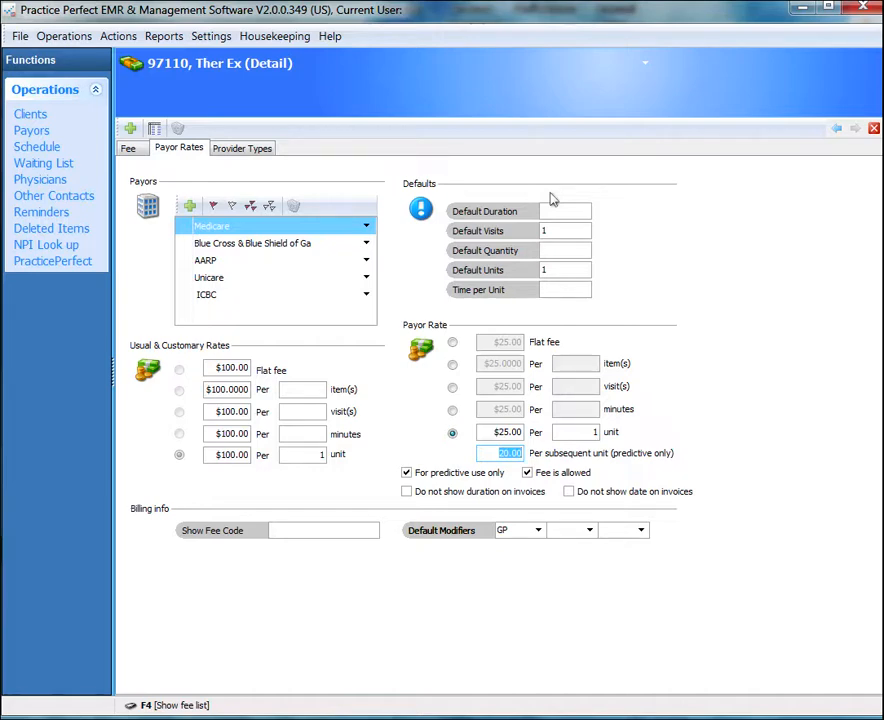
Open the CCI Edit Listing in the financial housekeeping records and select the 97012 with 97002 entry
left_click(275, 36)
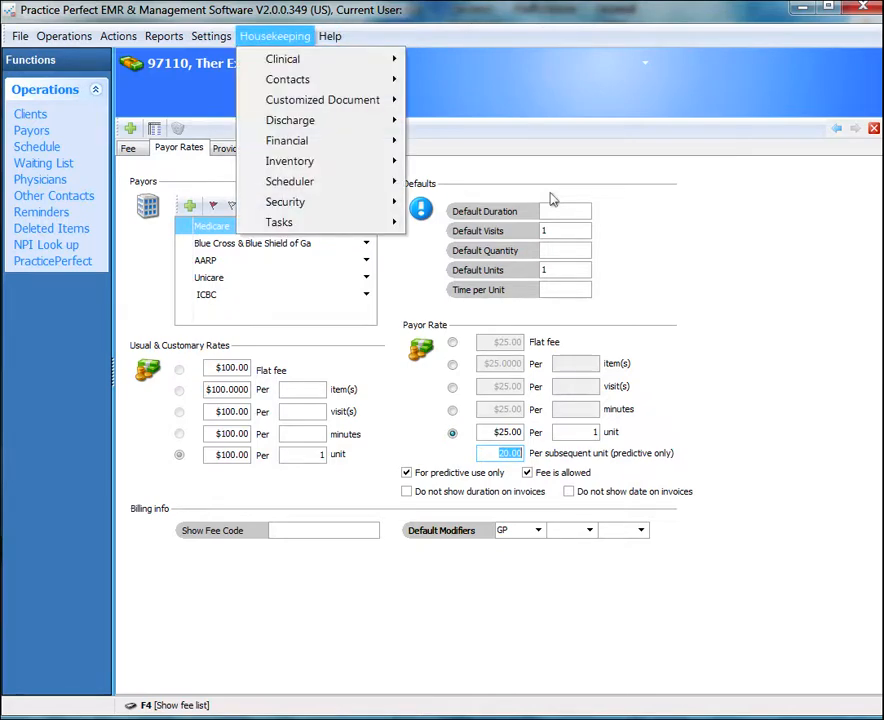
mouse_move(330, 140)
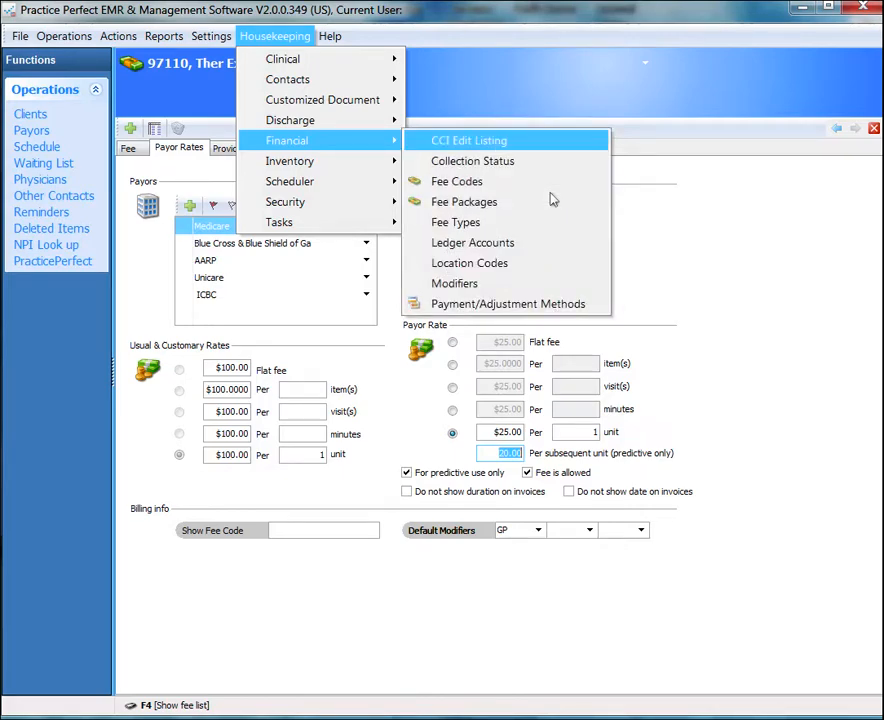
key("Return")
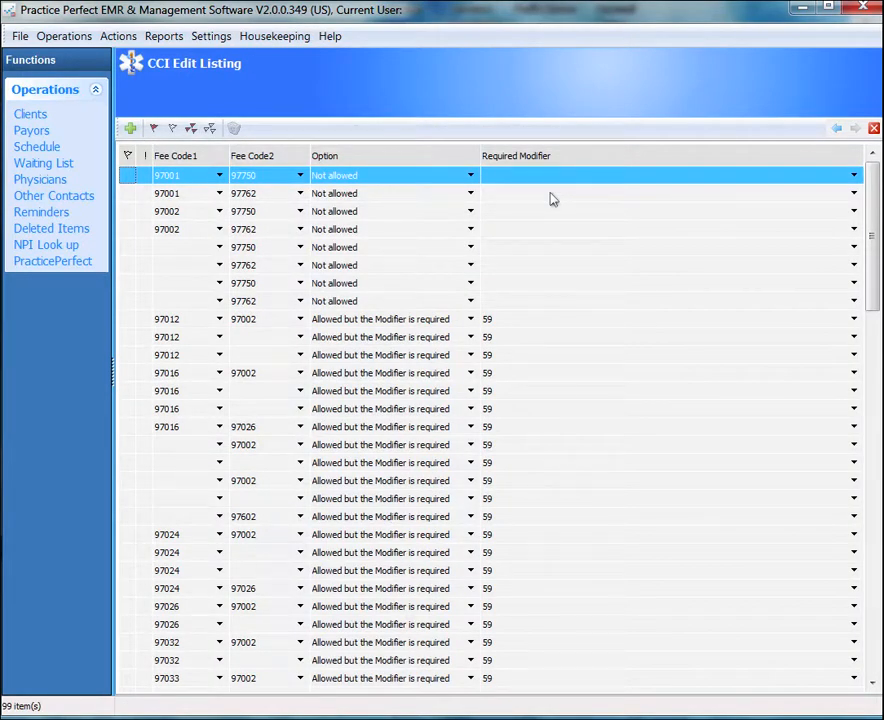
left_click(180, 319)
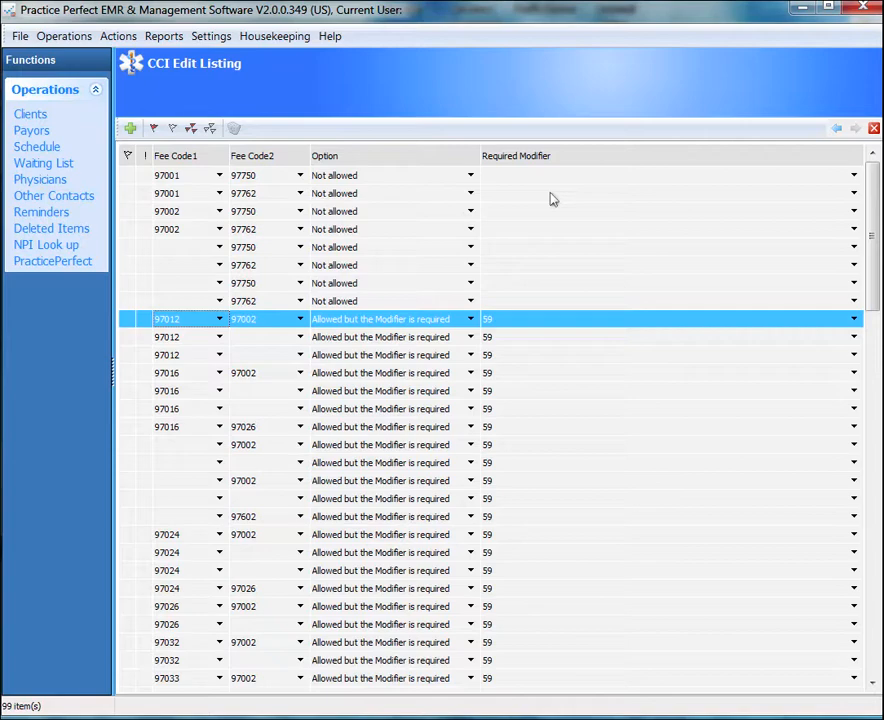
Open the Scheduled Providers list in the scheduler housekeeping records
key("alt+h")
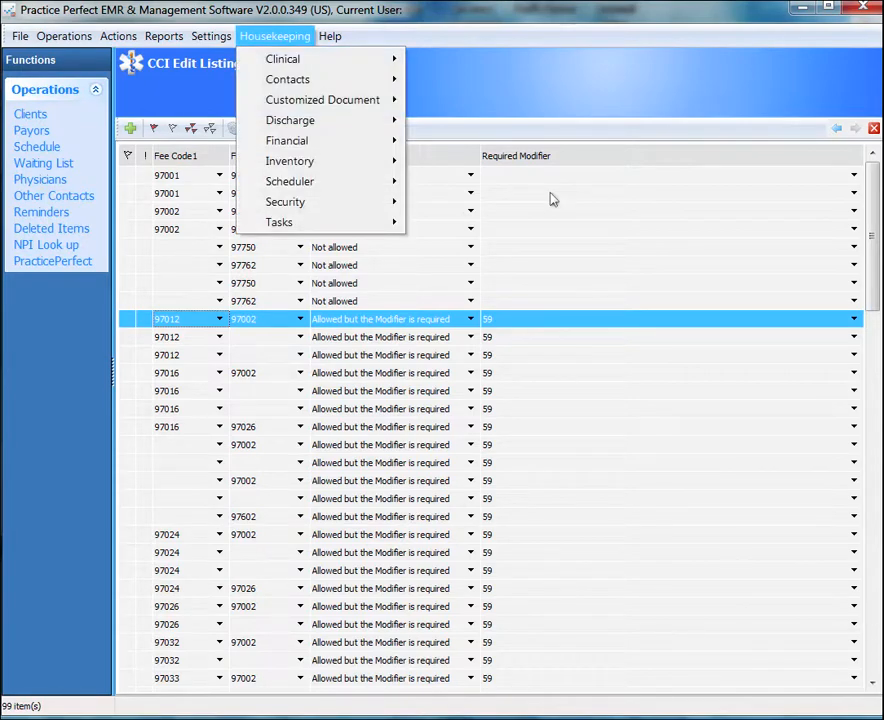
key("Down")
key("Down")
key("Down")
key("Down")
key("Down")
key("Down")
key("Down")
key("Right")
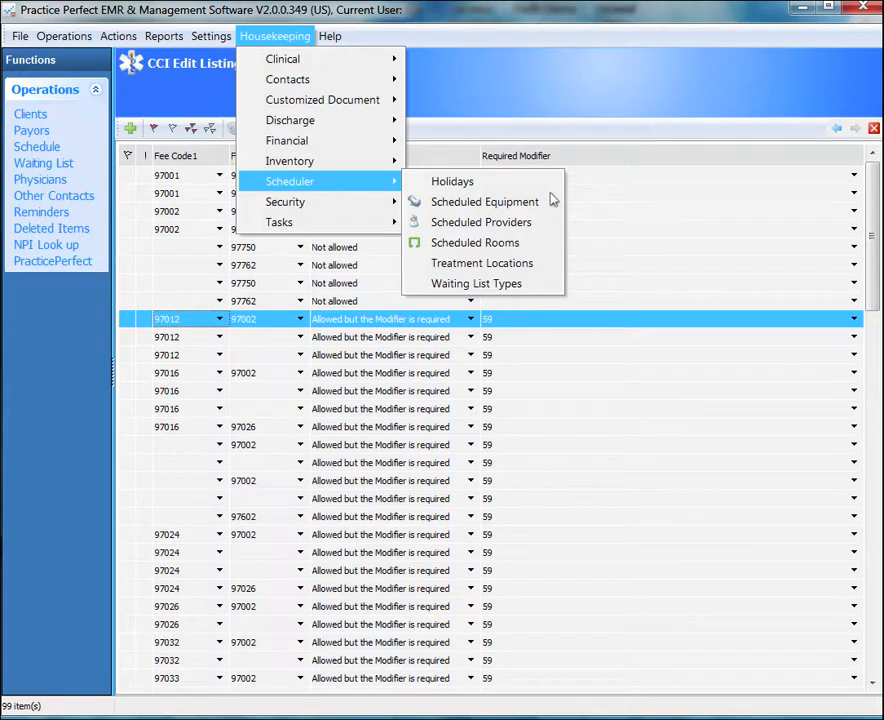
key("Down")
key("Down")
key("Down")
key("Down")
key("Up")
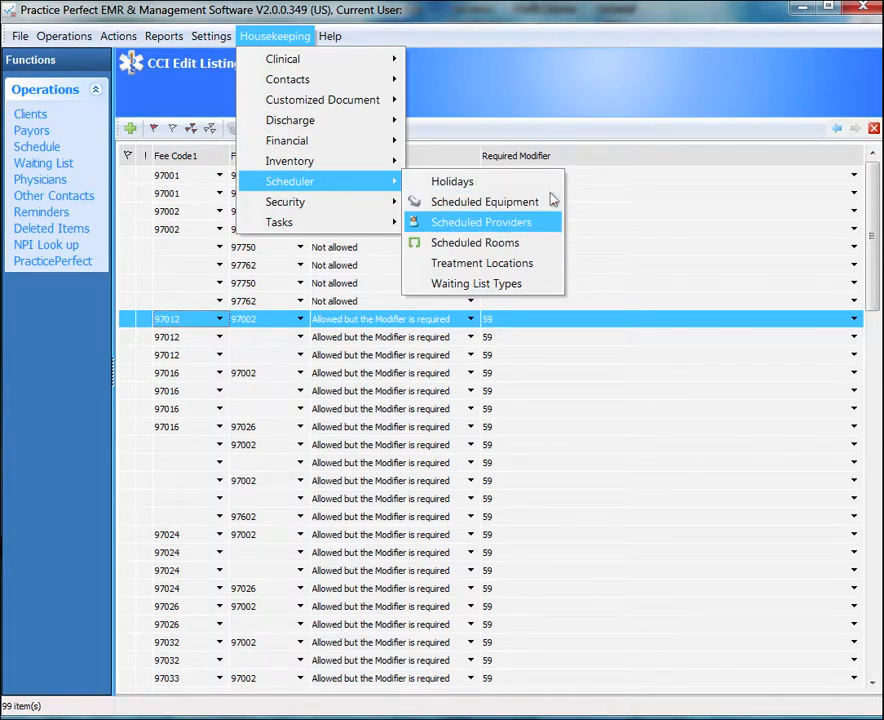
key("Return")
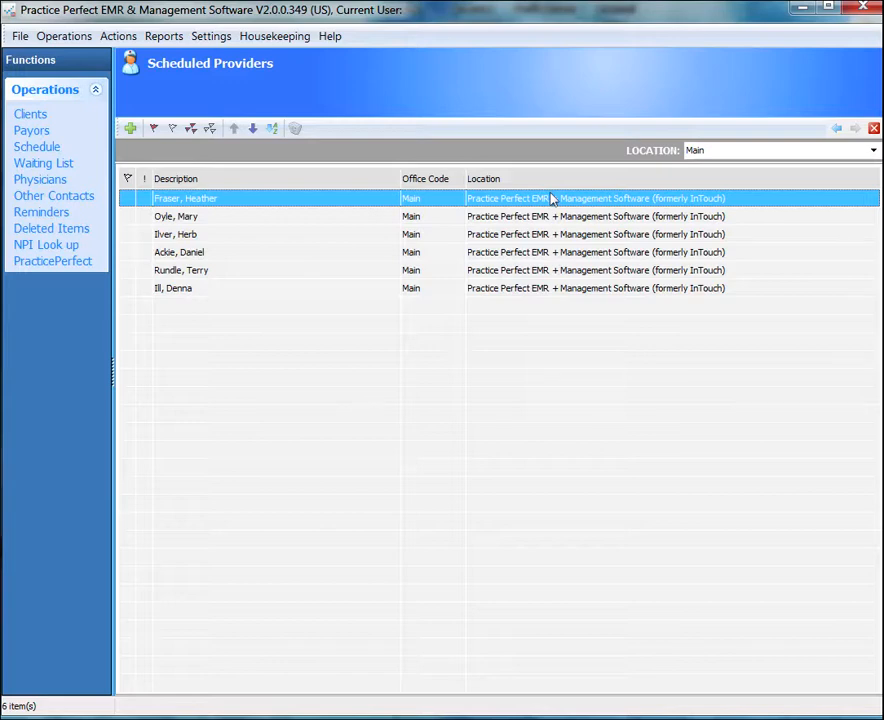
Open the first scheduled provider's details and examine the minimum appointment duration, maximum occupancy and weekday schedule
double_click(551, 199)
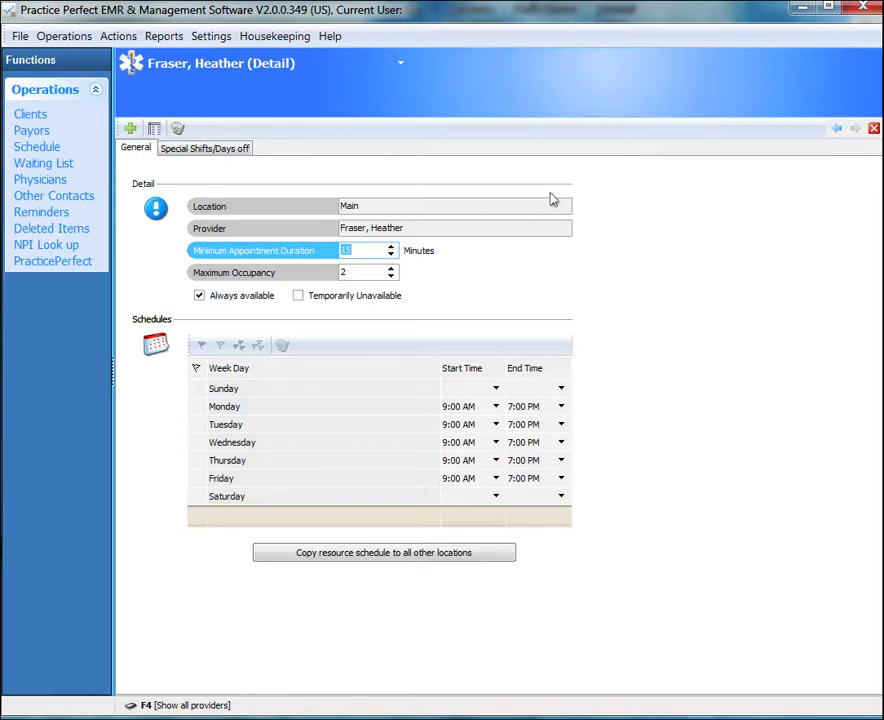
key("Tab")
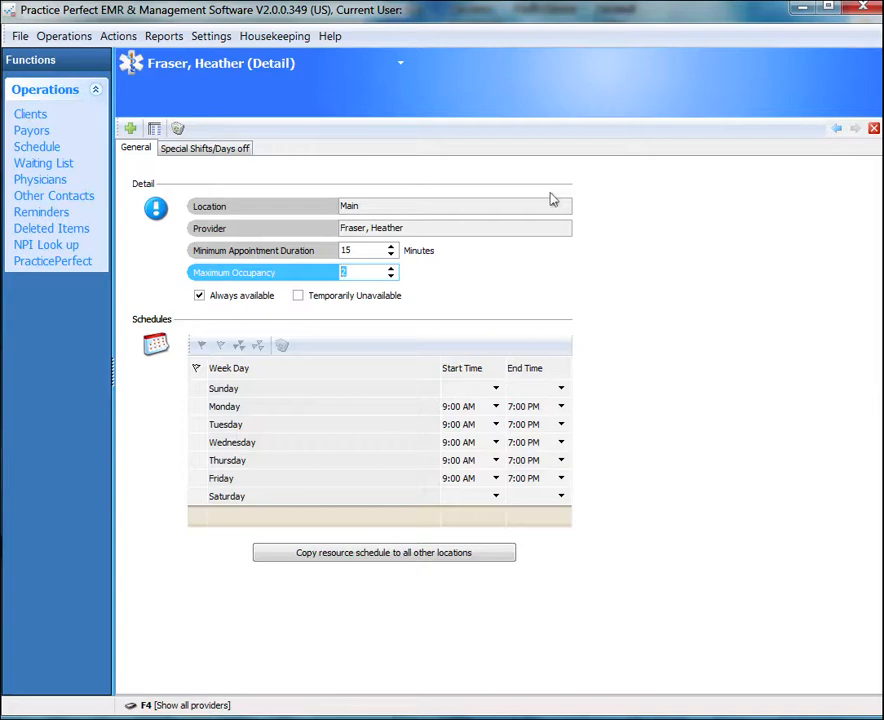
key("Tab")
key("Tab")
key("Tab")
key("Tab")
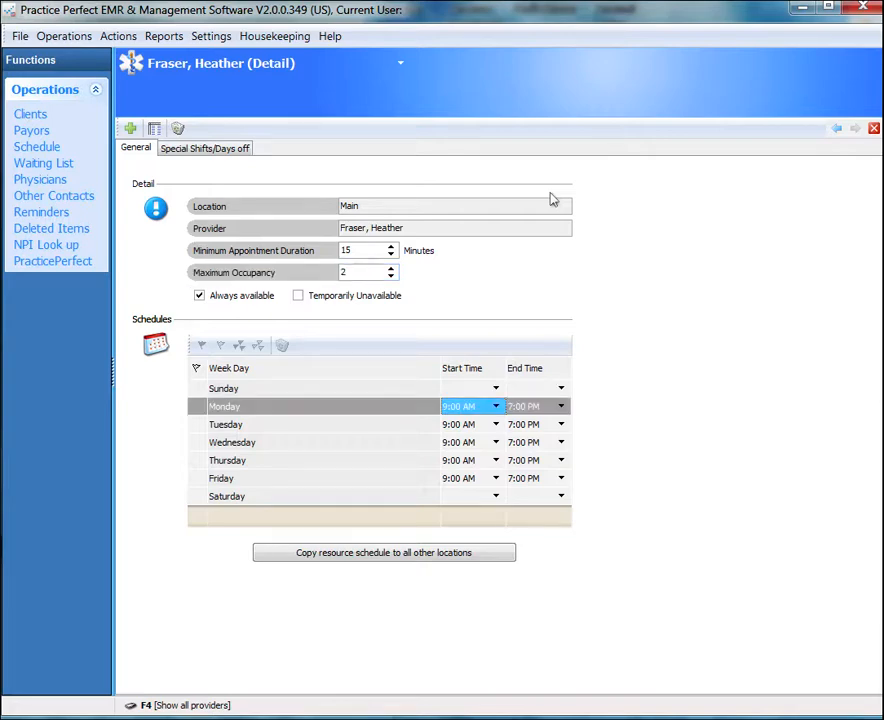
key("Down")
key("Down")
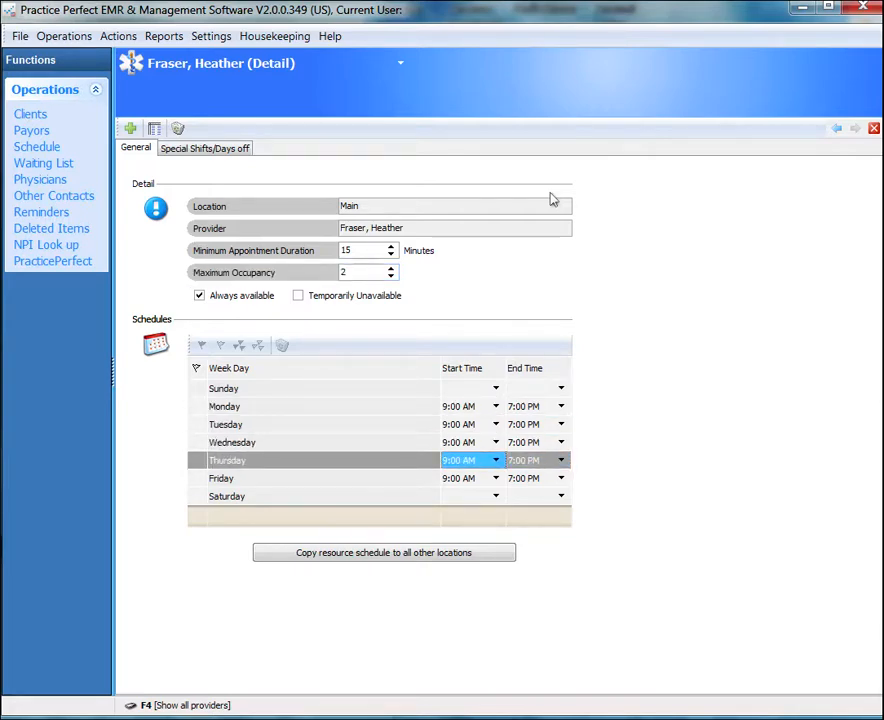
key("Down")
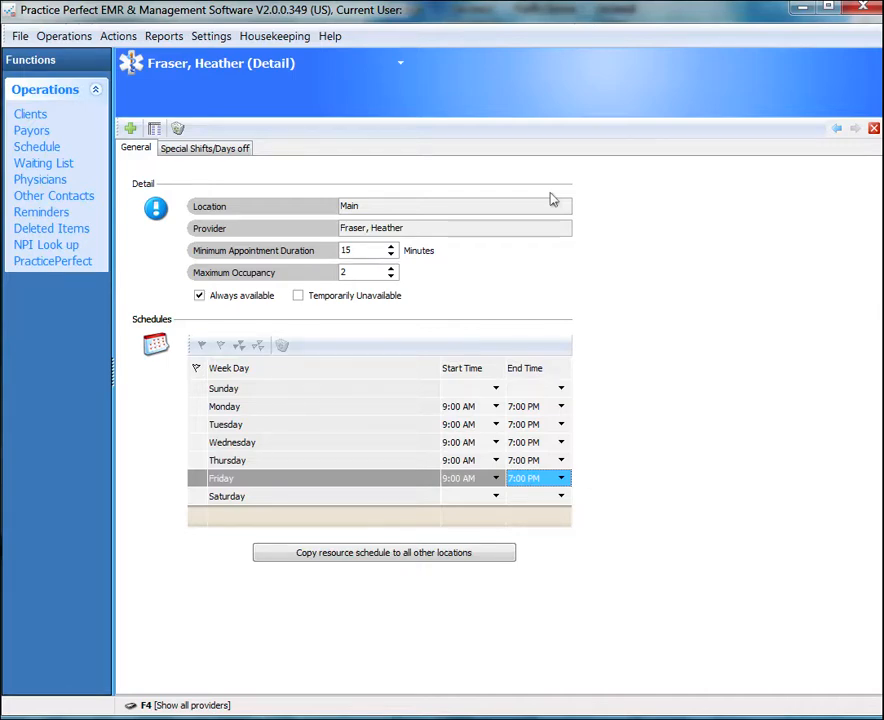
Start a new special shift for the provider with start date 8/2/2012 and end date 8/9/2012
key("ctrl+Tab")
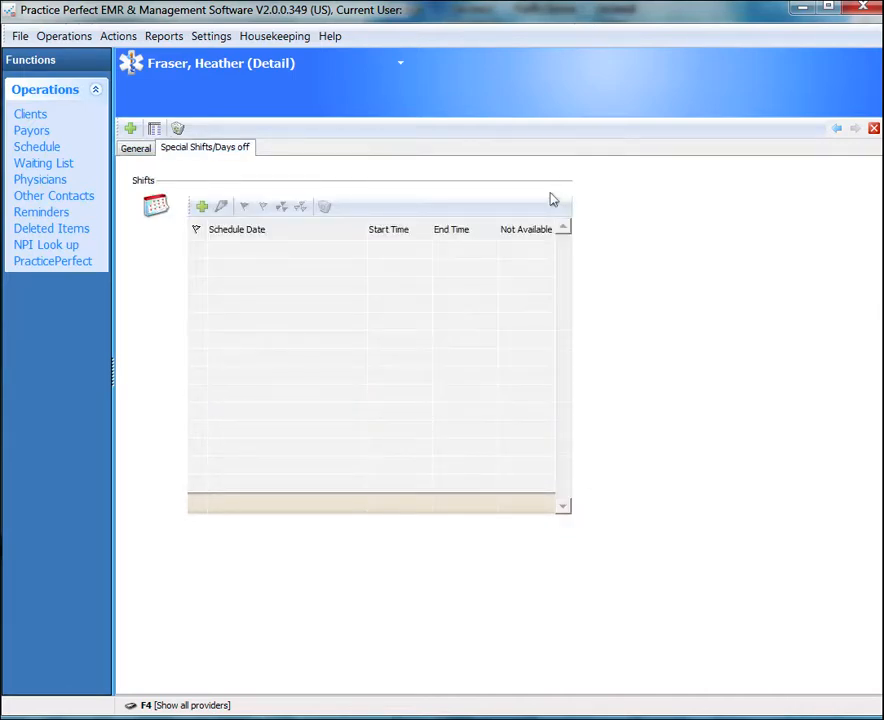
key("ctrl+n")
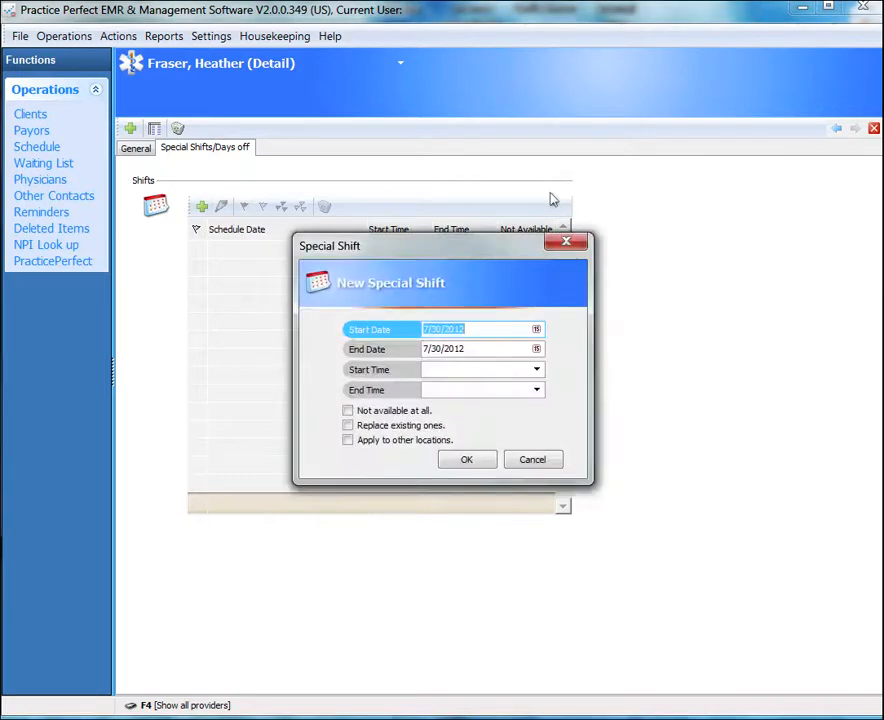
key("alt+Down")
key("Right")
key("Right")
key("Right")
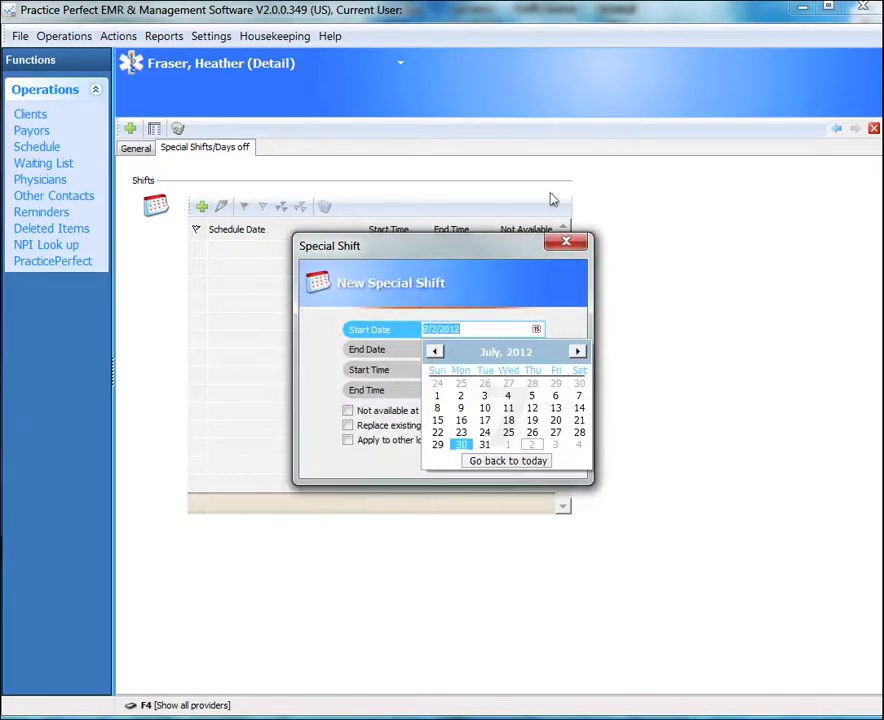
key("Return")
key("Tab")
key("alt+Down")
key("Right")
key("Return")
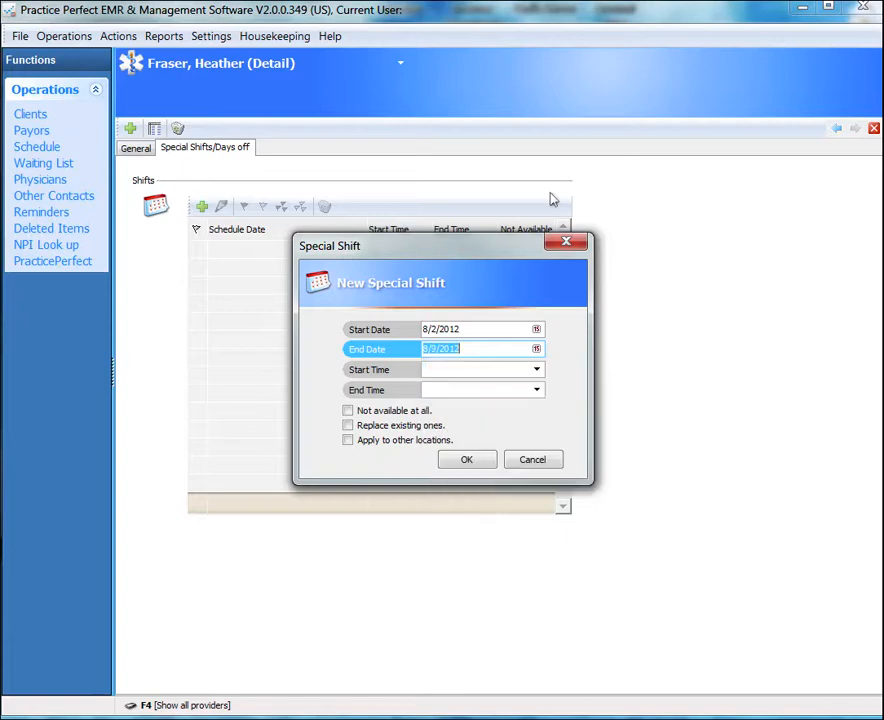
Set the special shift's hours to 9:00 AM through 10:30 AM and close the shift form
key("Tab")
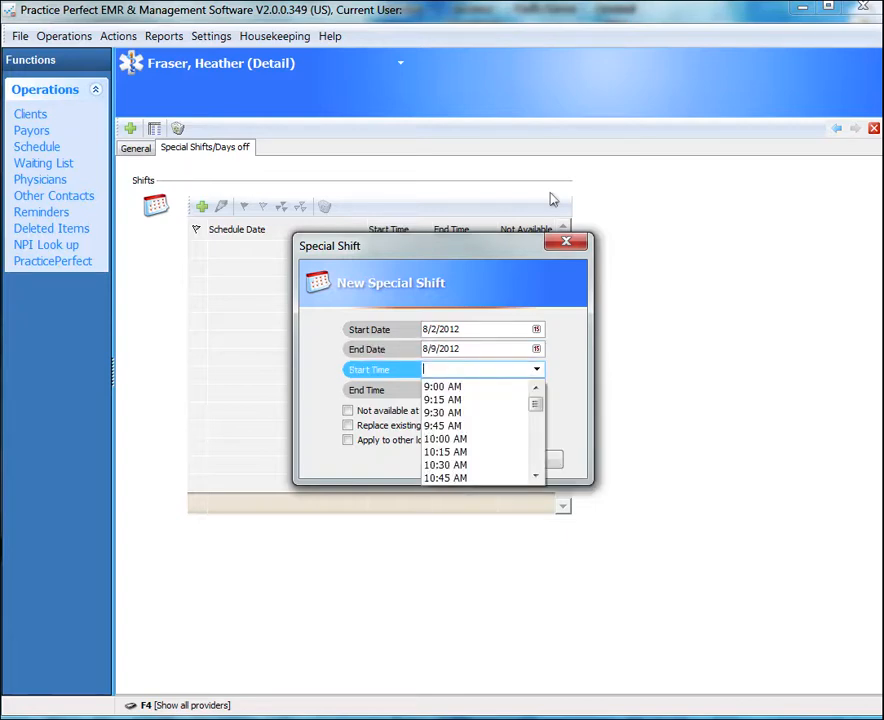
key("Return")
key("Tab")
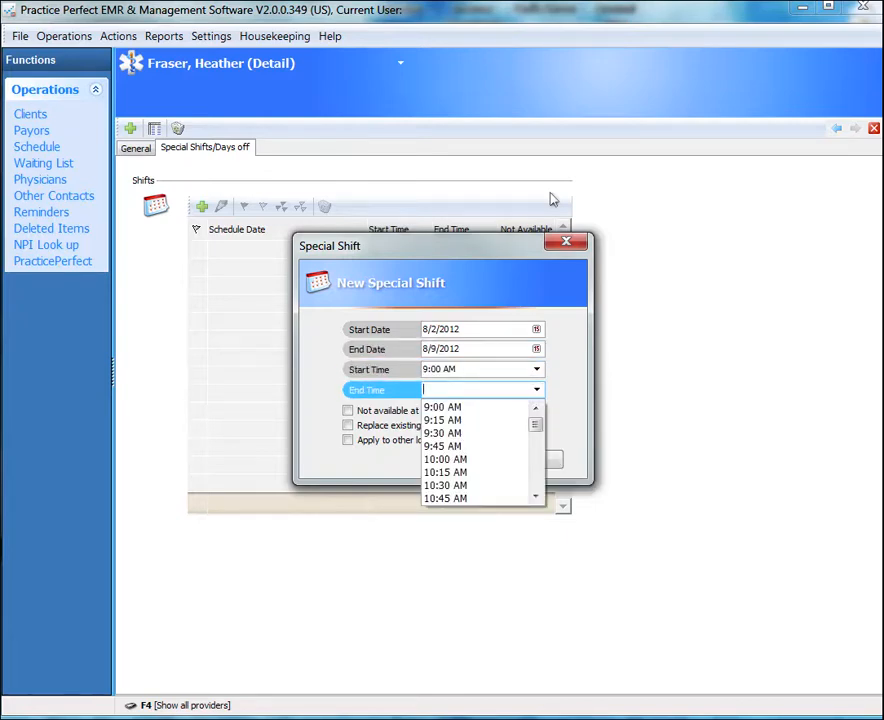
key("Return")
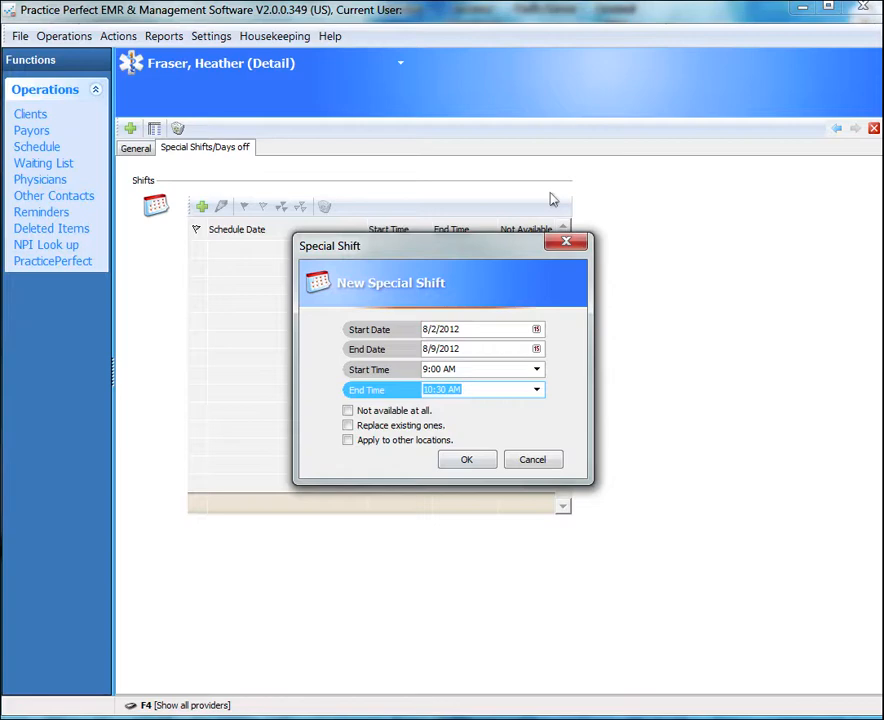
key("Return")
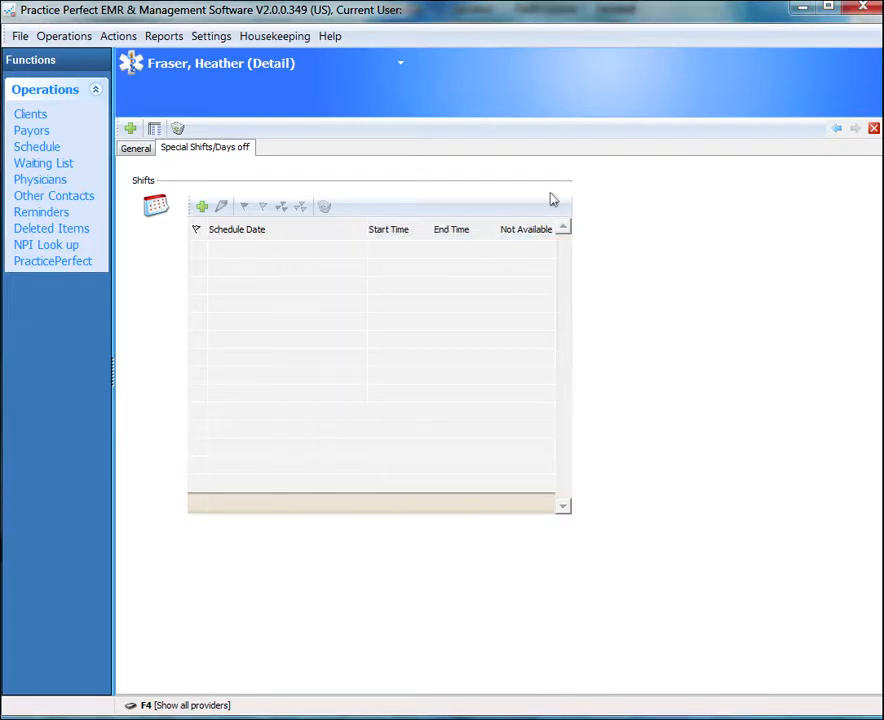
Return to the provider's general details and examine the start times in the weekly schedule
left_click(136, 148)
left_click(460, 425)
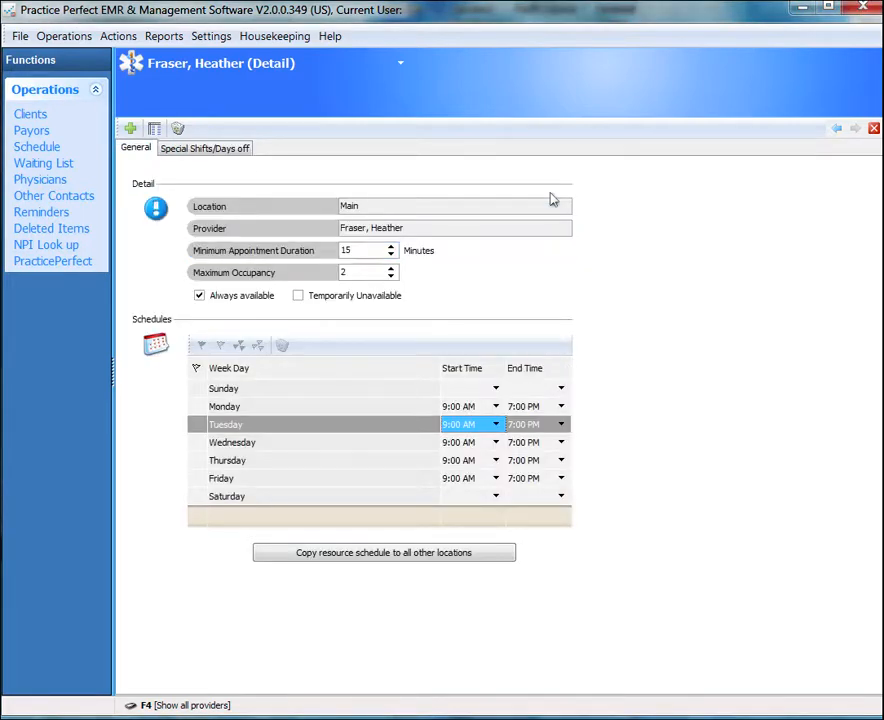
key("Down")
key("Down")
key("Up")
key("Up")
key("Down")
key("Down")
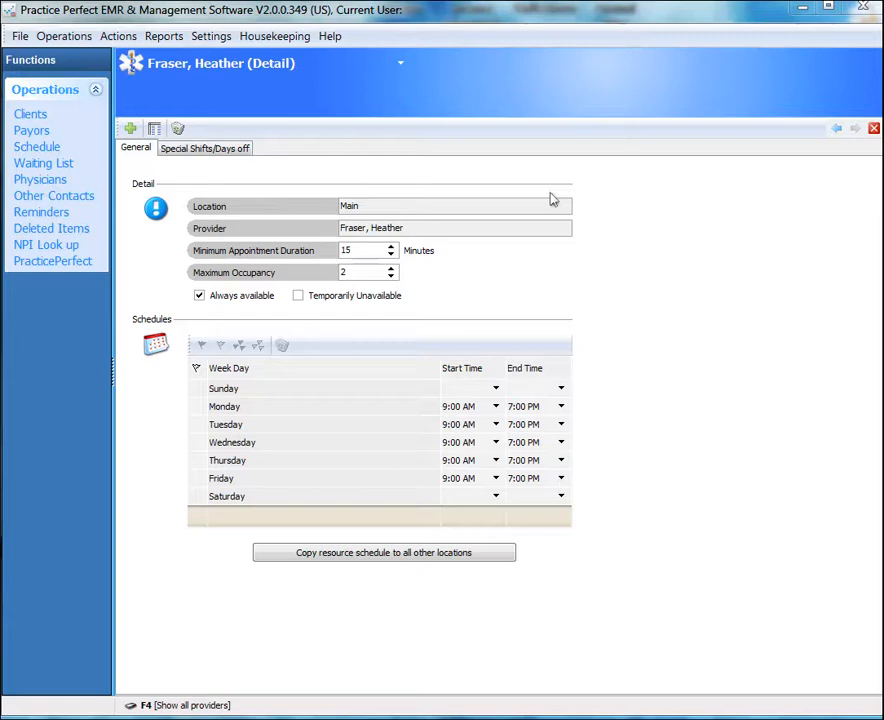
left_click(96, 89)
left_click(96, 89)
left_click(96, 89)
left_click(96, 89)
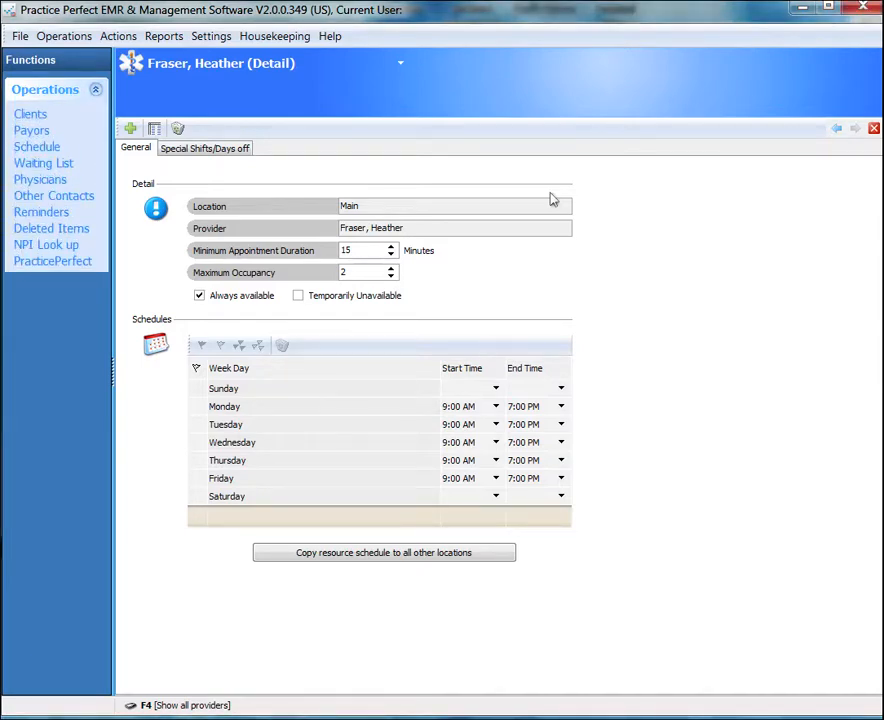
Open the client list and switch its view from All Clients to Active Clients
left_click(30, 114)
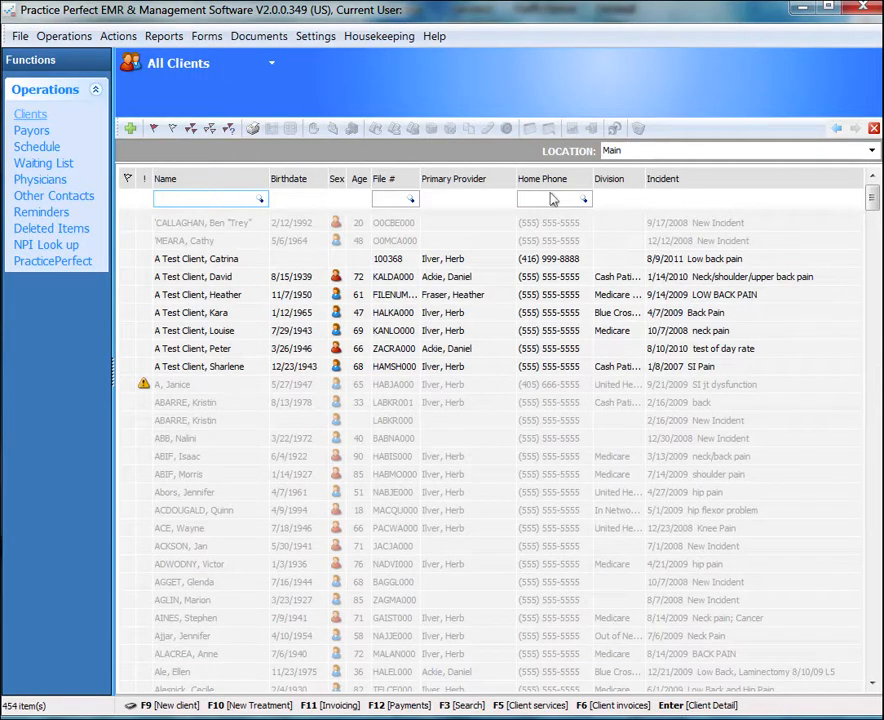
left_click(271, 63)
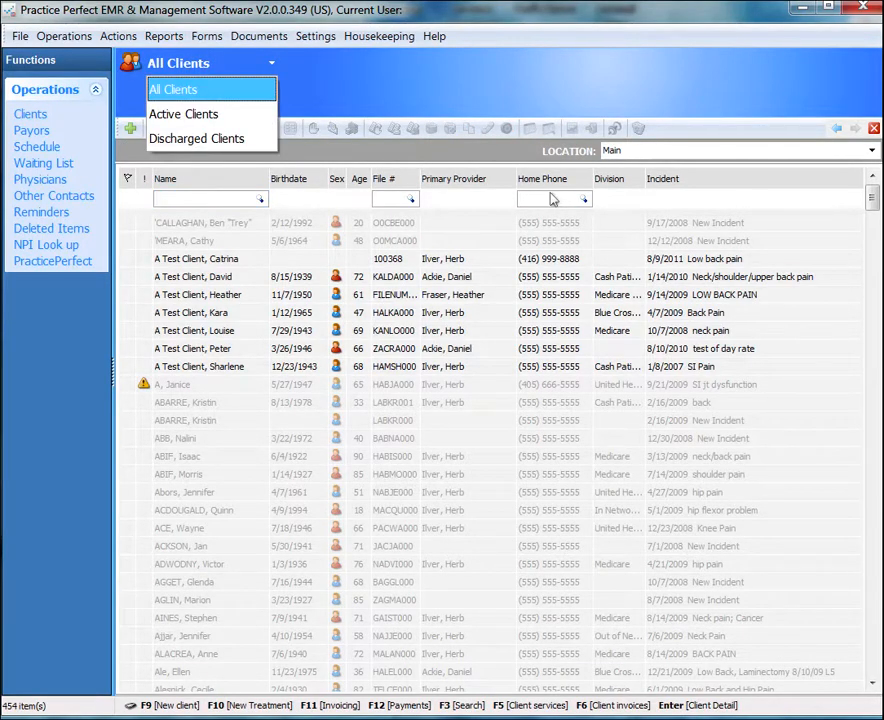
left_click(183, 114)
Open the Aetna payor's details from the payor list and go to its identifier
left_click(31, 130)
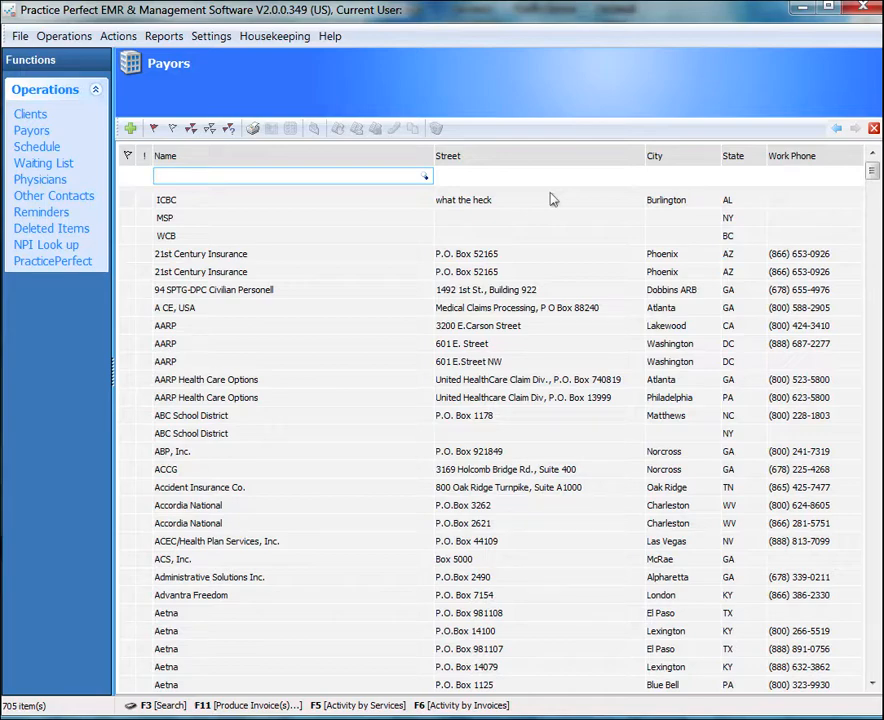
key("Return")
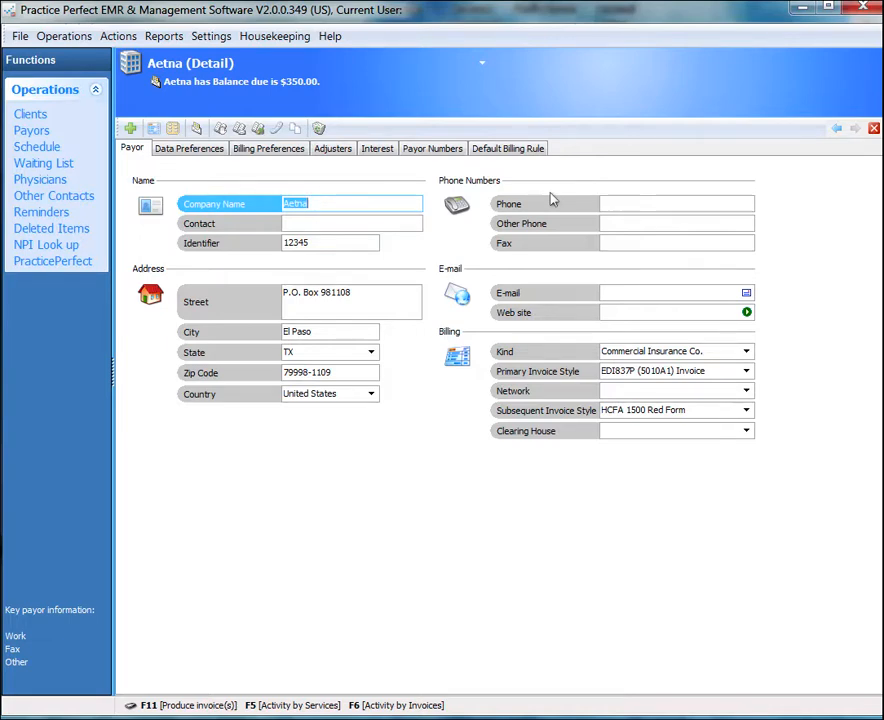
key("Tab")
key("Tab")
Highlight the digits of Aetna's payor identifier to examine them without changing the value
key("End")
key("BackSpace")
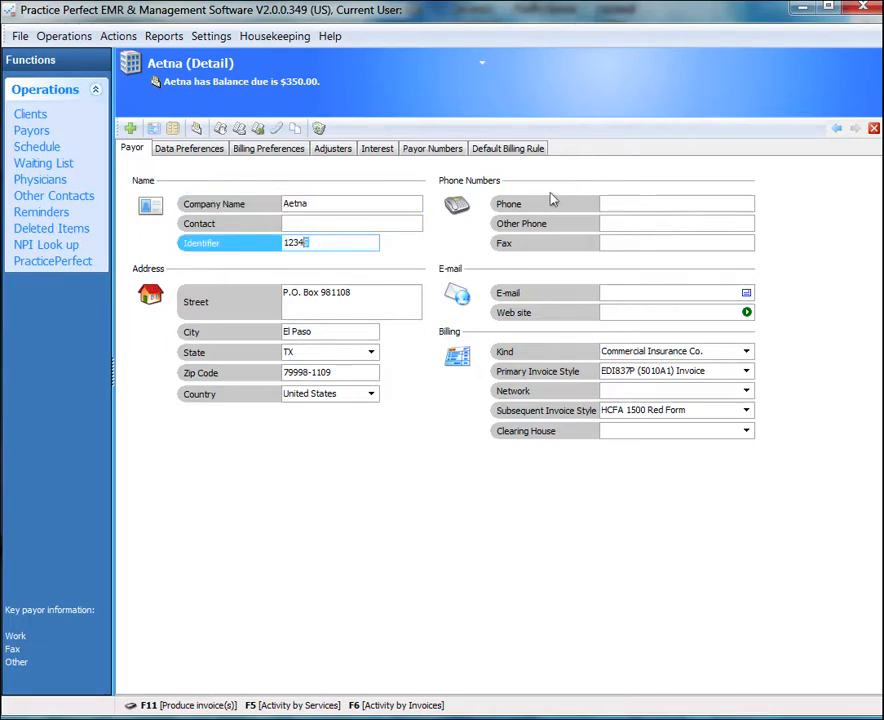
key("shift+Left")
key("shift+Left")
key("shift+Left")
key("shift+Left")
key("End")
key("shift+Left")
key("shift+Left")
key("shift+Left")
key("shift+Left")
key("shift+Left")
key("End")
key("shift+Home")
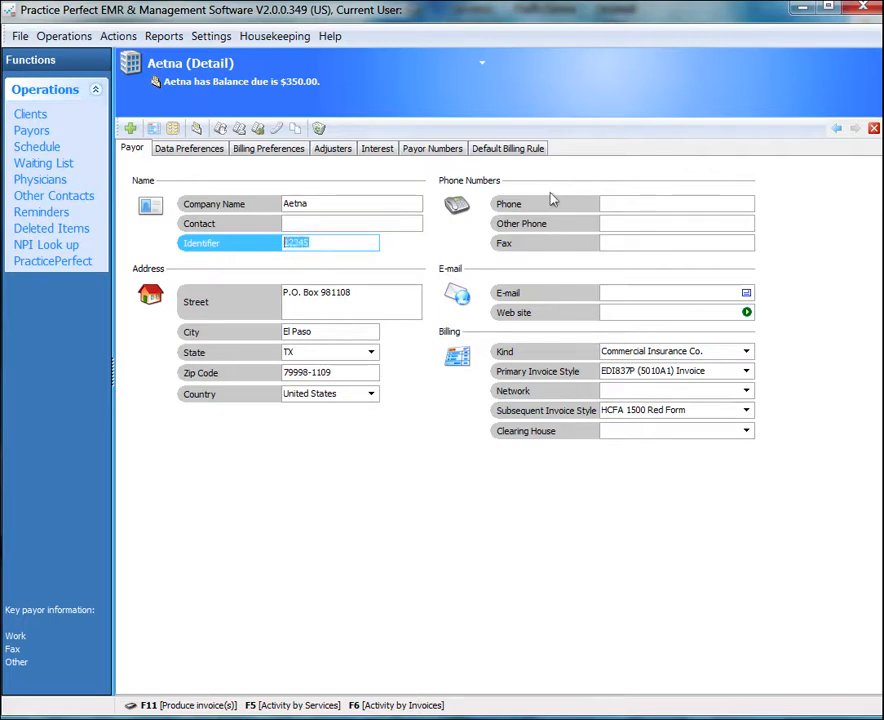
key("End")
key("shift+Home")
key("shift+Right")
key("shift+Right")
key("shift+Home")
Review the payor kinds available in Aetna's billing details, keeping Commercial Insurance Co
left_click(746, 351)
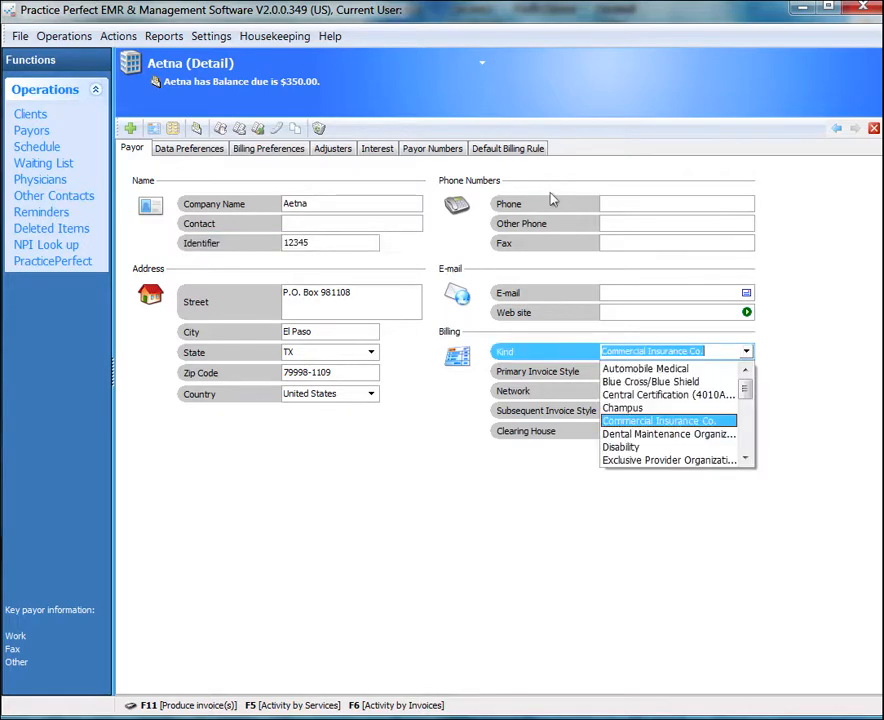
left_click(746, 351)
left_click(746, 351)
left_click(746, 351)
left_click(746, 351)
left_click(746, 351)
left_click(746, 351)
left_click(746, 351)
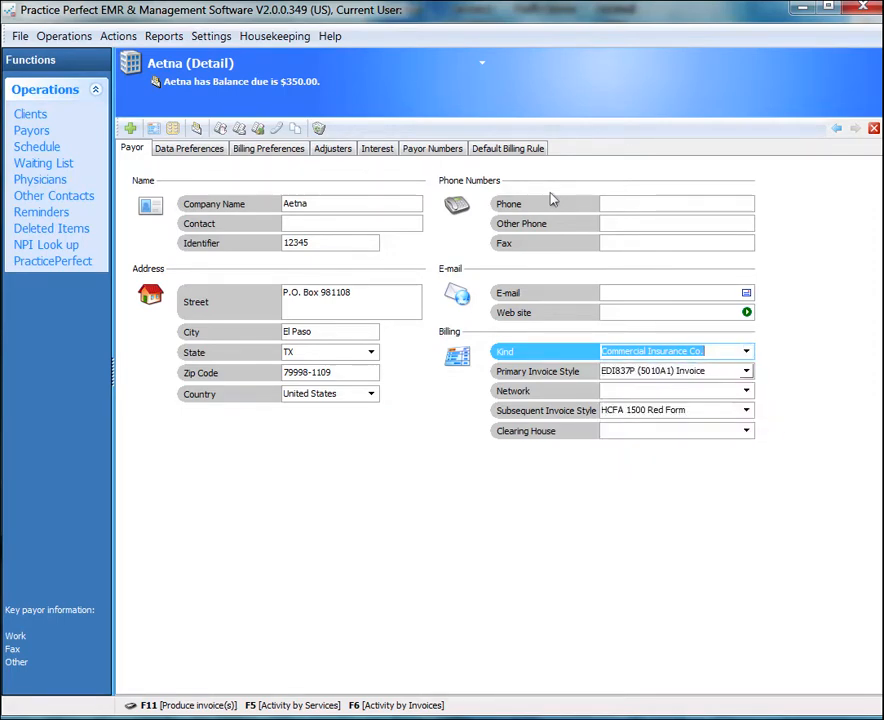
Examine the available primary and subsequent invoice styles for Aetna without changing either one
left_click(746, 371)
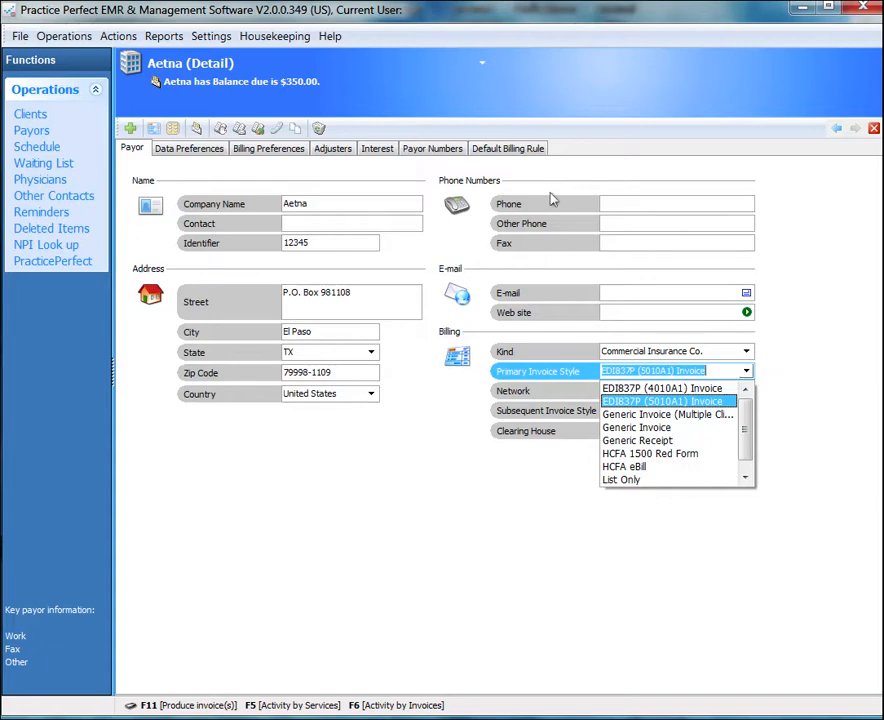
left_click(746, 371)
left_click(746, 410)
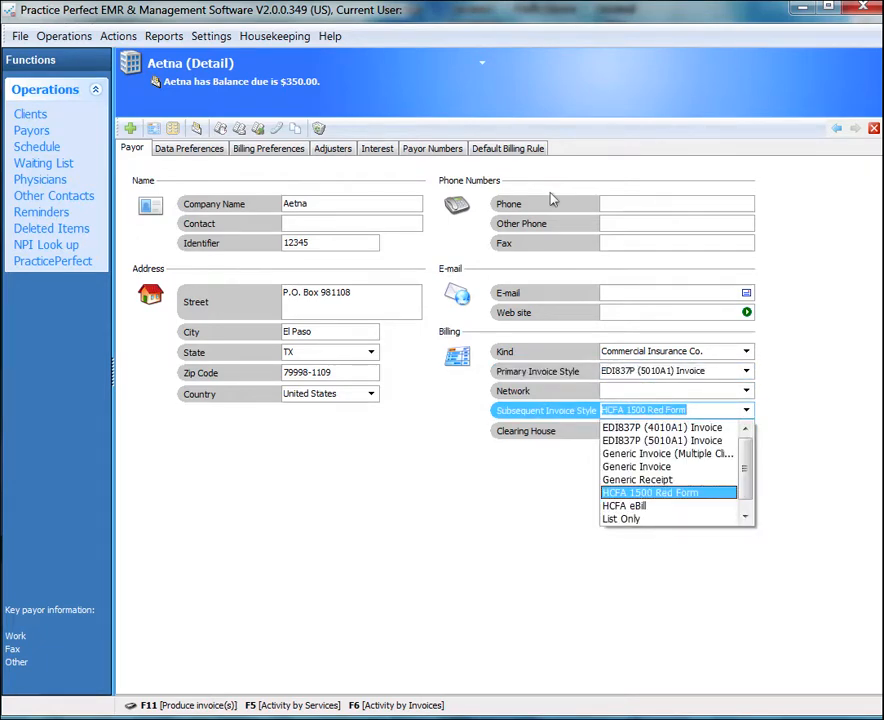
left_click(746, 371)
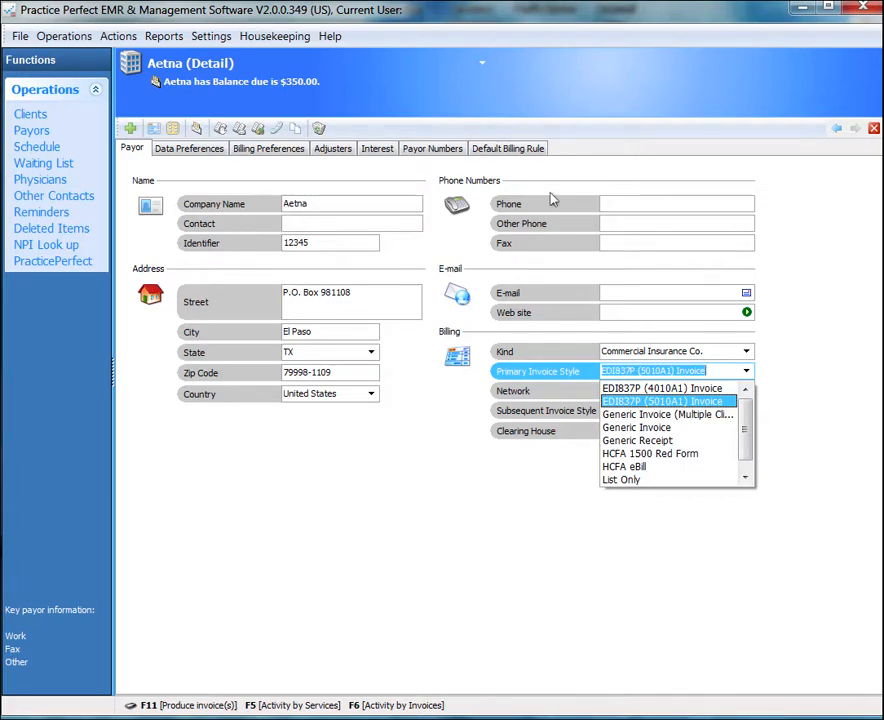
key("Return")
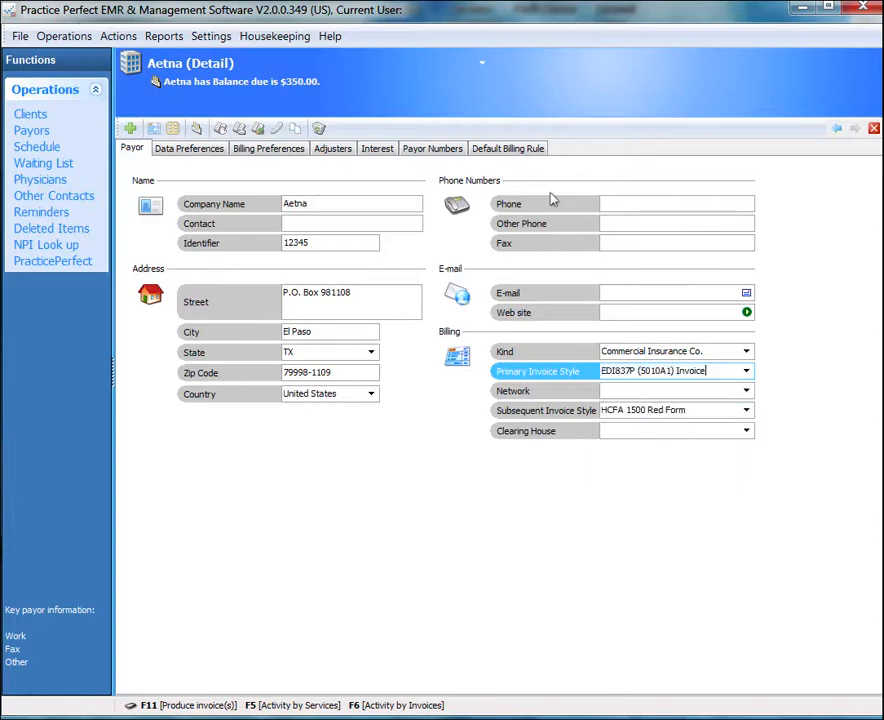
Set Aetna's primary invoice style to HCFA 1500 Red Form, and switch it to HCFA eBill
key("alt+Down")
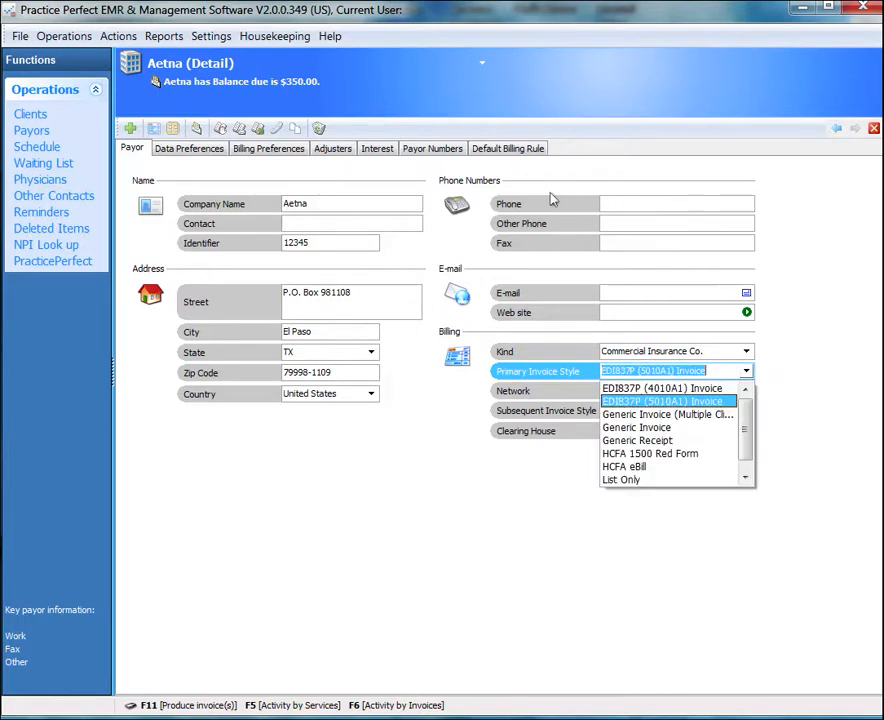
key("h")
key("Return")
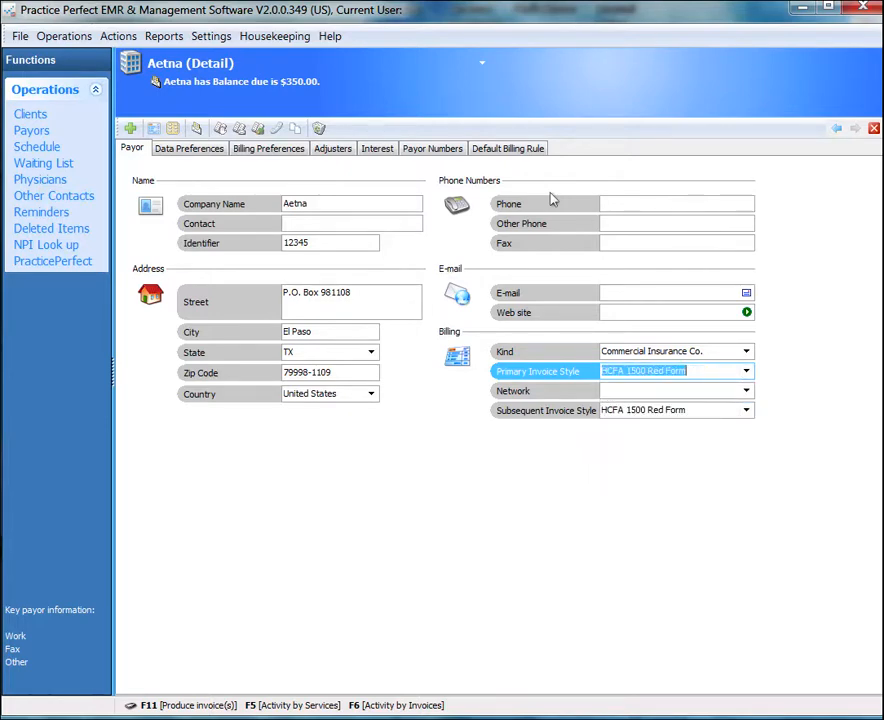
key("alt+Down")
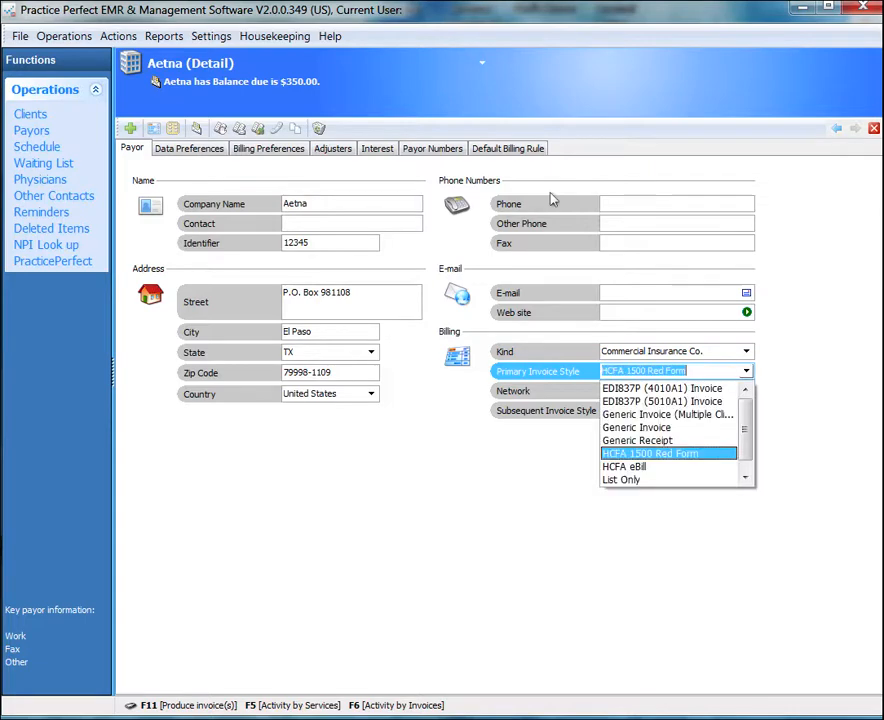
key("Down")
key("Return")
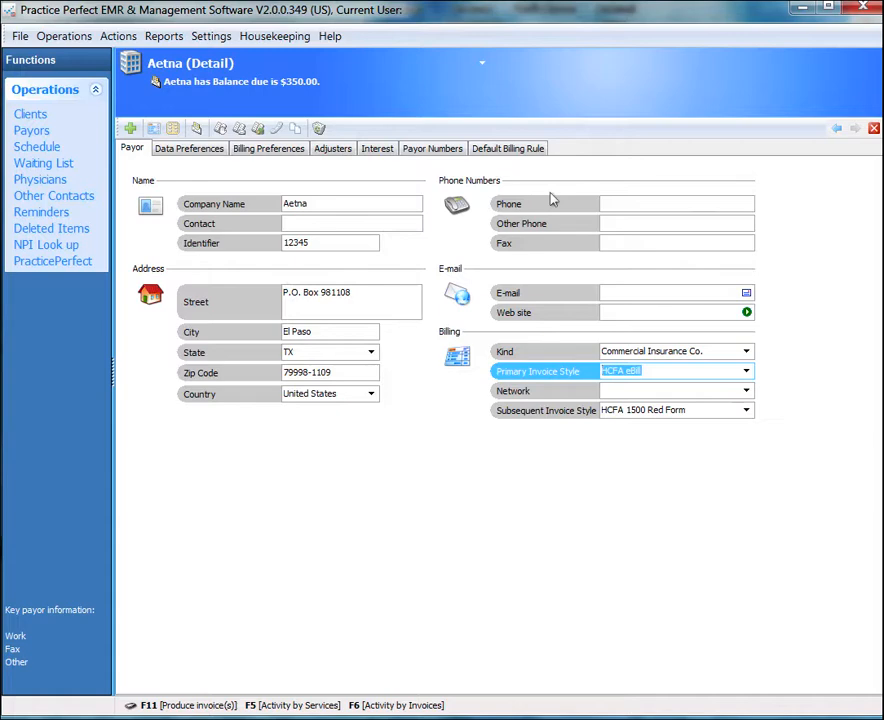
Set Aetna's primary invoice style back to EDI837P (5010A1) Invoice
key("alt+Down")
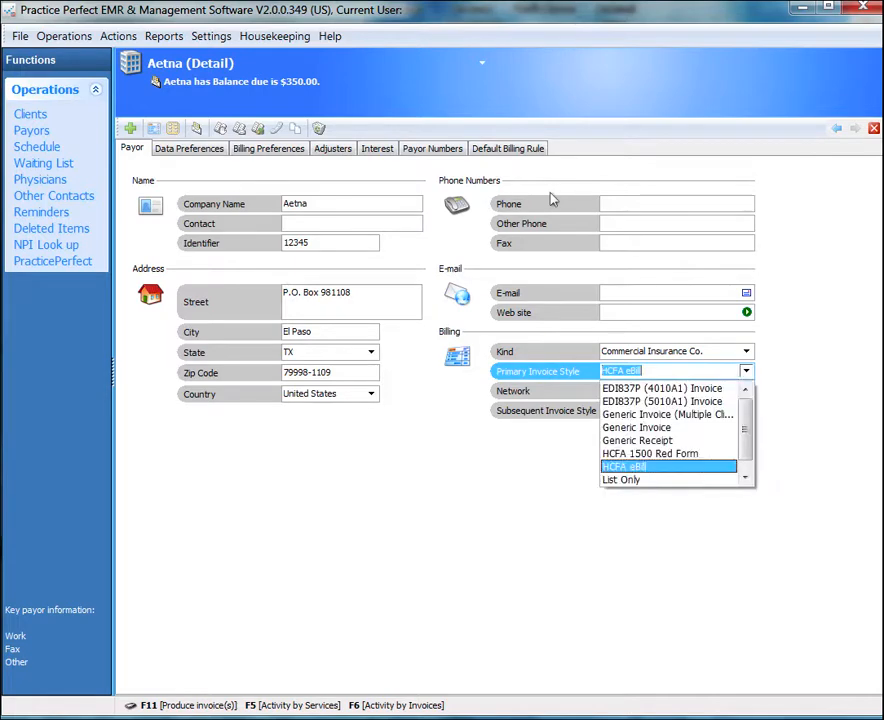
key("Up")
key("Up")
key("Up")
key("Up")
key("Up")
key("Return")
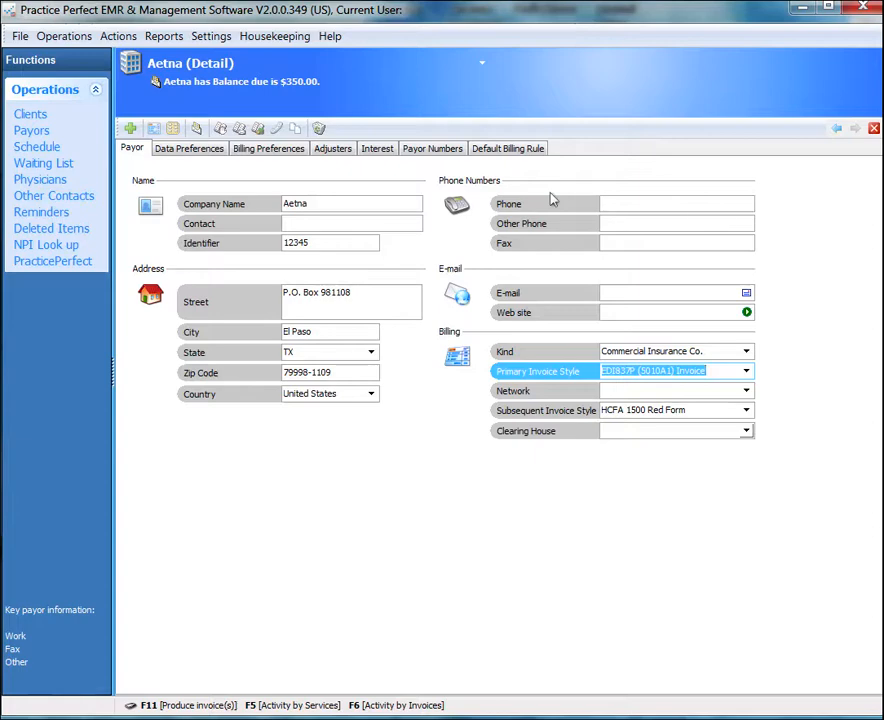
Examine Aetna's clearing house choices and the list of available program settings, leaving the clearing house blank
left_click(746, 431)
left_click(746, 431)
left_click(746, 431)
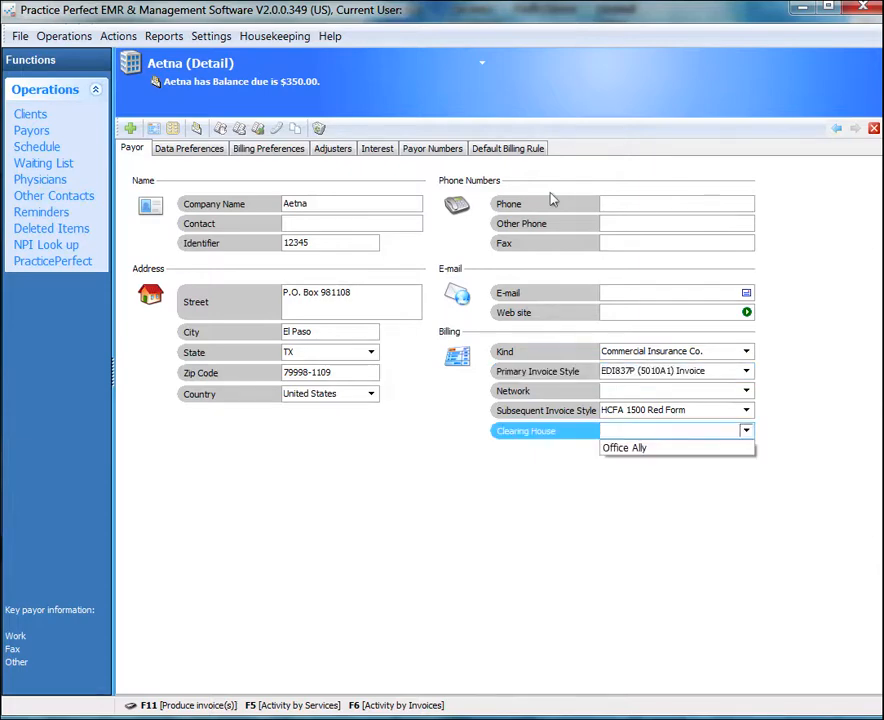
left_click(746, 431)
left_click(746, 431)
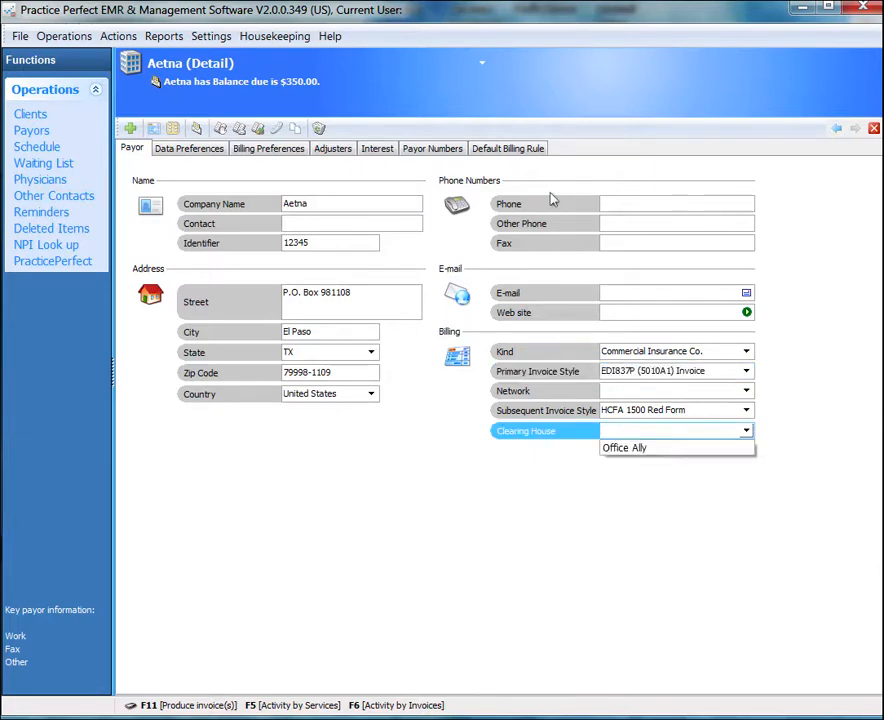
left_click(746, 431)
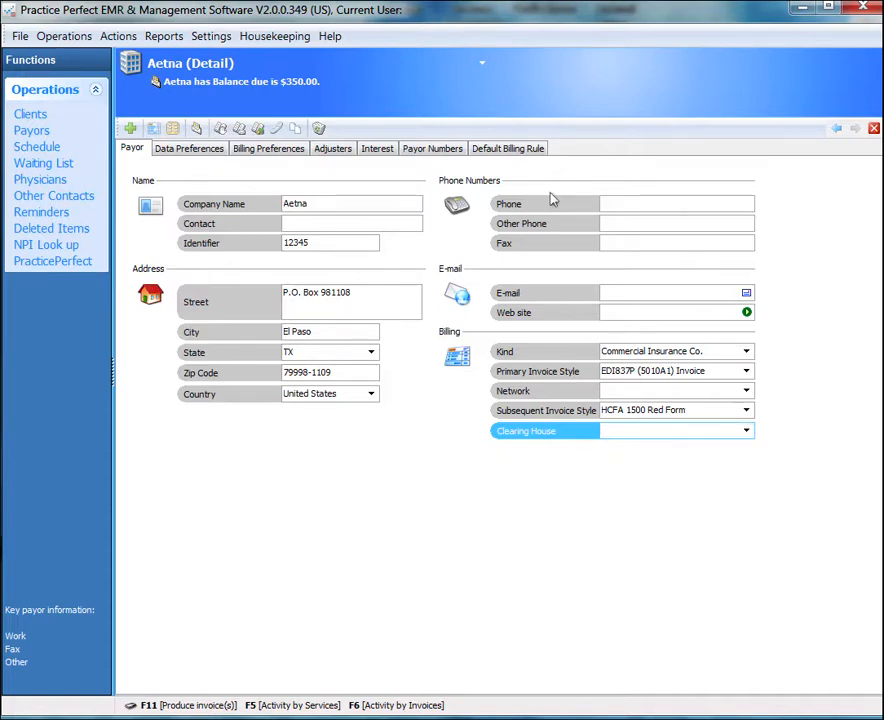
left_click(211, 36)
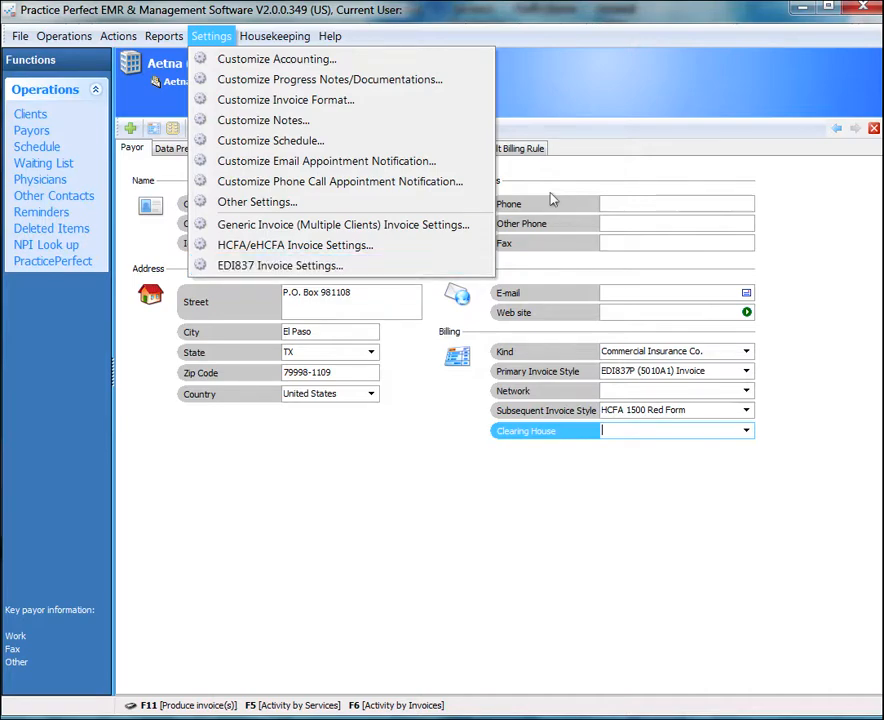
left_click(550, 199)
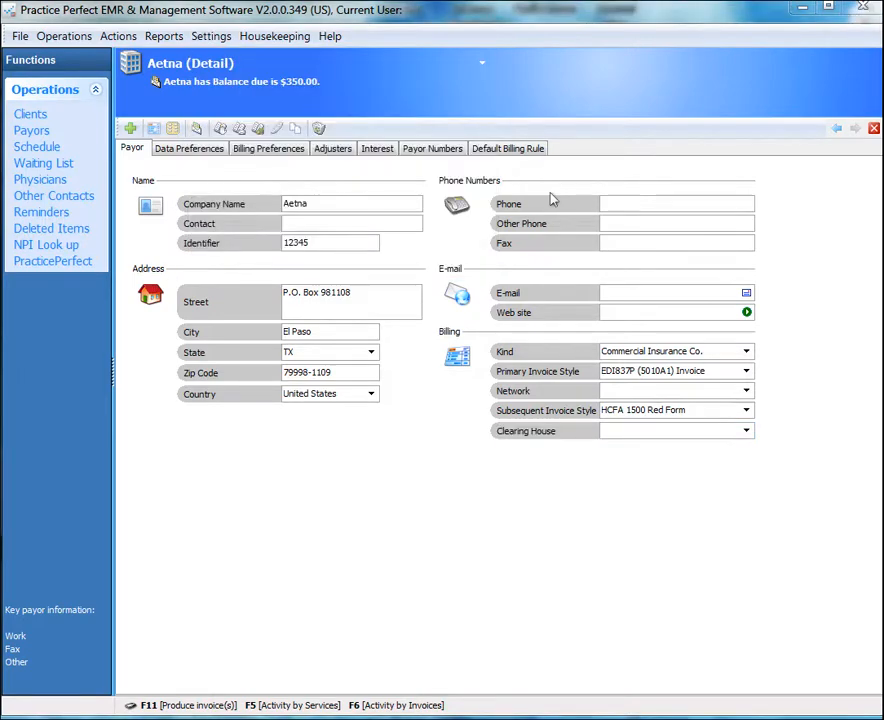
Review Aetna's data preferences and its billing preferences for HCFA and EDI claims
key("ctrl+Tab")
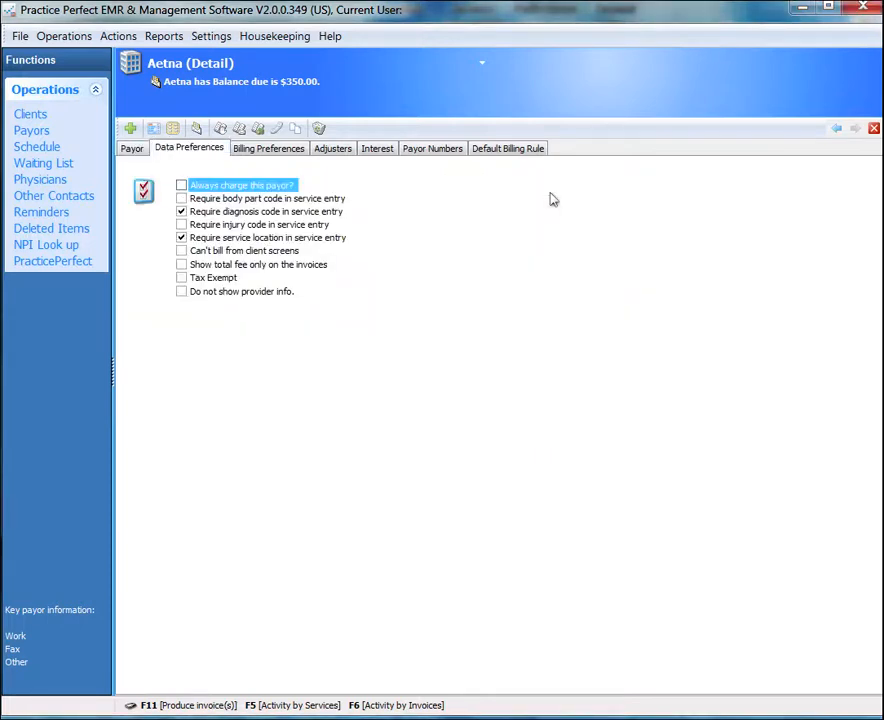
key("ctrl+Tab")
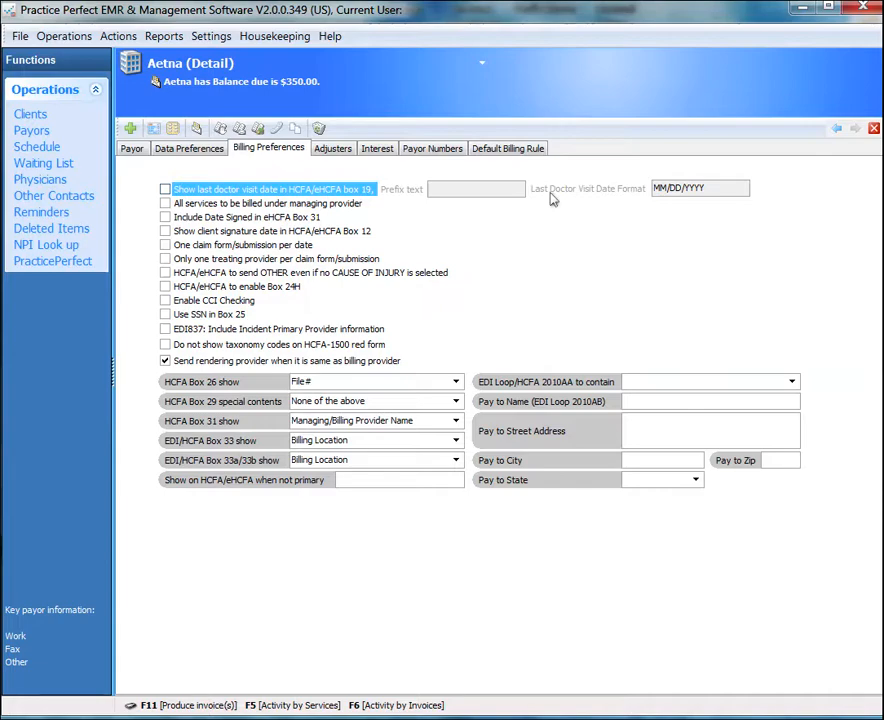
key("ctrl+shift+Tab")
key("ctrl+Tab")
key("ctrl+shift+Tab")
key("ctrl+Tab")
key("ctrl+shift+Tab")
key("ctrl+Tab")
left_click(45, 90)
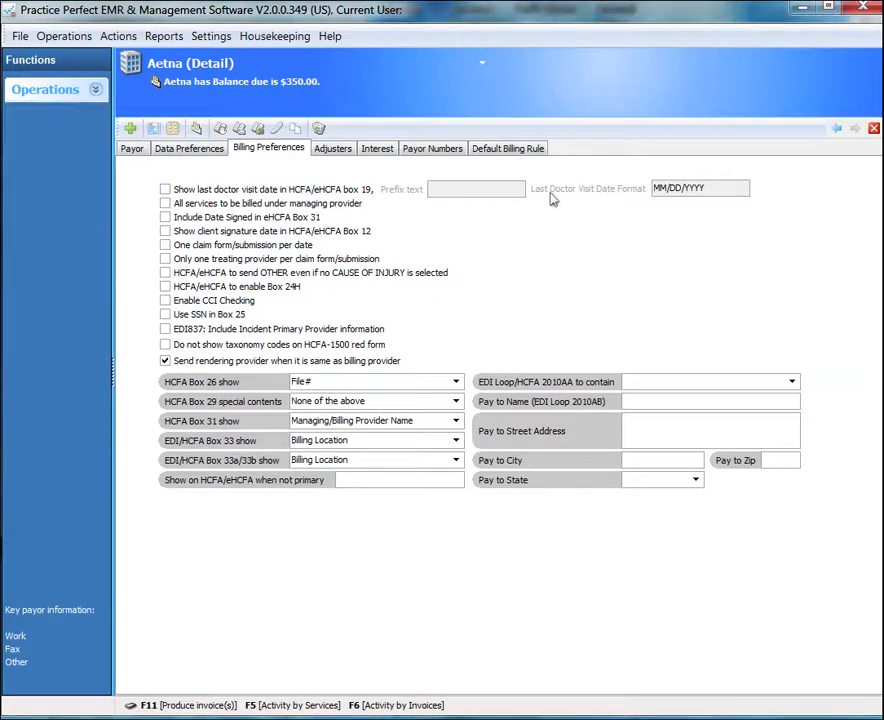
left_click(45, 90)
Open the first physician's details from the physician list and examine the contact and billing information
left_click(40, 180)
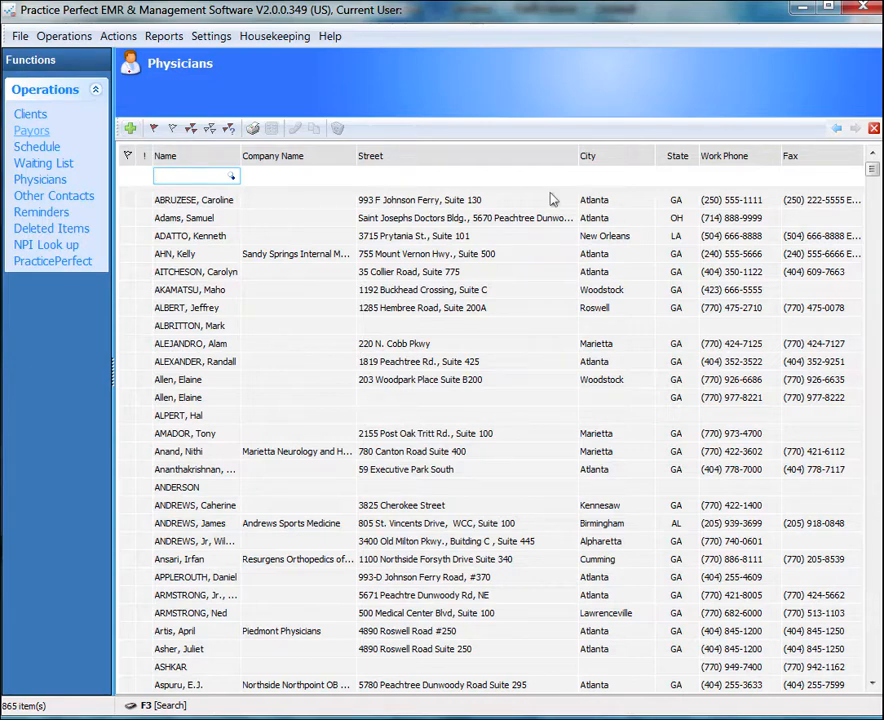
double_click(552, 200)
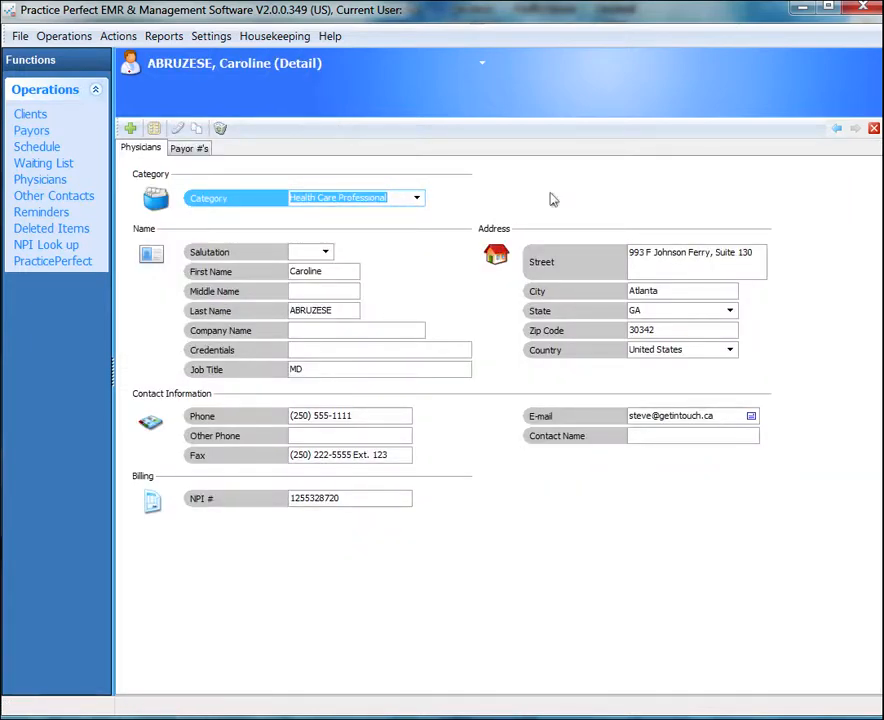
key("shift+Tab")
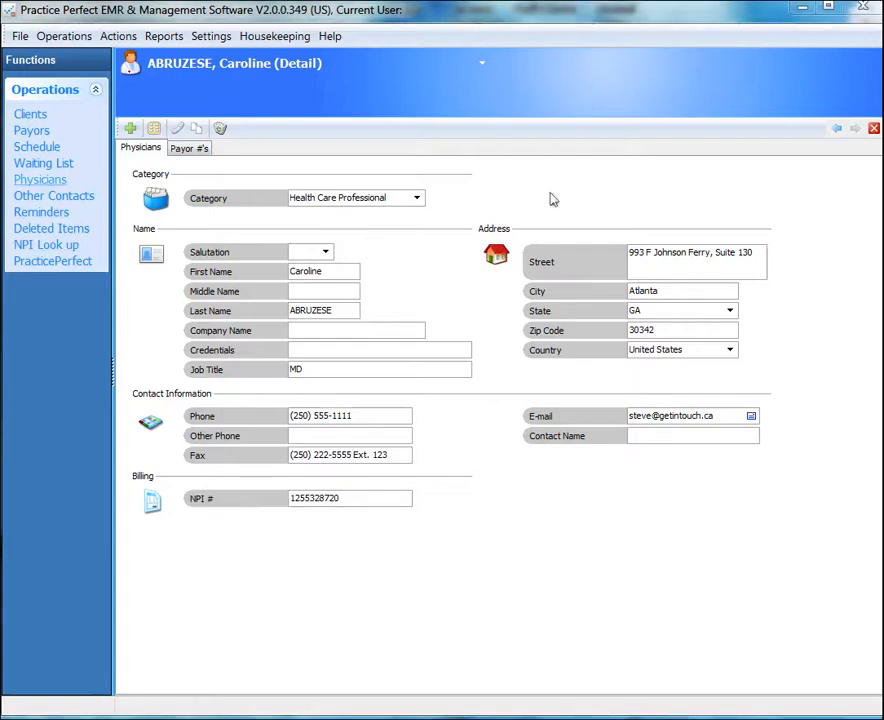
Open the appointment schedule and review its location choices, keeping Main
left_click(37, 147)
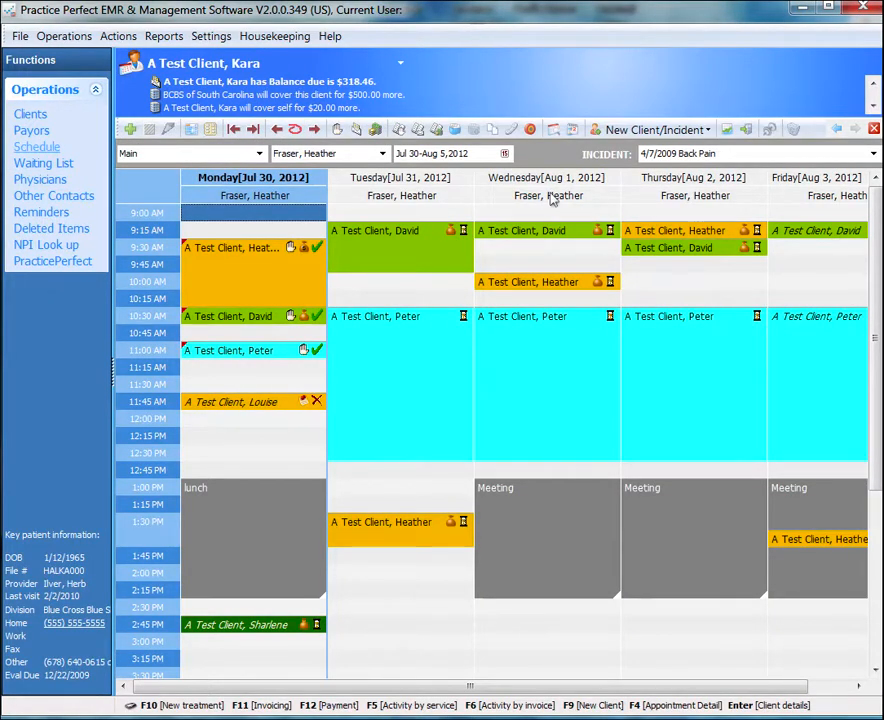
left_click(40, 180)
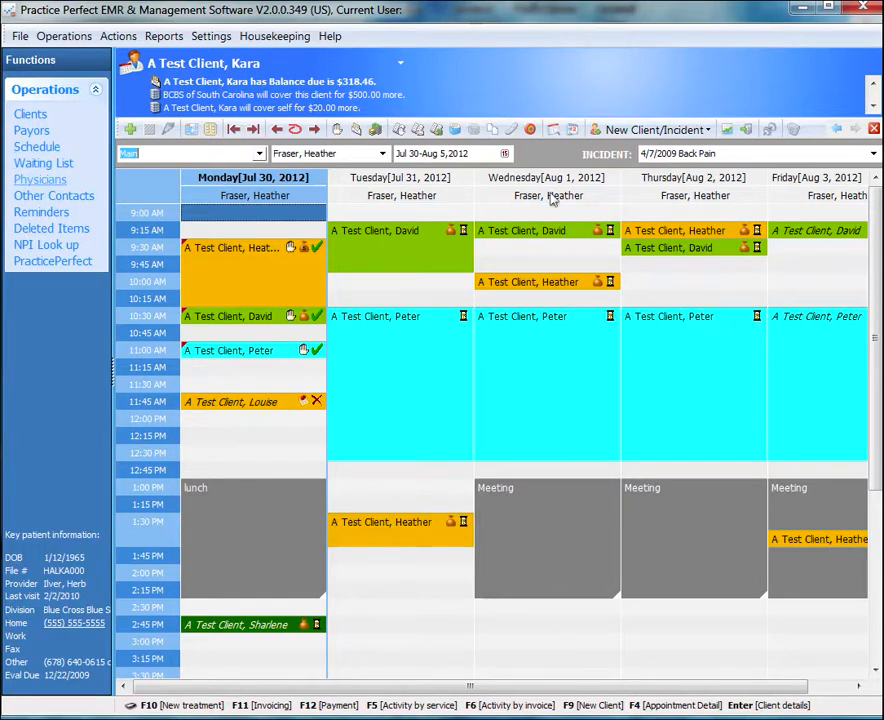
left_click(260, 154)
left_click(260, 154)
left_click(260, 154)
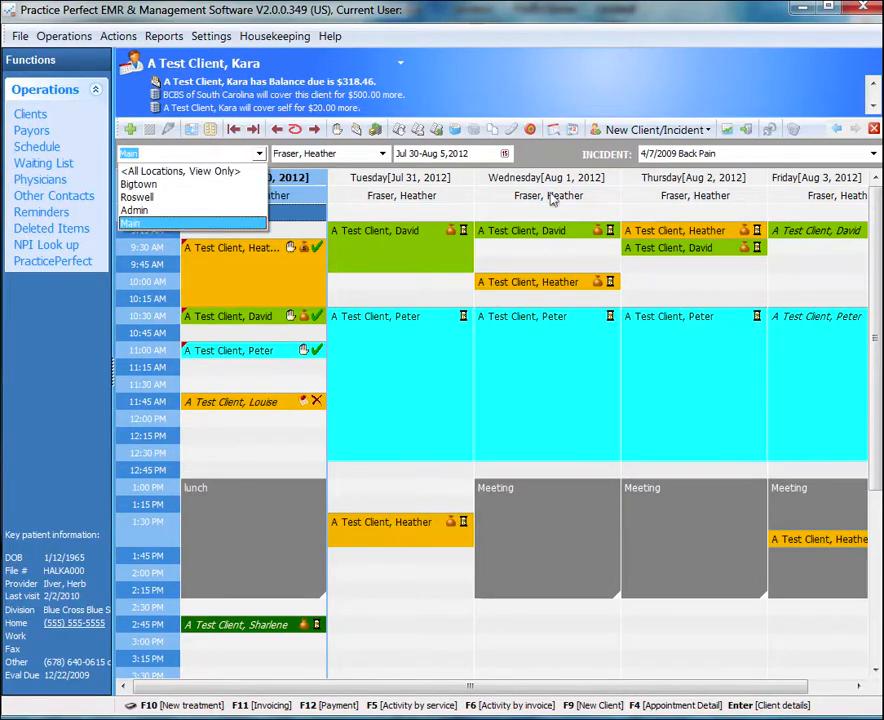
left_click(260, 154)
left_click(260, 154)
left_click(260, 154)
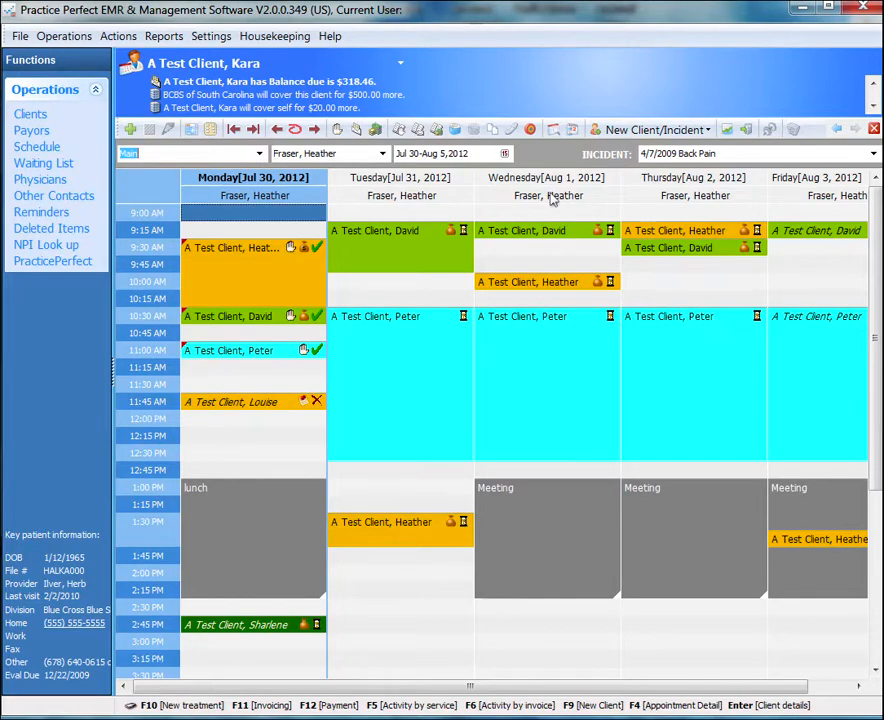
Review the provider choices for the Main location's schedule, keeping the current provider
left_click(383, 154)
left_click(383, 154)
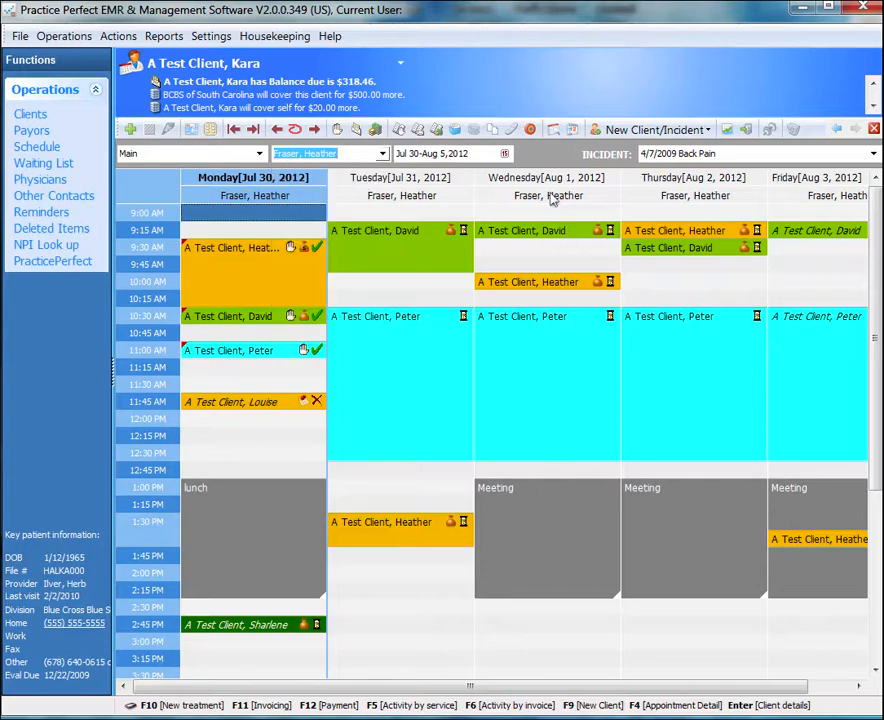
left_click(383, 154)
left_click(383, 154)
Select open slots on Tuesday and Wednesday, ending on the Thursday, Aug 2, 2012 slot at 10:00 AM
left_click(401, 282)
left_click(547, 247)
left_click(694, 282)
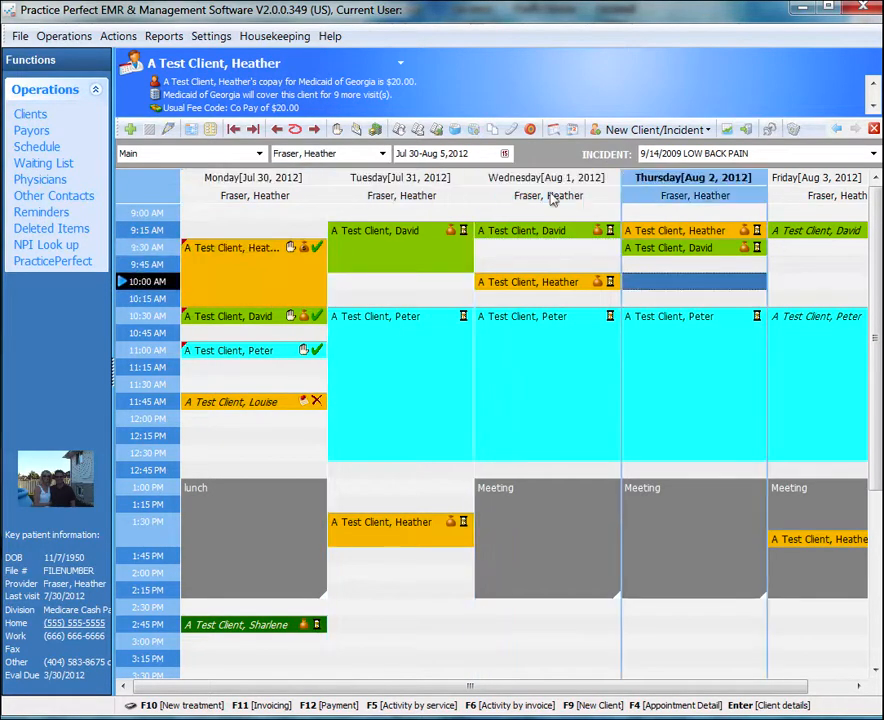
Select open slots across Tuesday to Friday, ending on the Friday, Aug 3, 2012 slot at 9:45 AM
left_click(818, 264)
left_click(353, 299)
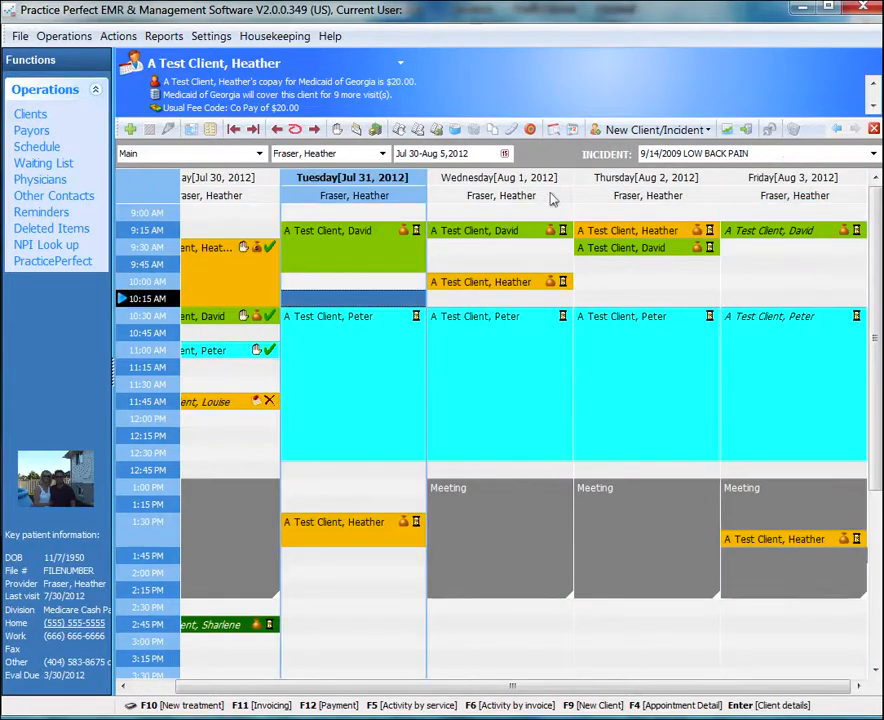
left_click(500, 264)
left_click(647, 299)
left_click(794, 264)
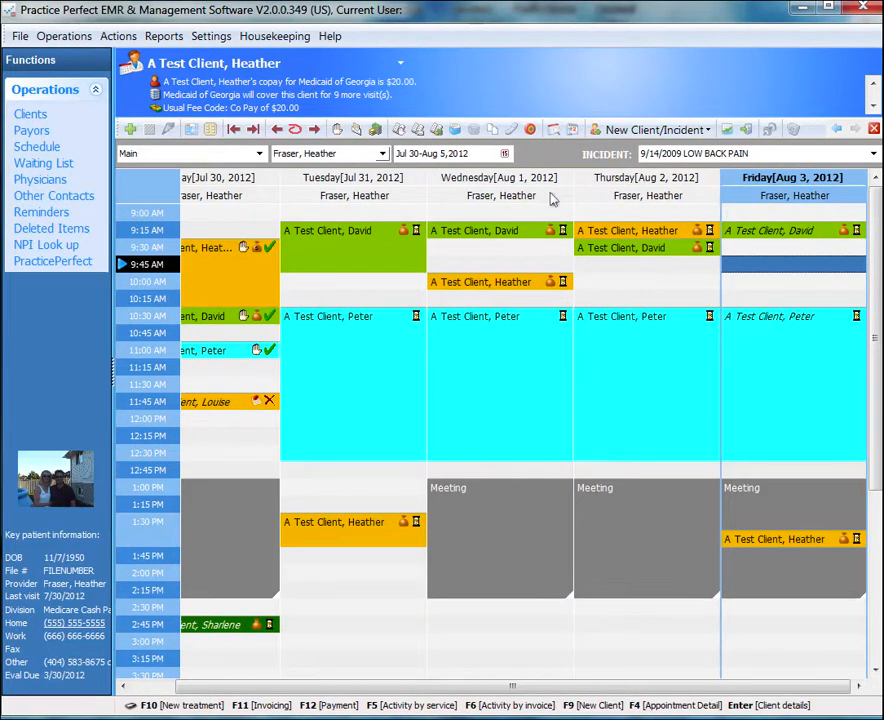
Switch the schedule to By Provider and examine each provider's column for Friday, Aug 3, 2012
left_click(383, 154)
left_click(308, 171)
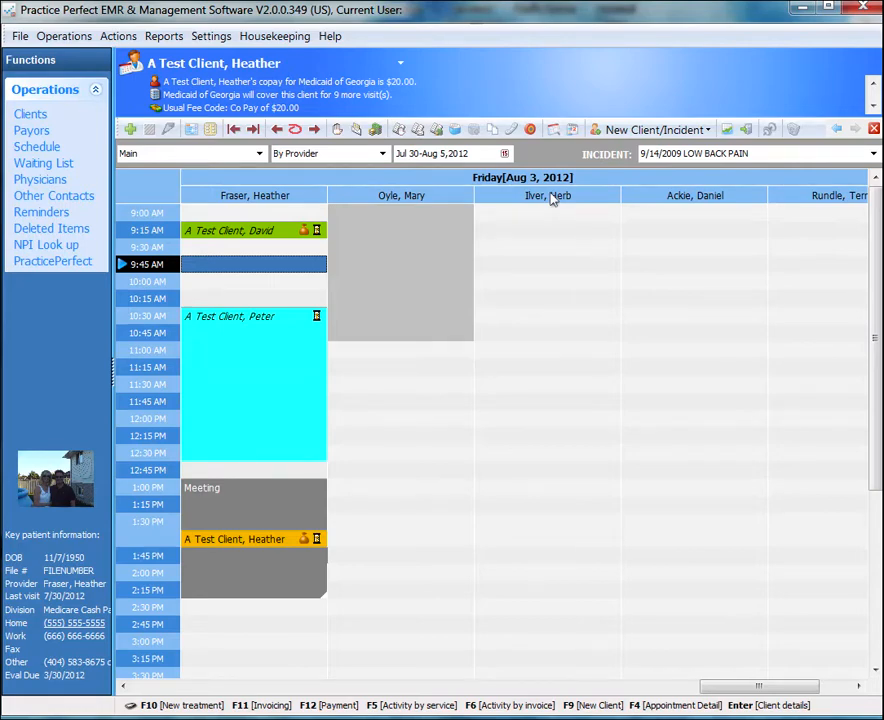
left_click(254, 281)
left_click(401, 281)
left_click(548, 264)
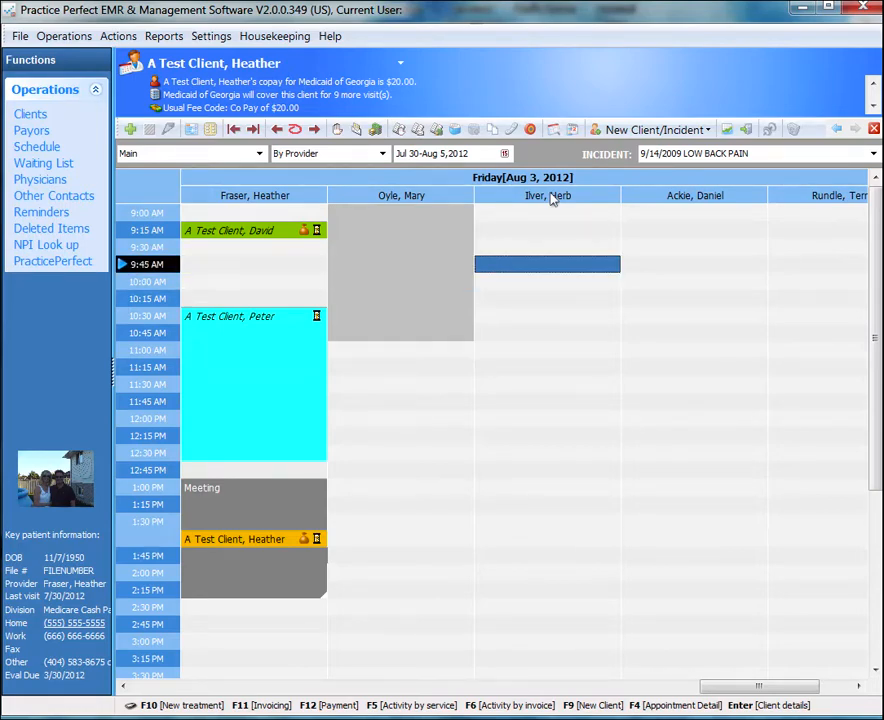
left_click(694, 281)
left_click(820, 281)
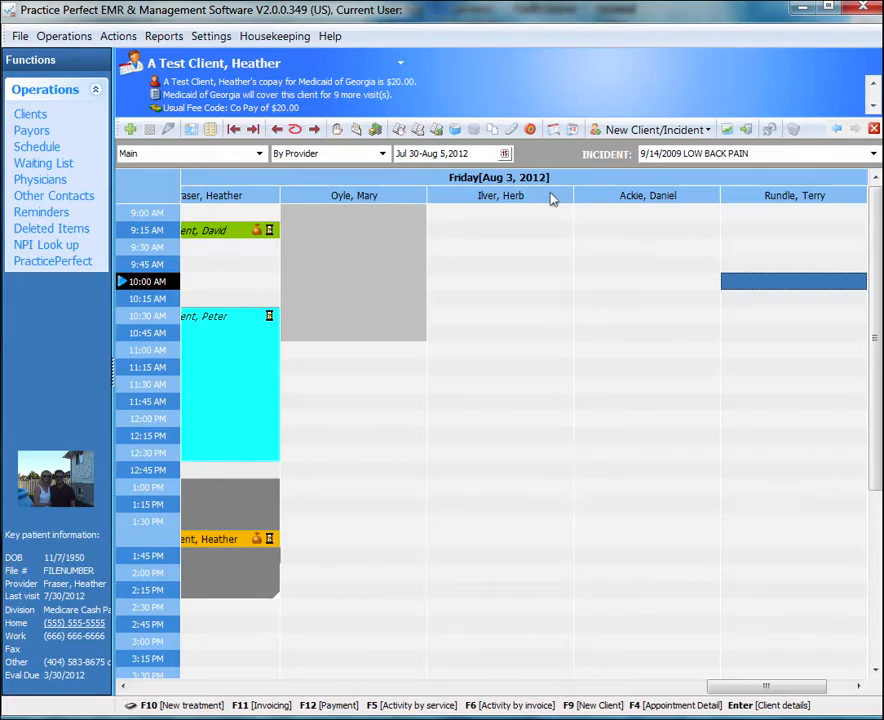
Jump the By Provider schedule to Aug 30, 2012 with the calendar, and from there to Aug 23, 2012
left_click(505, 154)
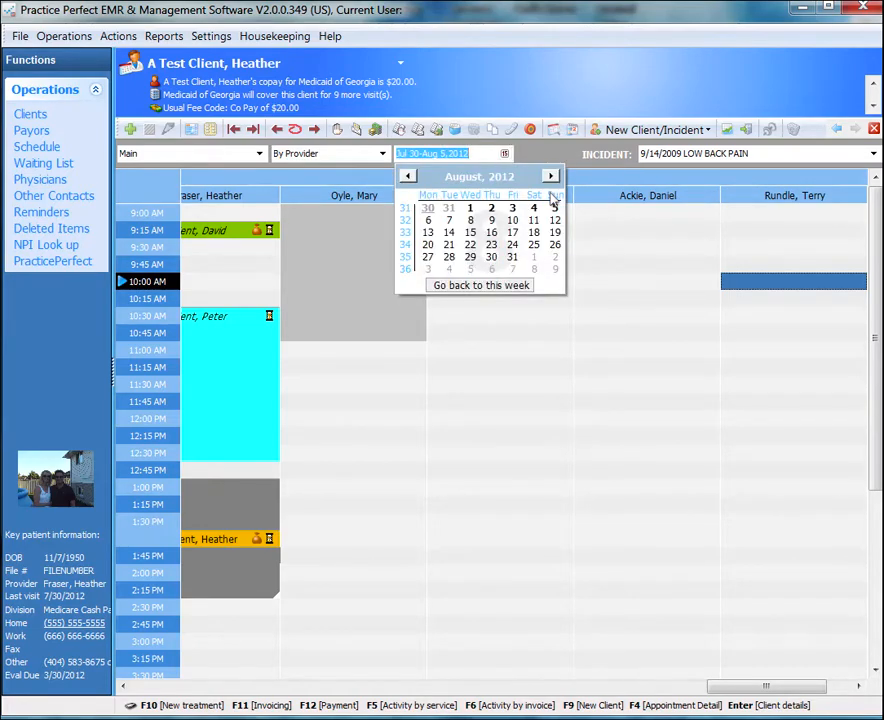
left_click(491, 257)
left_click(505, 154)
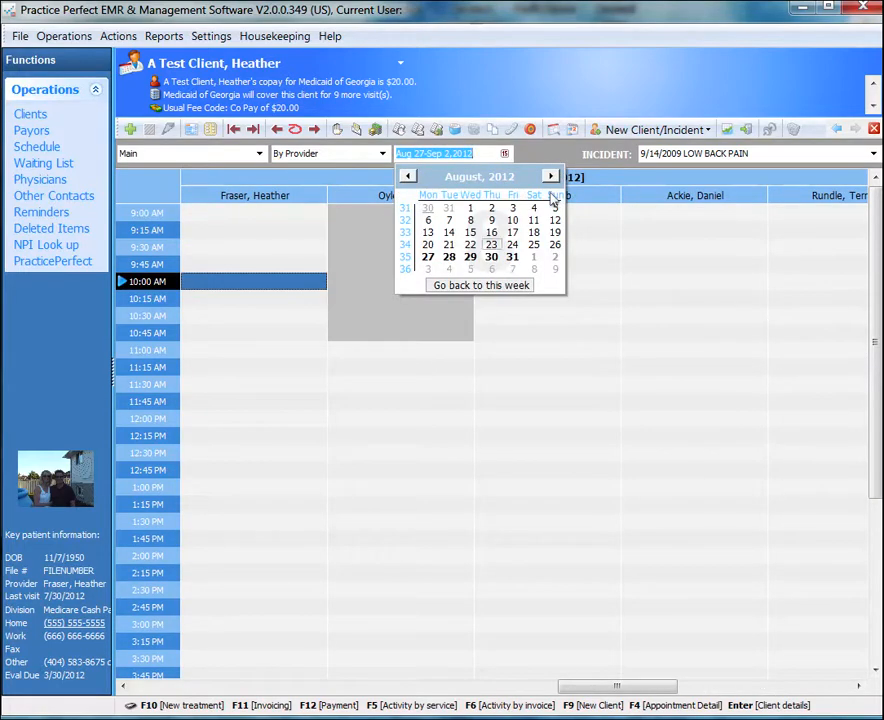
left_click(491, 245)
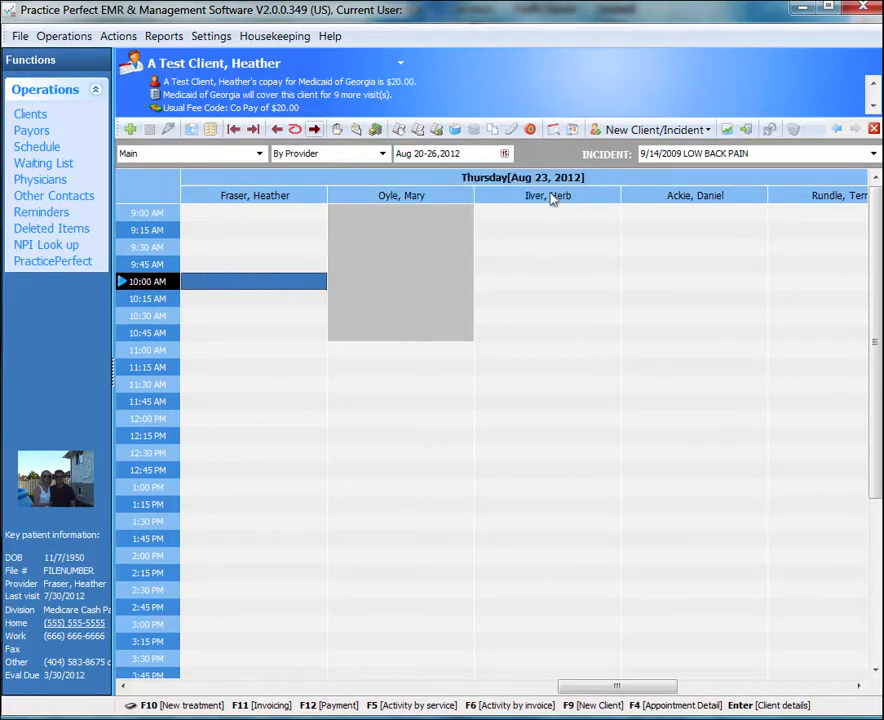
Move the schedule back and forth one day at a time, ending on Monday, Sep 3, 2012
left_click(314, 129)
left_click(277, 129)
left_click(314, 129)
left_click(277, 129)
left_click(314, 129)
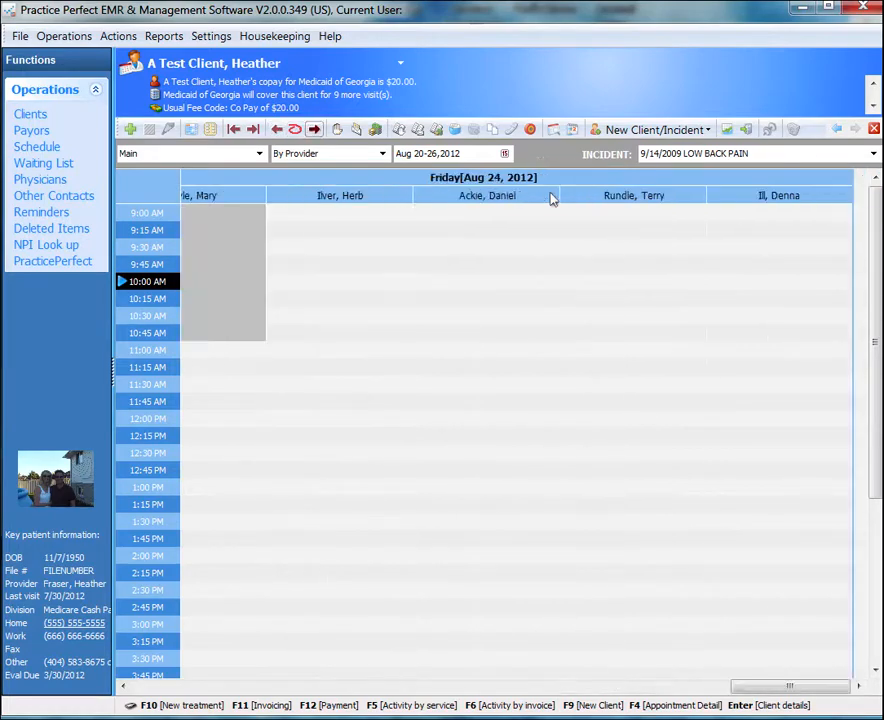
left_click(314, 129)
left_click(314, 129)
left_click(314, 129)
left_click(314, 129)
left_click(314, 129)
left_click(314, 129)
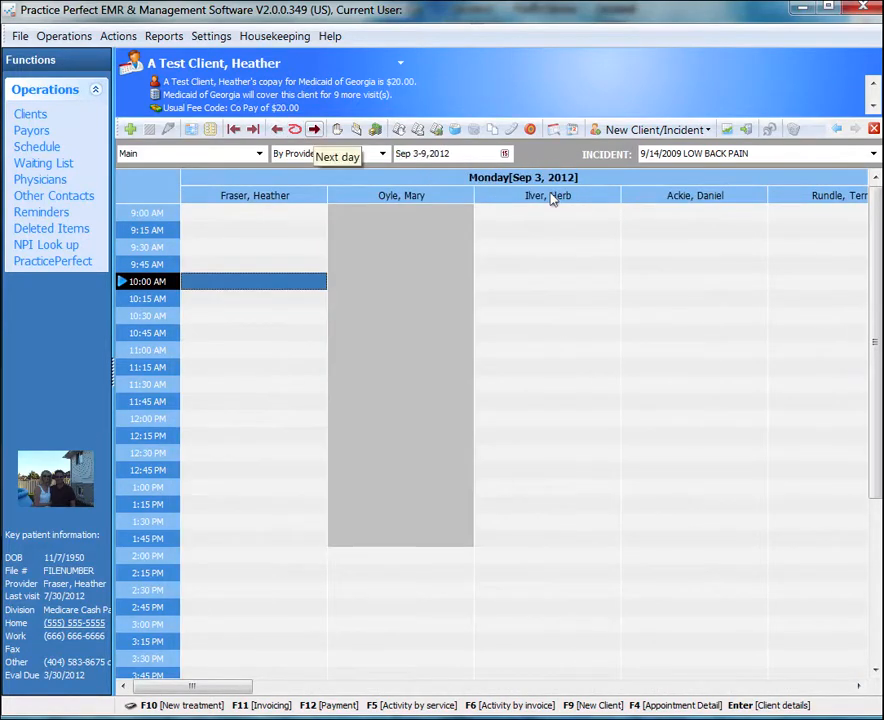
Move the schedule back and forth one week at a time, ending on the week of Sep 10-16, 2012
left_click(253, 129)
left_click(233, 129)
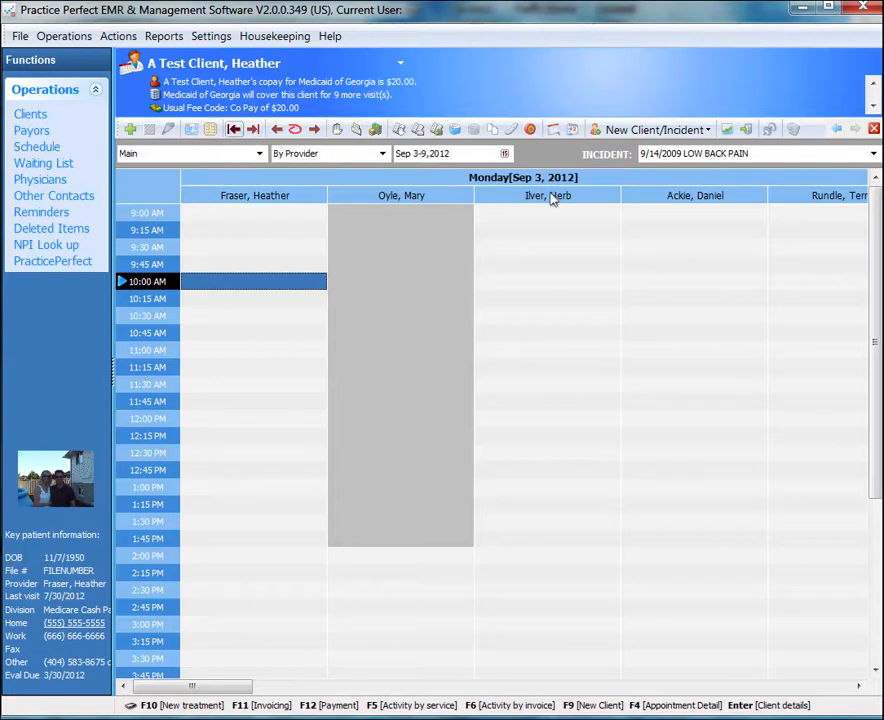
left_click(253, 129)
left_click(233, 129)
left_click(233, 129)
left_click(233, 129)
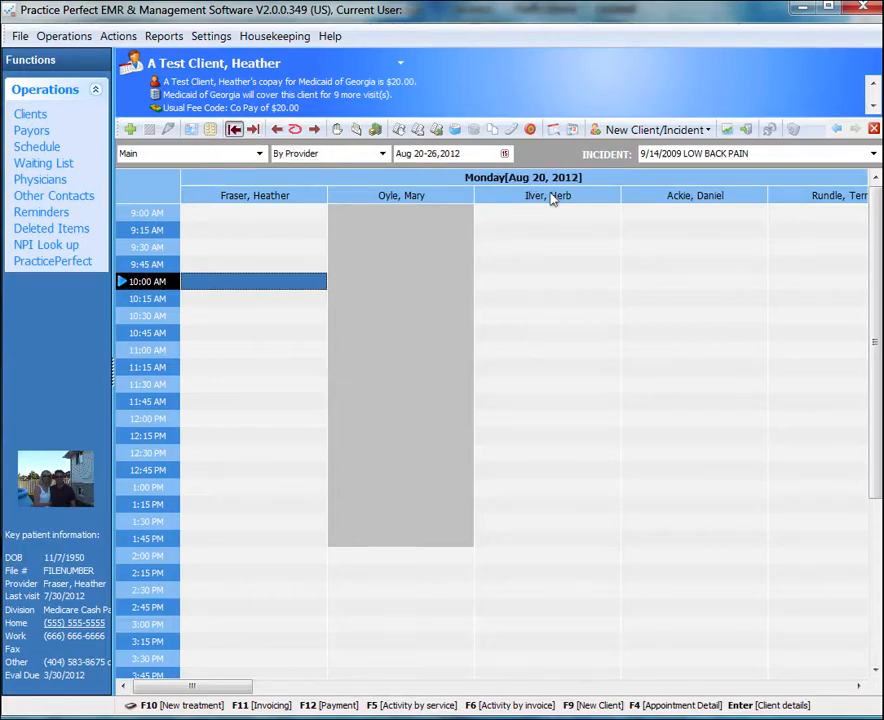
left_click(253, 129)
left_click(253, 129)
left_click(253, 129)
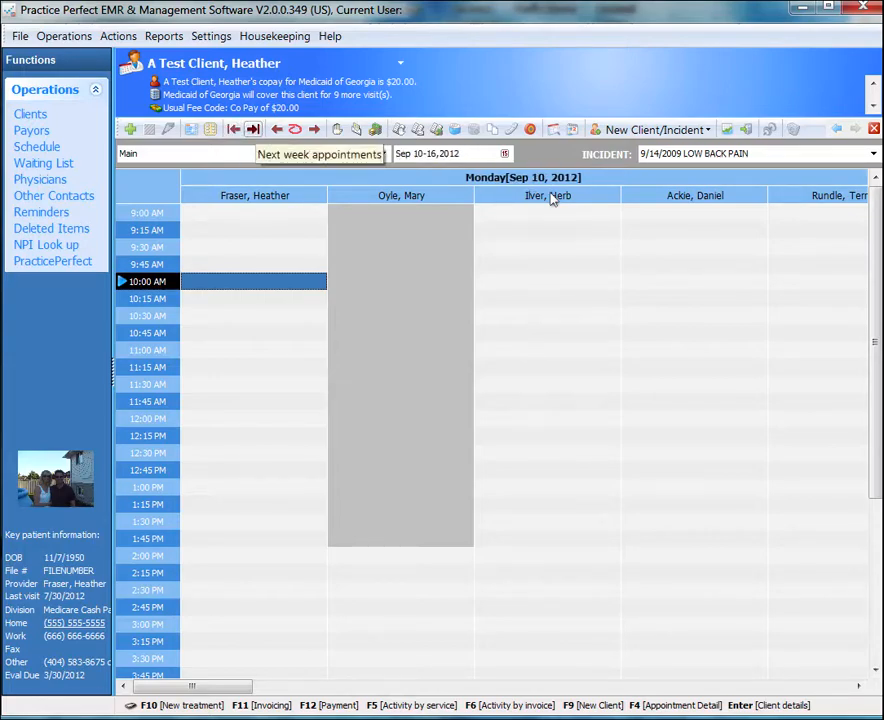
Return the schedule to the current date, Jul 30, 2012, and show only the first provider's week
left_click(295, 129)
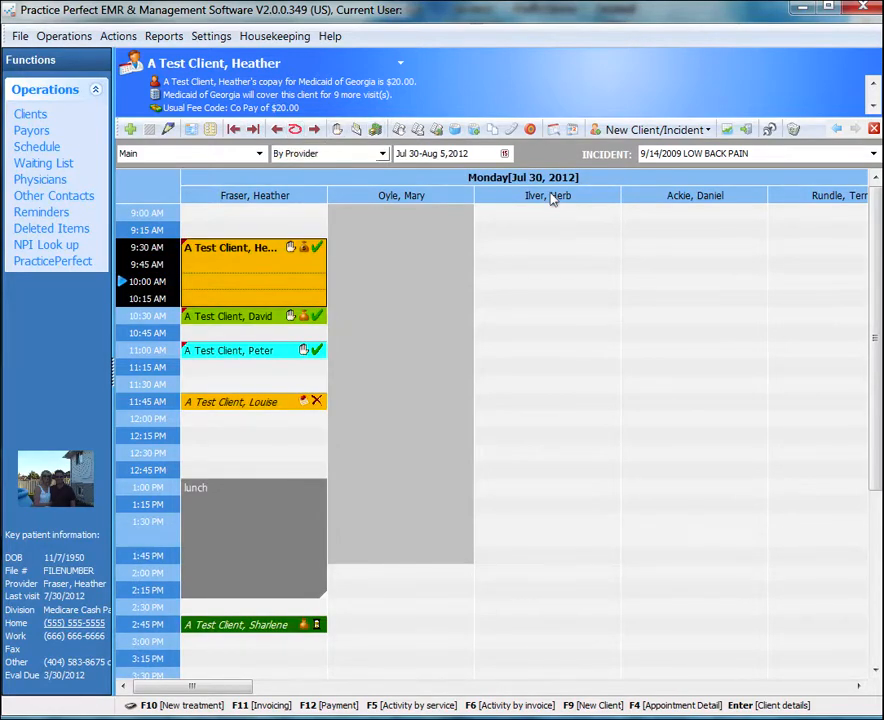
left_click(382, 153)
left_click(328, 197)
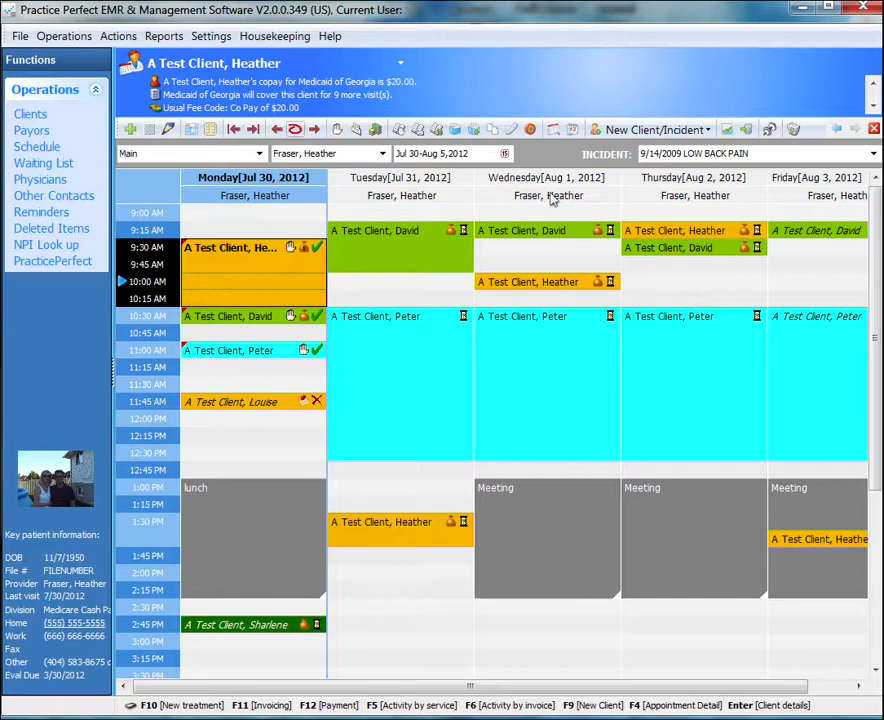
left_click(295, 129)
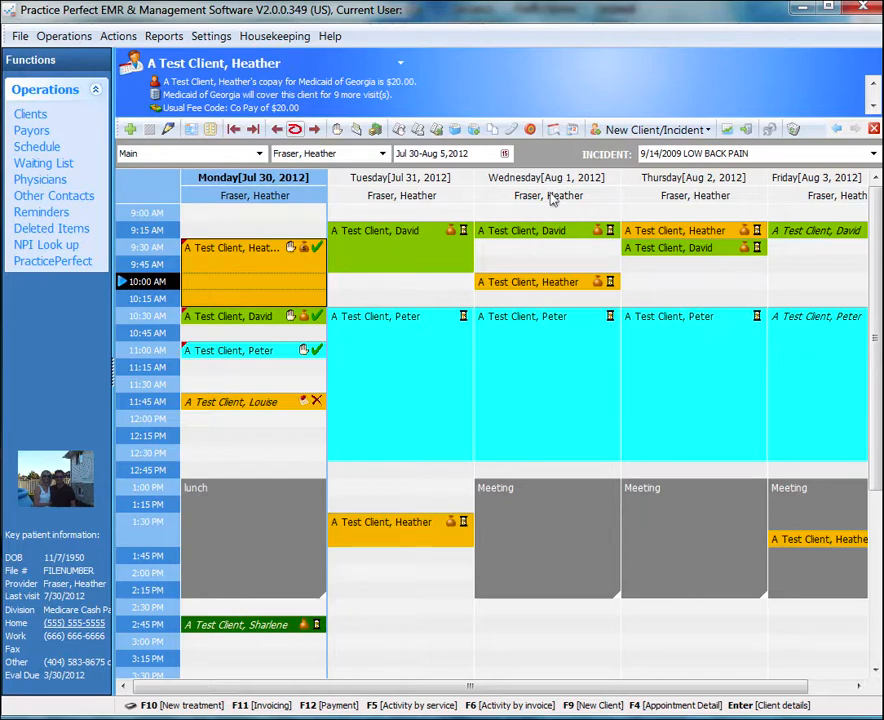
Select different appointments on Monday, Jul 30, 2012 to examine each client's summary, ending on the 9:30 AM appointment
left_click(254, 538)
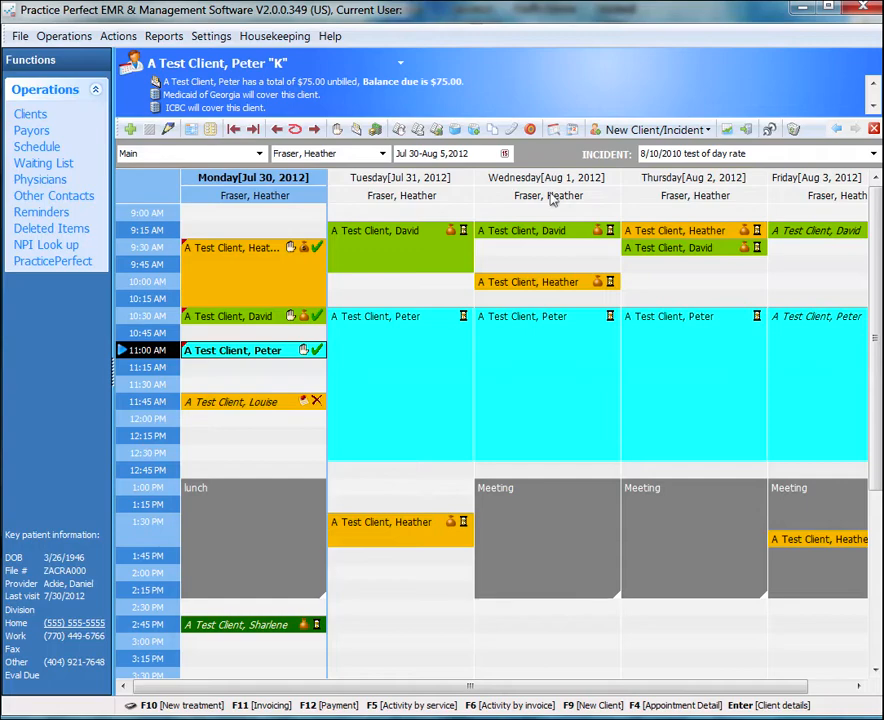
key("Up")
key("Up")
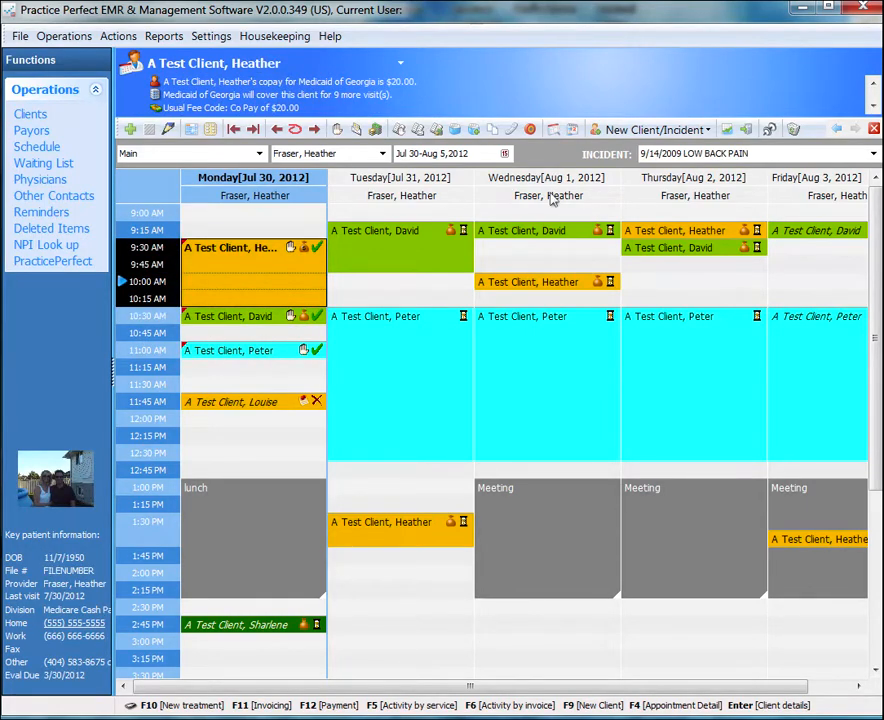
Start a new blocking on Tuesday, Jul 31, 2012 at 2:00 PM, described as Meeting with a duration of 60
key("Right")
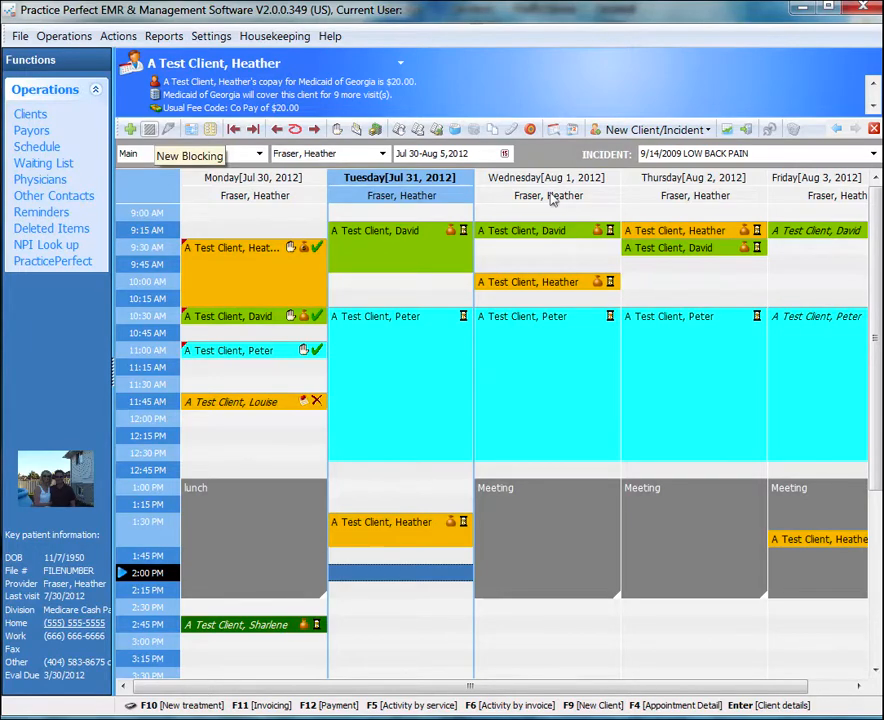
left_click(149, 129)
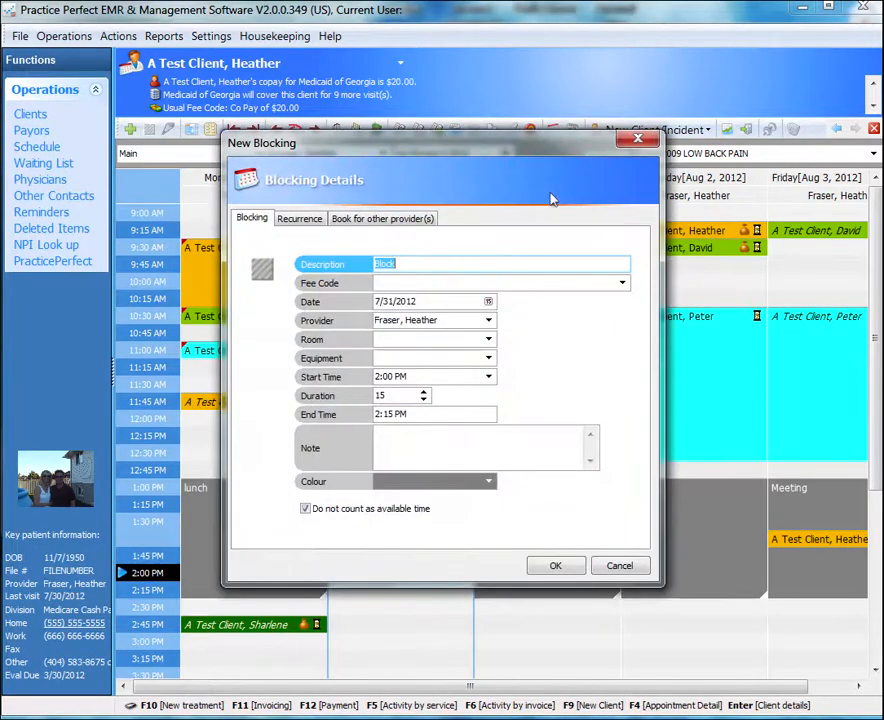
type("Meetging")
key("BackSpace")
key("BackSpace")
key("BackSpace")
key("BackSpace")
type("ing")
key("Tab")
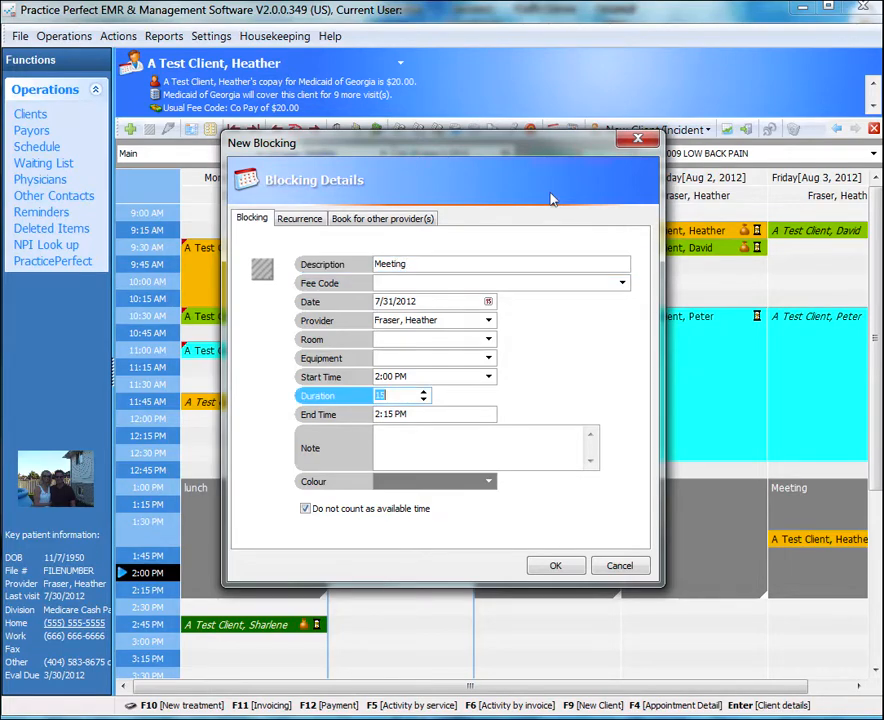
type("60")
Review the colour choices for the Meeting block, keeping the current grey
left_click(488, 482)
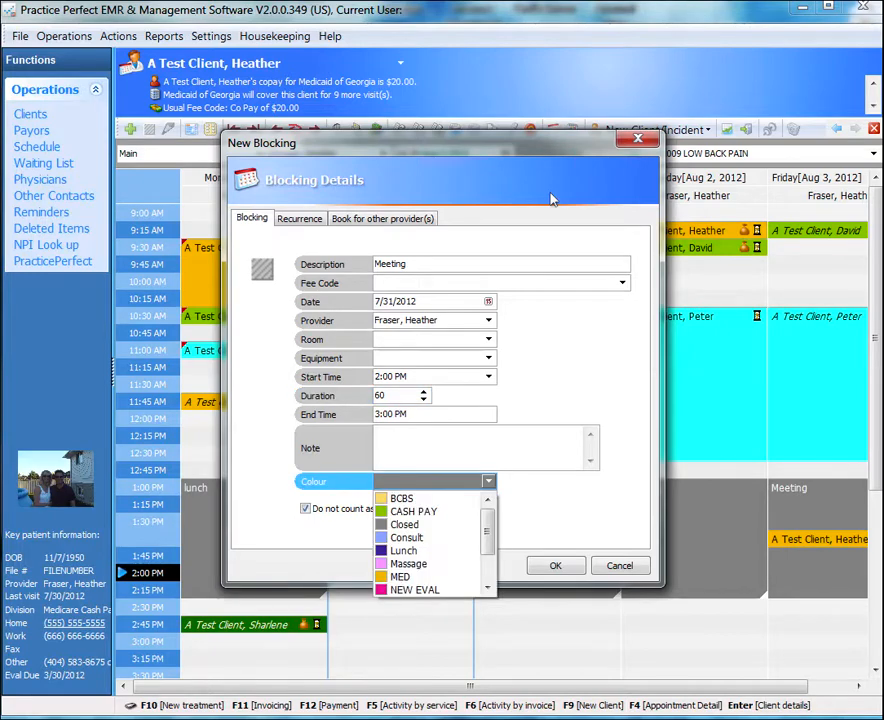
left_click(488, 482)
left_click(488, 482)
left_click(488, 482)
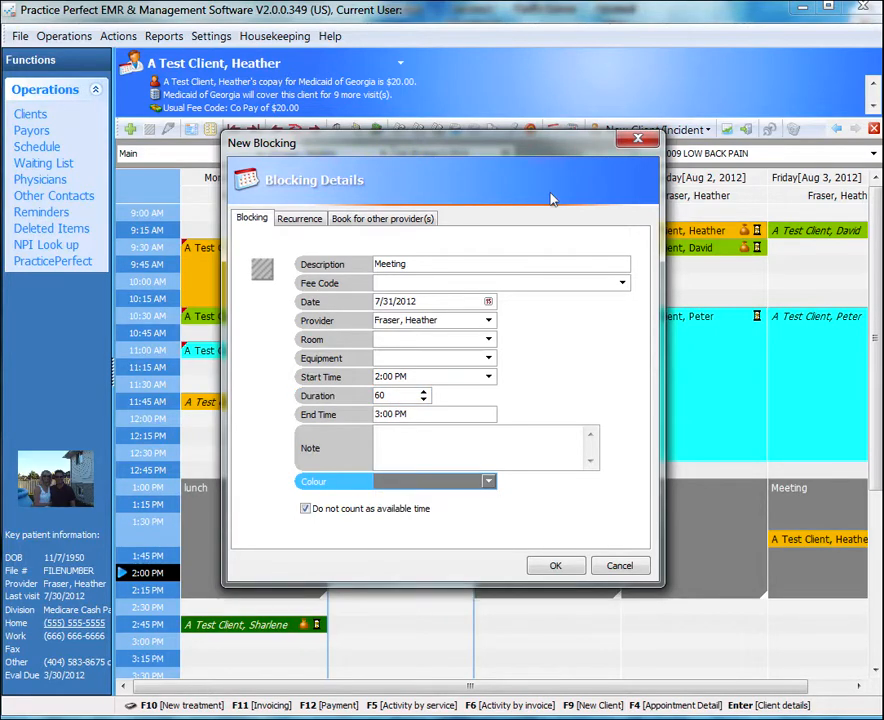
Try a Monday, Tuesday and Friday recurrence for the Meeting block, browse its end dates, and restore it to occurring only once
left_click(299, 218)
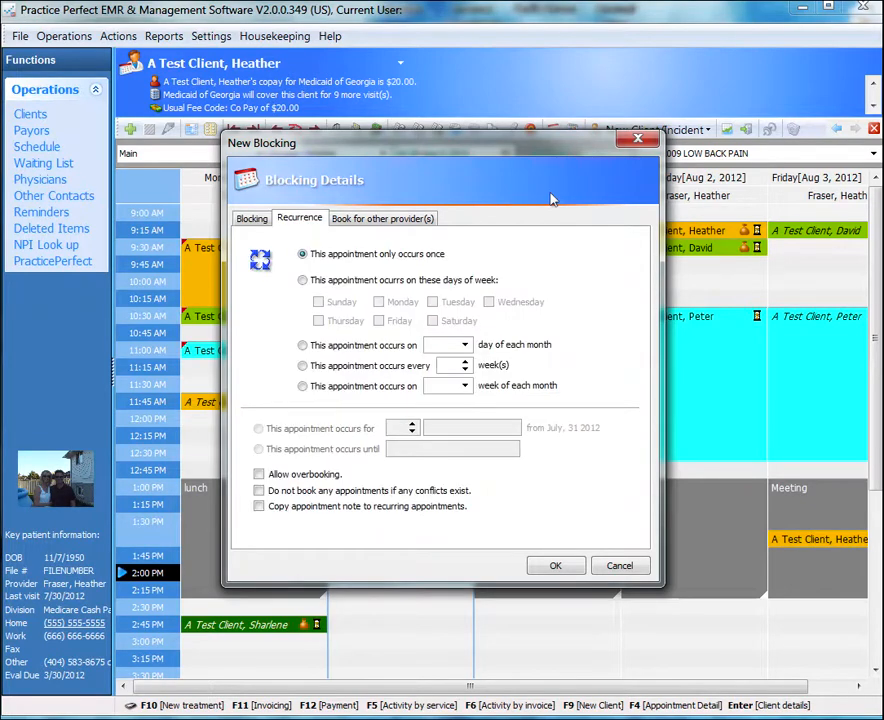
left_click(302, 280)
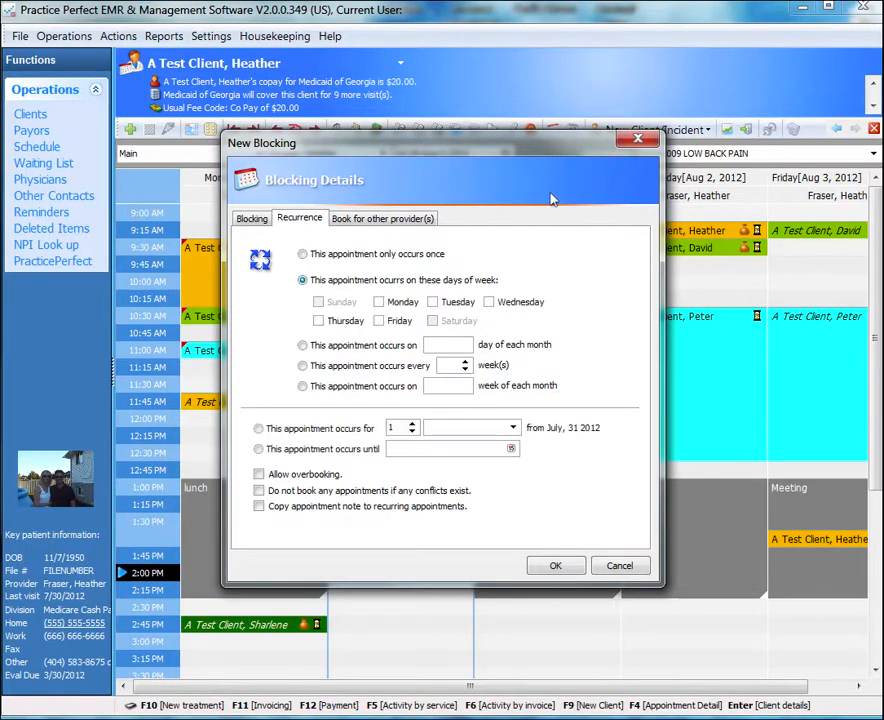
left_click(378, 301)
left_click(378, 320)
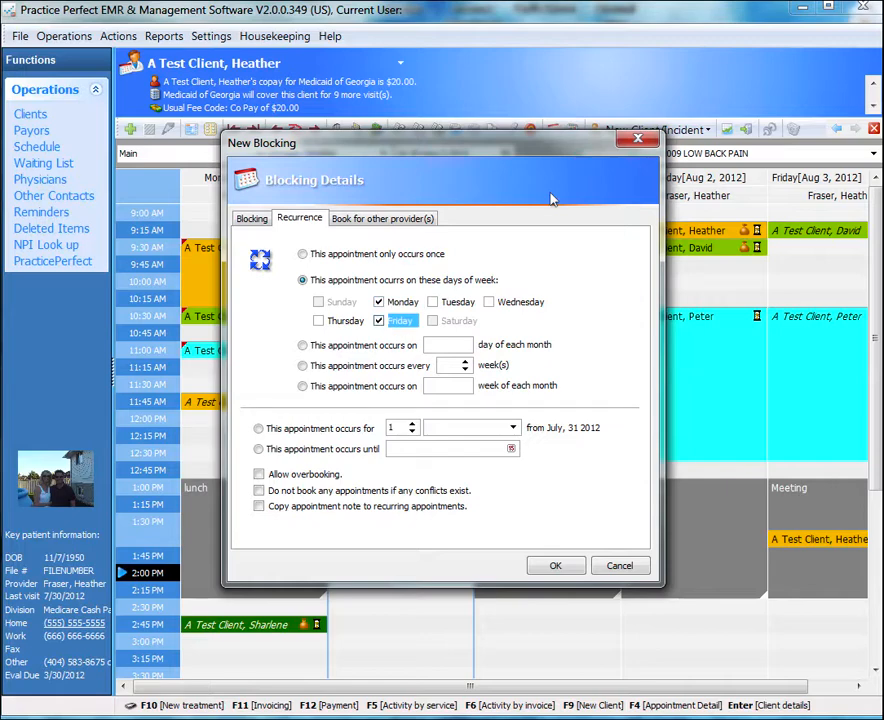
left_click(432, 301)
left_click(511, 448)
left_click(542, 470)
left_click(542, 470)
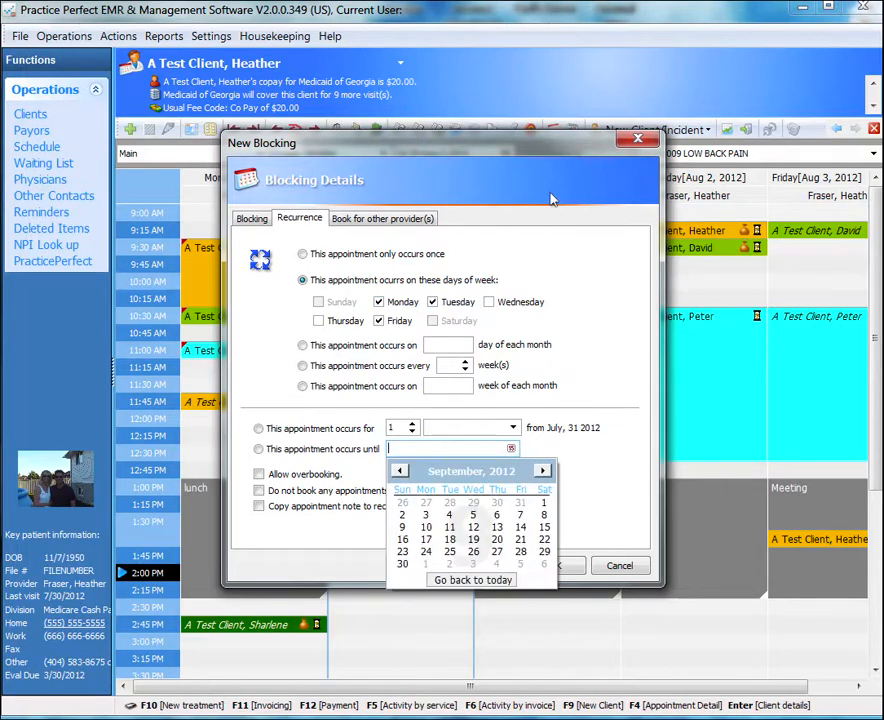
left_click(378, 320)
left_click(302, 254)
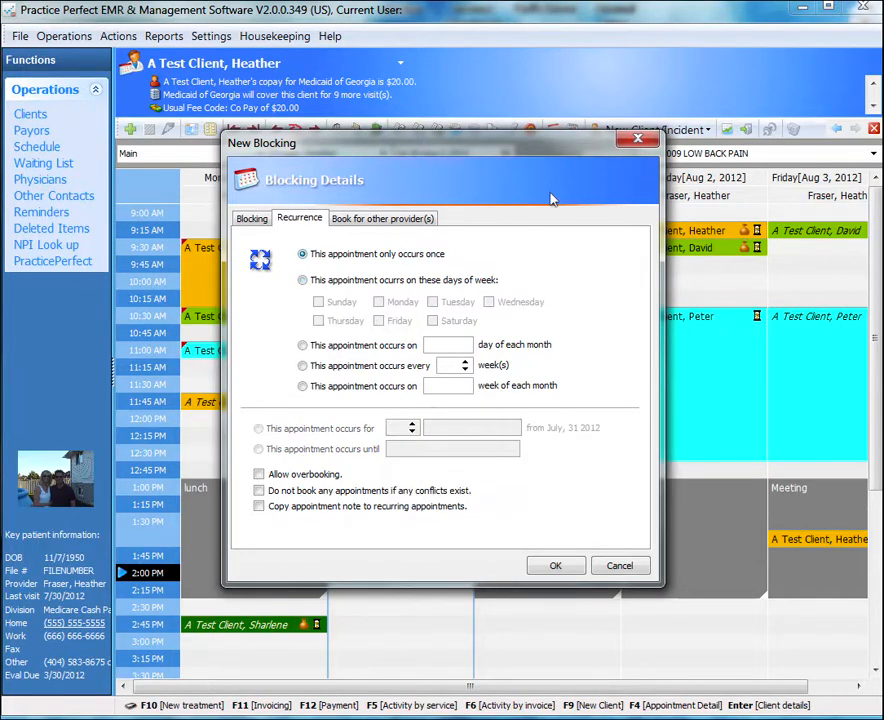
Go back to the main blocking details and save the one-time Meeting block
left_click(252, 218)
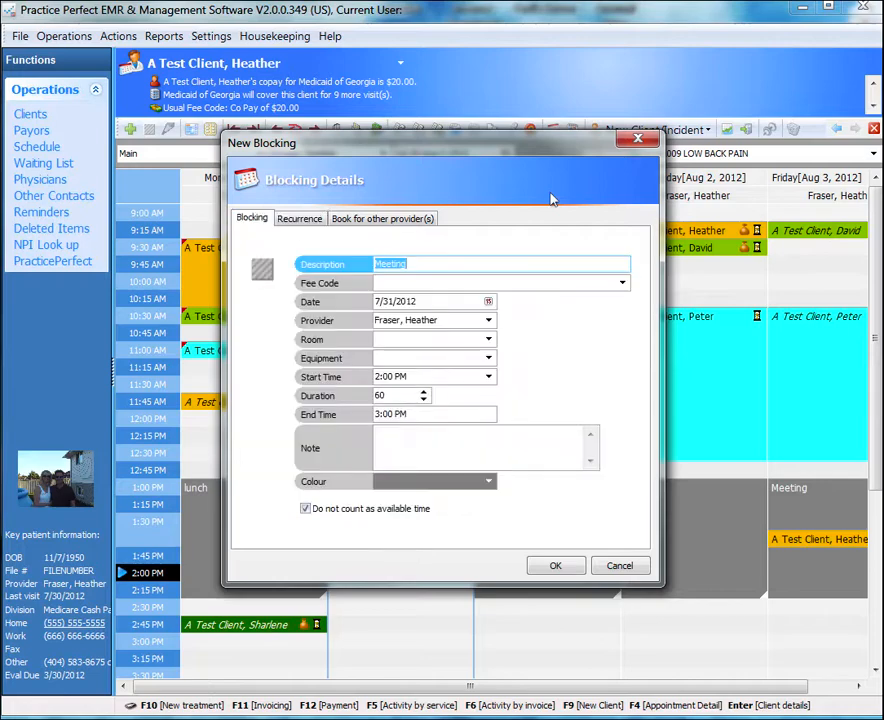
key("Return")
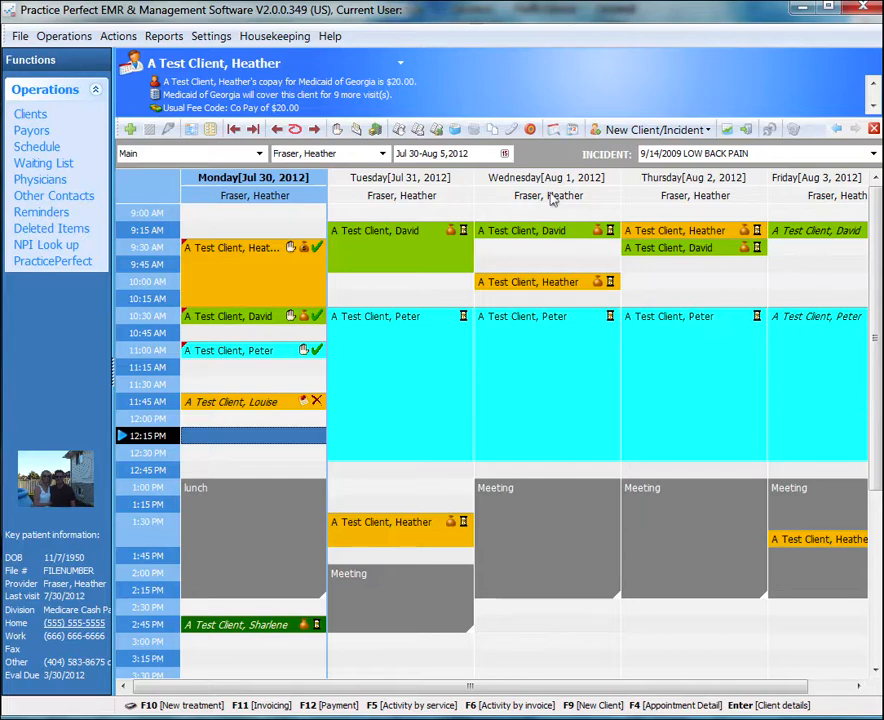
Try different patients in a new appointment for Monday, Jul 30, 2012 at 12:15 PM, and discard the appointment
key("F4")
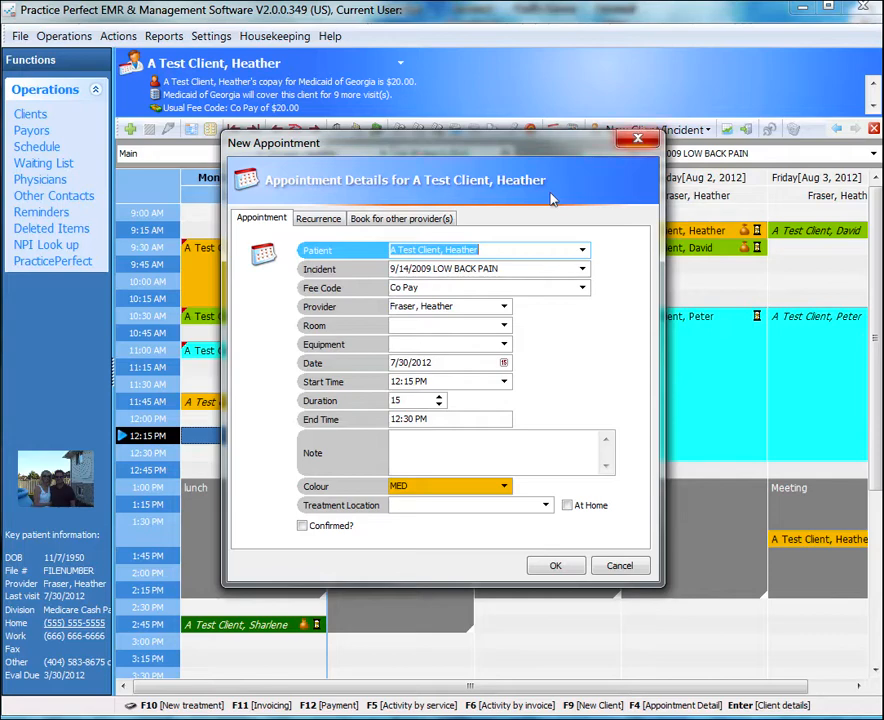
key("Escape")
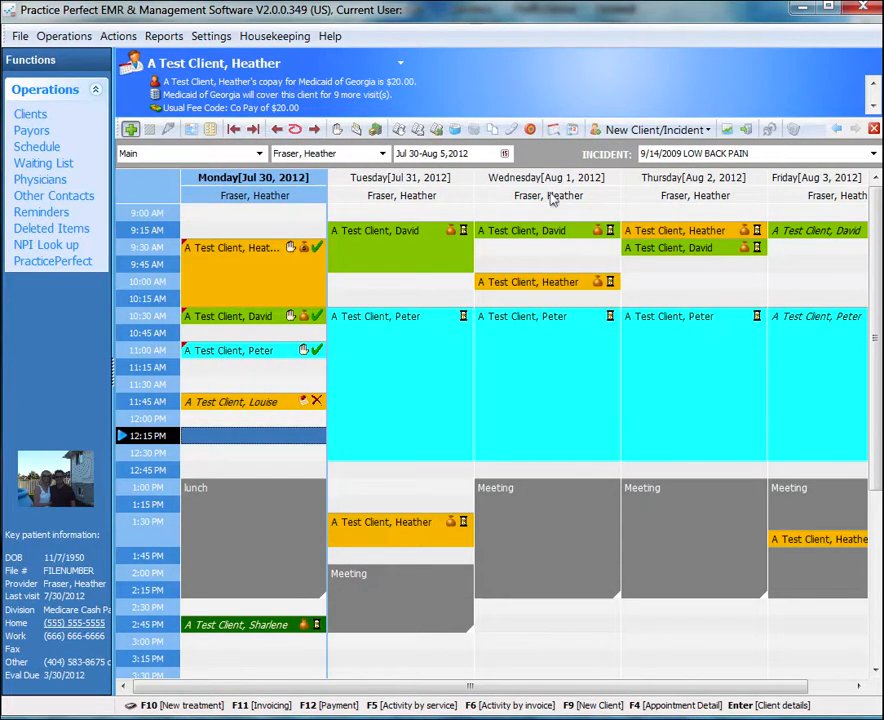
key("F4")
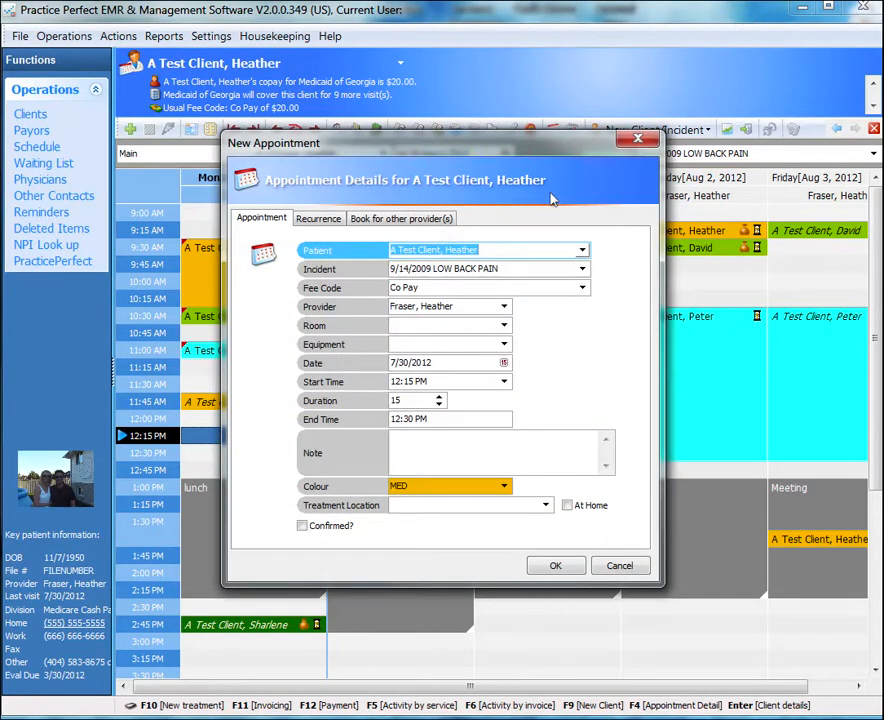
left_click(582, 250)
left_click_drag(581, 282, 581, 339)
left_click(421, 332)
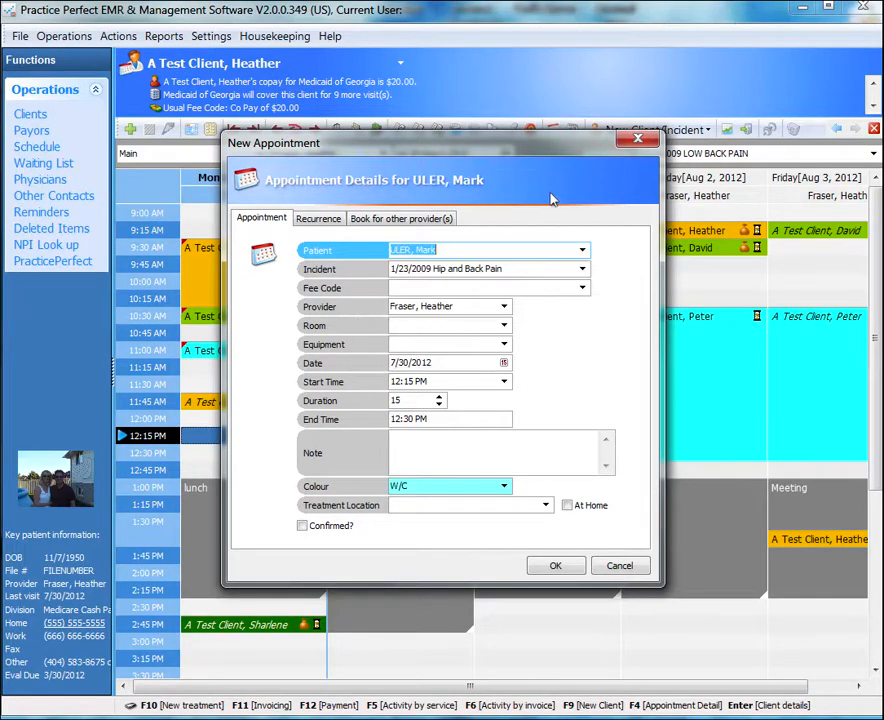
left_click(582, 250)
left_click(428, 306)
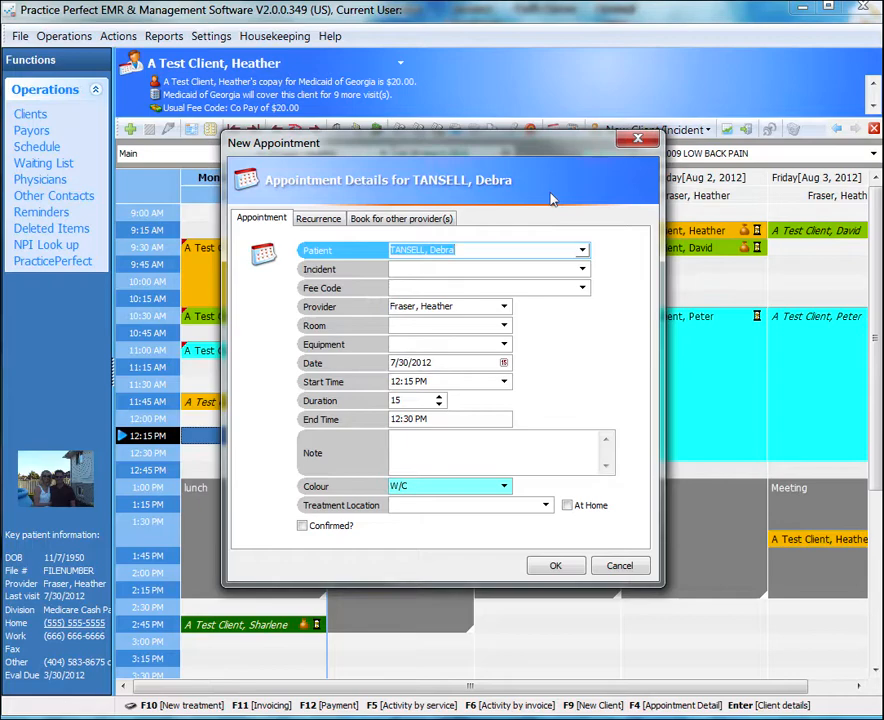
left_click(582, 250)
key("Escape")
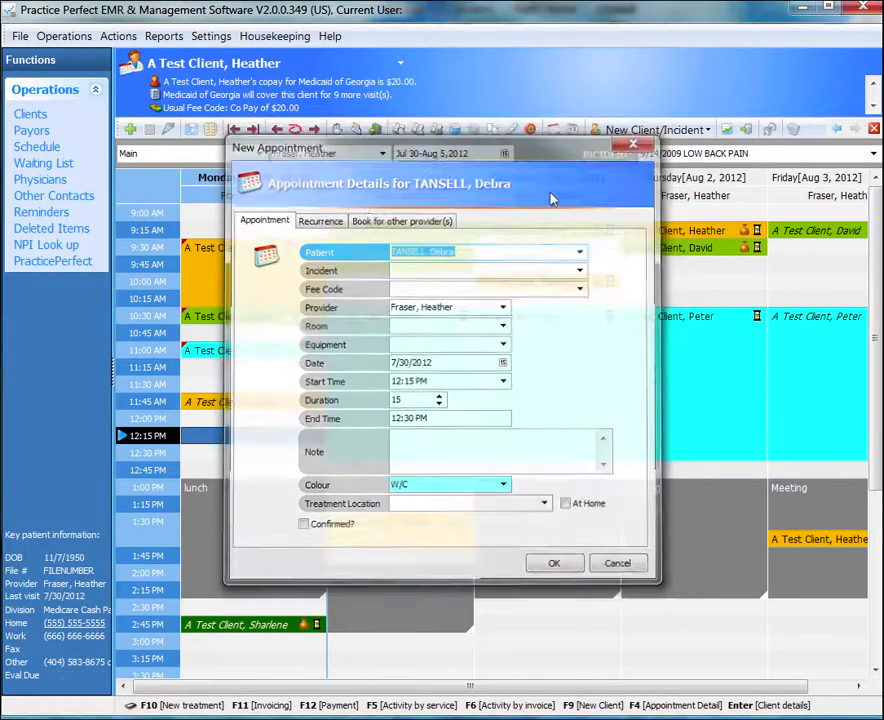
Start a new client record and enter back pain as its incident description
left_click(657, 130)
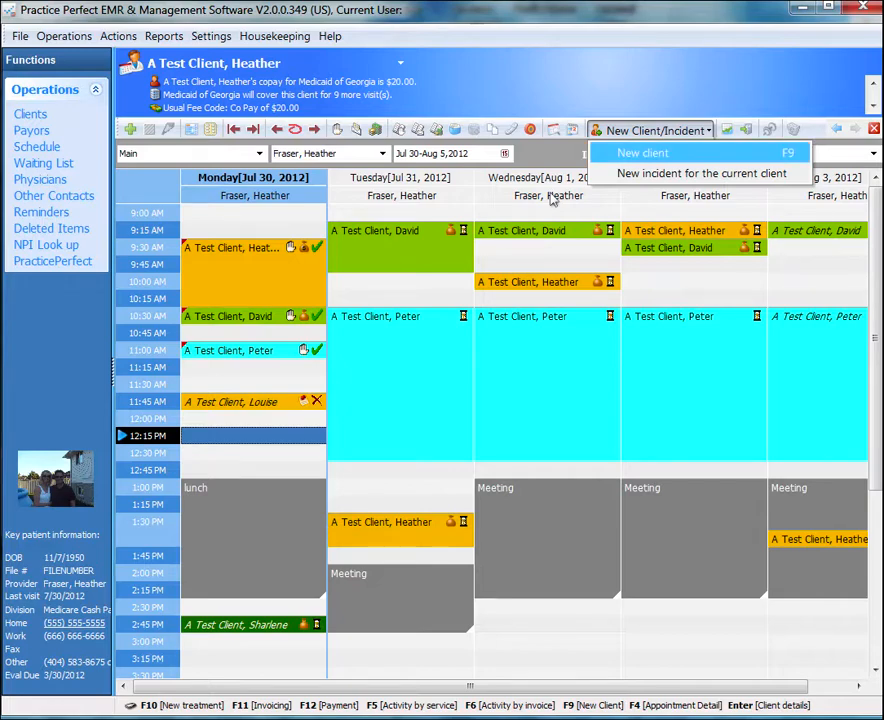
key("Return")
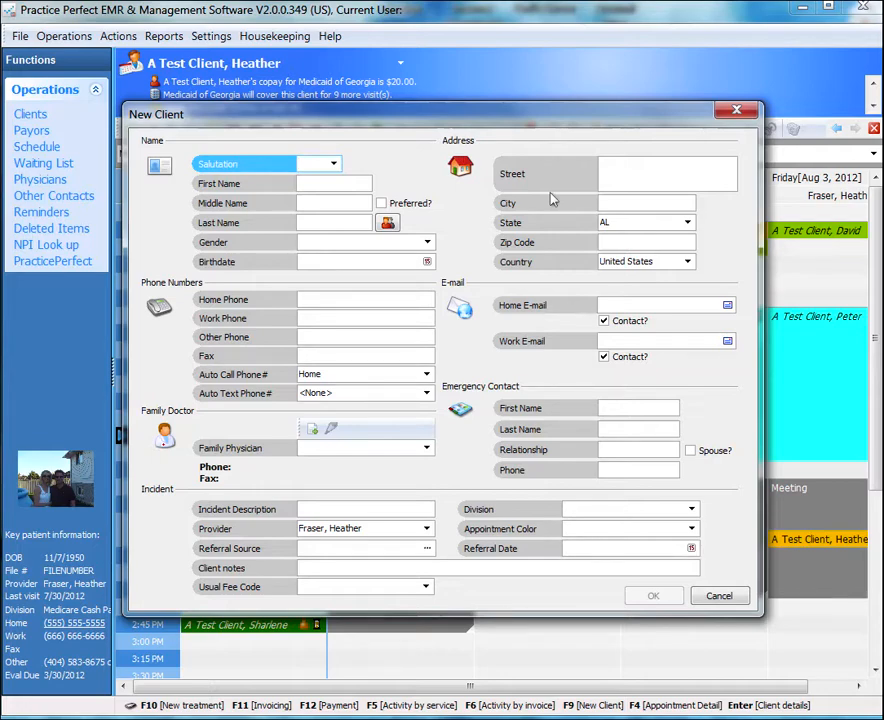
key("Page_Down")
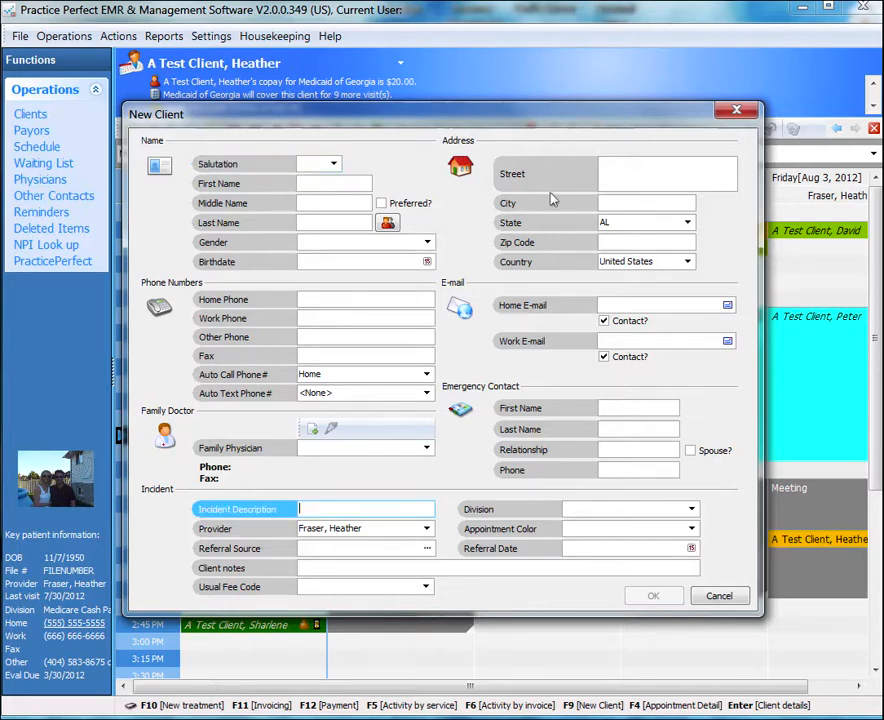
type("back pain")
Review the division and appointment color choices for the new client's incident, leaving both blank
key("Tab")
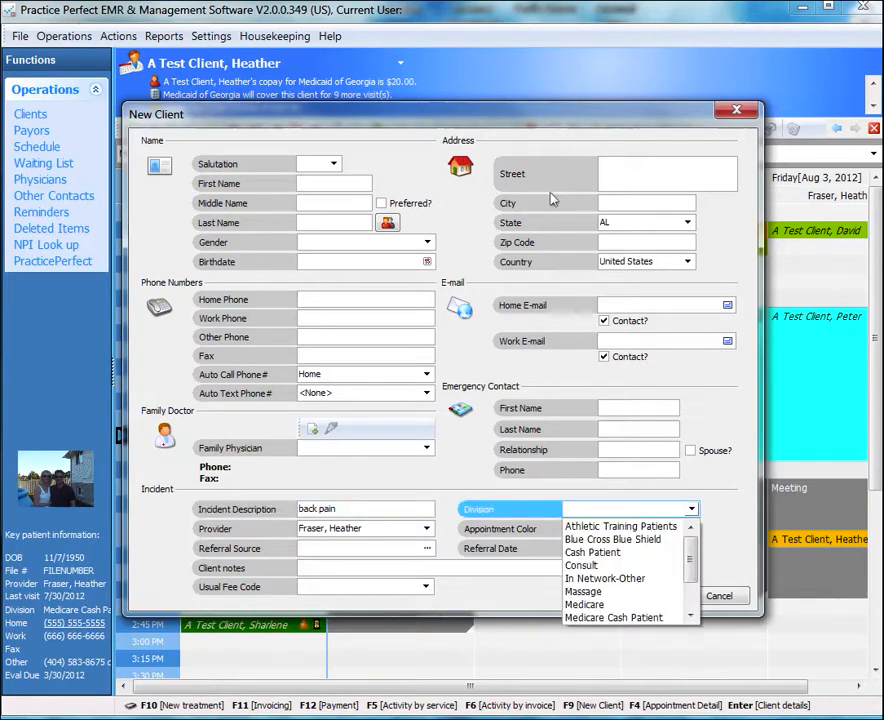
key("Tab")
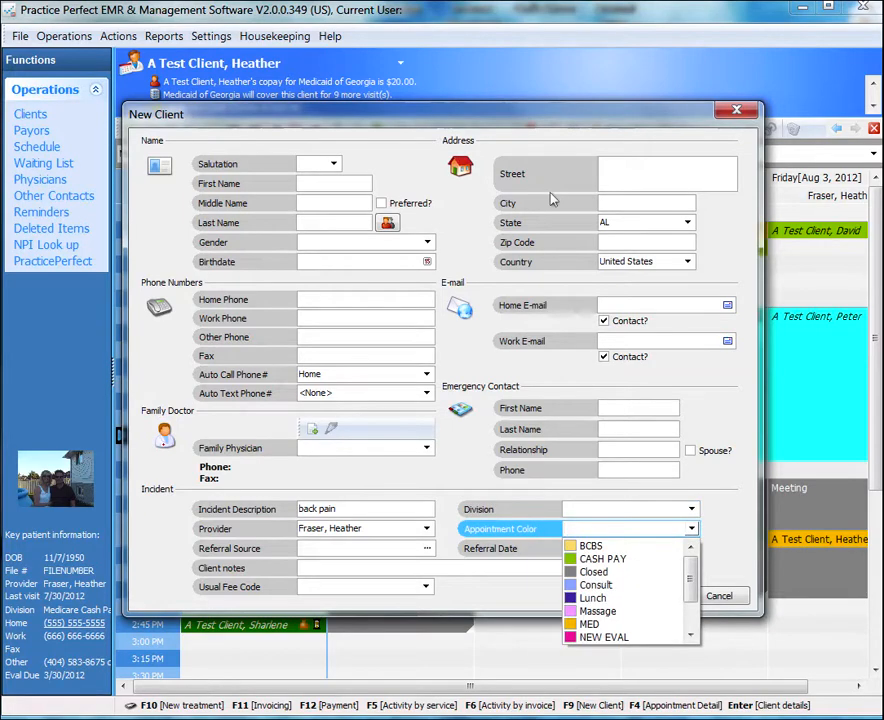
key("Escape")
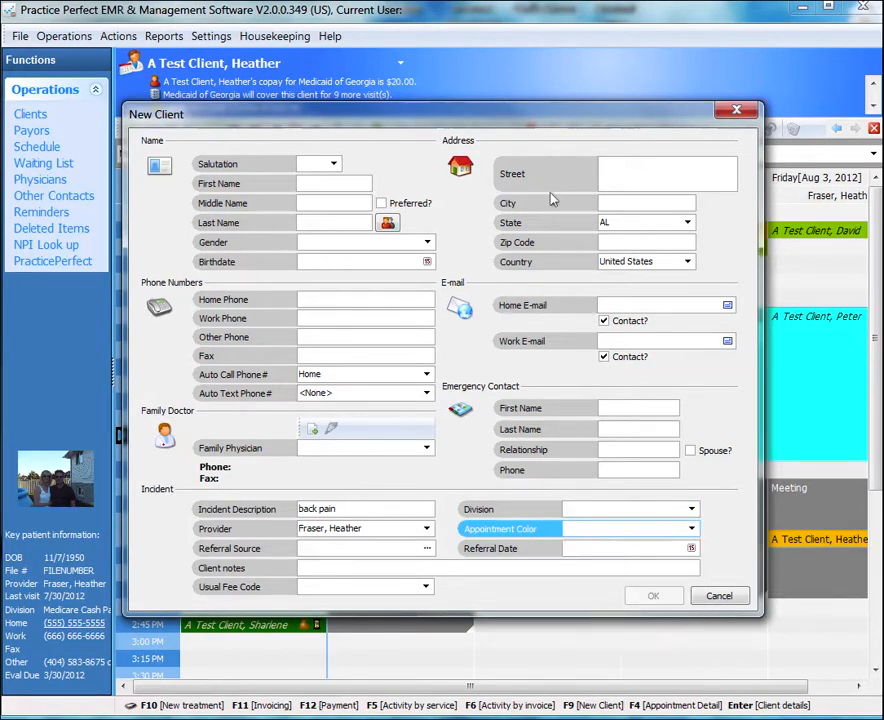
Start a new appointment in Monday's 12:15 PM slot with the NEW EVAL colour, and cancel it without saving
key("Escape")
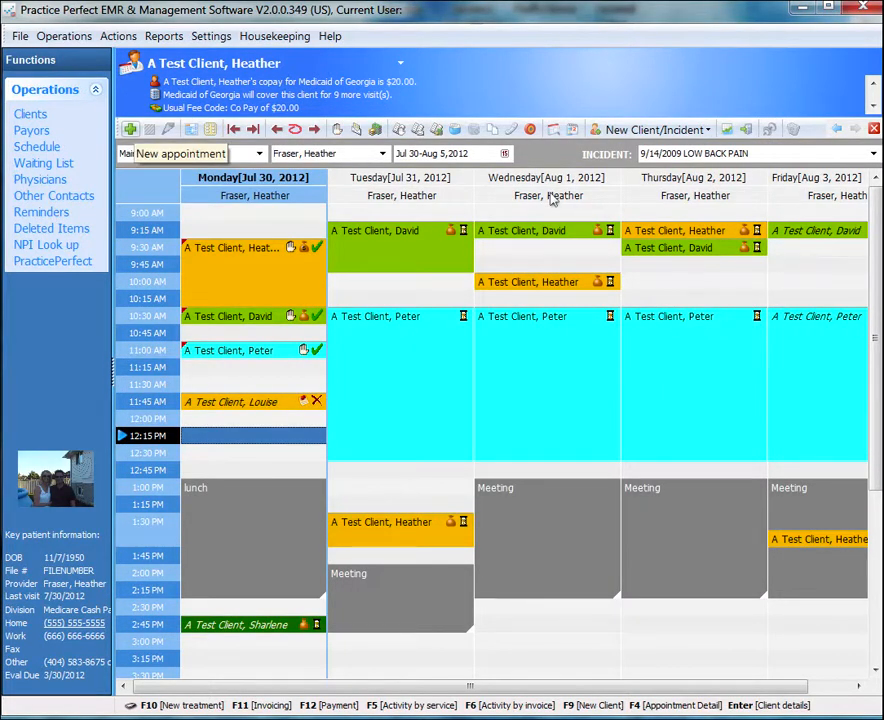
left_click(130, 129)
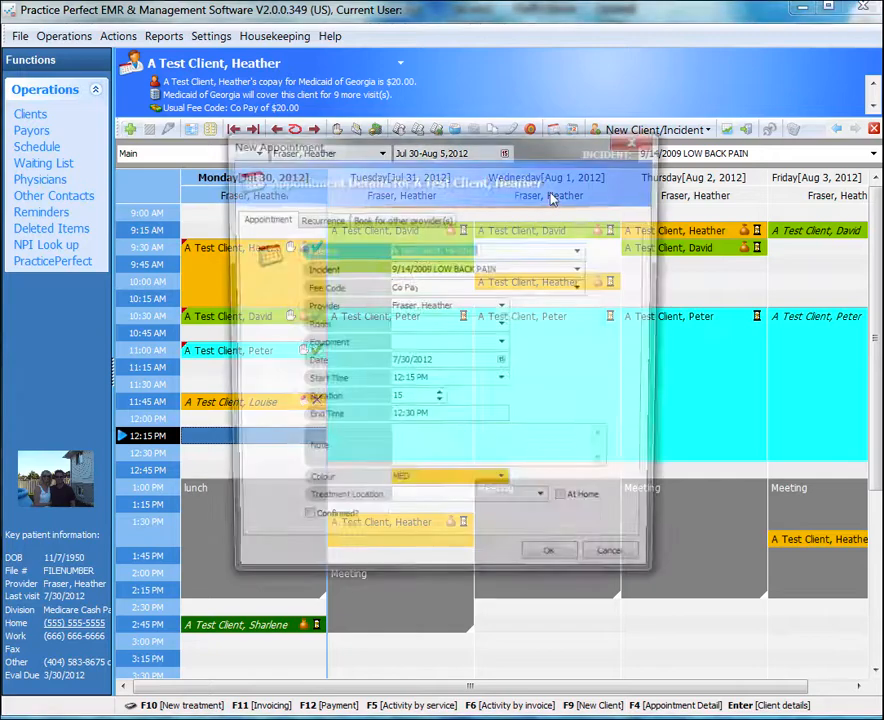
left_click(504, 486)
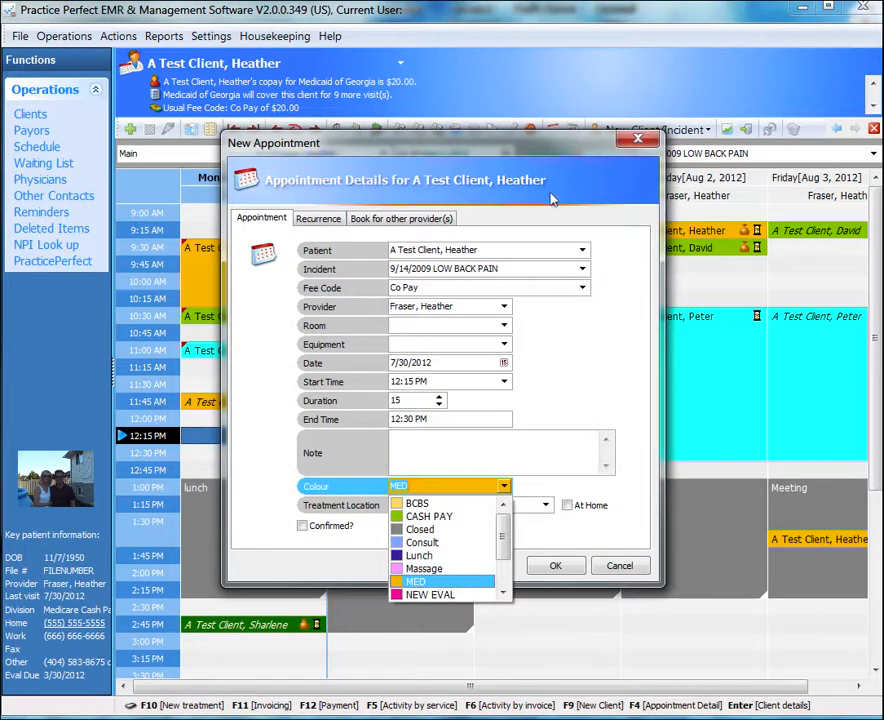
left_click(430, 595)
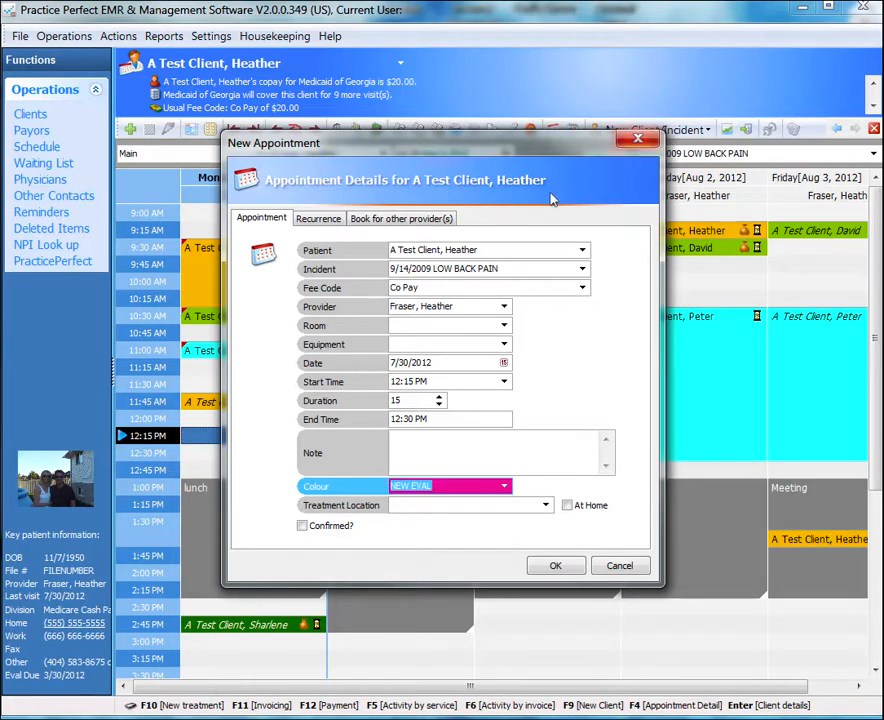
key("Escape")
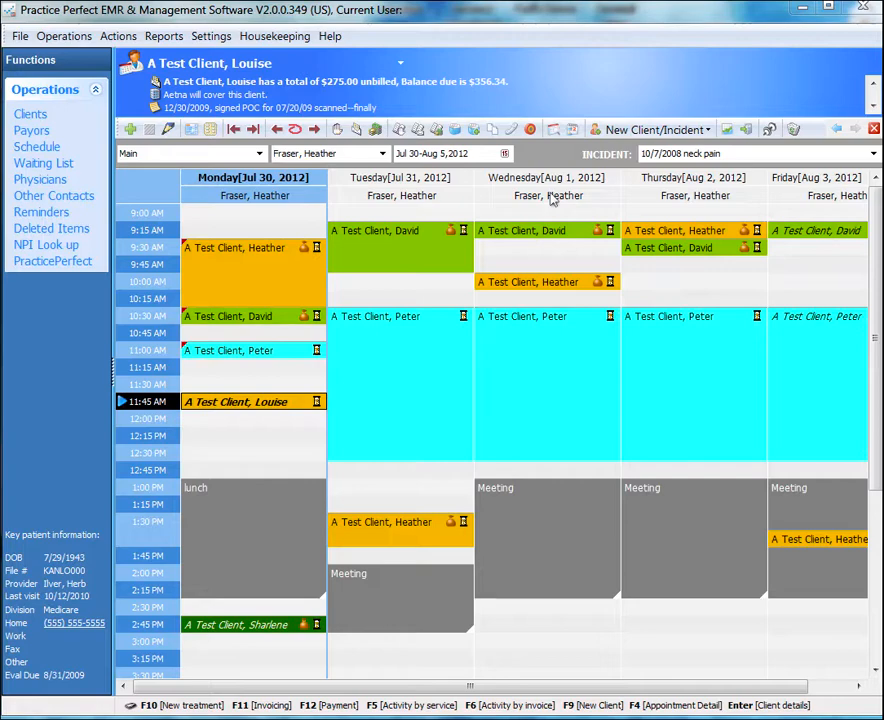
Examine the status options offered for the Monday appointments and Tuesday's 9:15 AM appointment, from Pending through Hold
key("space")
key("Down")
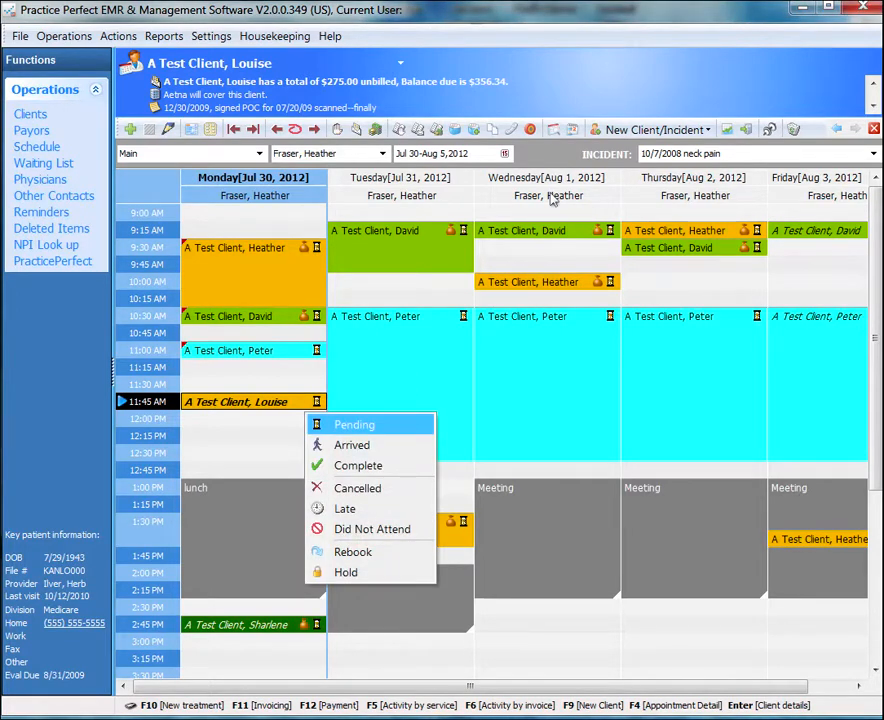
left_click(317, 350)
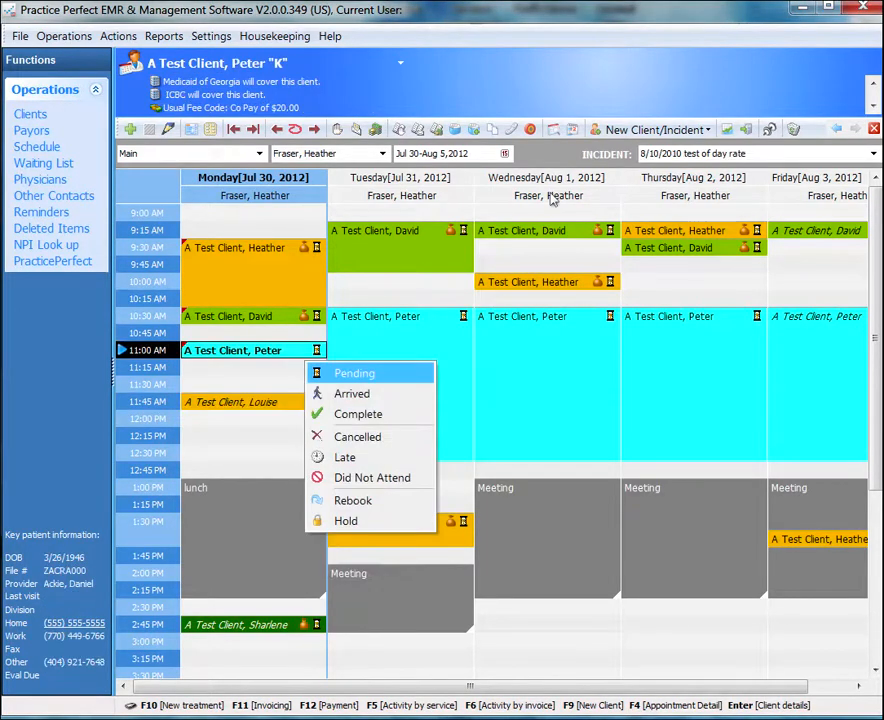
left_click(317, 316)
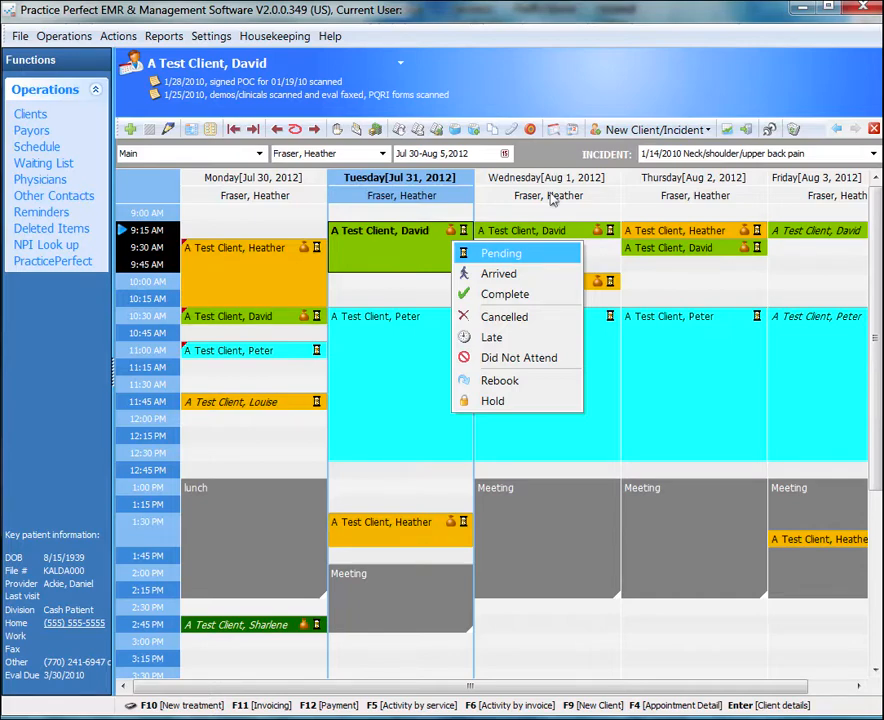
key("Down")
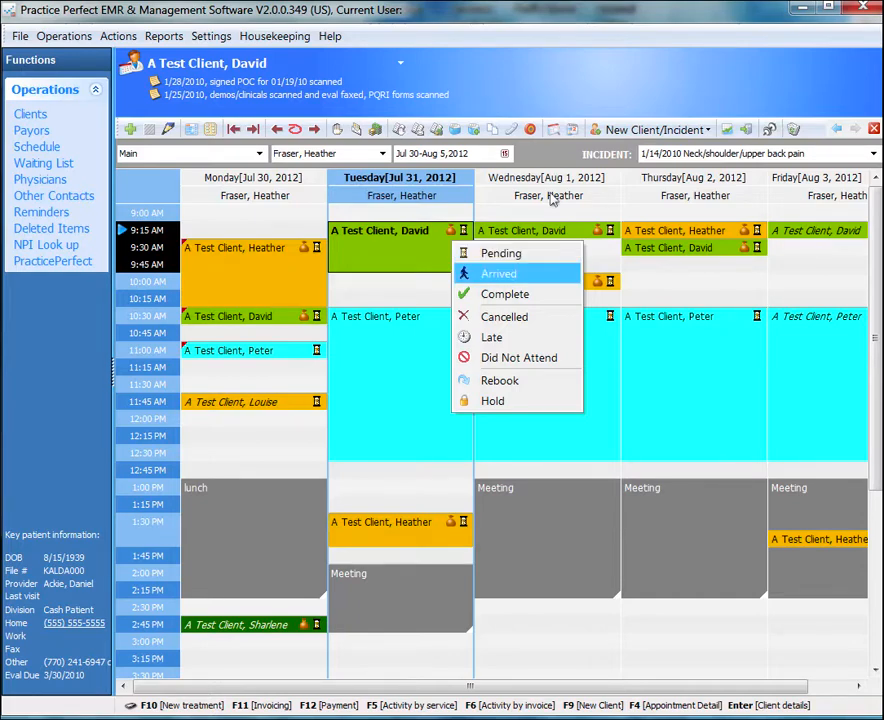
key("Down")
key("Down")
key("Down")
key("Down")
key("Down")
key("Down")
key("Up")
key("Up")
key("Up")
key("Up")
key("Up")
key("Up")
key("Down")
key("Down")
key("Down")
key("Down")
key("Down")
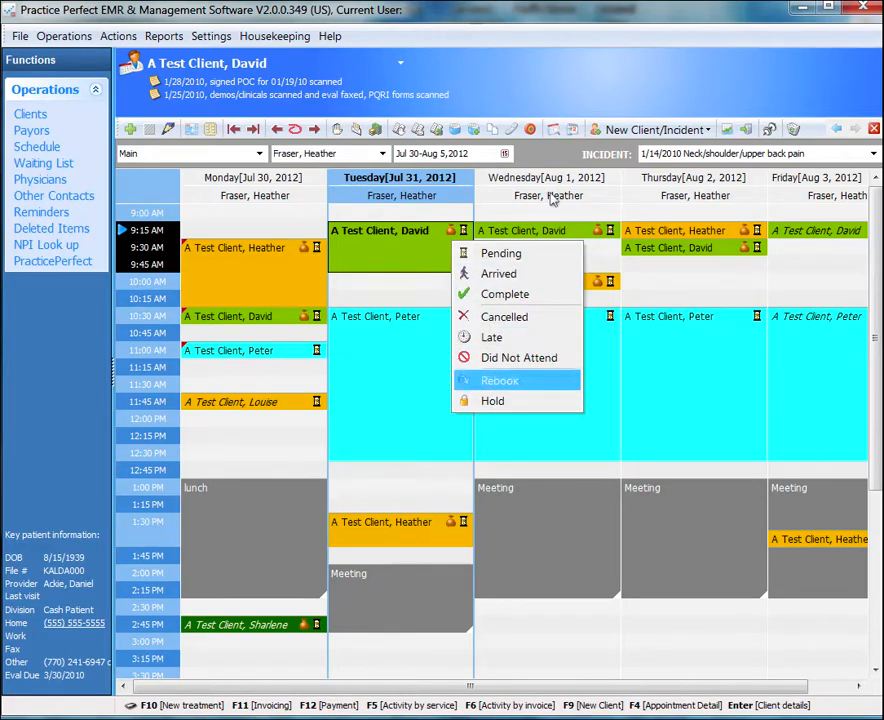
key("Down")
key("Up")
key("Up")
key("Up")
key("Up")
key("Up")
key("Up")
key("Down")
key("Down")
key("Down")
key("Down")
key("Down")
key("Down")
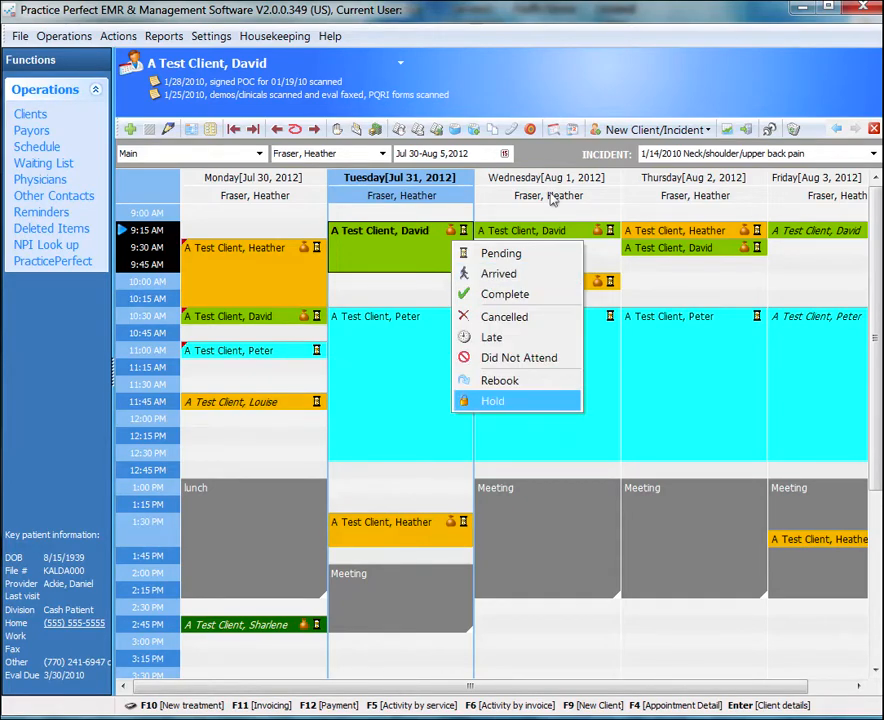
left_click(250, 350)
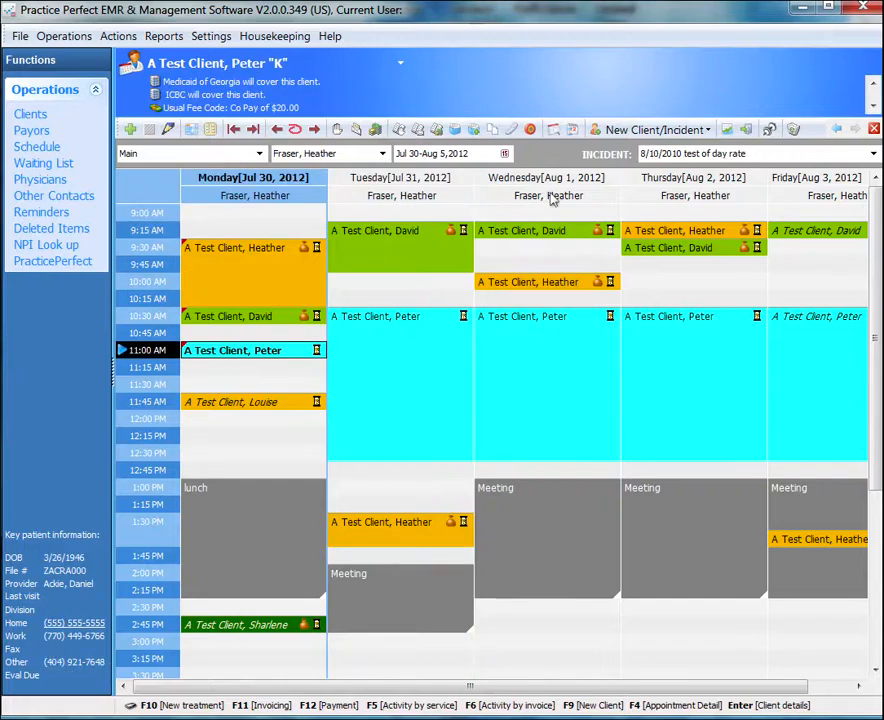
Lengthen Monday's 11:45 AM appointment so that it also covers the 12:00, 12:15 and 12:30 PM slots
key("Up")
key("Up")
key("Up")
key("Up")
key("Up")
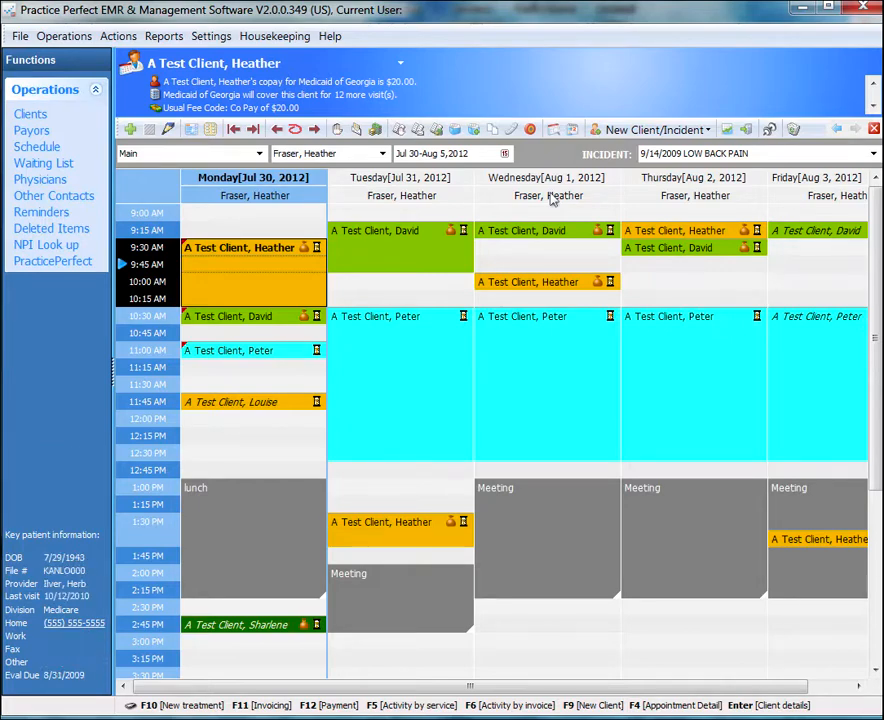
key("Down")
key("Down")
key("Down")
key("shift+Down")
key("shift+Down")
key("shift+Down")
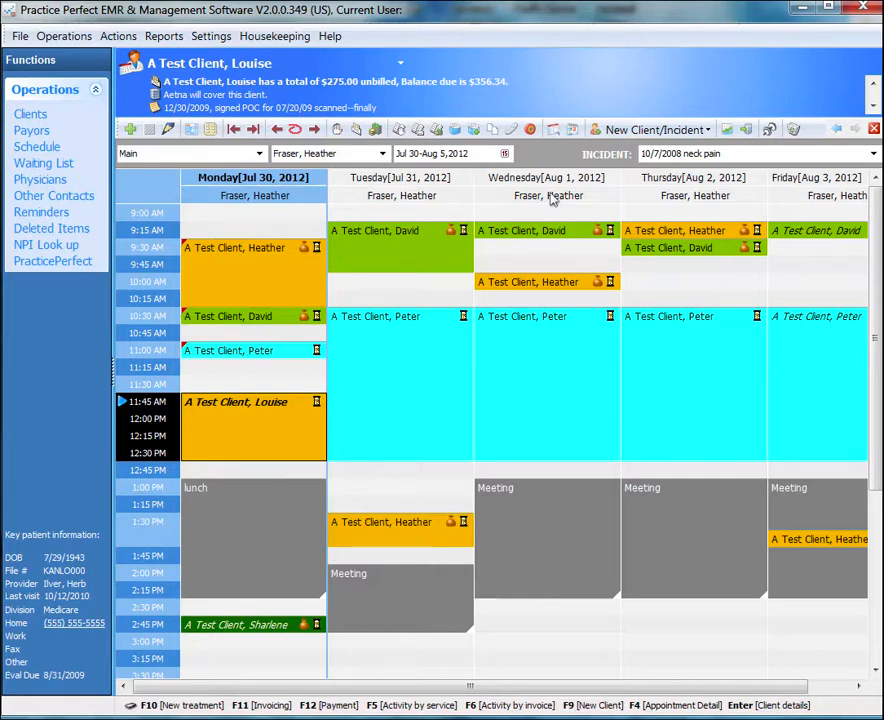
Find all pending appointments of the client booked on Monday at 11:00 AM
key("Up")
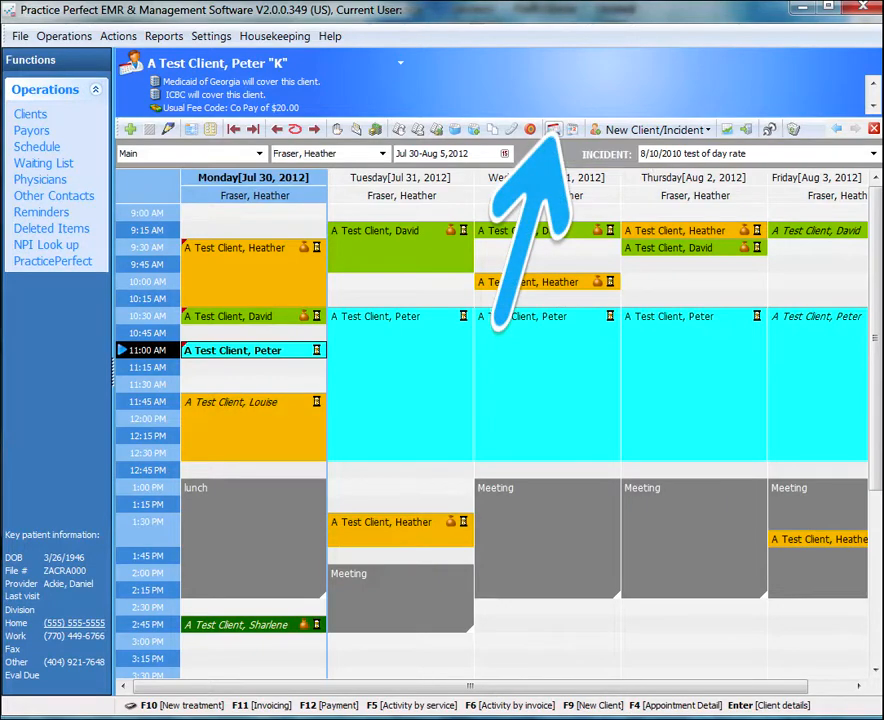
left_click(553, 129)
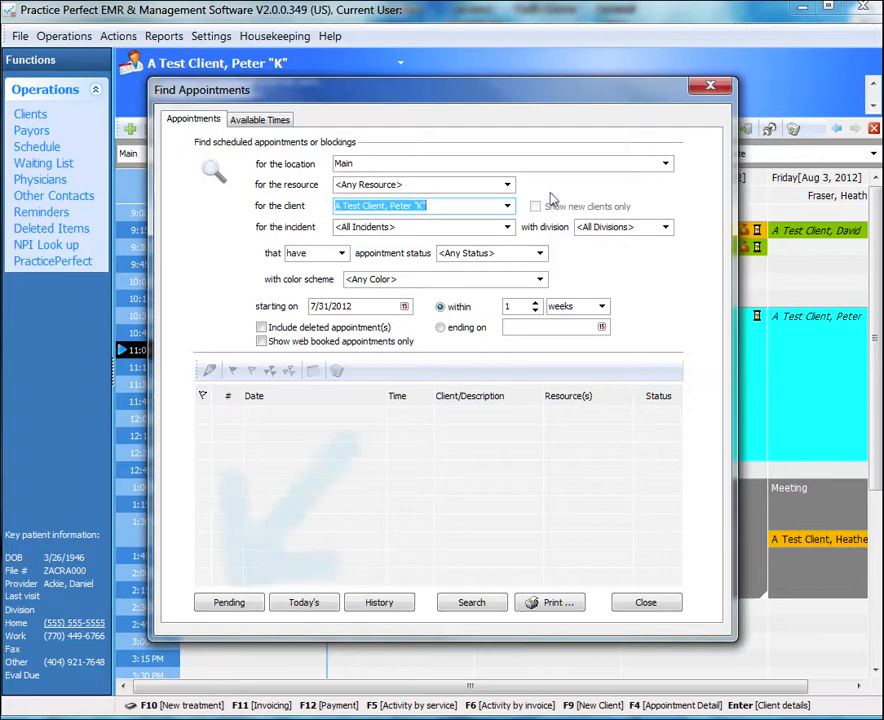
left_click(229, 602)
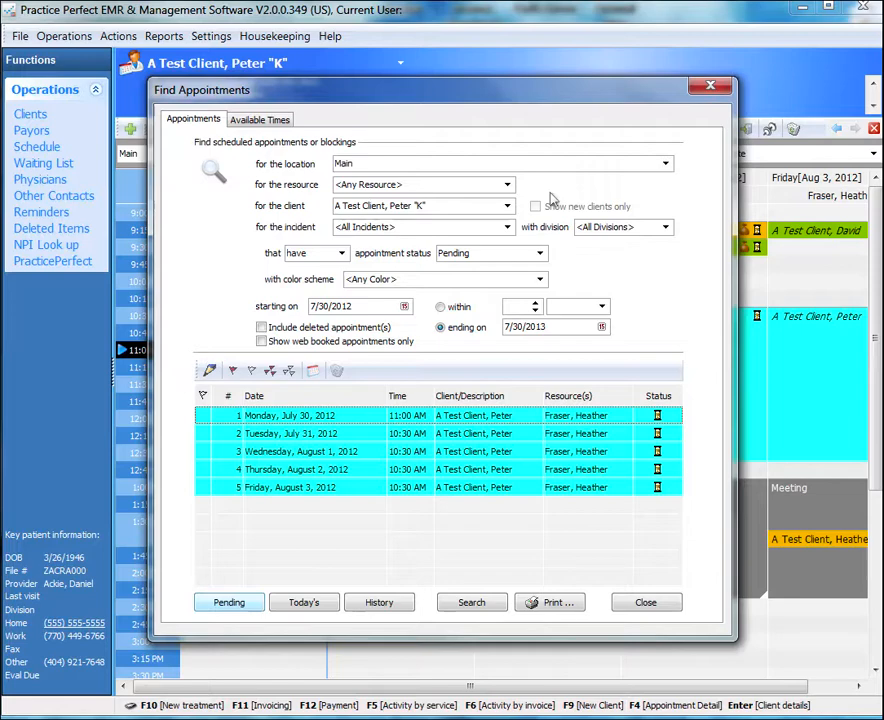
Preview the printout of the client's pending appointments, and return to the appointment search without printing
key("alt+p")
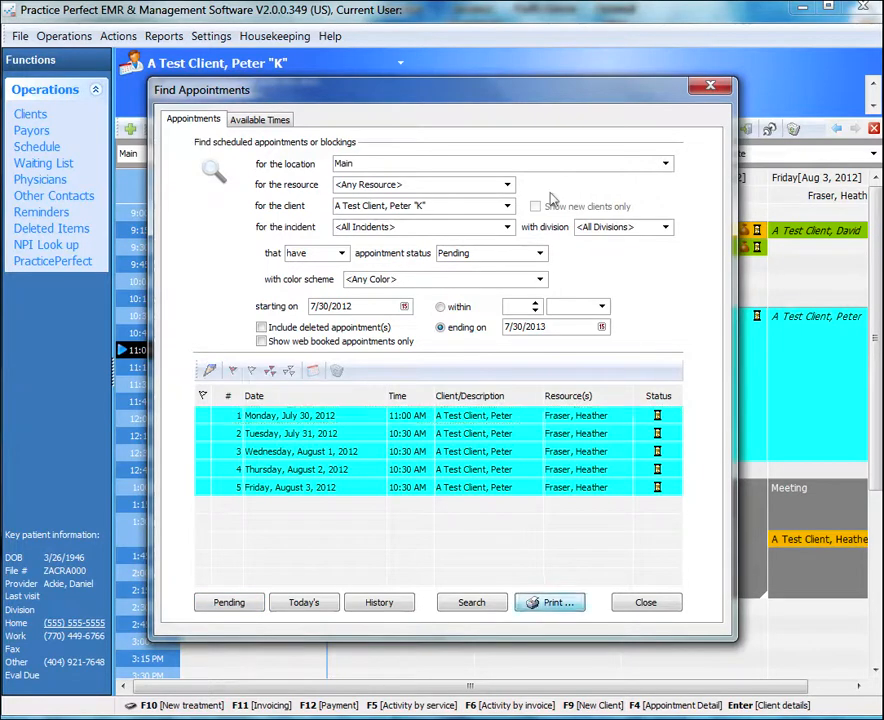
key("Return")
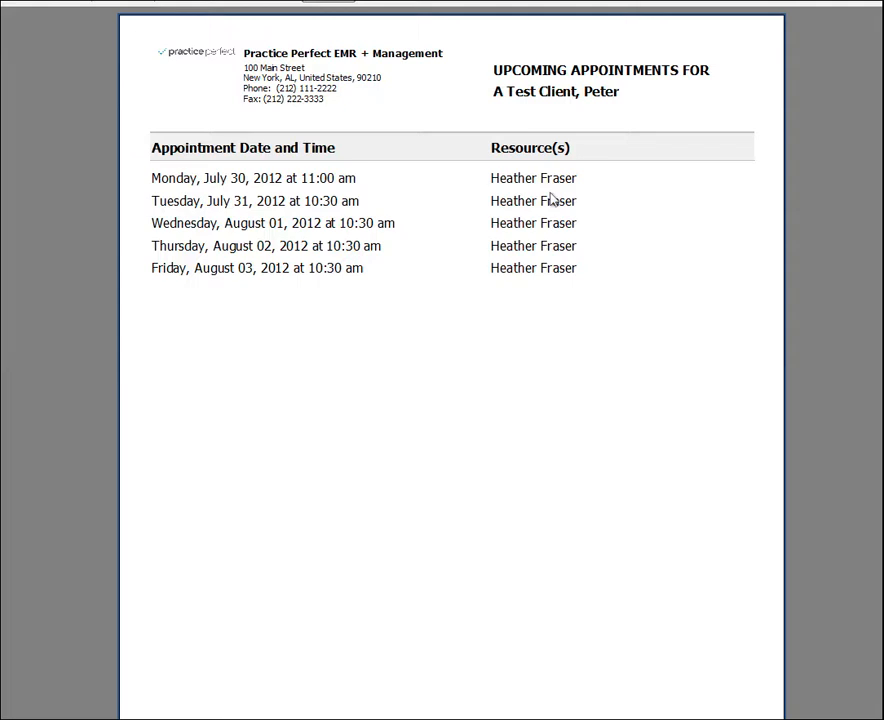
key("Escape")
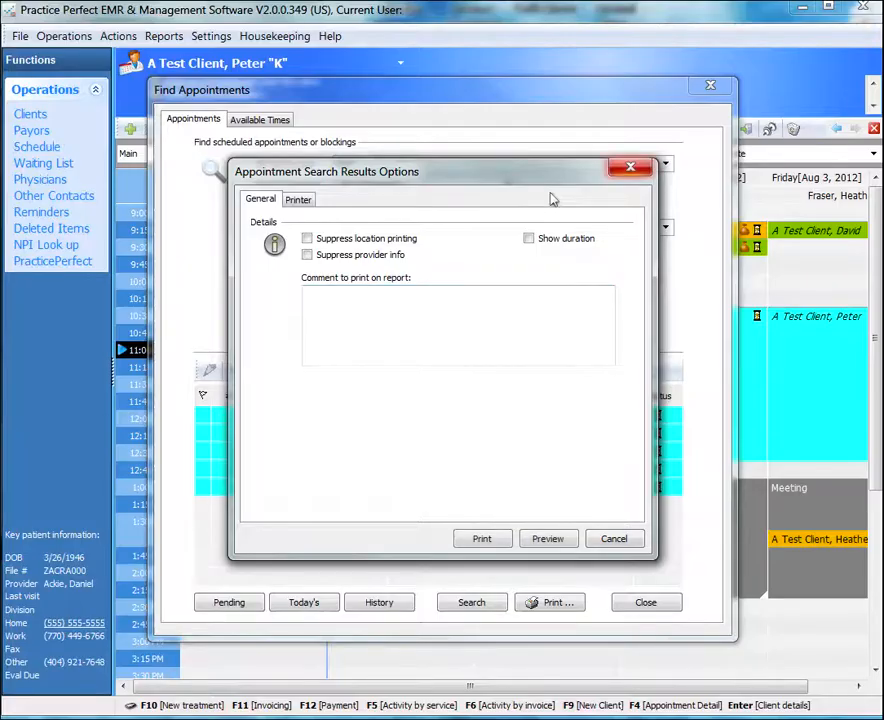
key("Escape")
Examine the appointment status choices and the start and end date criteria of the appointment search, and close it
left_click(540, 253)
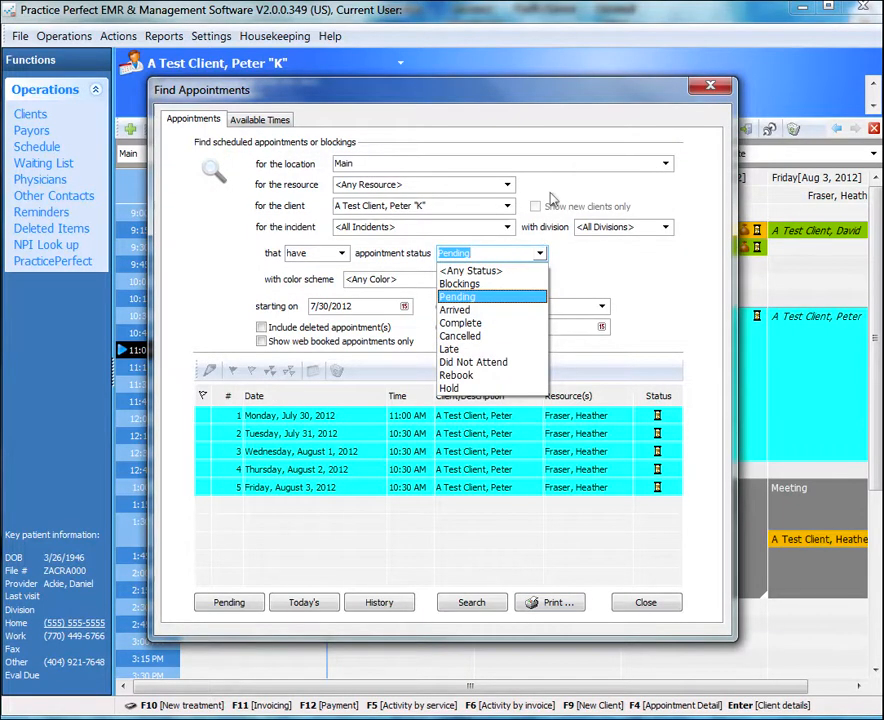
left_click(540, 253)
left_click(540, 253)
left_click(540, 253)
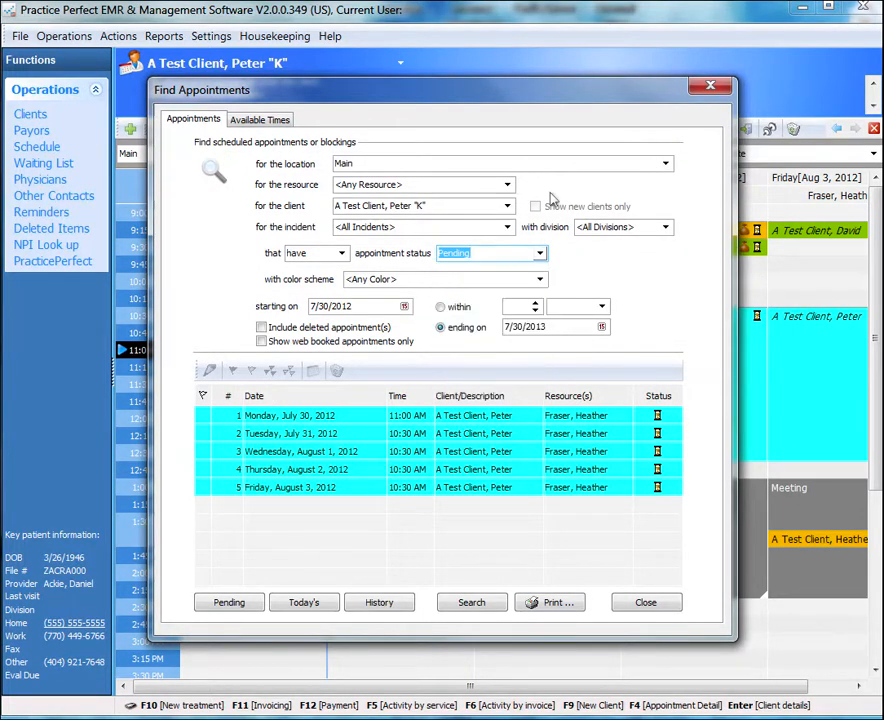
left_click(404, 307)
left_click(404, 307)
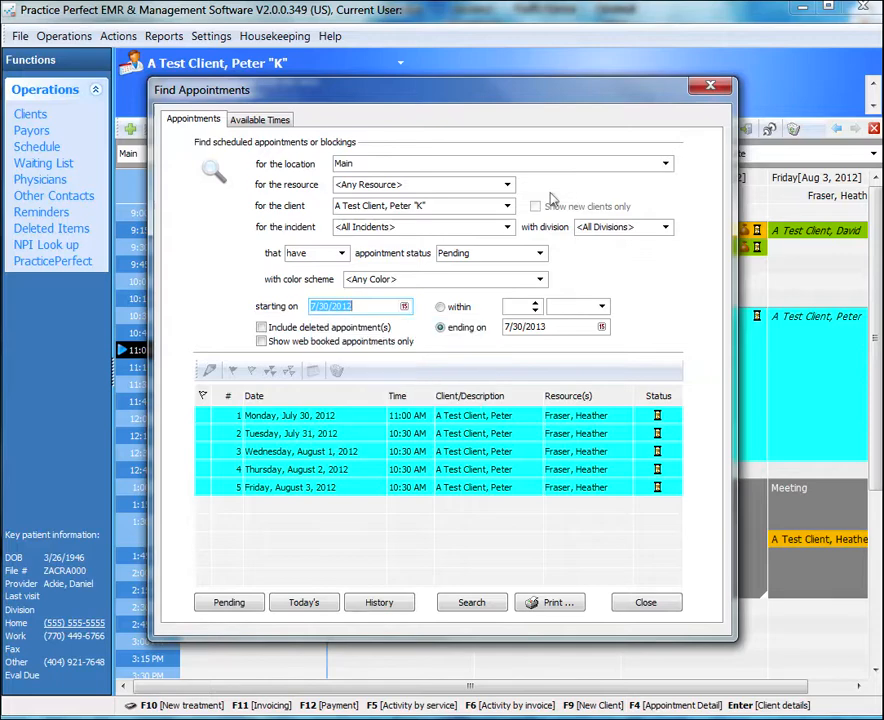
left_click(601, 327)
left_click(601, 327)
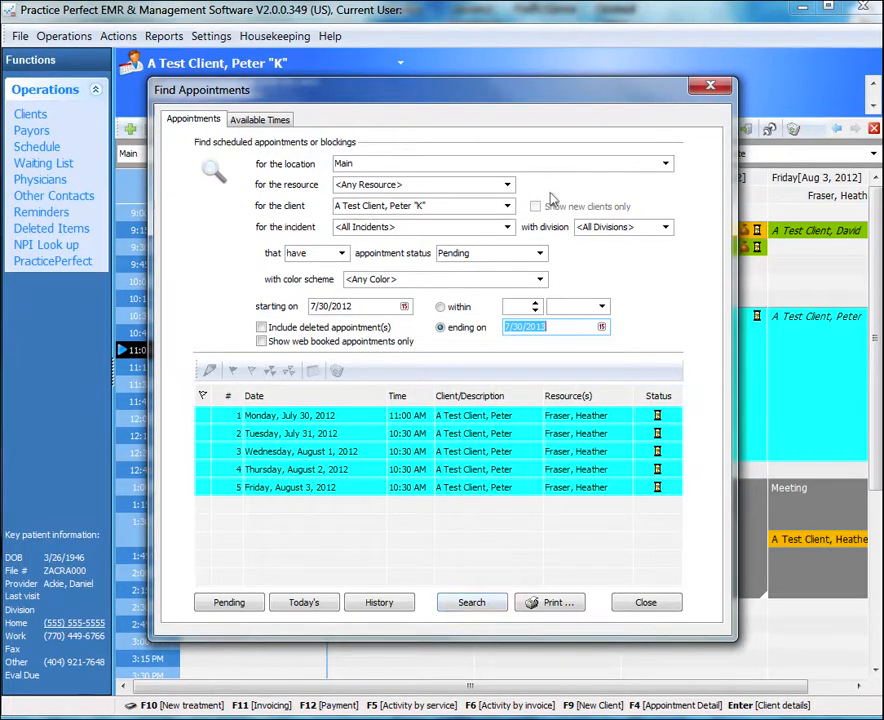
left_click(540, 253)
left_click(540, 253)
left_click(540, 253)
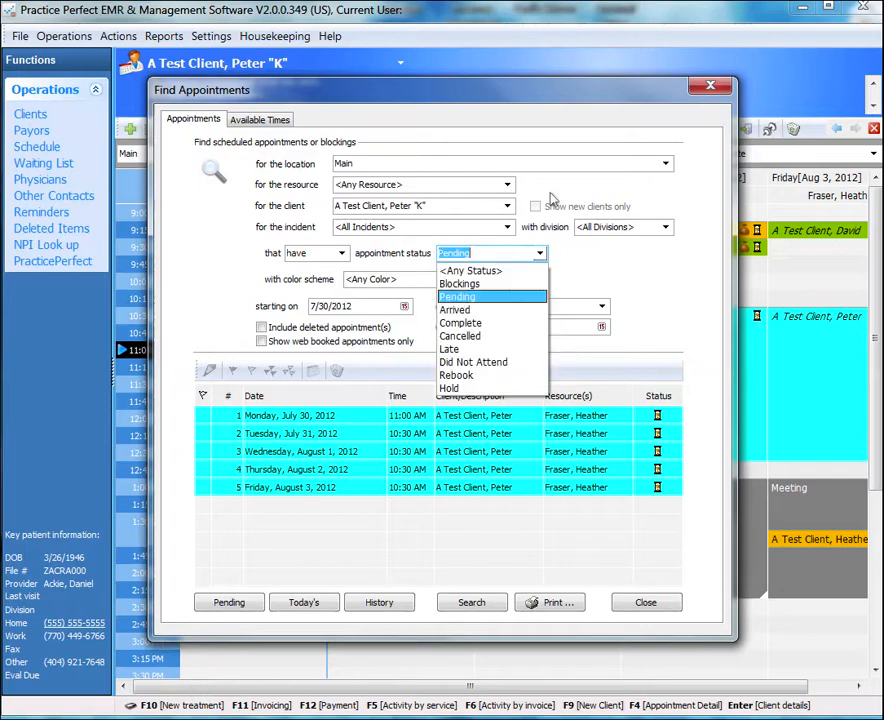
left_click(550, 193)
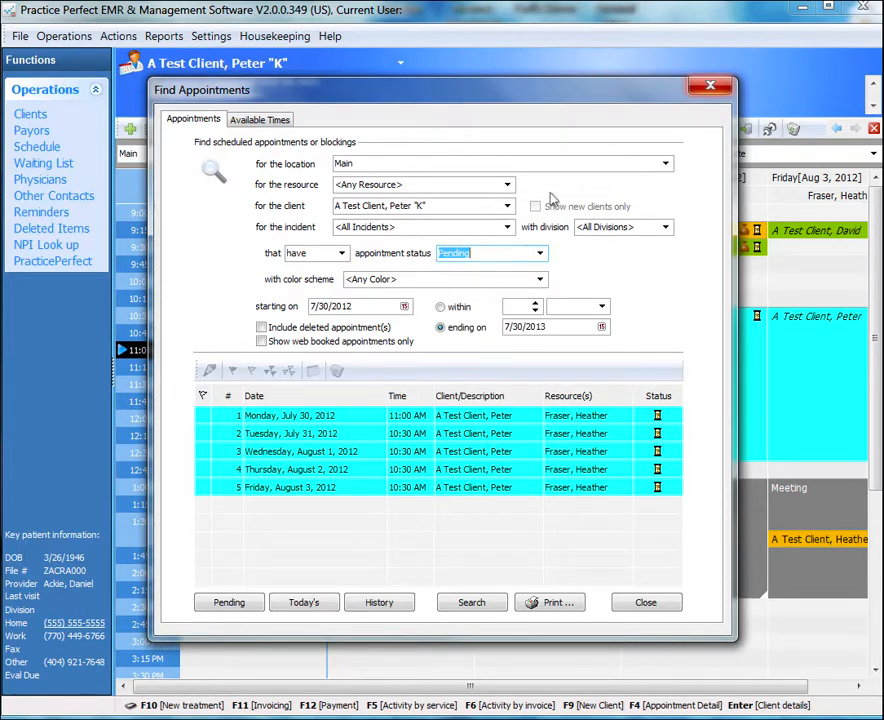
left_click(711, 86)
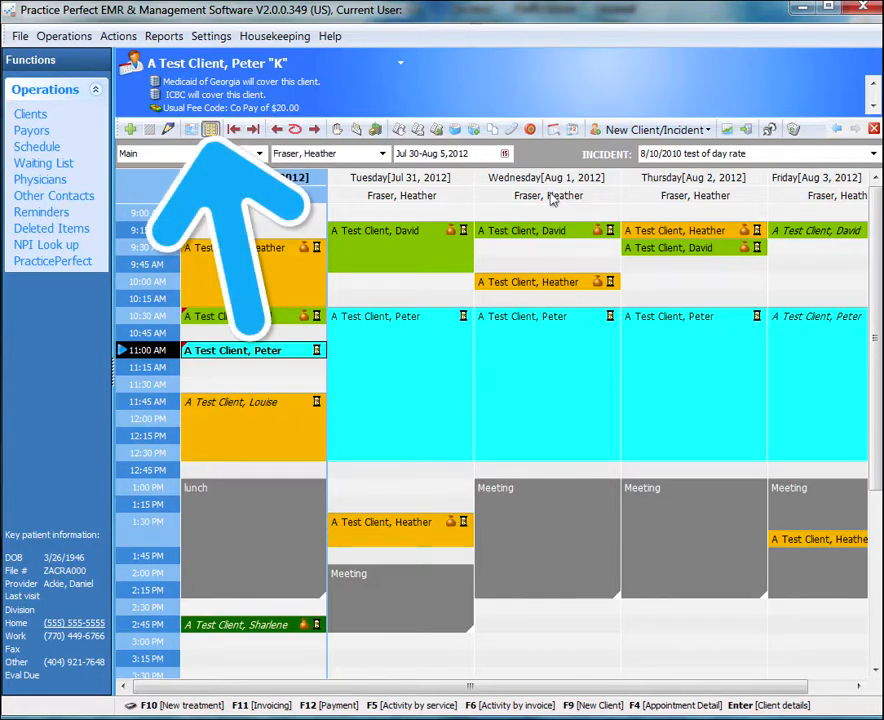
Bring up label printing for the Monday 11:00 AM client with DYMO Labels (28mm x 89mm), and cancel it
left_click(210, 129)
left_click(315, 251)
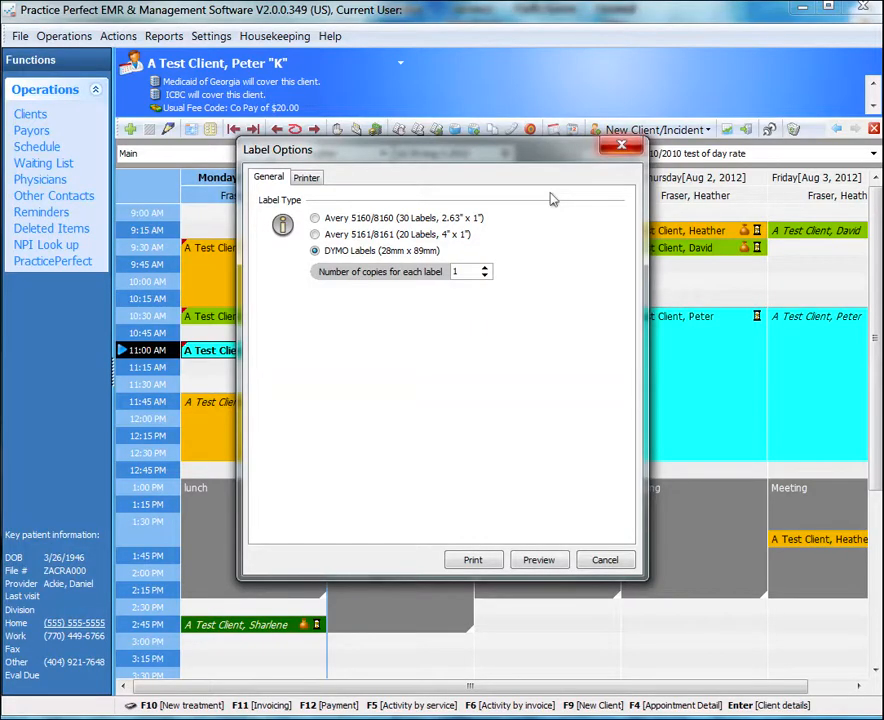
key("Escape")
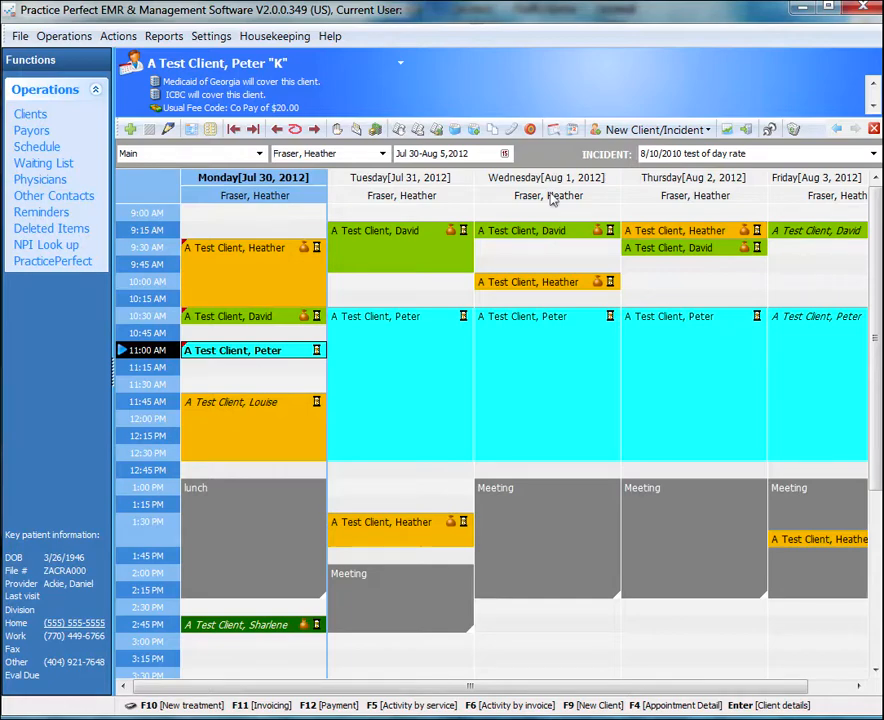
right_click(550, 200)
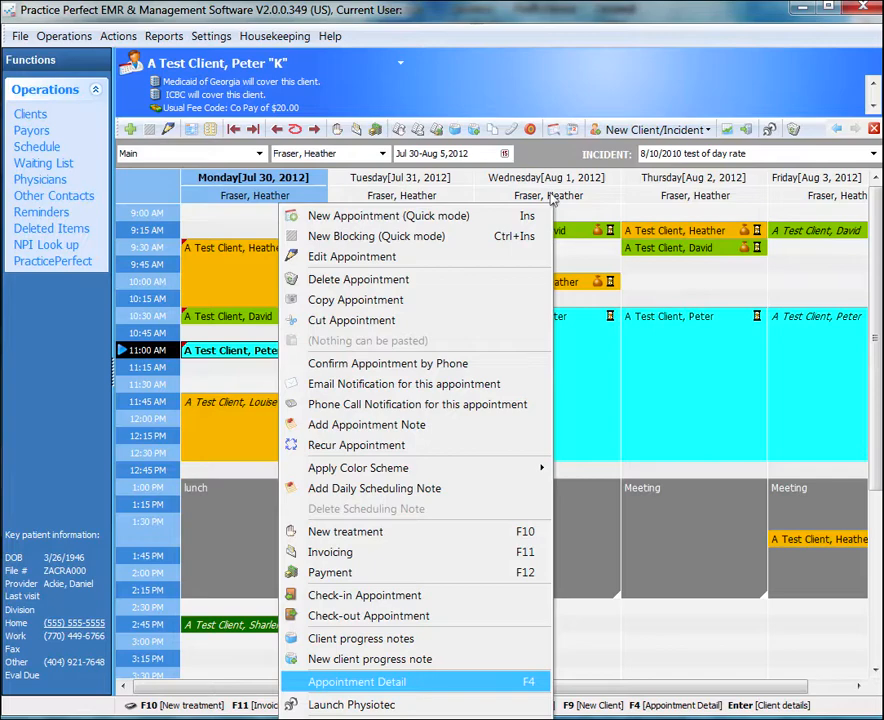
key("Return")
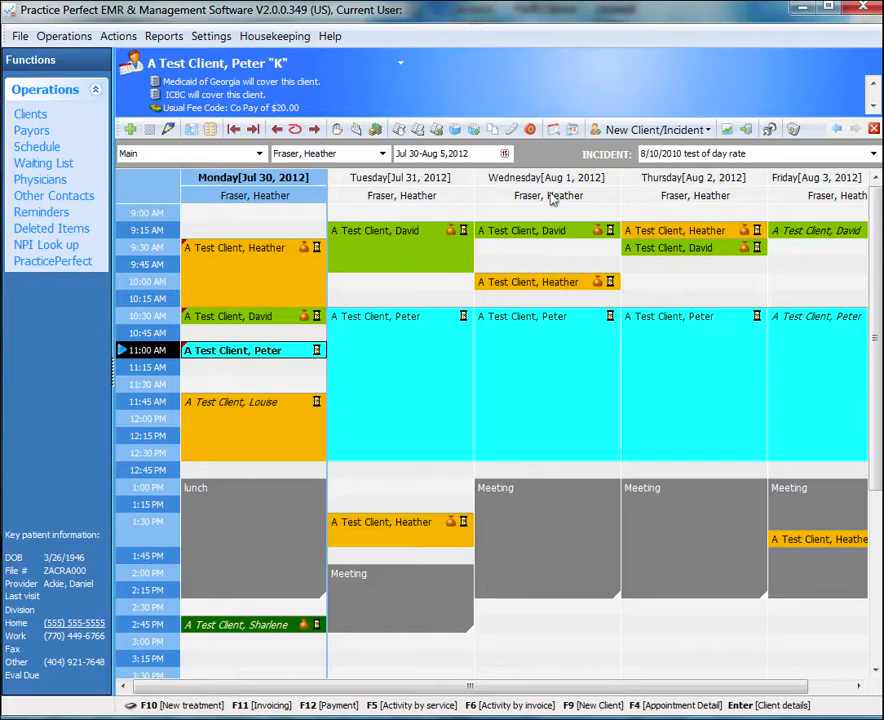
Open the profile of the client booked on Monday at 9:30 AM from the schedule
key("Up")
key("Up")
key("Up")
key("Up")
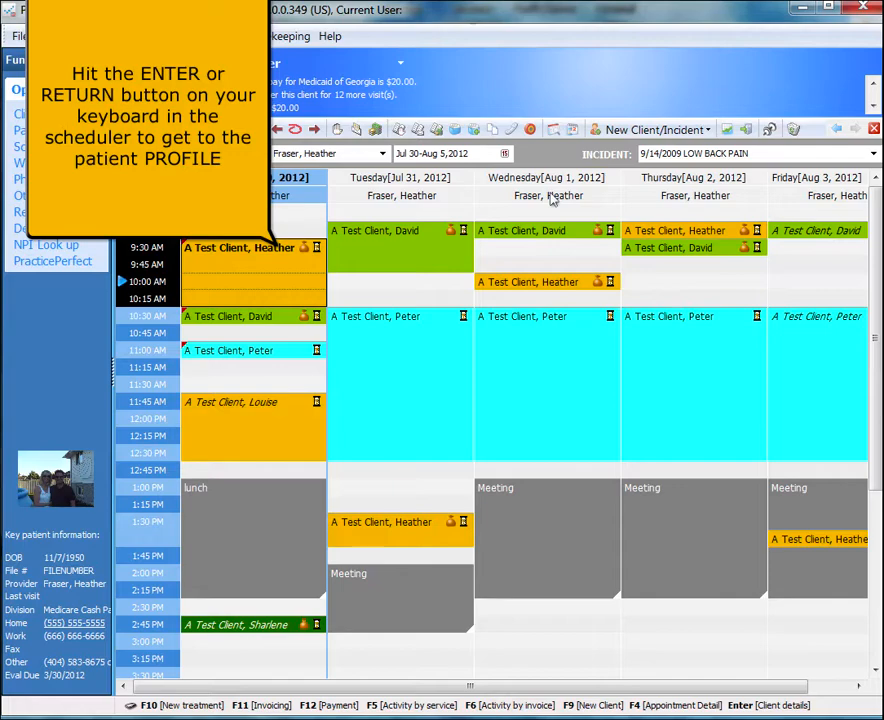
key("Return")
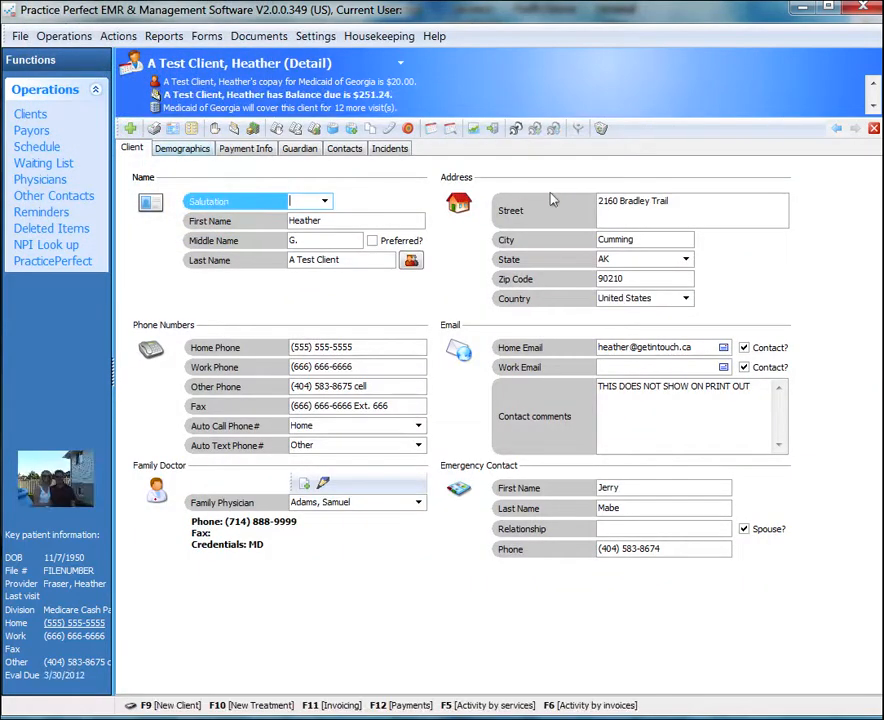
Go through the sections of the client's profile up to the incident details
key("ctrl+Tab")
key("ctrl+Tab")
key("ctrl+Tab")
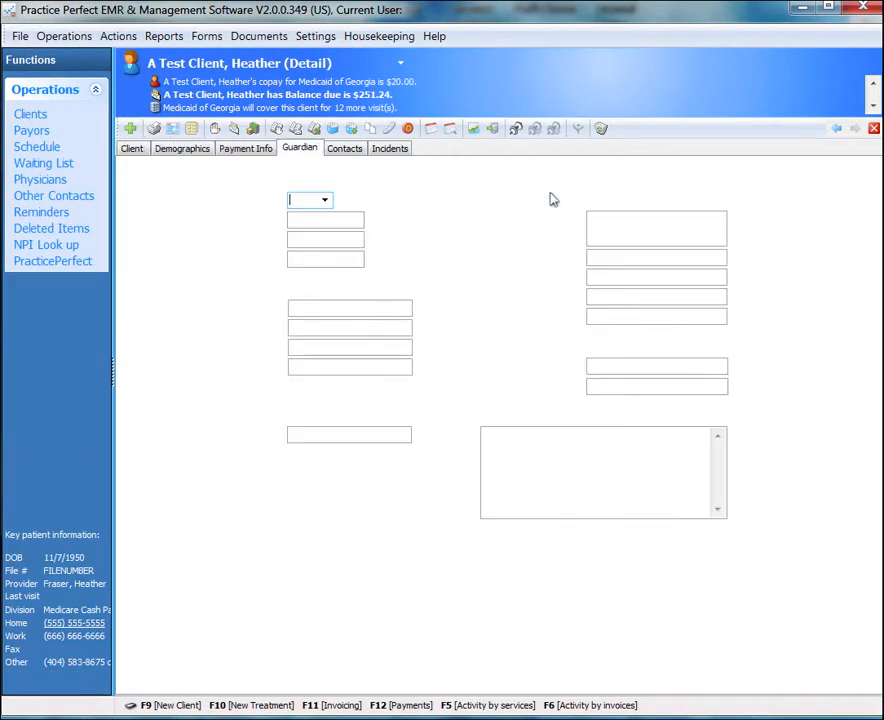
key("ctrl+Tab")
key("ctrl+Tab")
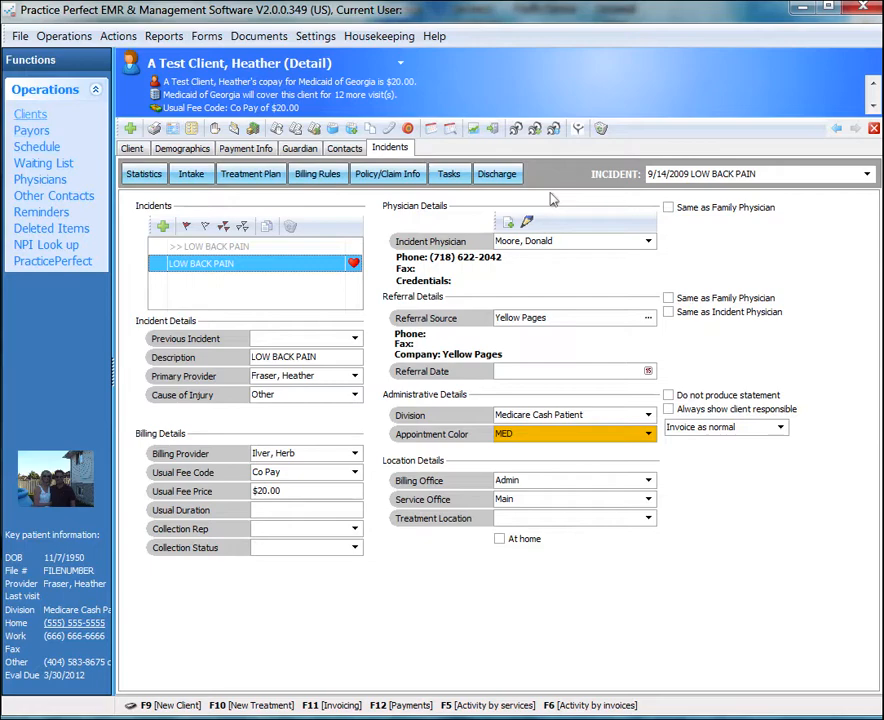
Bring up the active clients list, return to the schedule, and reopen the profile of the client booked on Monday at 9:30 AM
left_click(30, 114)
left_click(193, 241)
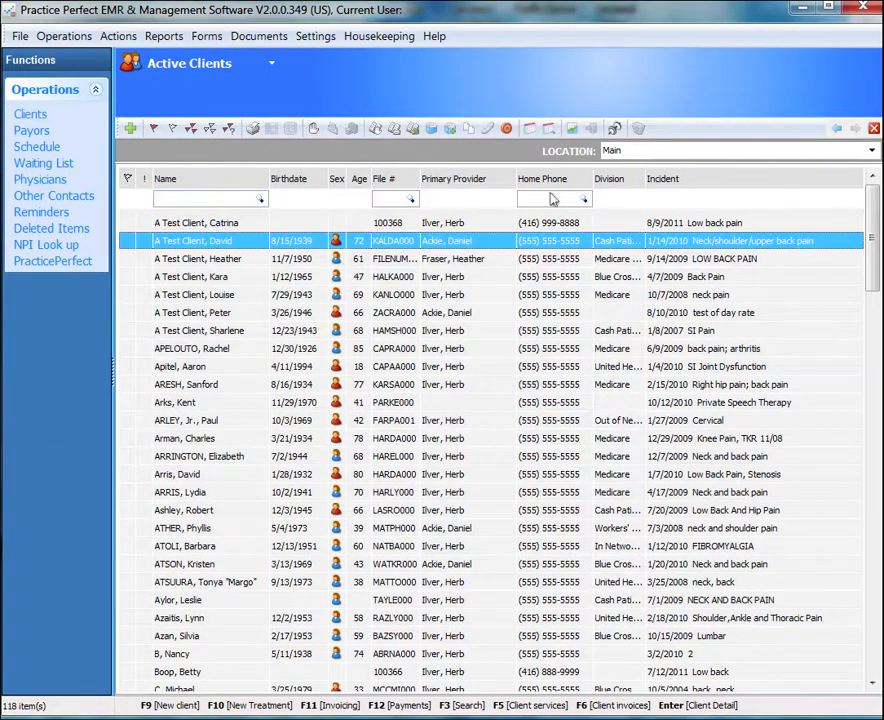
key("Return")
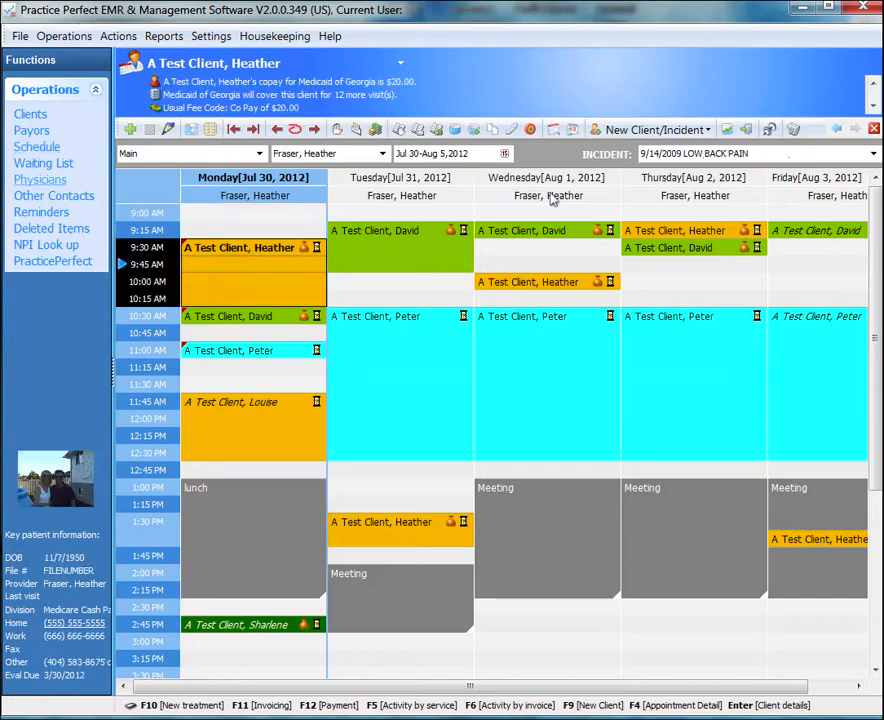
key("Return")
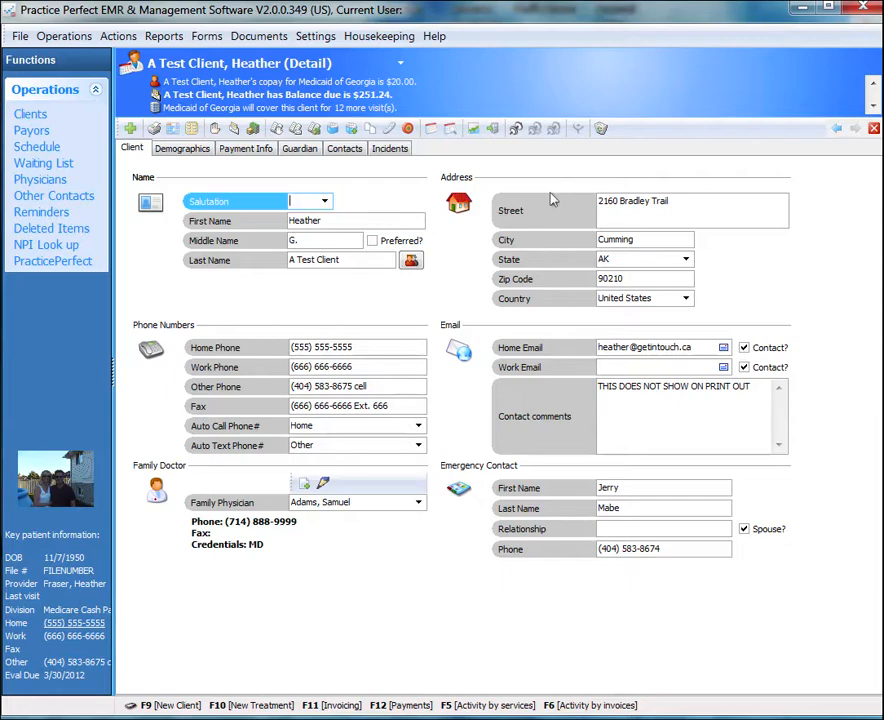
Replace the client's home phone number in the profile
key("Page_Down")
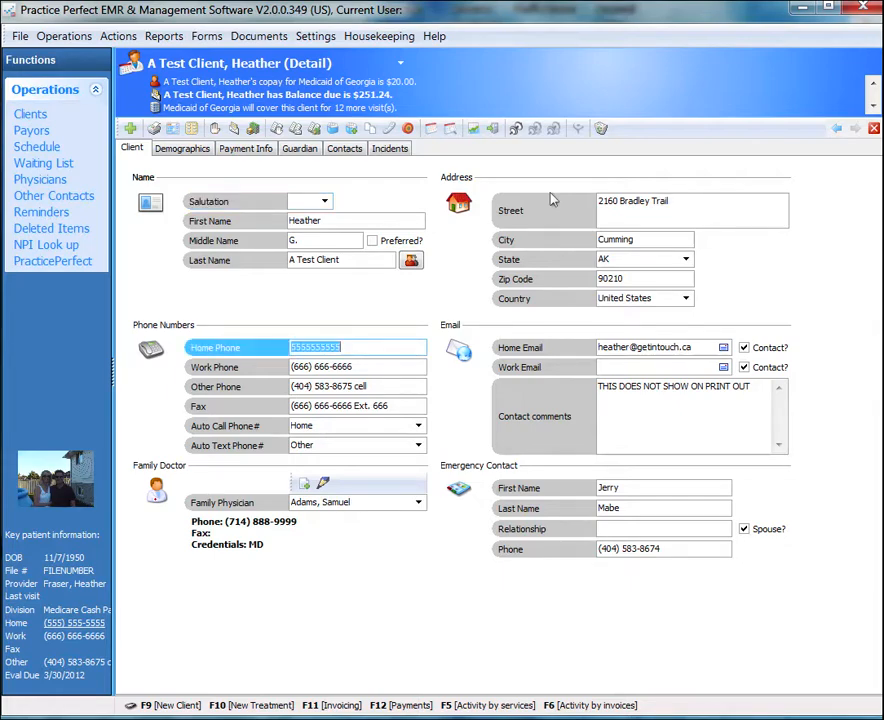
type("4444444444")
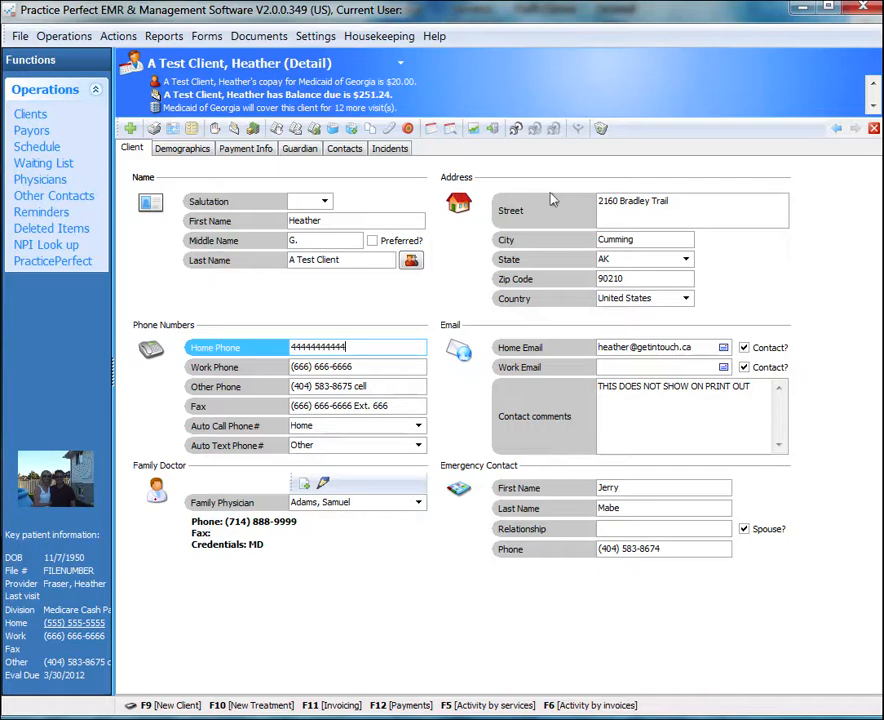
key("Tab")
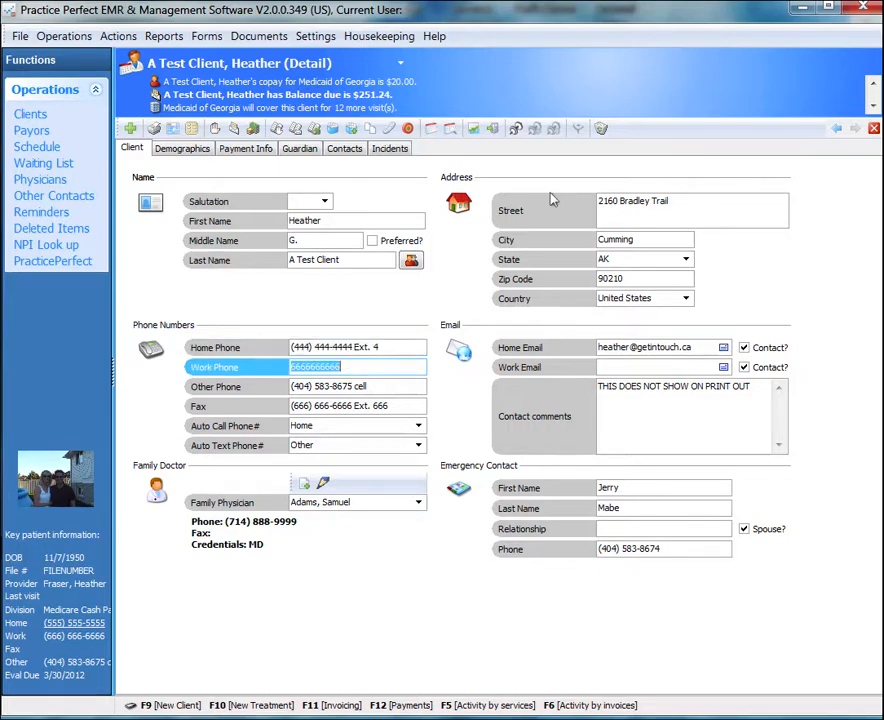
Go through the client's email fields, family physician choices and emergency contact details
key("Tab")
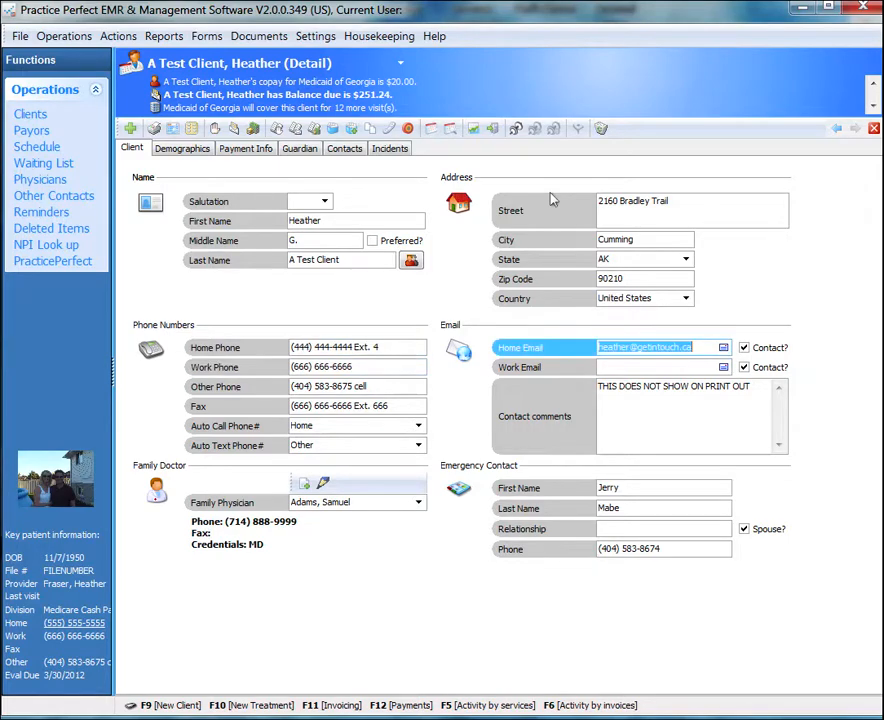
key("Tab")
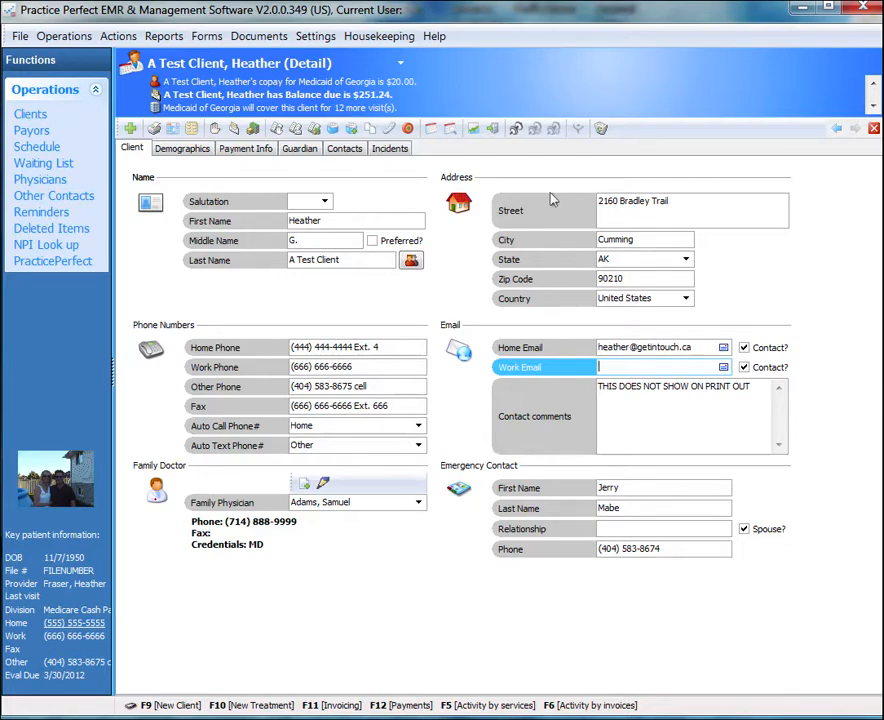
key("Tab")
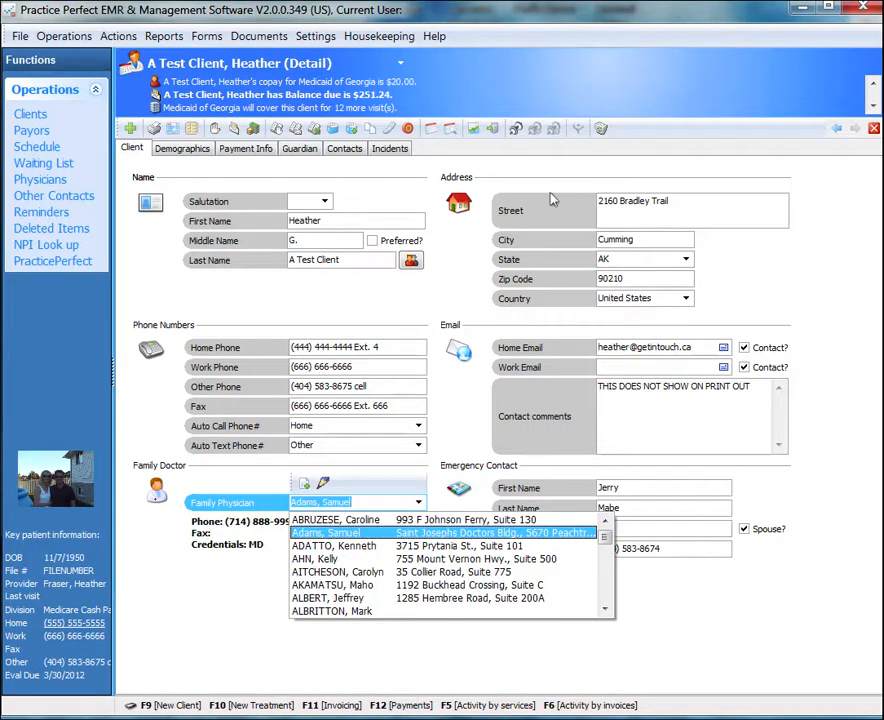
key("Tab")
key("Tab")
key("Tab")
key("Tab")
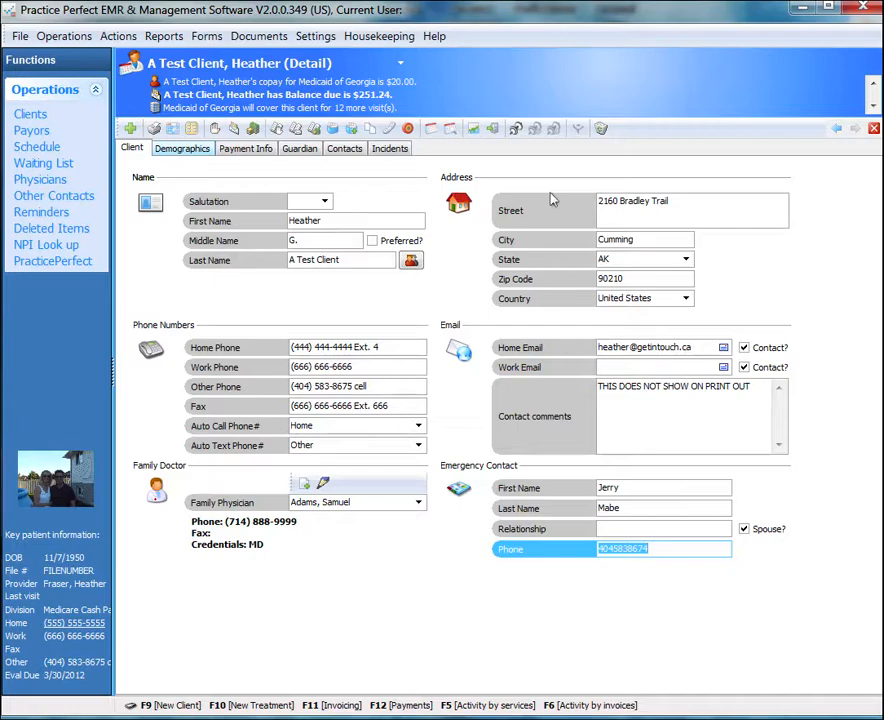
Examine the client's demographics and photo, and the payment type choices for Card 1
key("Tab")
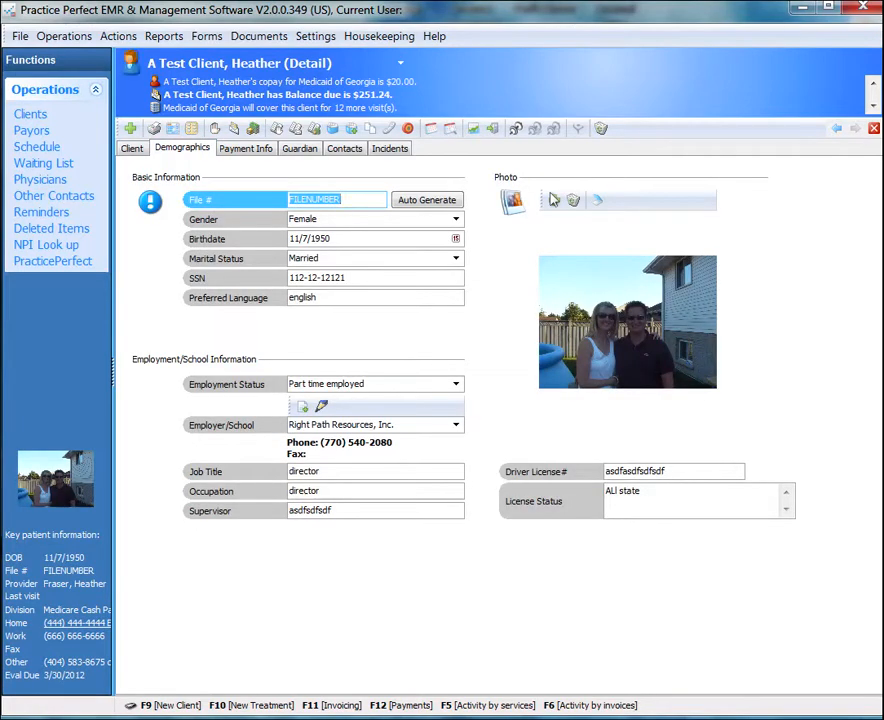
key("Tab")
key("Tab")
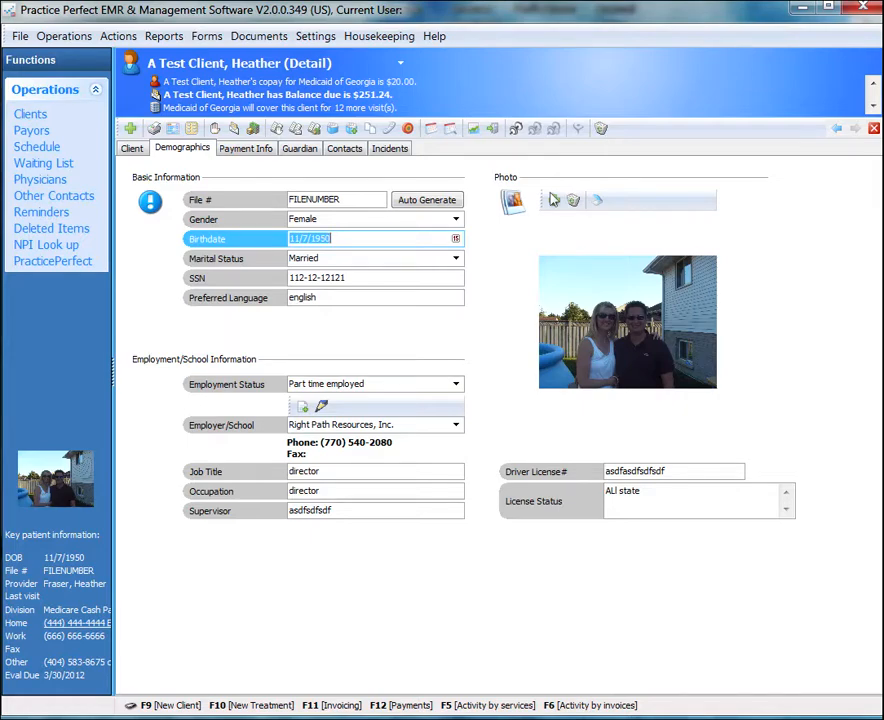
left_click(551, 196)
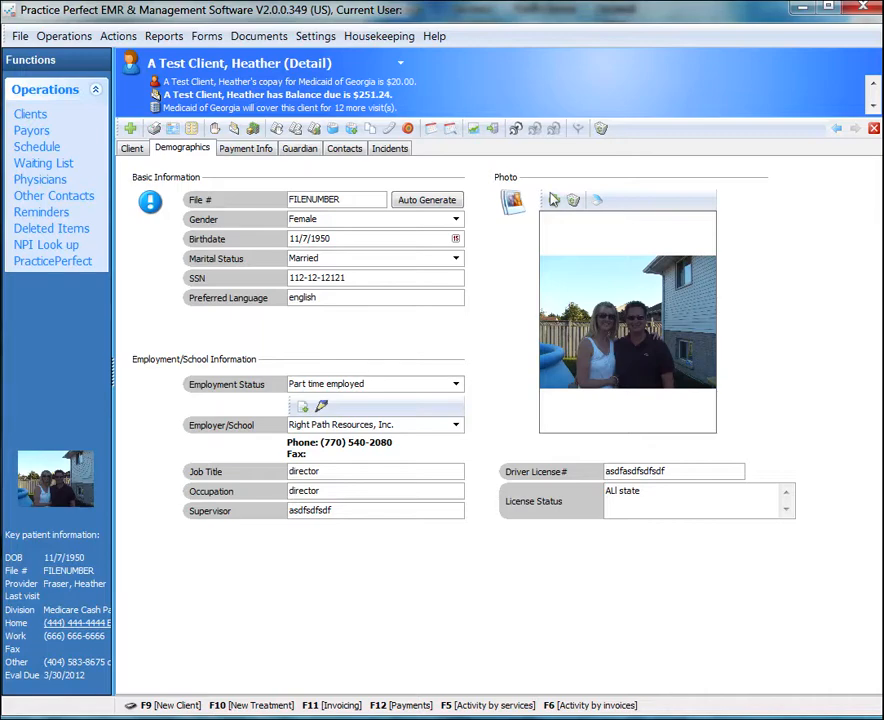
left_click(246, 148)
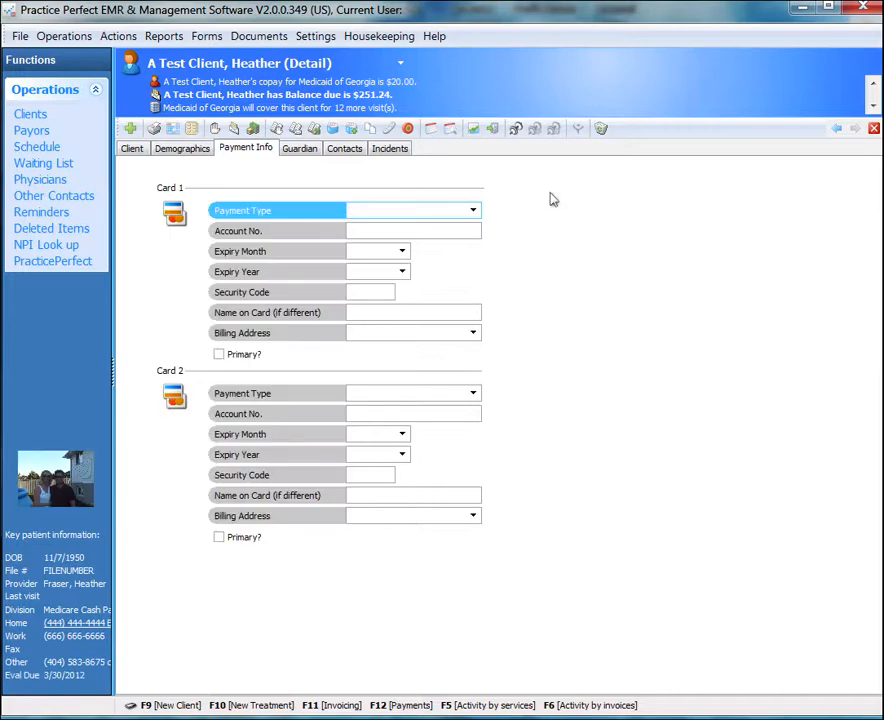
left_click(473, 210)
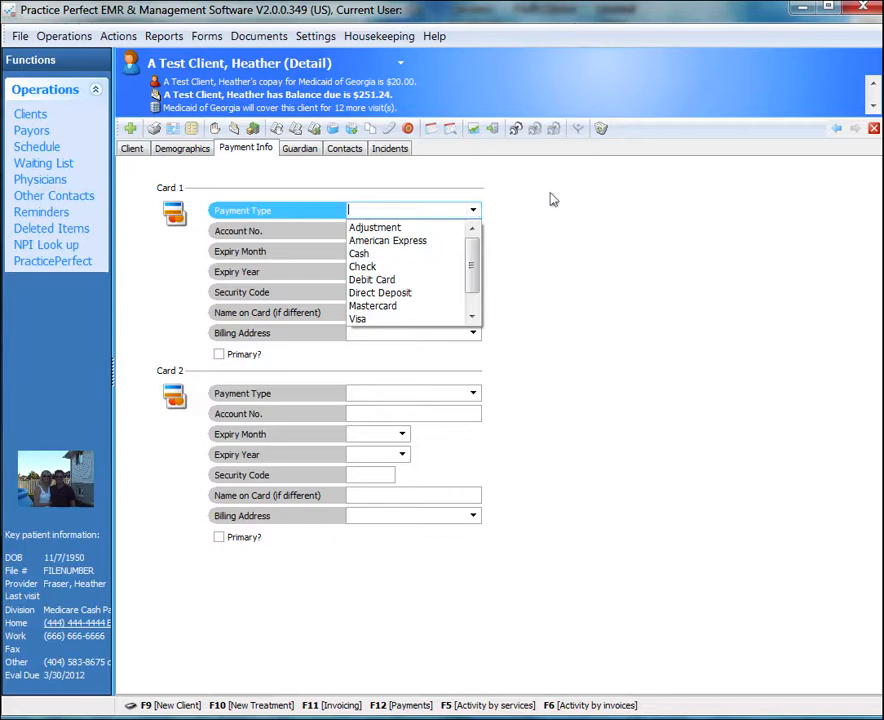
Set the guardian's address and phone to match the client's, and bring up the client's contacts
left_click(299, 148)
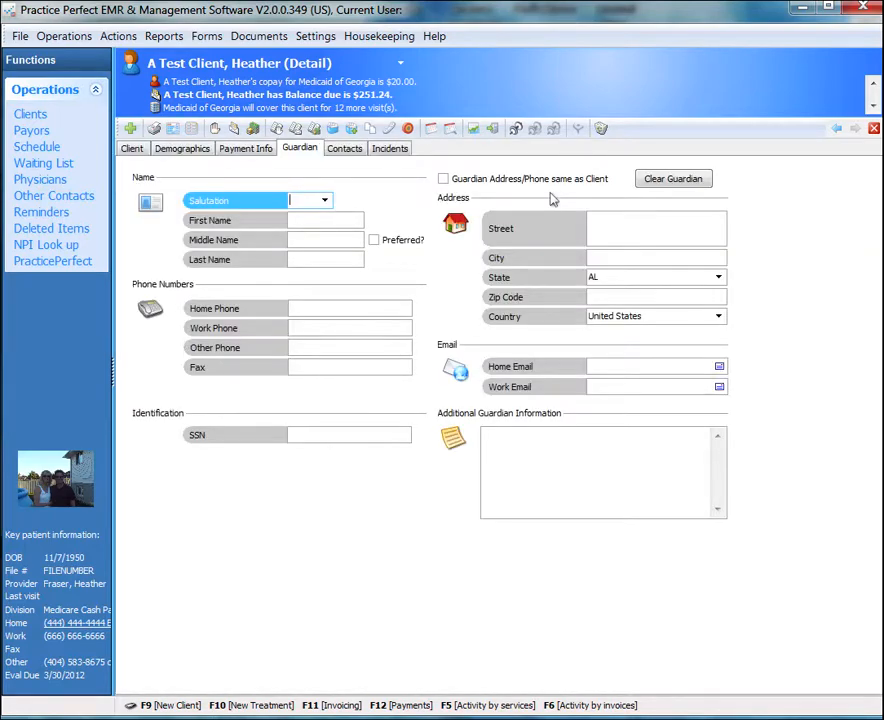
left_click(529, 178)
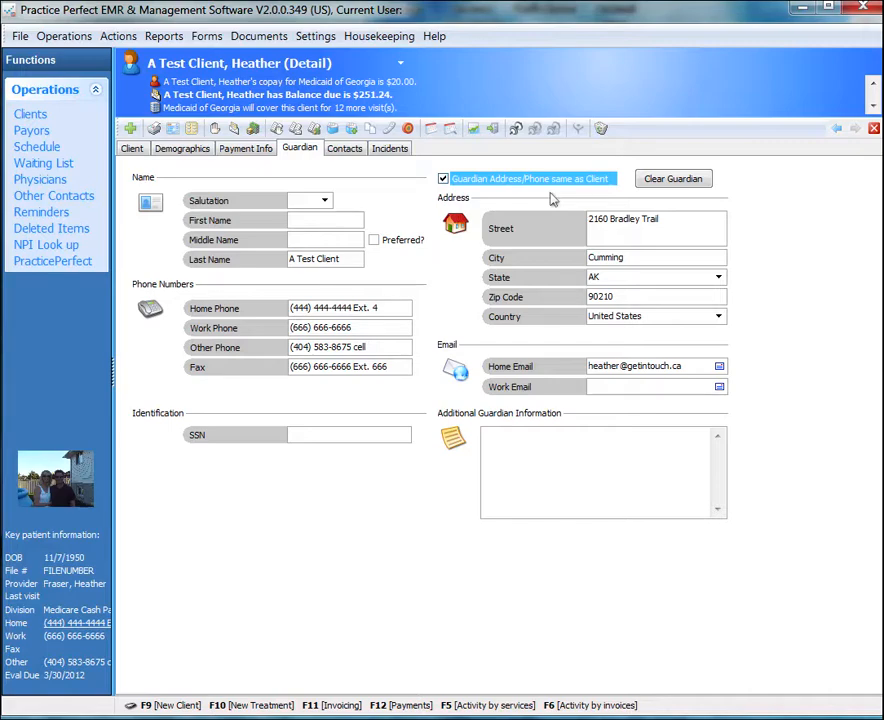
key("ctrl+Tab")
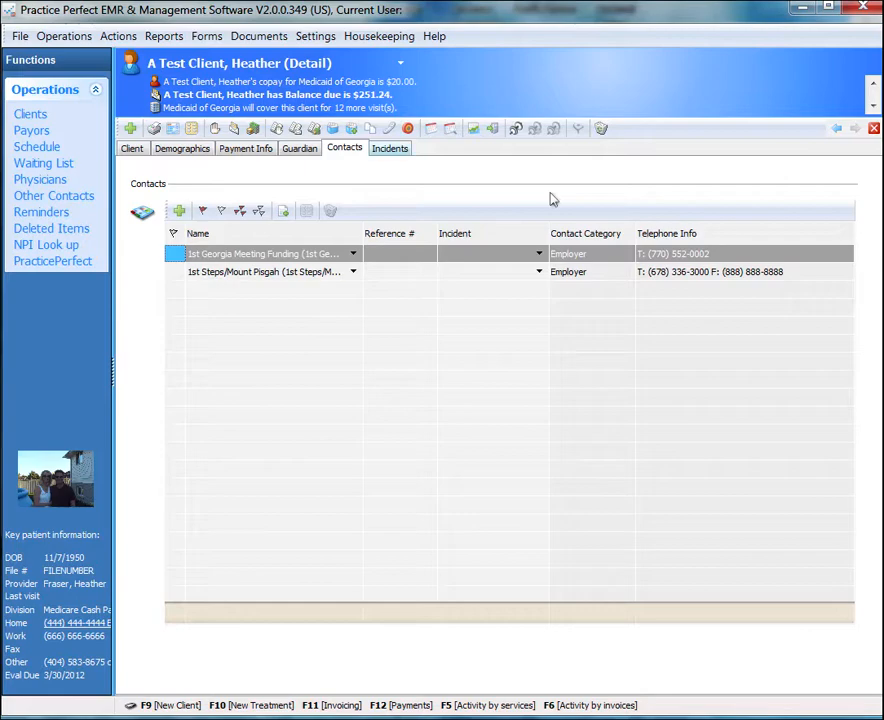
Bring up the client's incidents and highlight the description of the LOW BACK PAIN incident
key("ctrl+Tab")
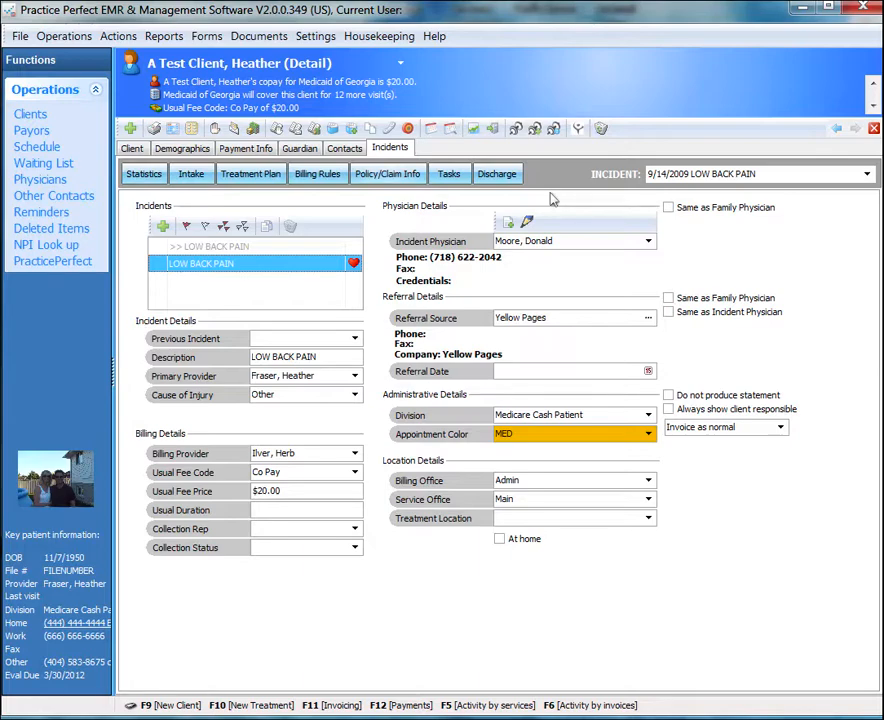
key("Tab")
key("End")
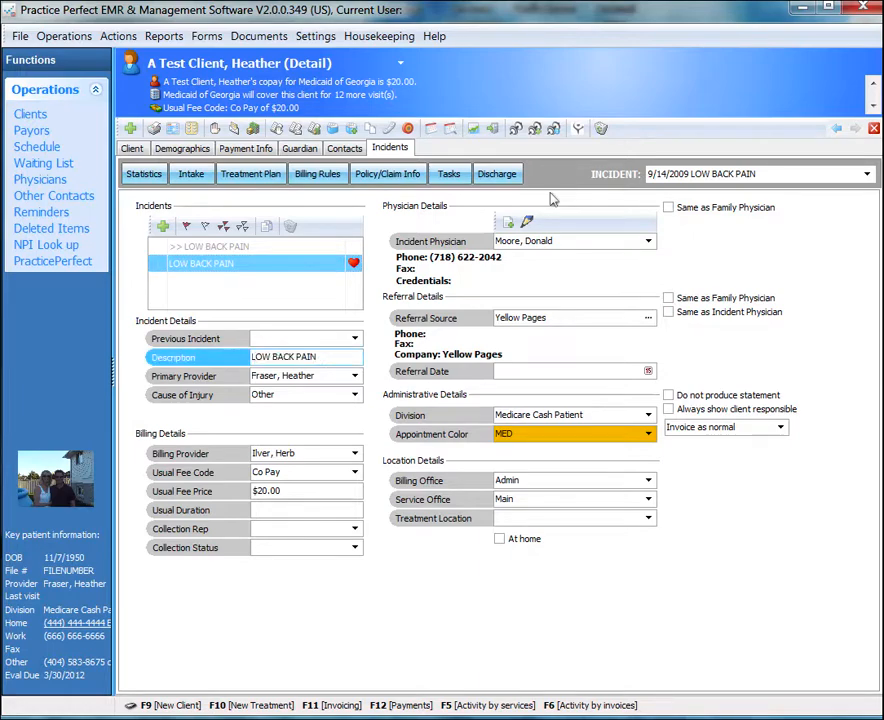
key("ctrl+shift+Left")
key("ctrl+shift+Left")
key("ctrl+shift+Left")
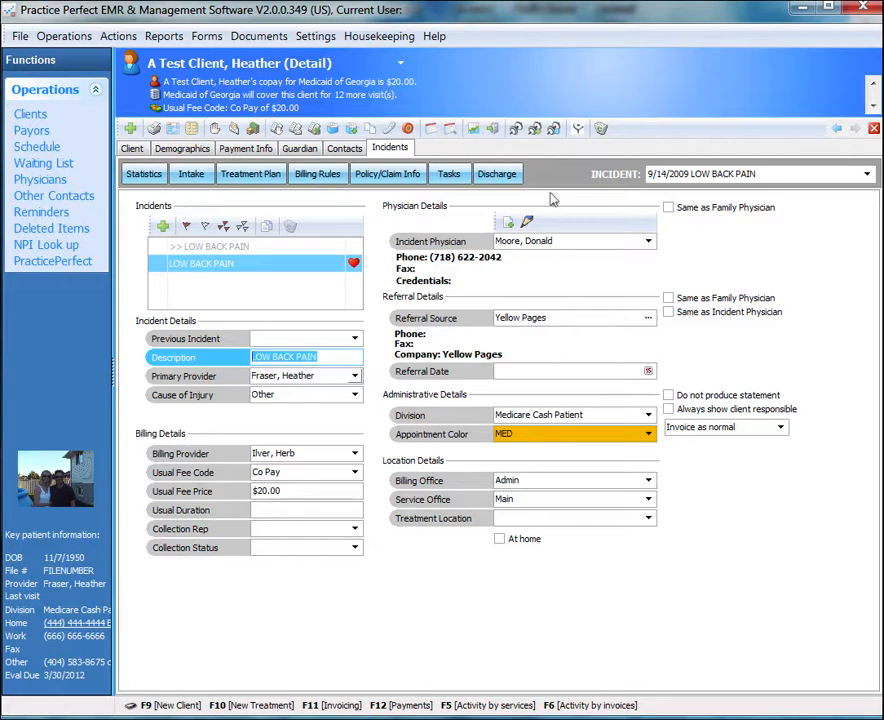
Examine the primary provider and cause of injury choices in the incident details
key("Tab")
key("F4")
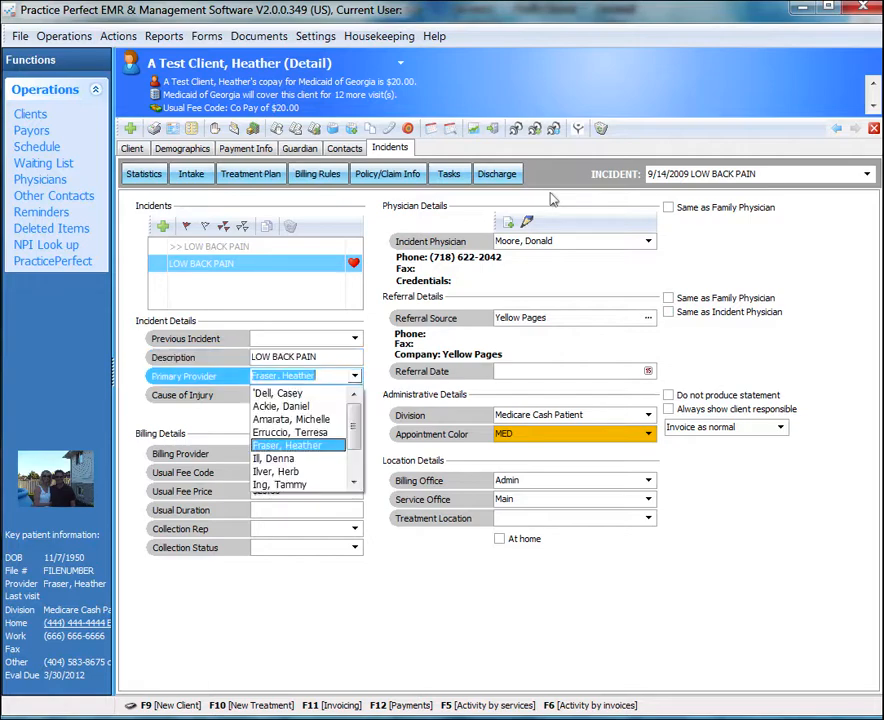
key("F4")
key("F4")
key("F4")
key("F4")
key("F4")
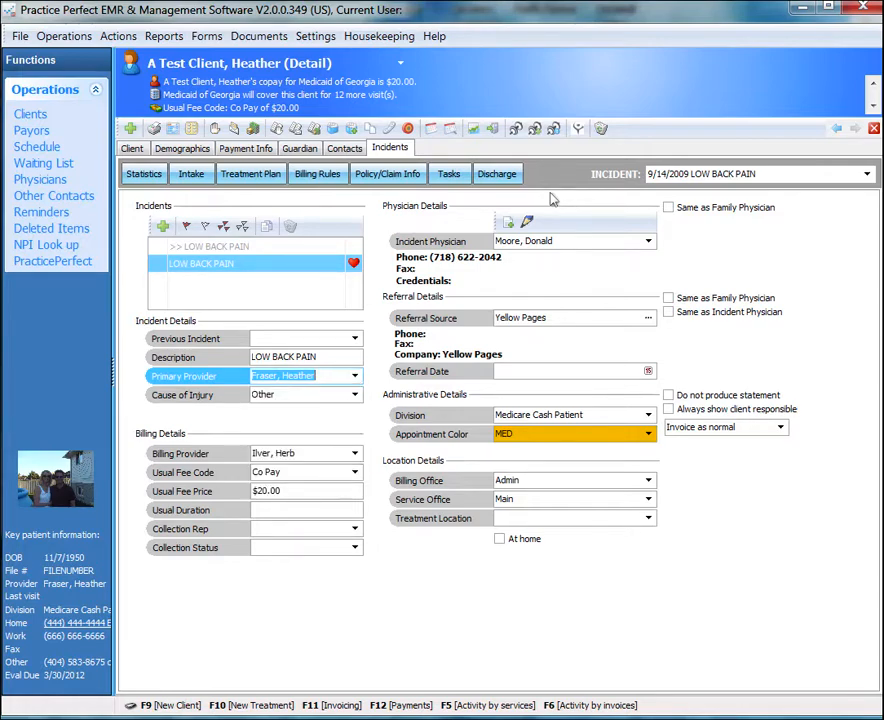
key("Tab")
key("F4")
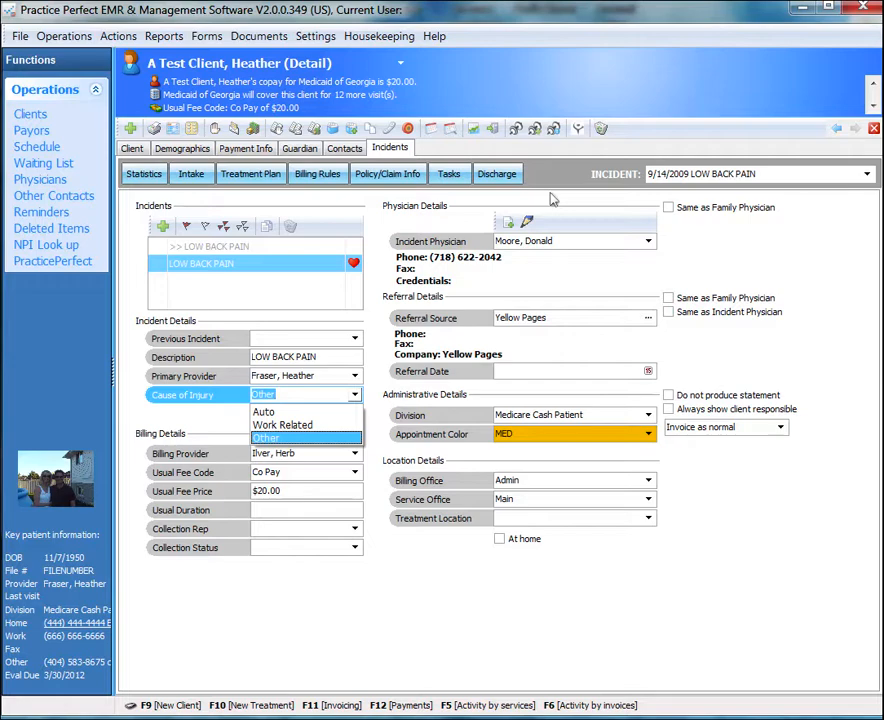
key("F4")
key("F4")
Go through the incident's billing details, comparing the usual fee code with the usual fee price
key("Tab")
key("Tab")
key("shift+Tab")
key("Tab")
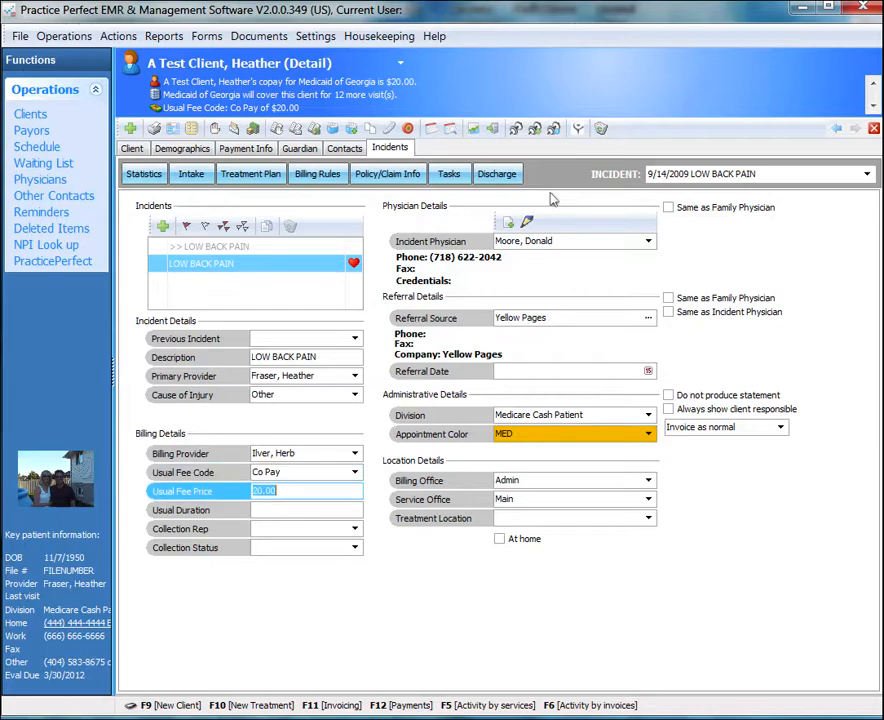
key("shift+Tab")
key("Tab")
key("shift+Tab")
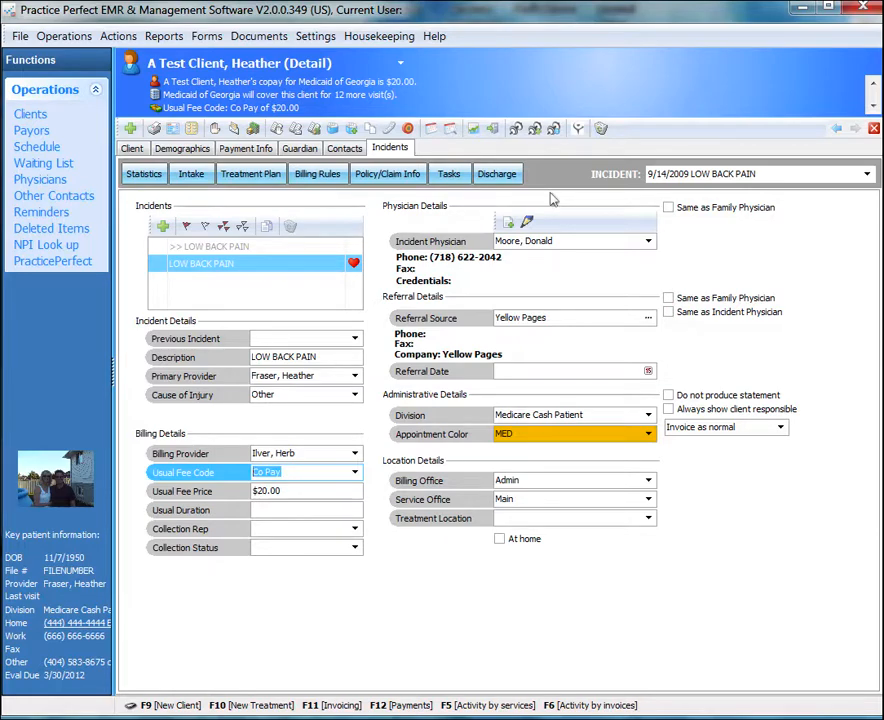
key("Tab")
key("shift+Tab")
key("Tab")
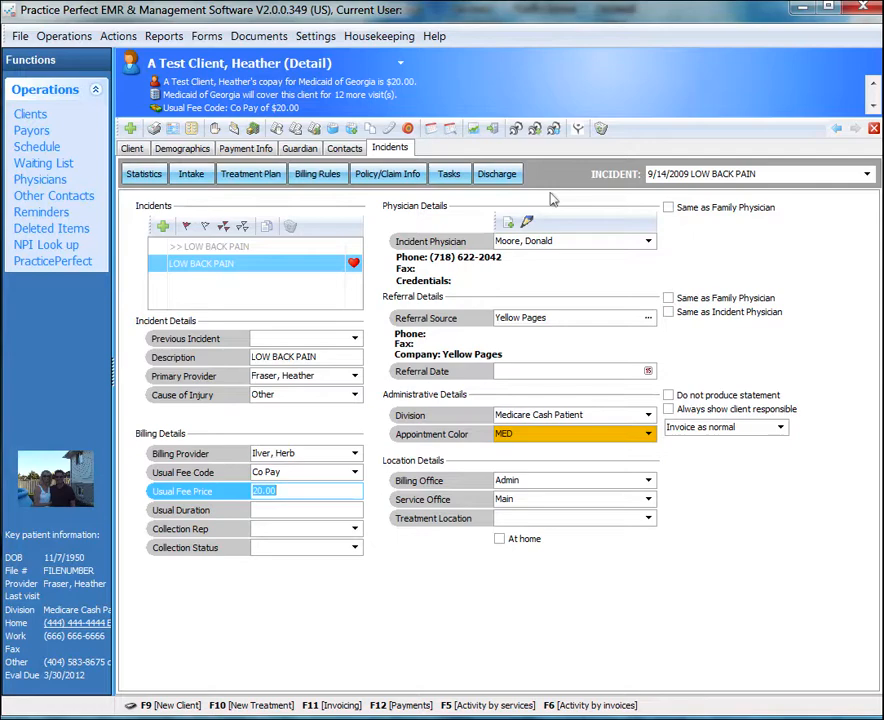
Look through the list of physicians available as the incident physician
left_click(648, 241)
left_click(648, 241)
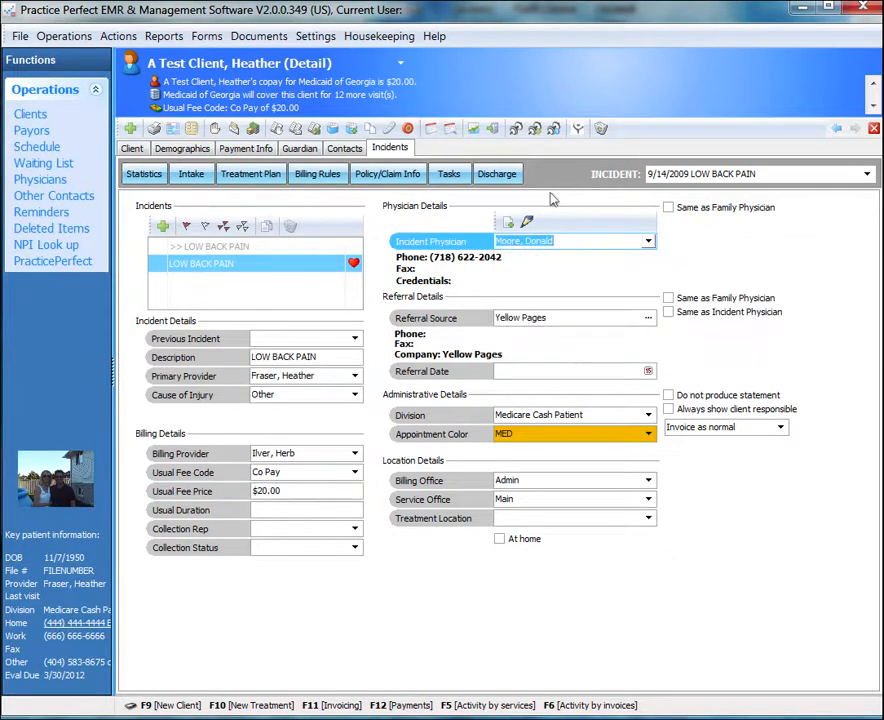
left_click(648, 241)
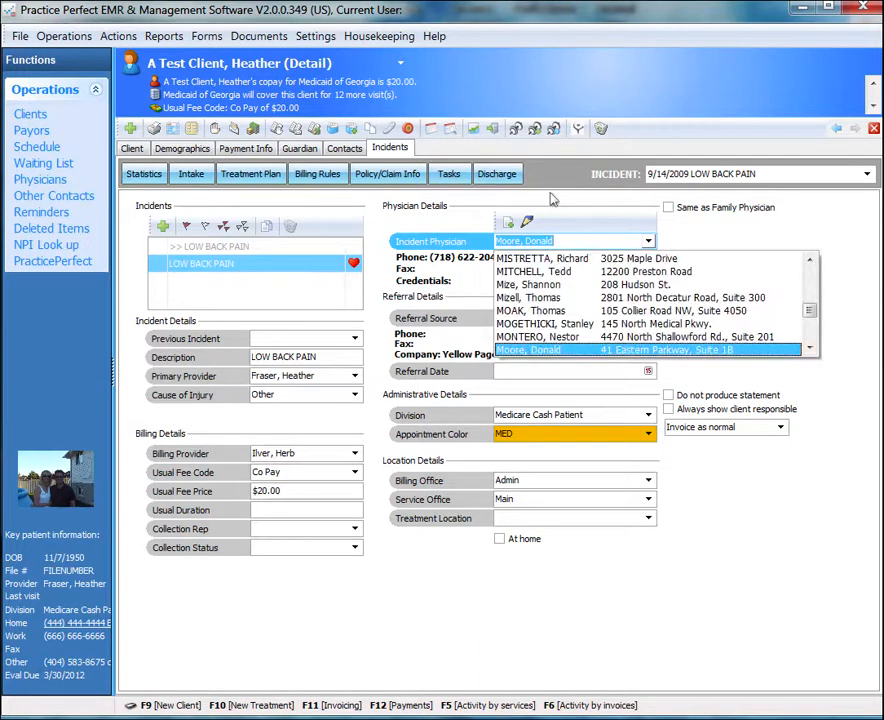
left_click(648, 241)
Open the incident physician's record for editing, enter the physician's NPI number, and return to the incident
left_click(527, 222)
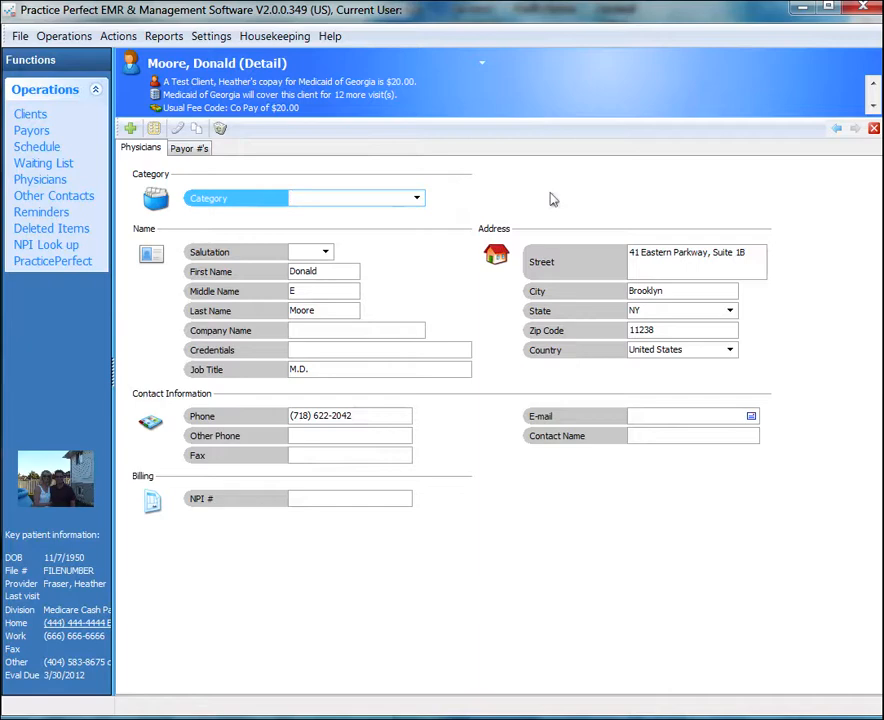
key("shift+Tab")
type("454")
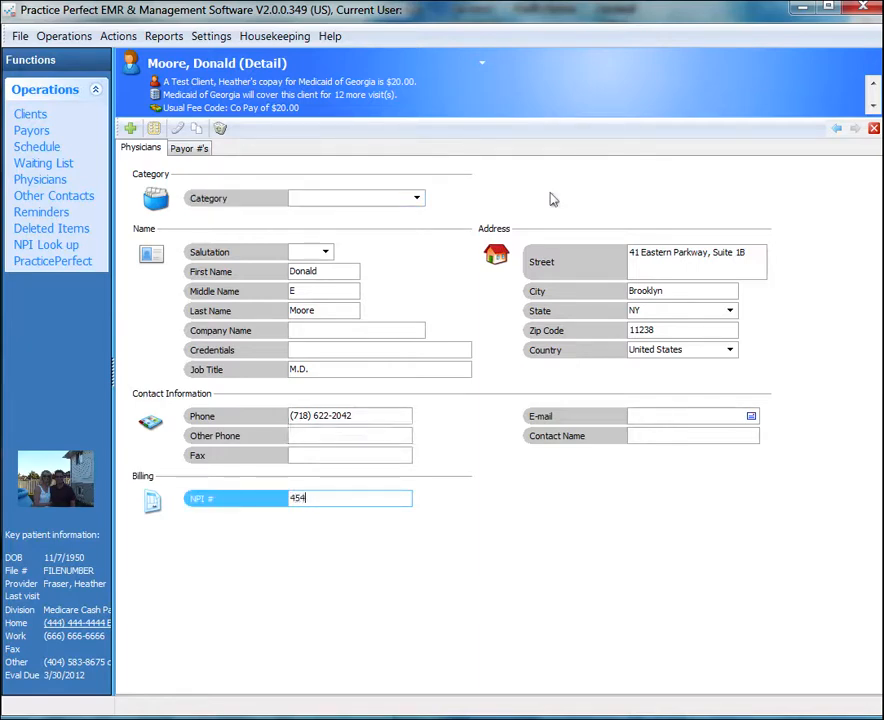
type("54554")
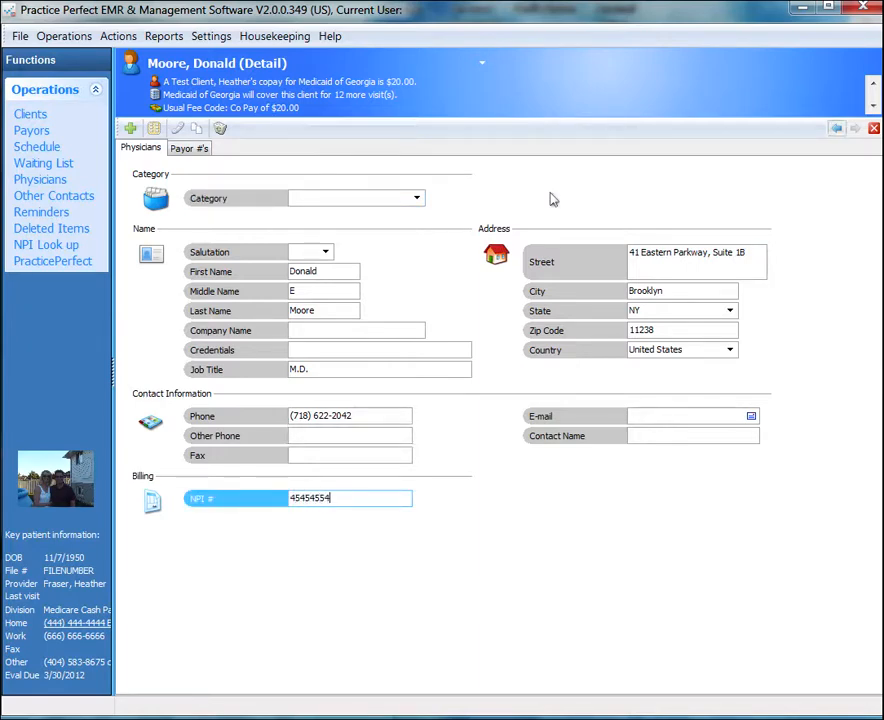
key("Escape")
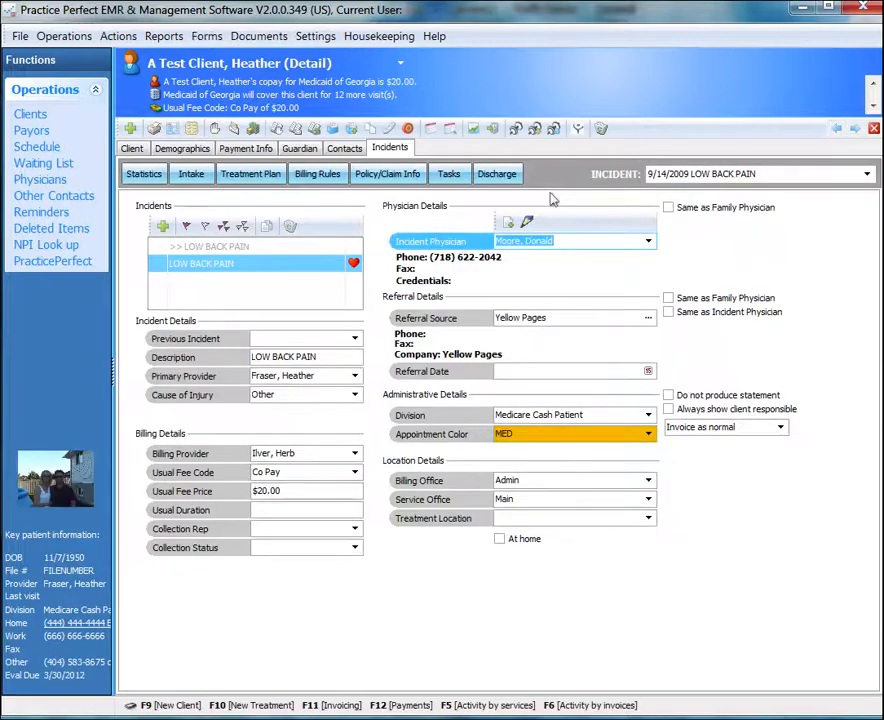
View the incident's referral source search with Yellow Pages selected among the other contacts, and close it
key("Tab")
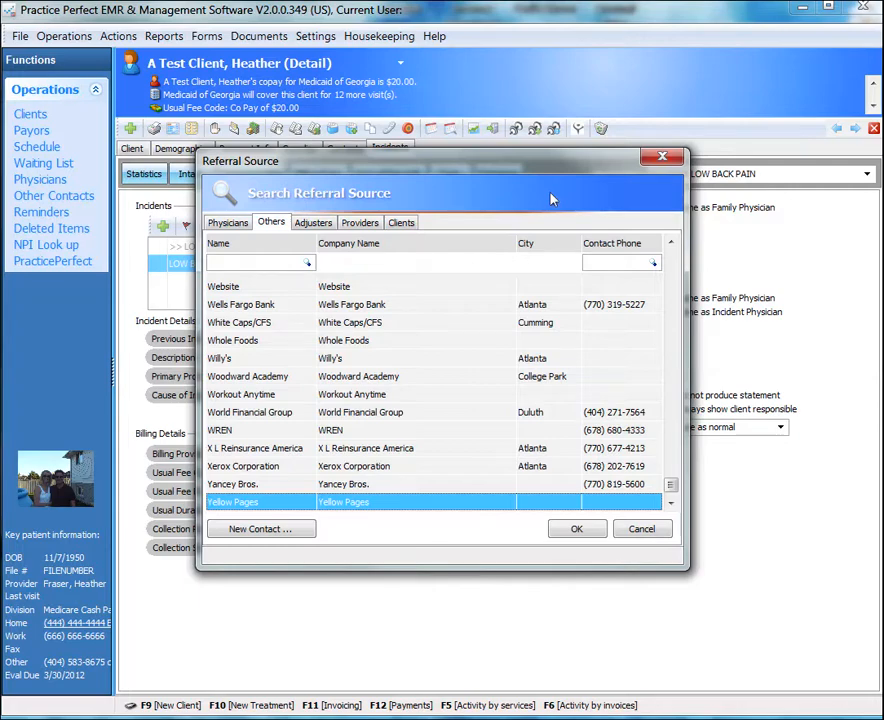
key("Return")
key("shift+Tab")
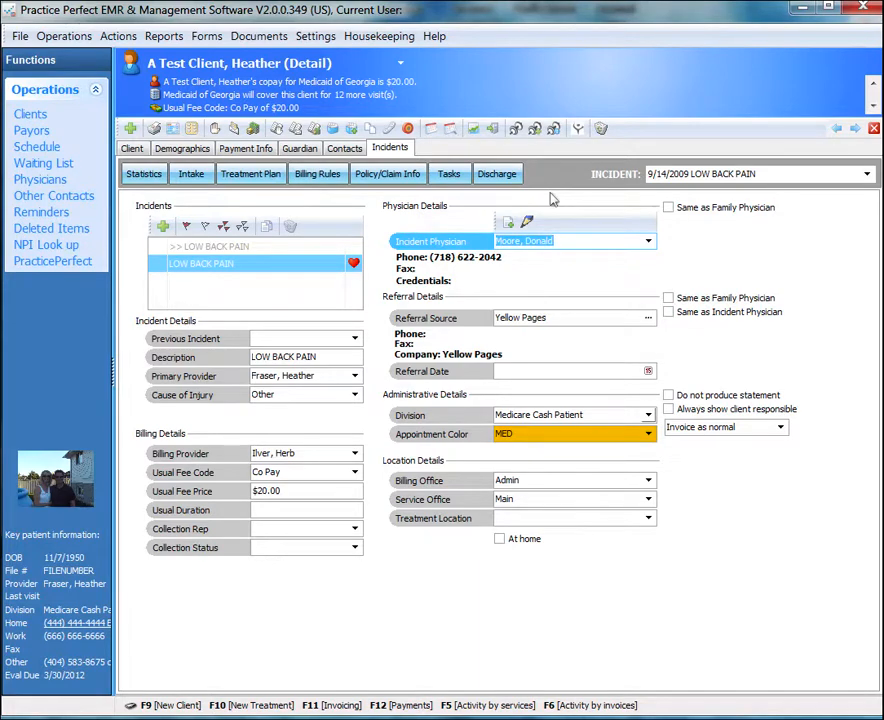
Look through the division options and the appointment color options available for the incident
left_click(648, 415)
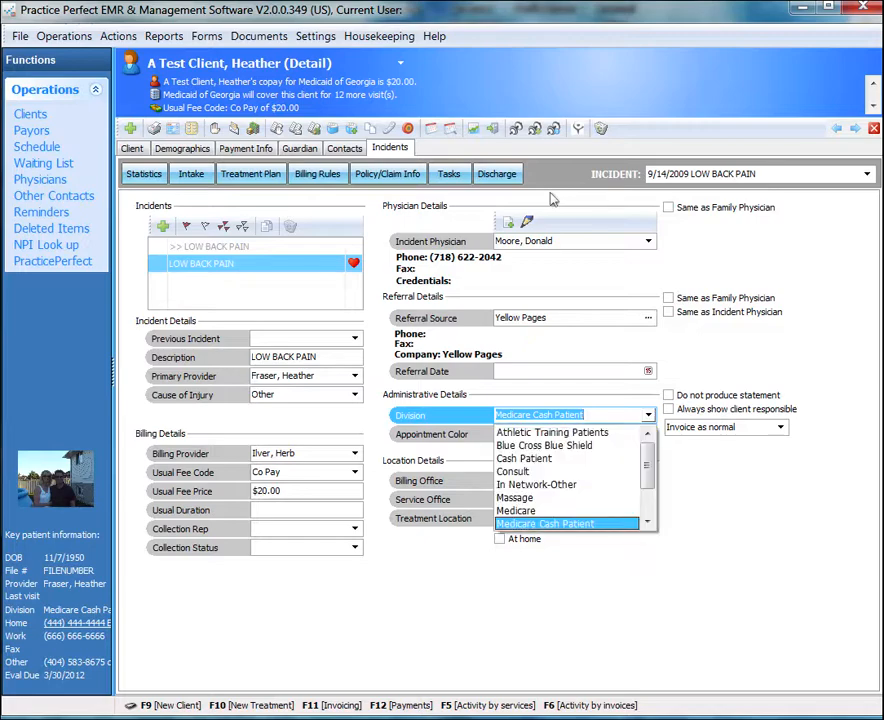
left_click(648, 415)
left_click(648, 434)
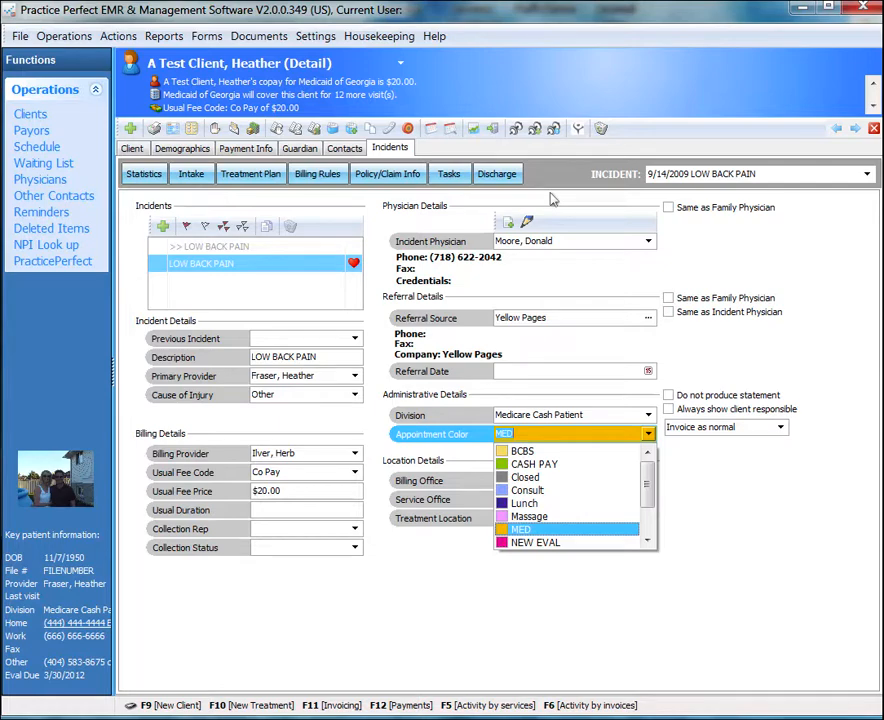
left_click(648, 434)
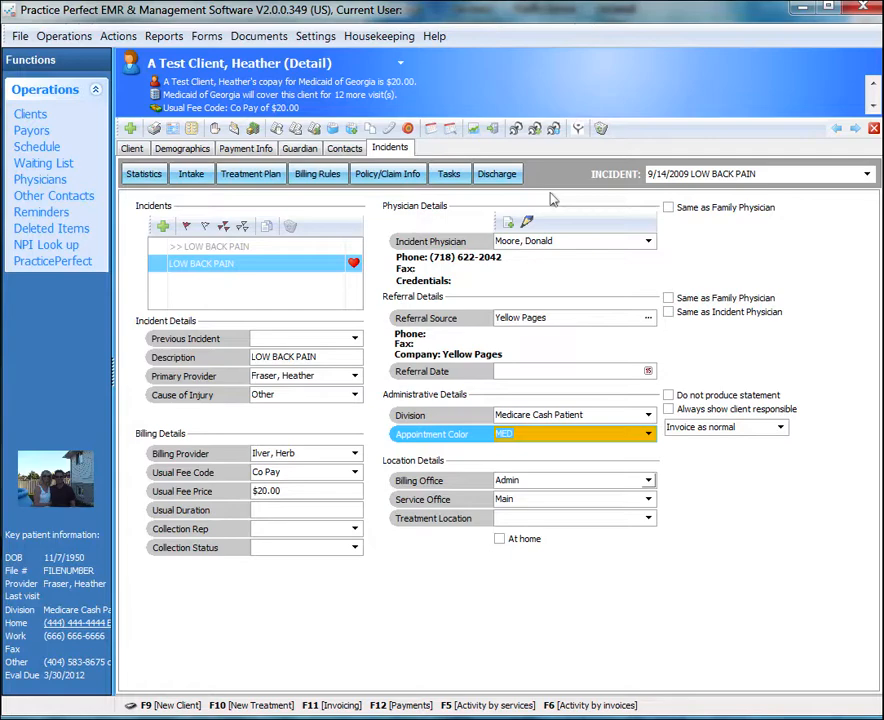
Look through the incident's billing office options and compare the billing office with the service office
left_click(648, 481)
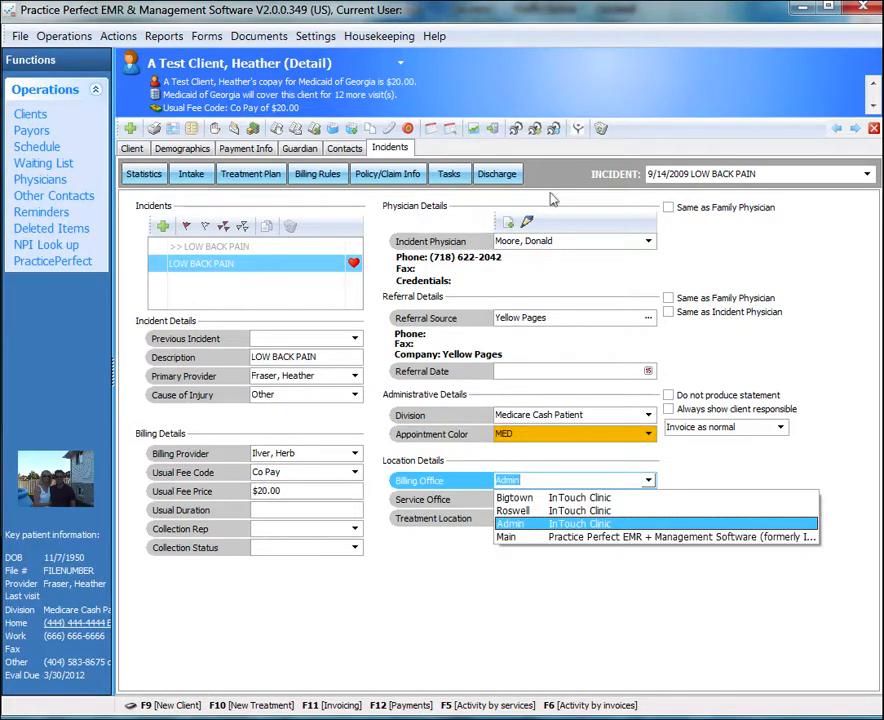
left_click(648, 481)
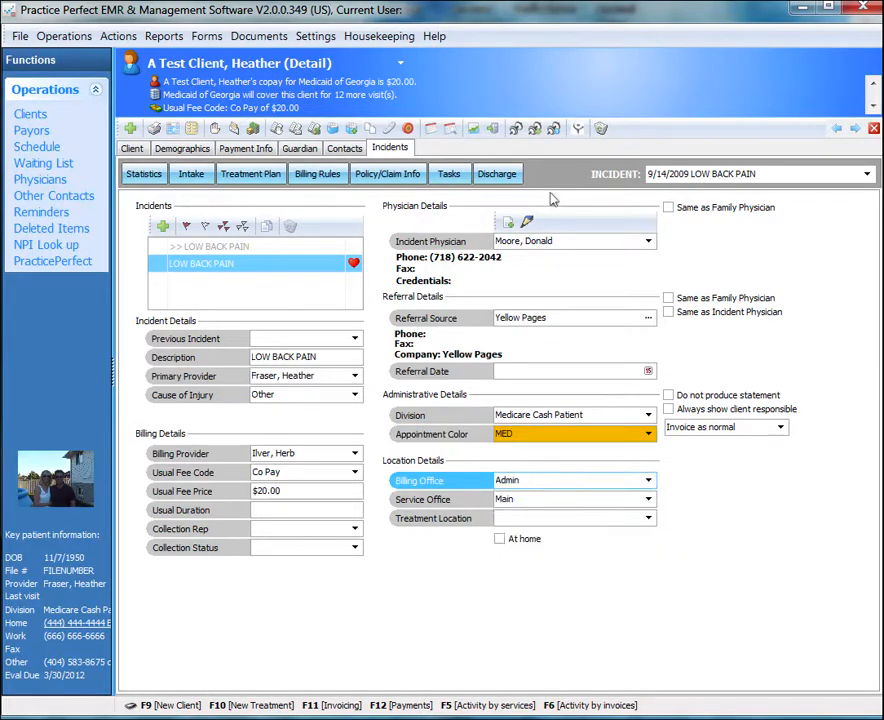
left_click_drag(523, 481, 495, 481)
key("Tab")
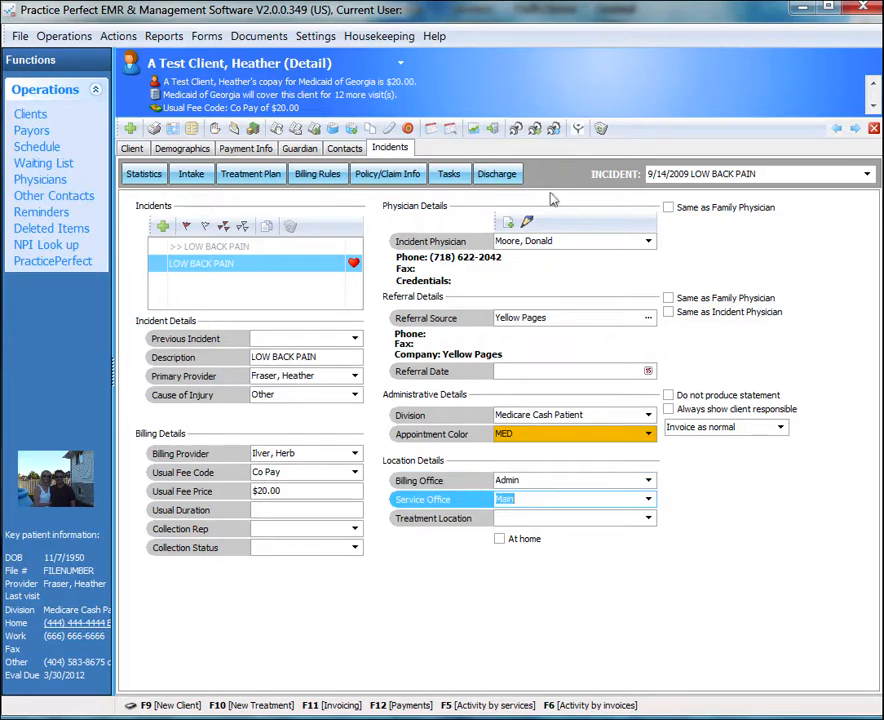
key("shift+Tab")
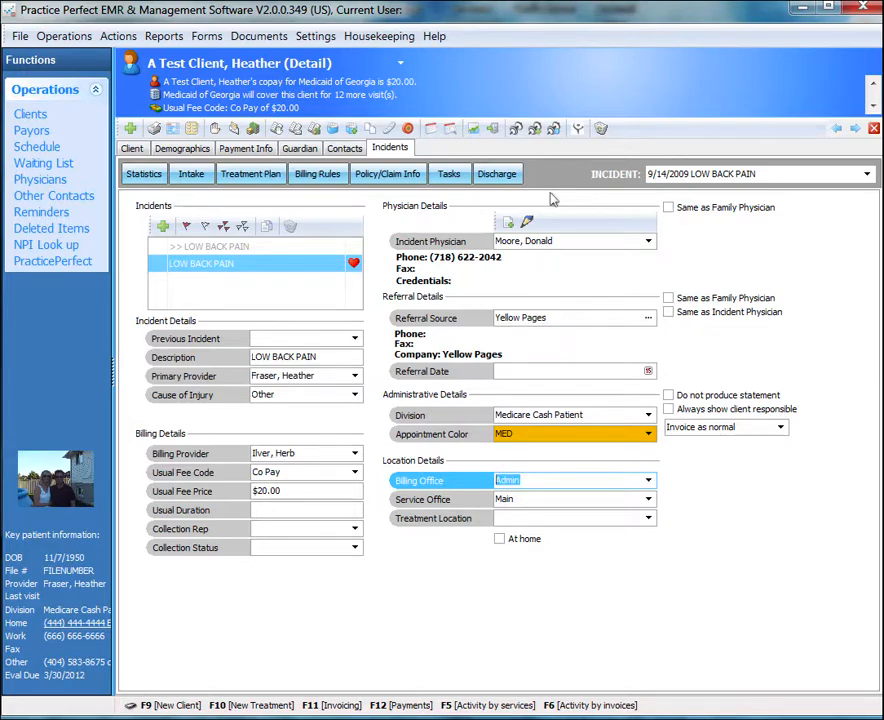
key("Tab")
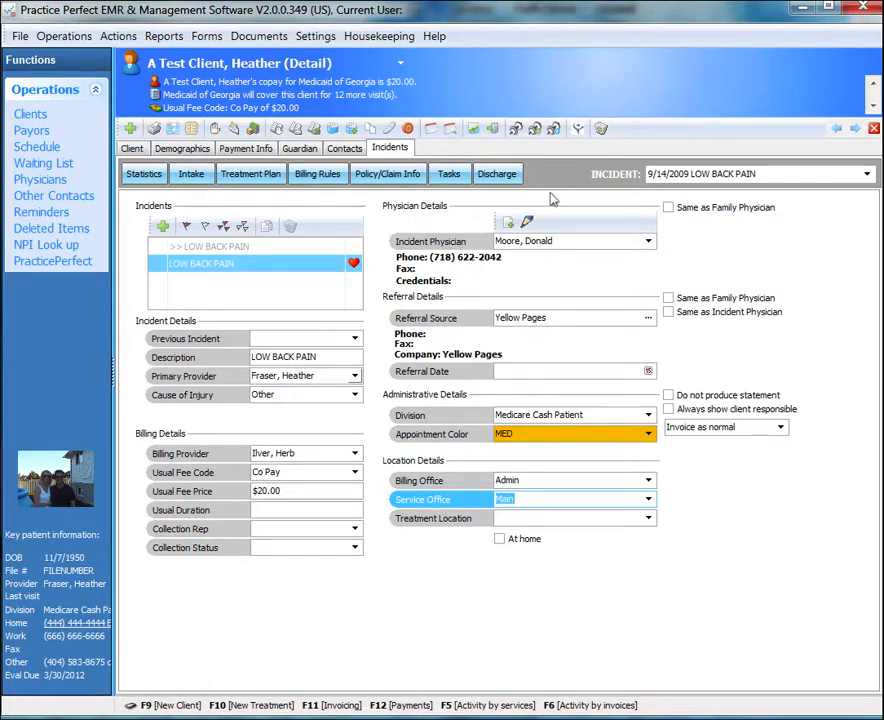
Open the incident's statistics and review its key dates and the listed injuries and diagnoses
left_click(144, 174)
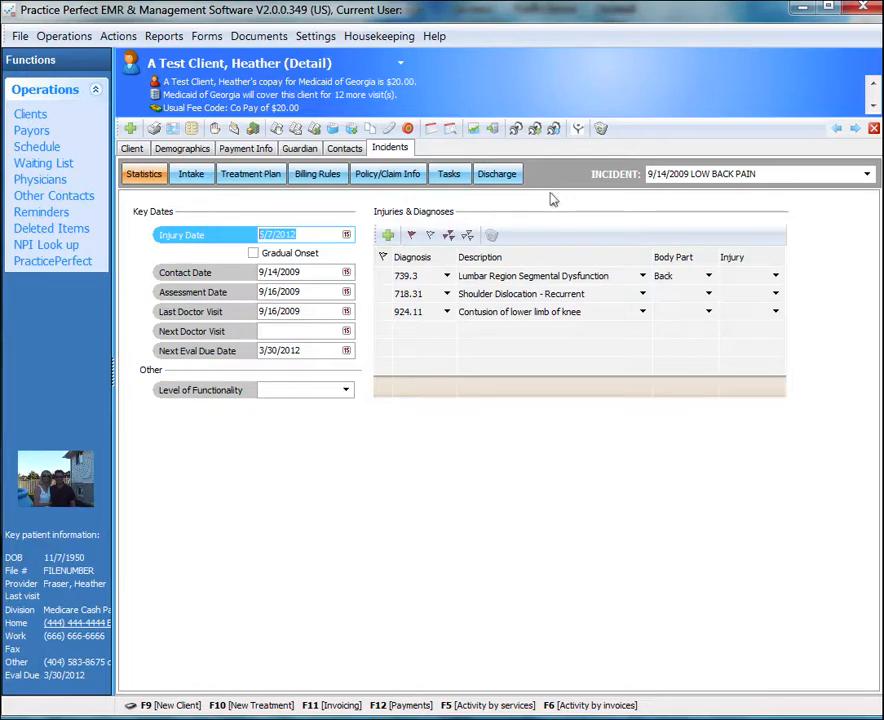
key("Tab")
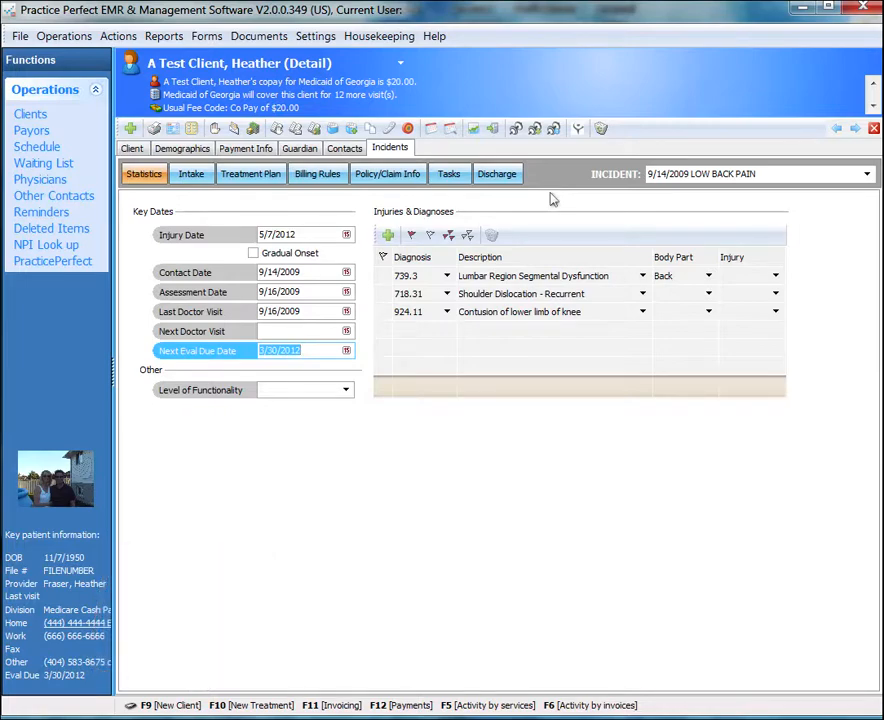
key("Tab")
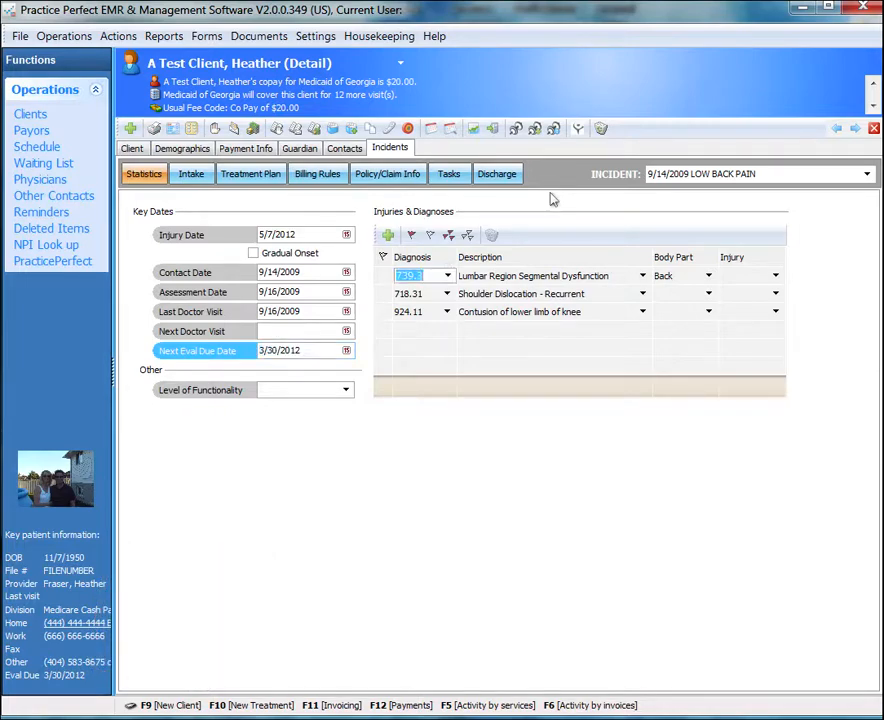
key("Escape")
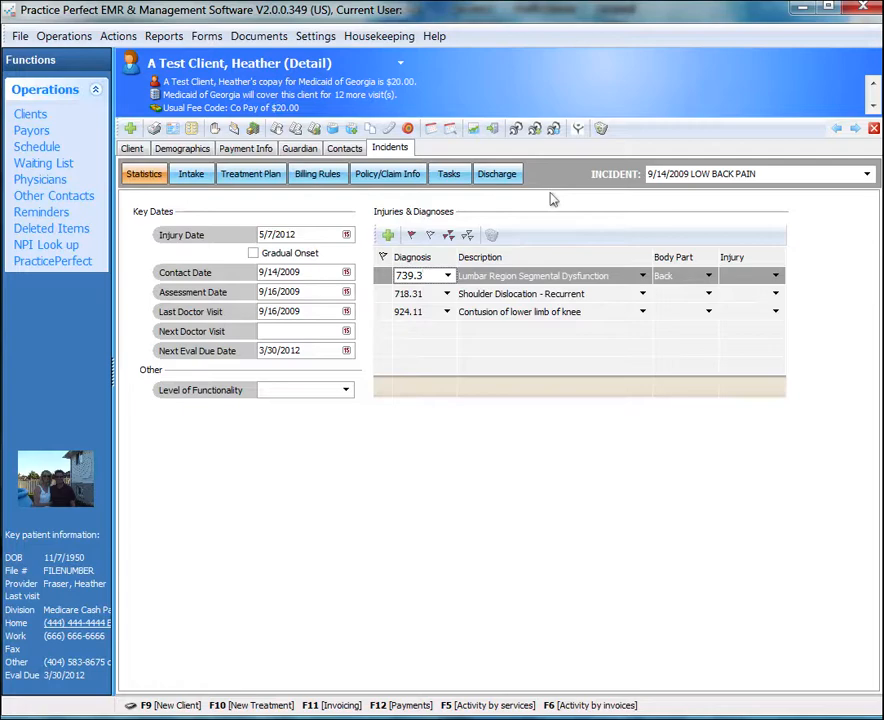
key("Tab")
key("Down")
key("Down")
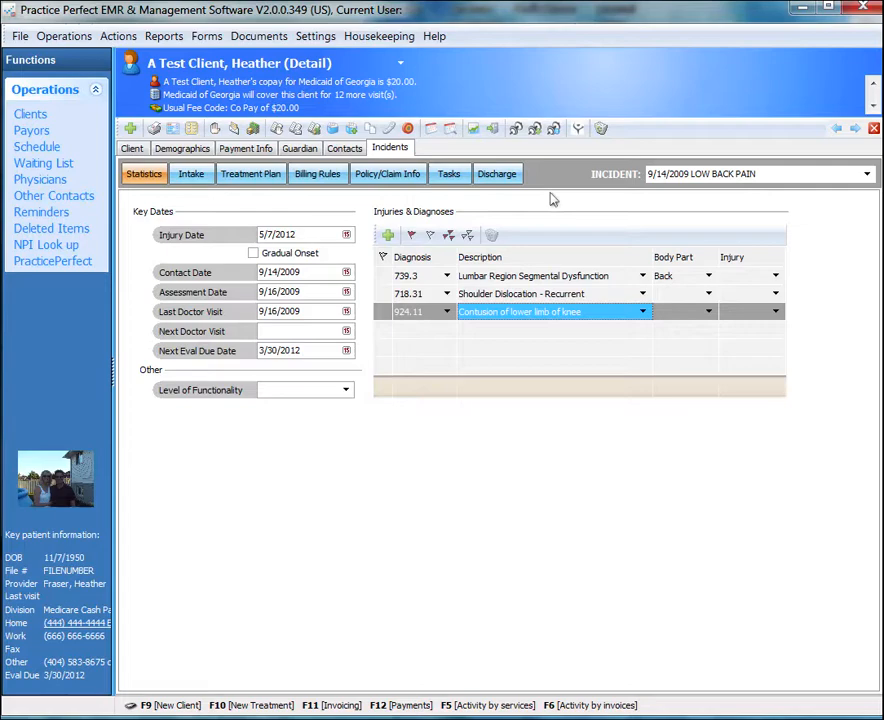
key("Up")
key("Up")
key("Down")
key("Down")
Open the incident's billing rules and review the payor, the visits covered, and the daily co-pay with its show-only option
key("alt+b")
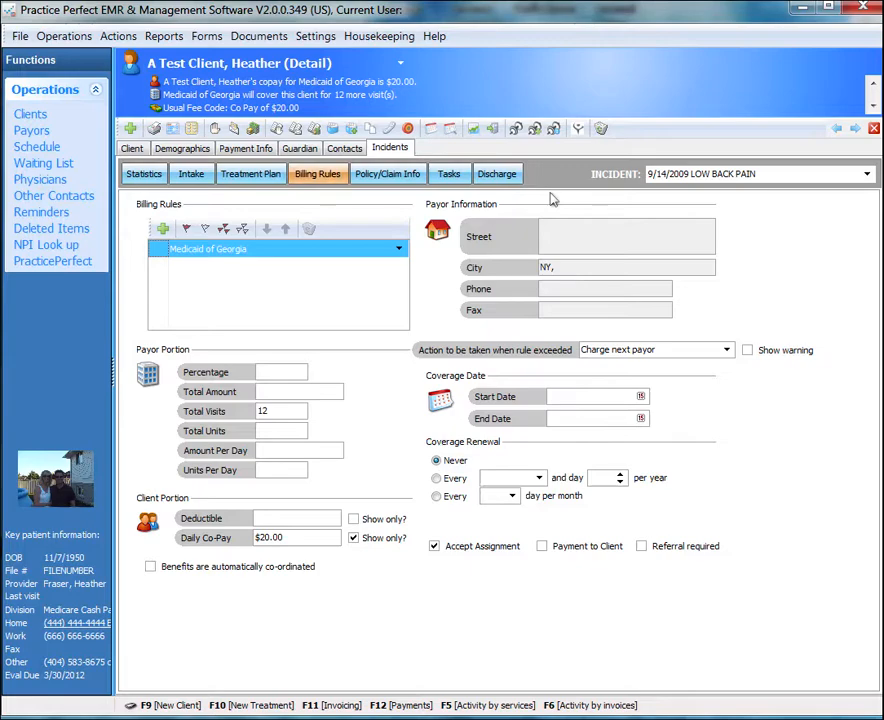
key("alt+Down")
key("Escape")
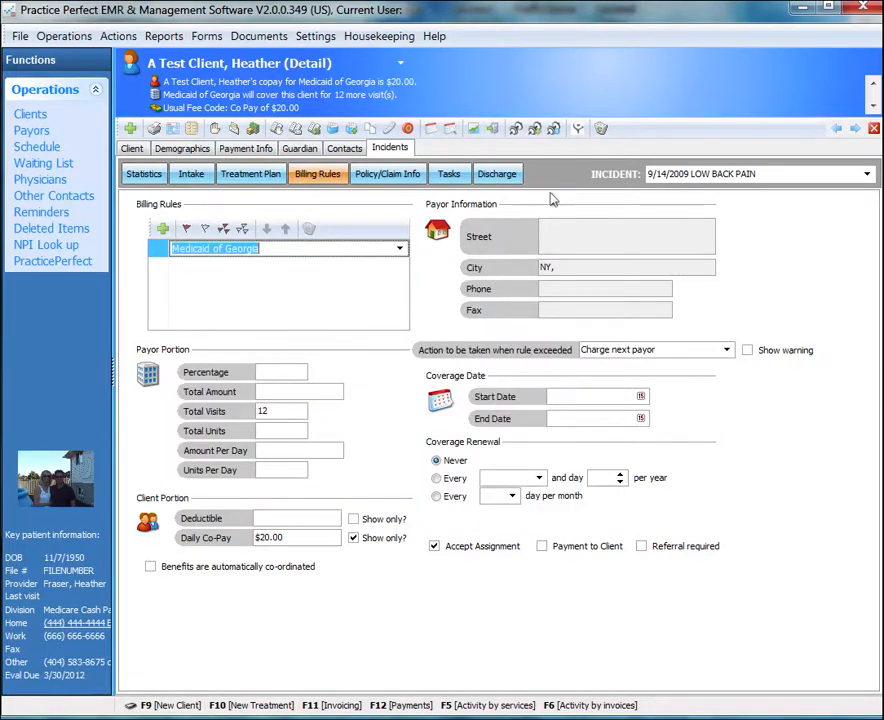
key("Tab")
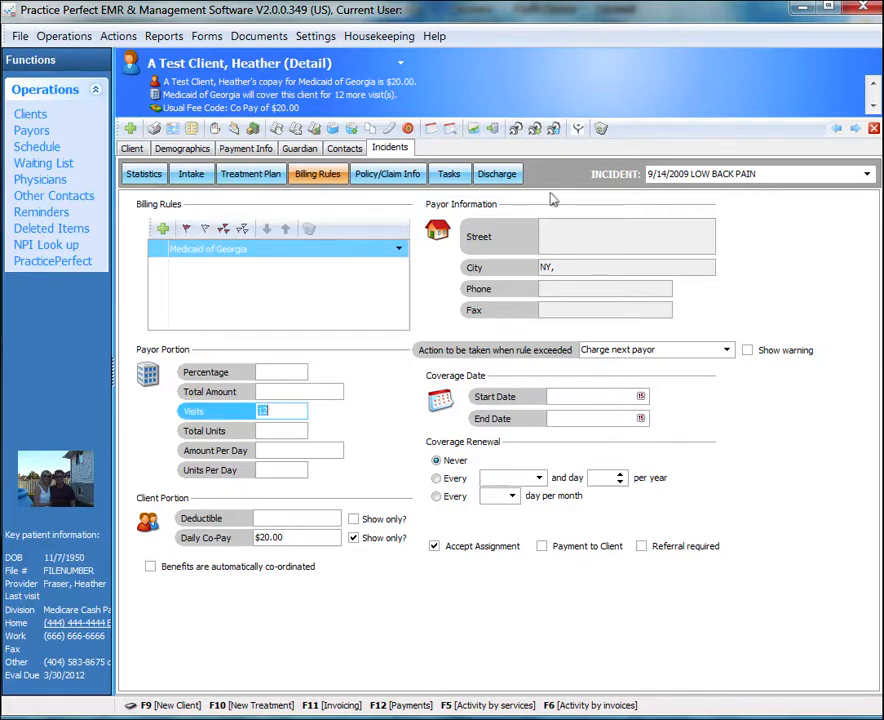
key("Tab")
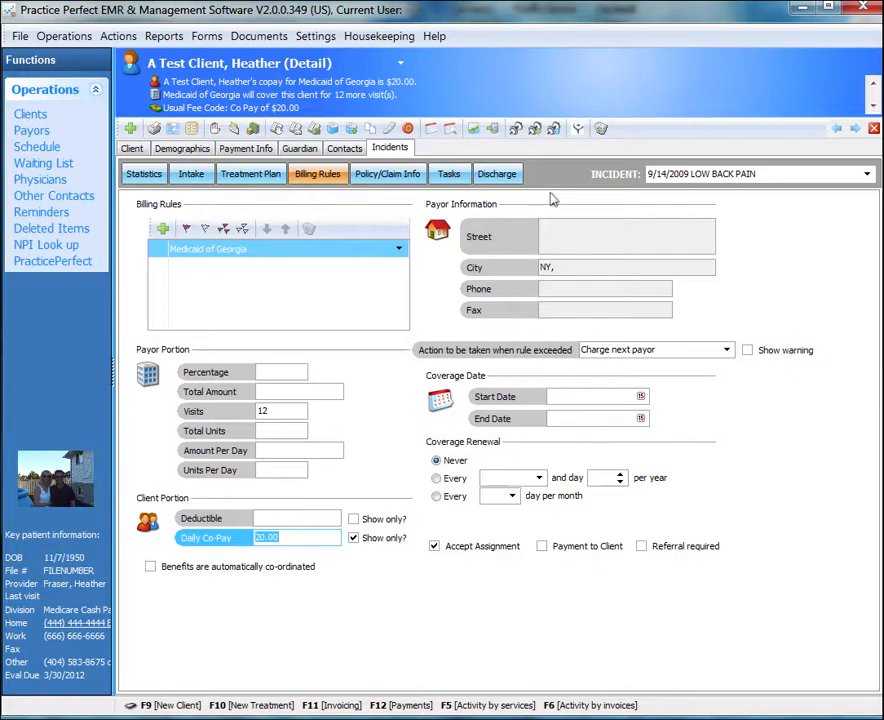
key("Tab")
key("space")
key("space")
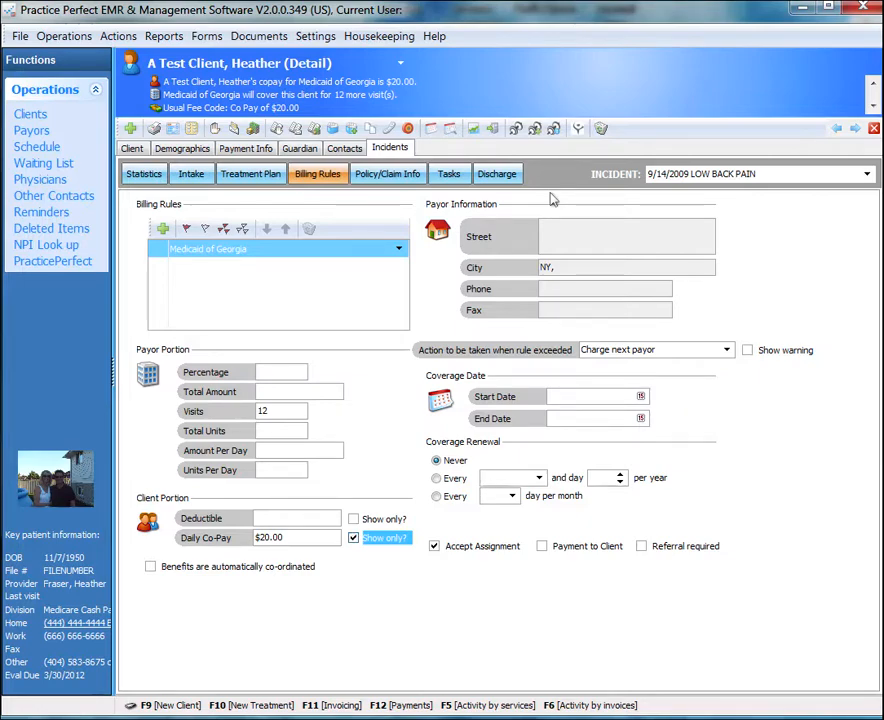
Look through the actions available when the billing rule is exceeded, and check the rule against the covered visits
key("Tab")
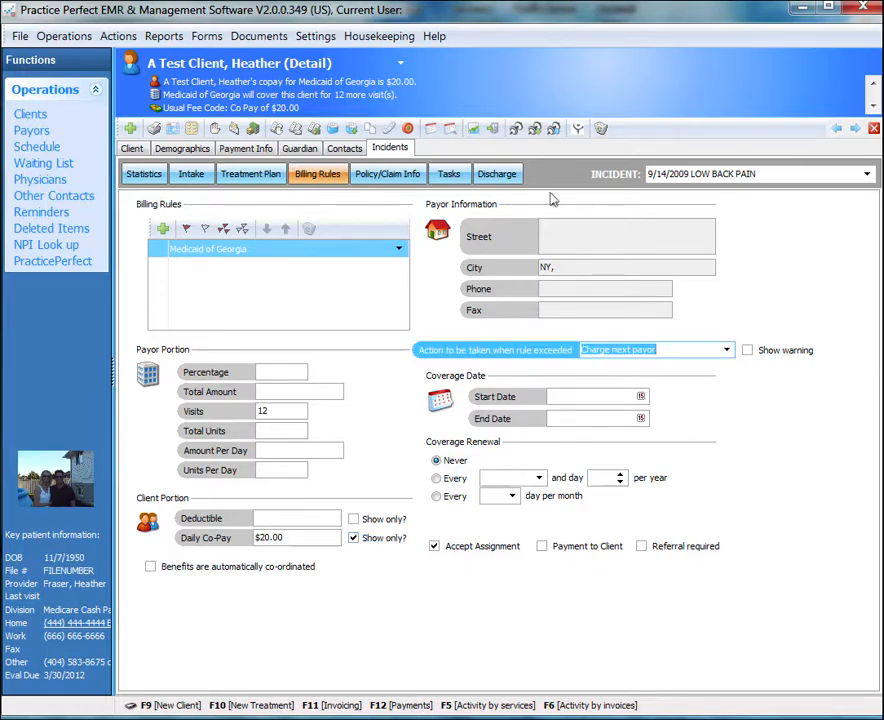
key("Tab")
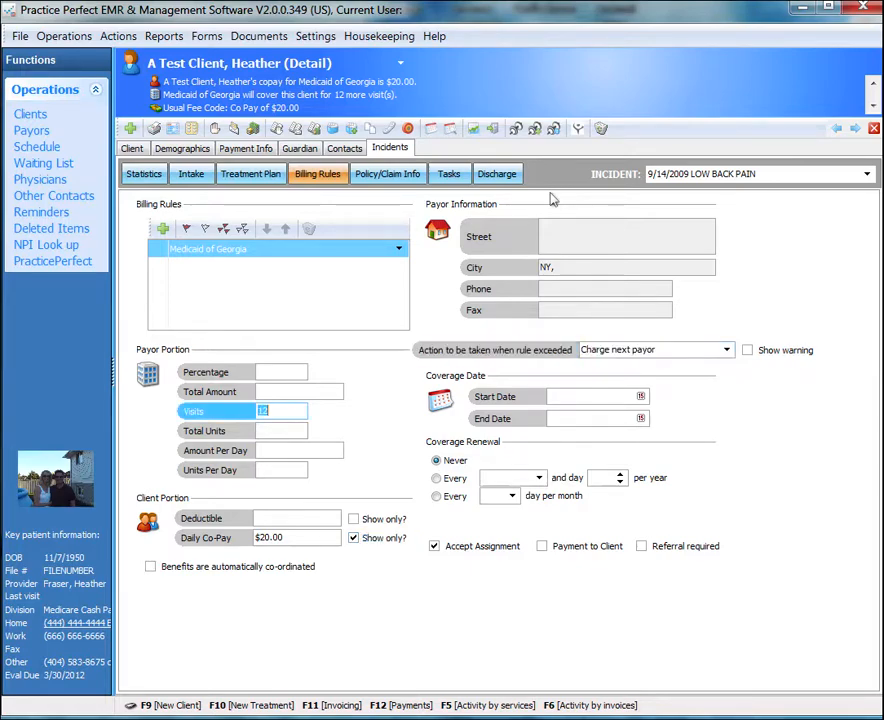
key("shift+Tab")
key("alt+Down")
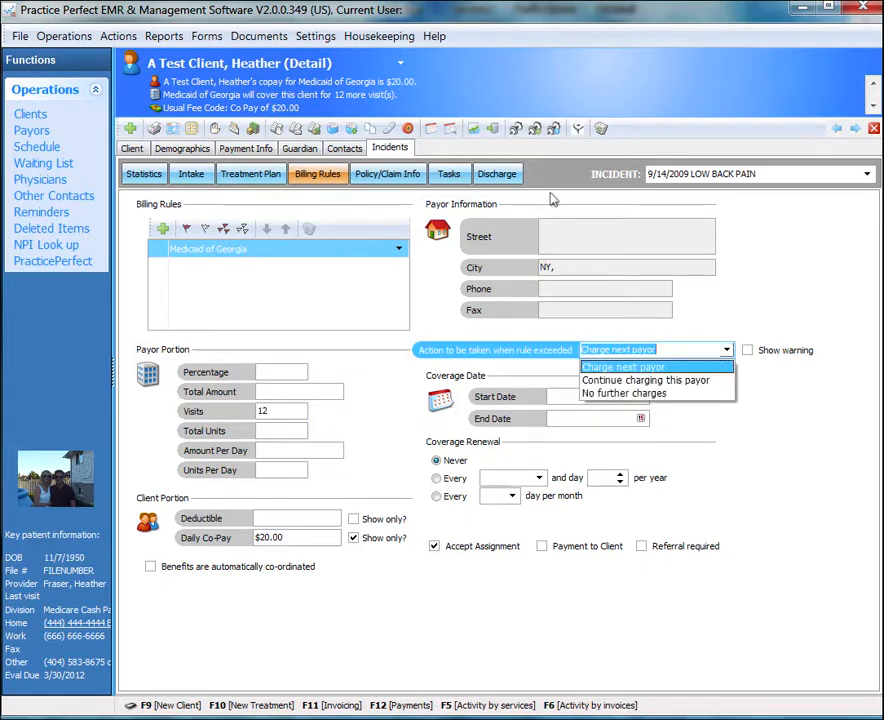
key("Return")
key("Tab")
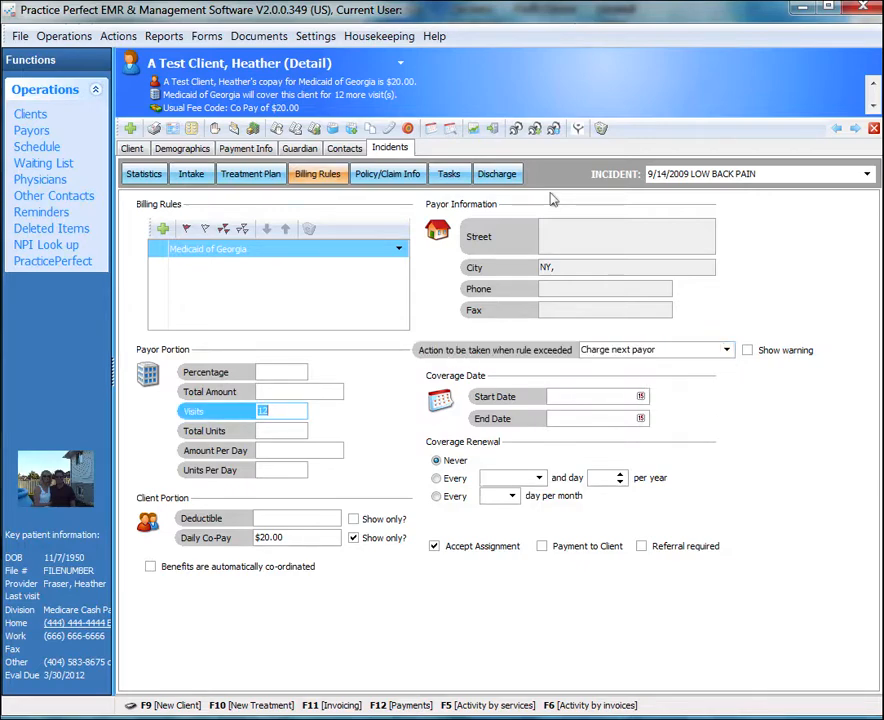
key("Tab")
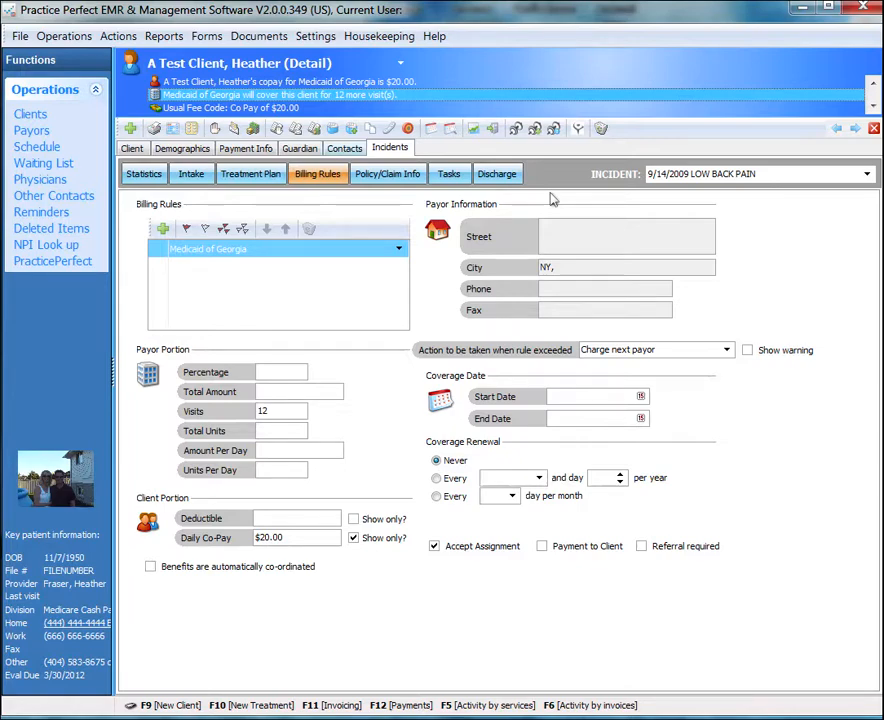
Open the incident's policy and claim information and view the payor choices, keeping Medicaid of Georgia selected
key("ctrl+Tab")
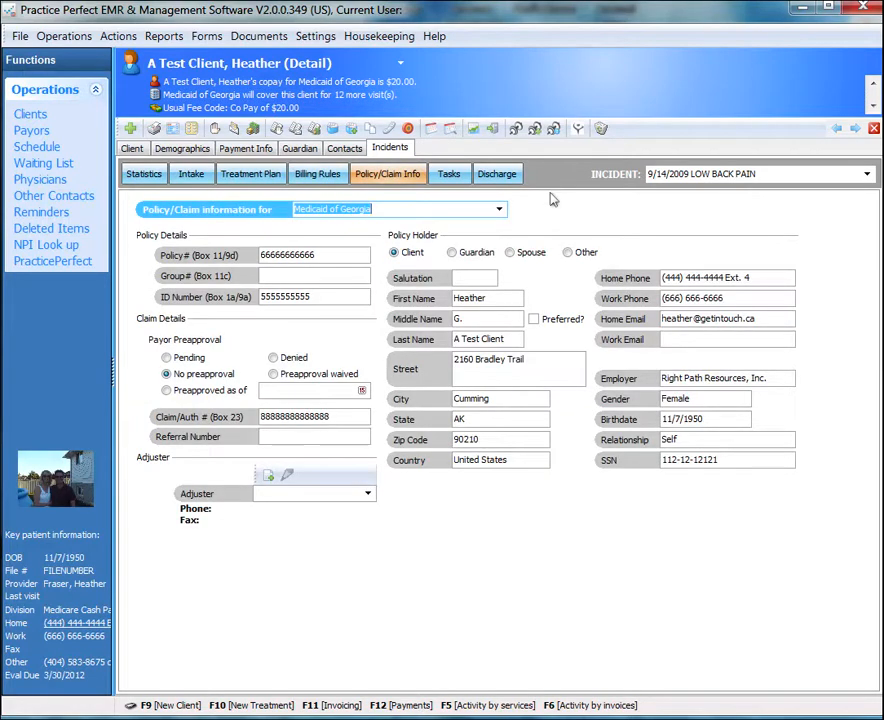
key("alt+Down")
key("alt+Down")
key("alt+Down")
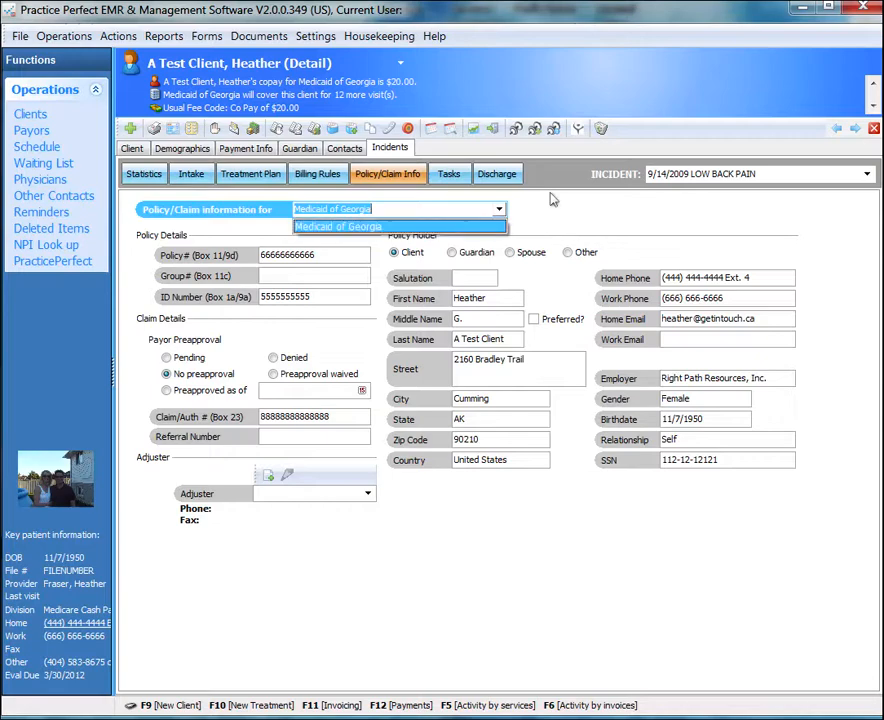
key("Return")
key("Tab")
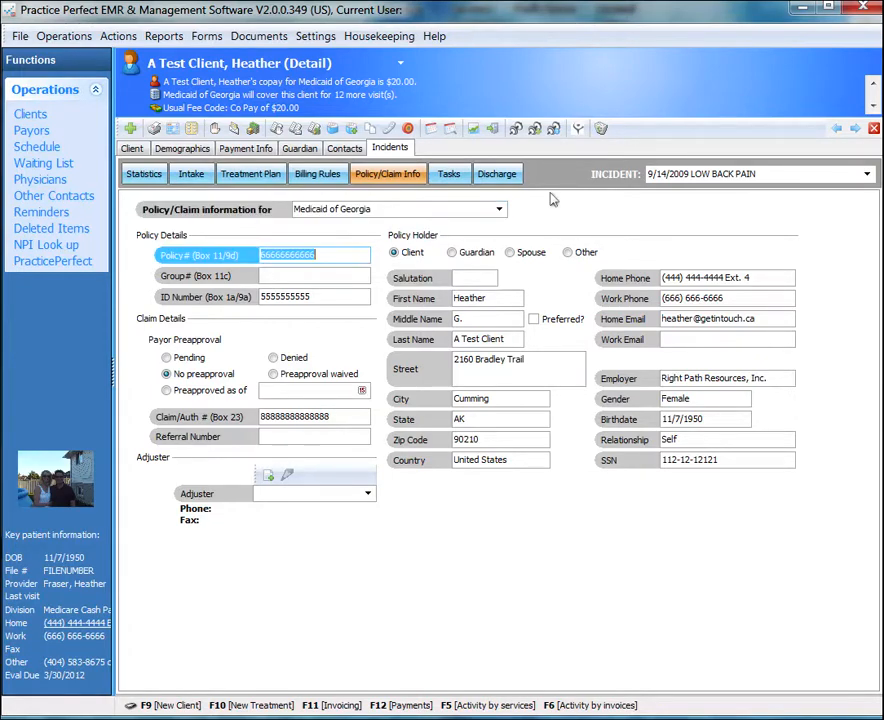
Go through the policy, ID and claim authorization number fields, and check the adjuster choices
key("Tab")
key("Tab")
key("Tab")
key("Tab")
key("Tab")
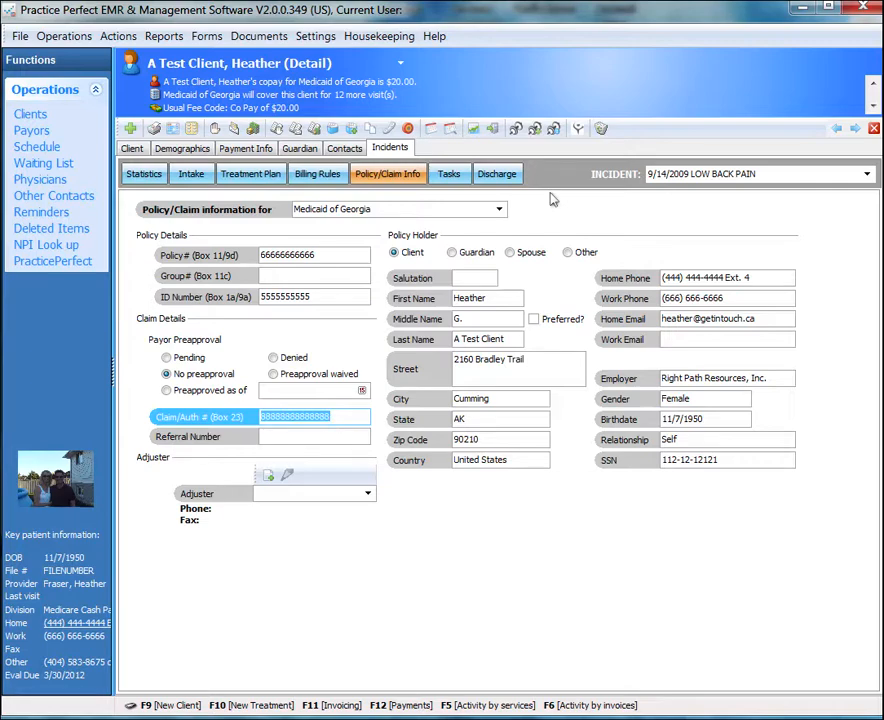
key("shift+Tab")
key("shift+Tab")
key("shift+Tab")
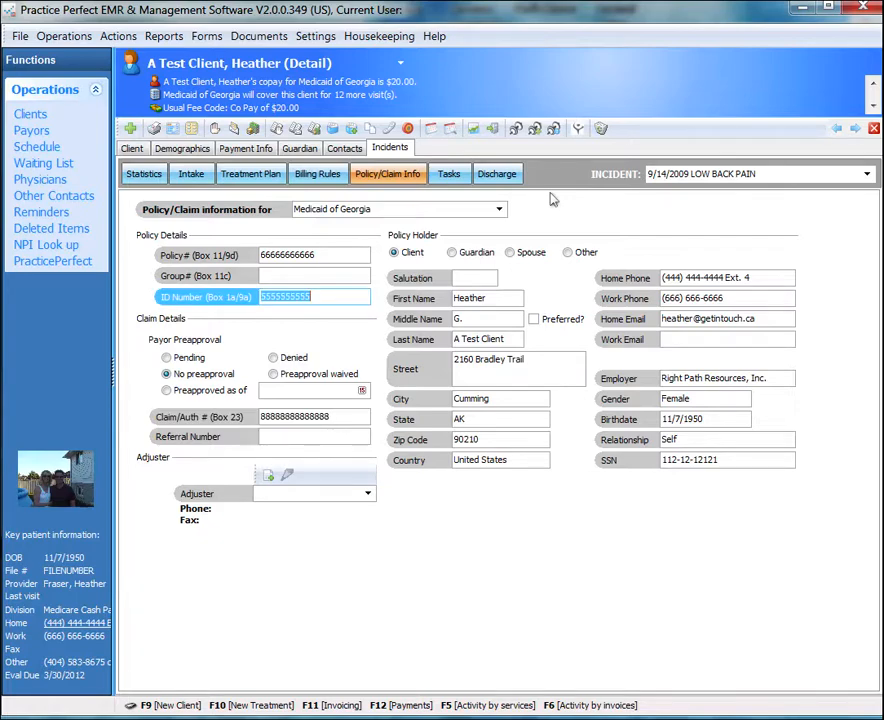
left_click(368, 493)
left_click(368, 493)
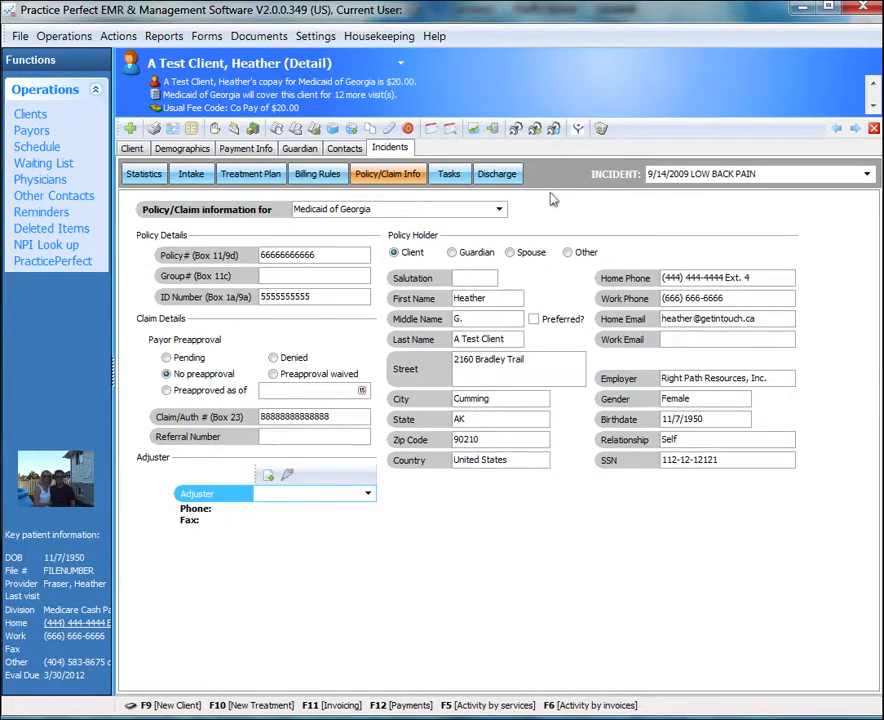
Read through the client's copay, remaining coverage and usual fee code alerts, and return to the schedule
key("Tab")
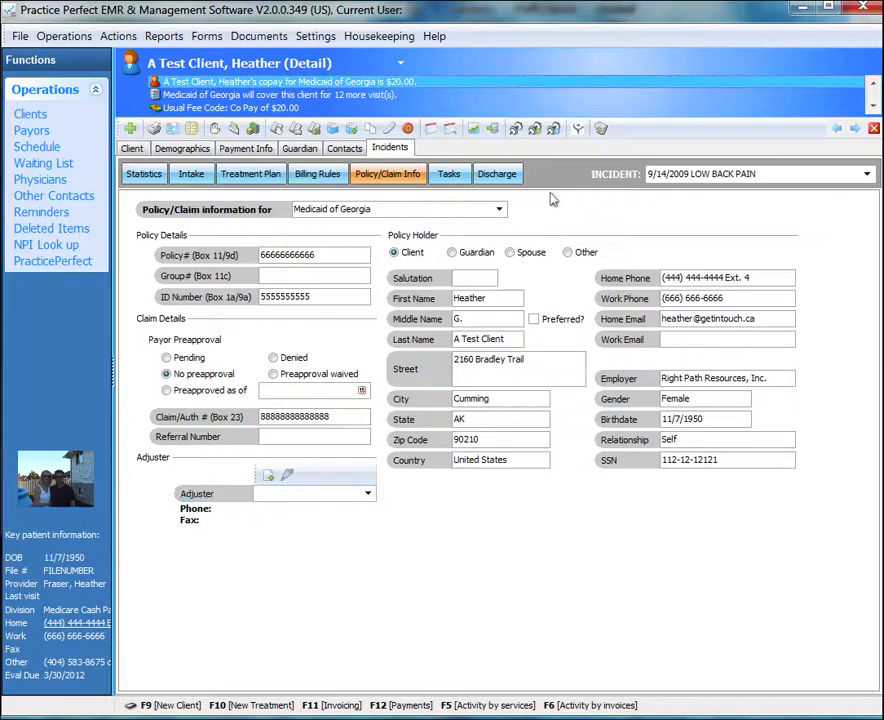
key("Down")
key("Down")
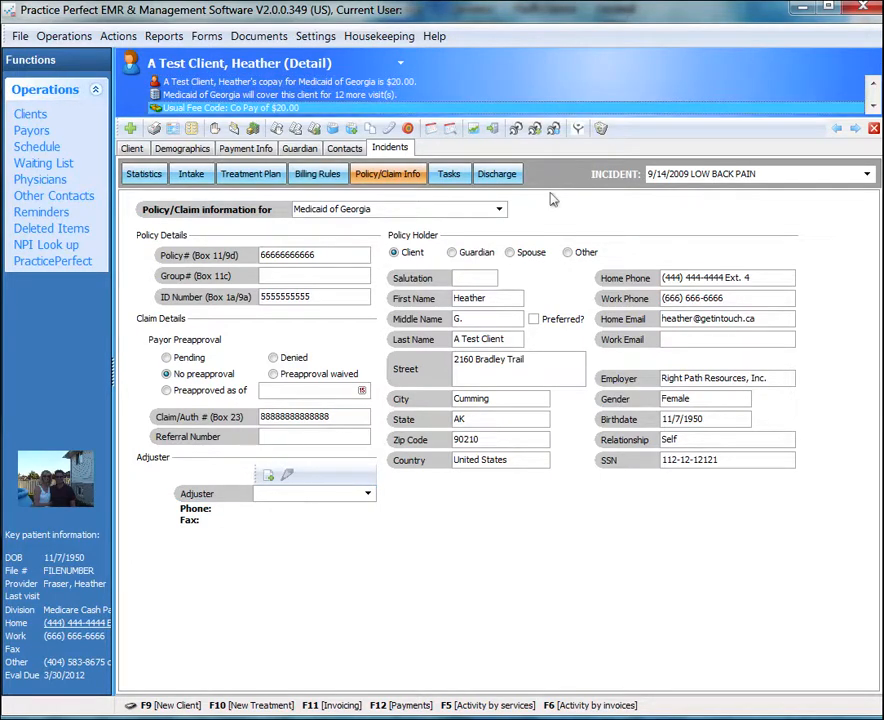
key("Up")
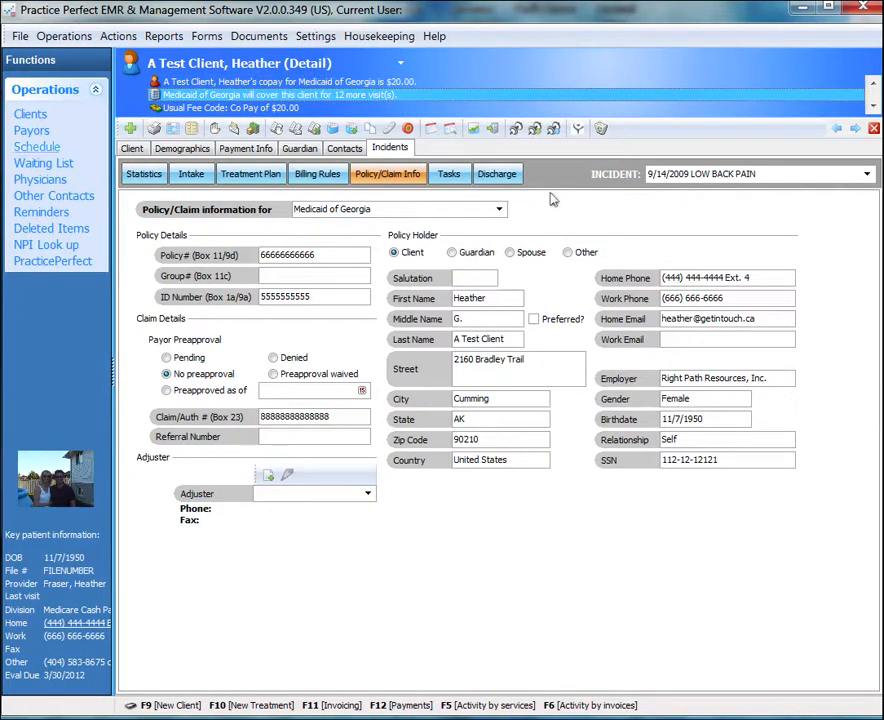
key("Escape")
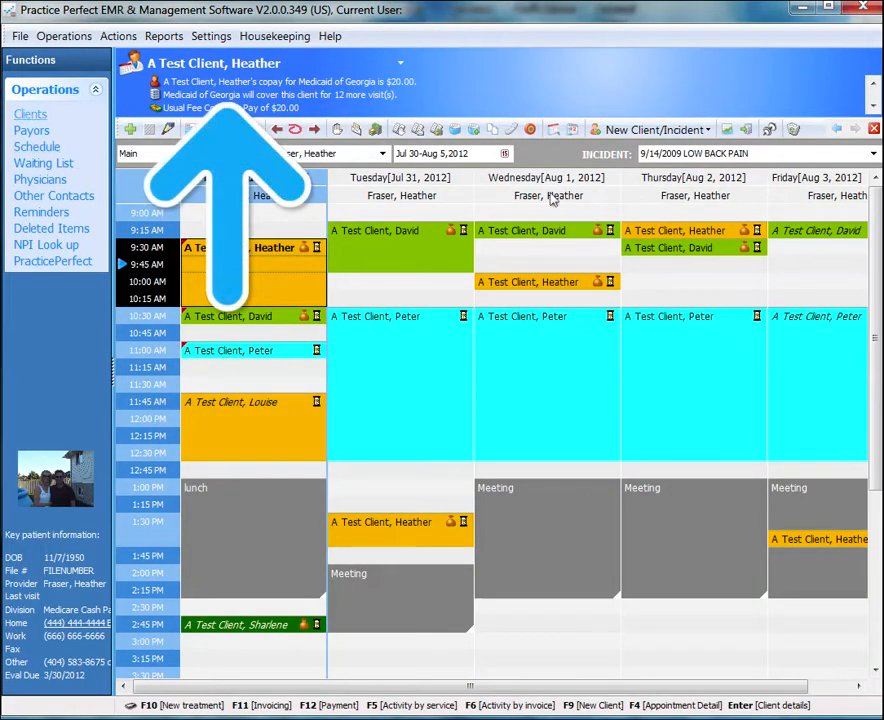
Review the selected client's alerts on the schedule, and select Monday's 10:30 AM appointment to view that client's alerts
key("Down")
key("Down")
key("Down")
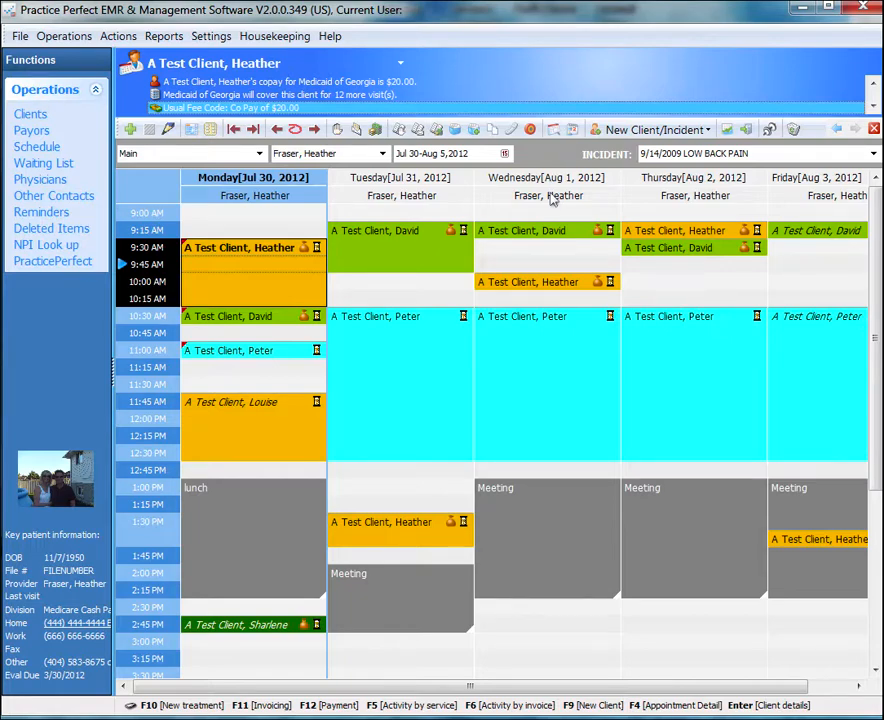
key("Down")
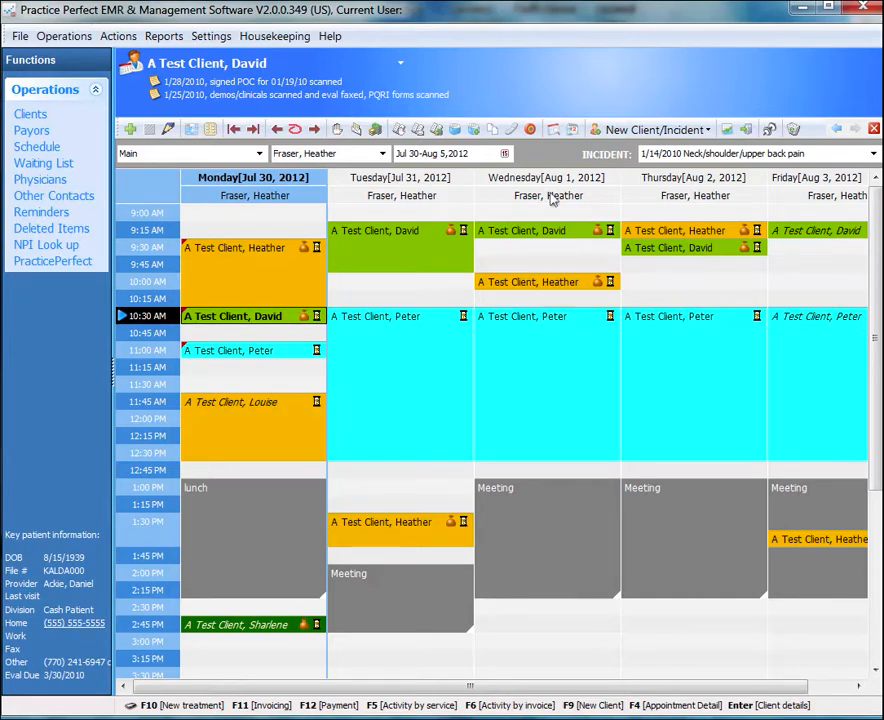
View the billing rules for the client of Monday's 10:30 AM appointment, and return to the schedule to select the 11:00 AM appointment
key("Return")
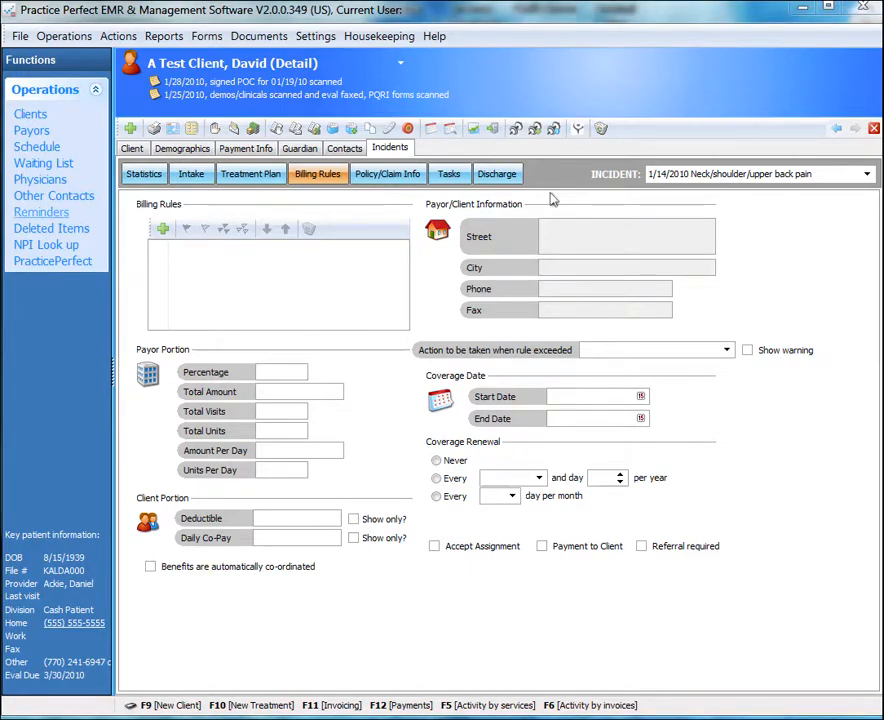
left_click(37, 147)
left_click(240, 351)
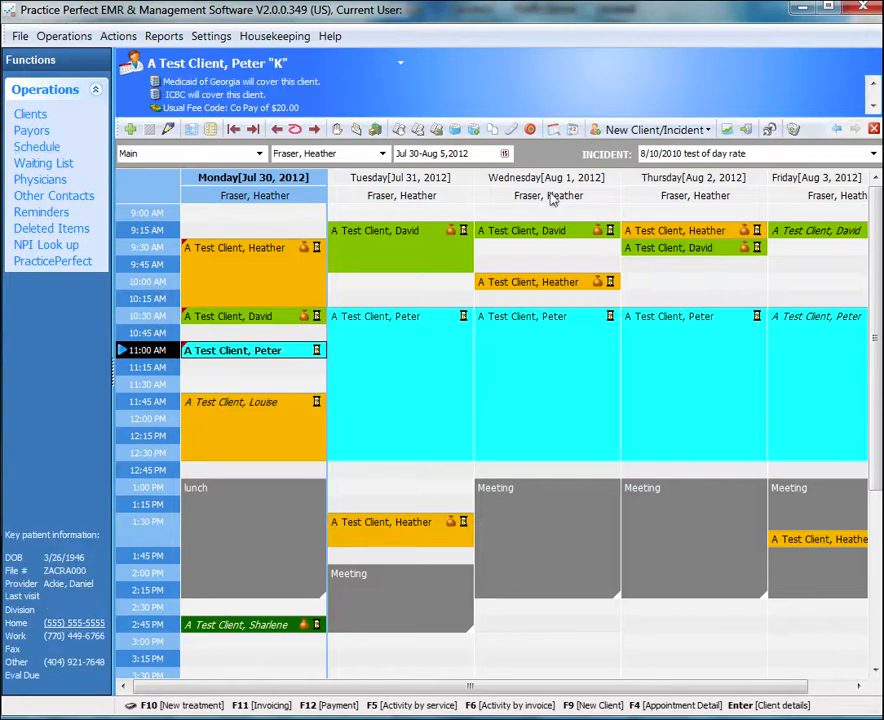
Open the 11:00 AM client's incident billing rules and view the Medicaid of Georgia and ICBC rules
key("Return")
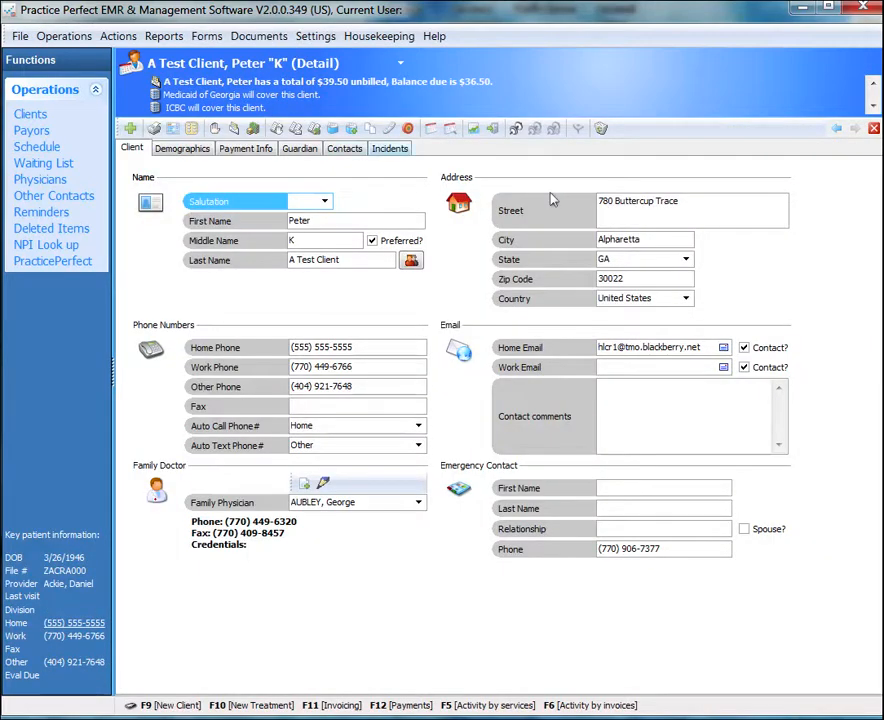
left_click(390, 148)
left_click(317, 174)
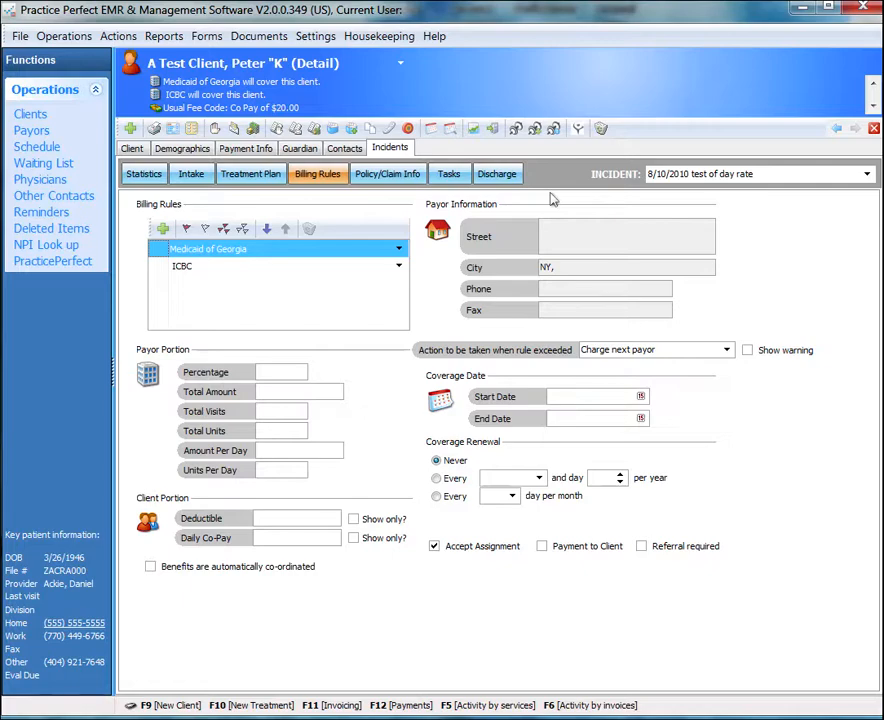
key("Down")
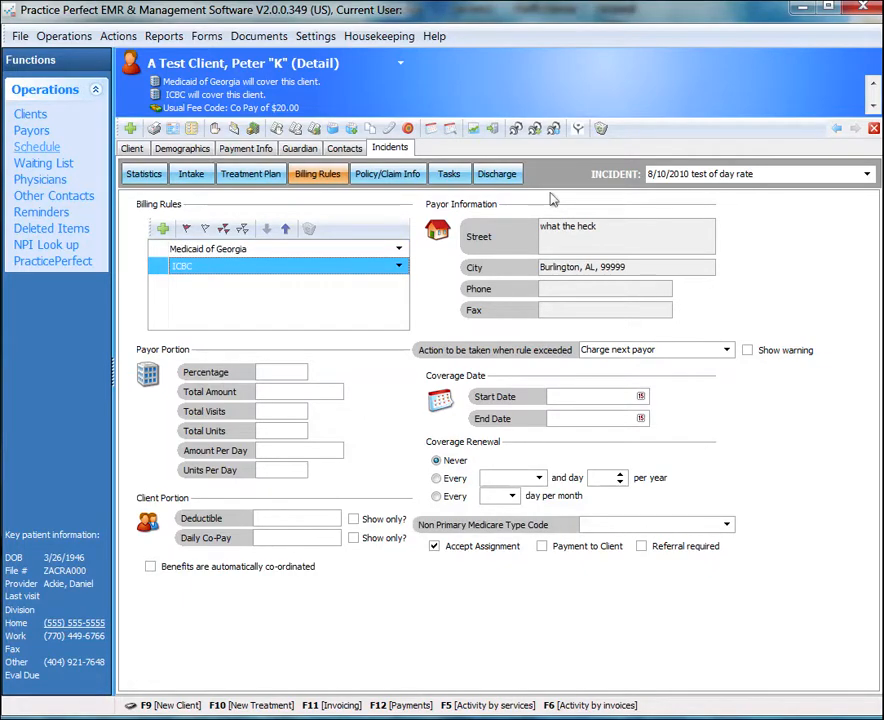
Return to the schedule and view the client alerts for Monday's 10:30 AM and 9:30 AM appointments
left_click(37, 147)
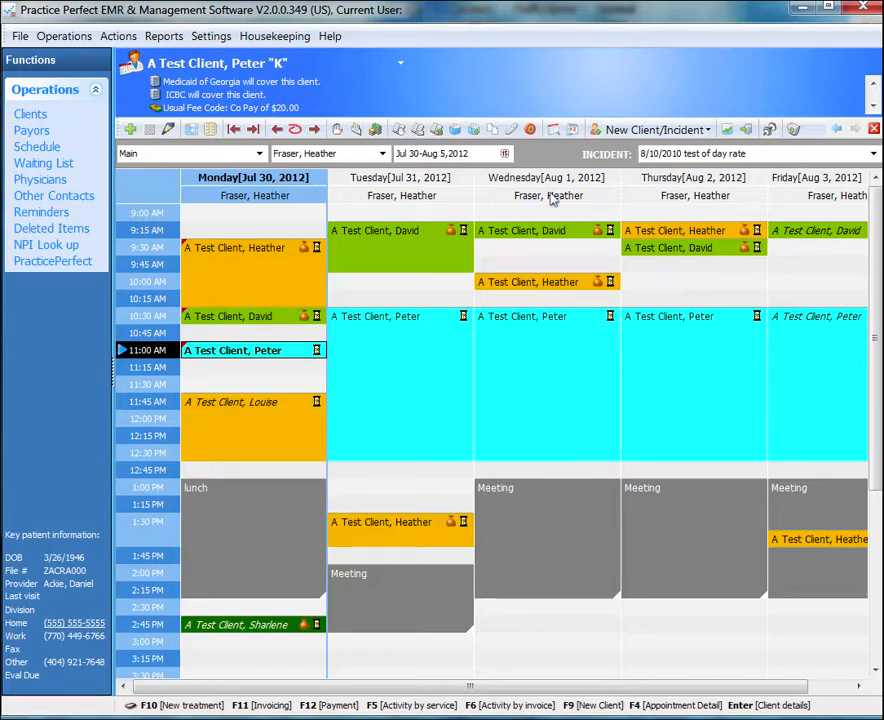
key("Up")
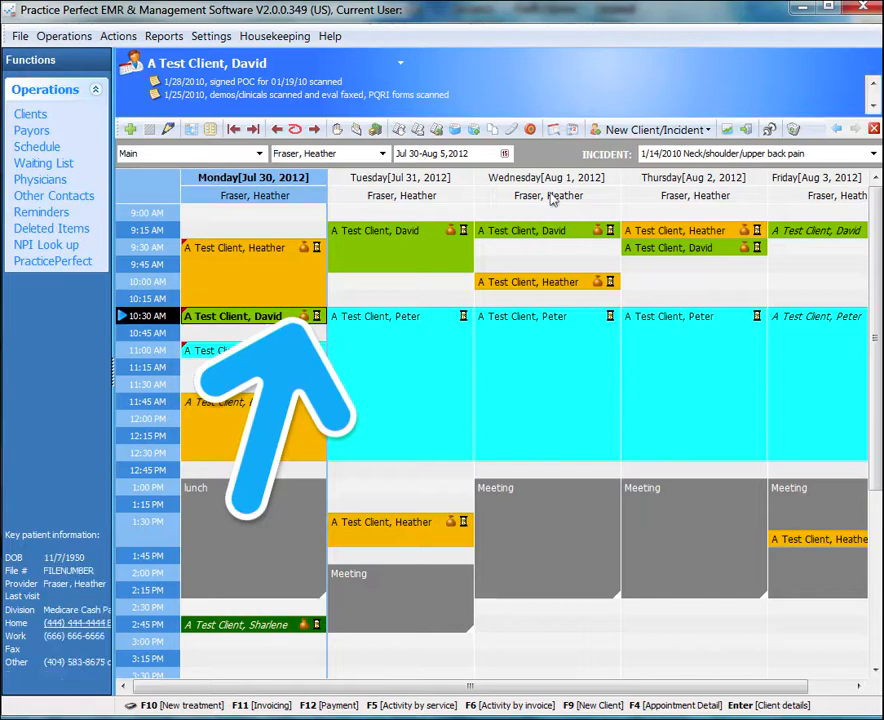
key("Up")
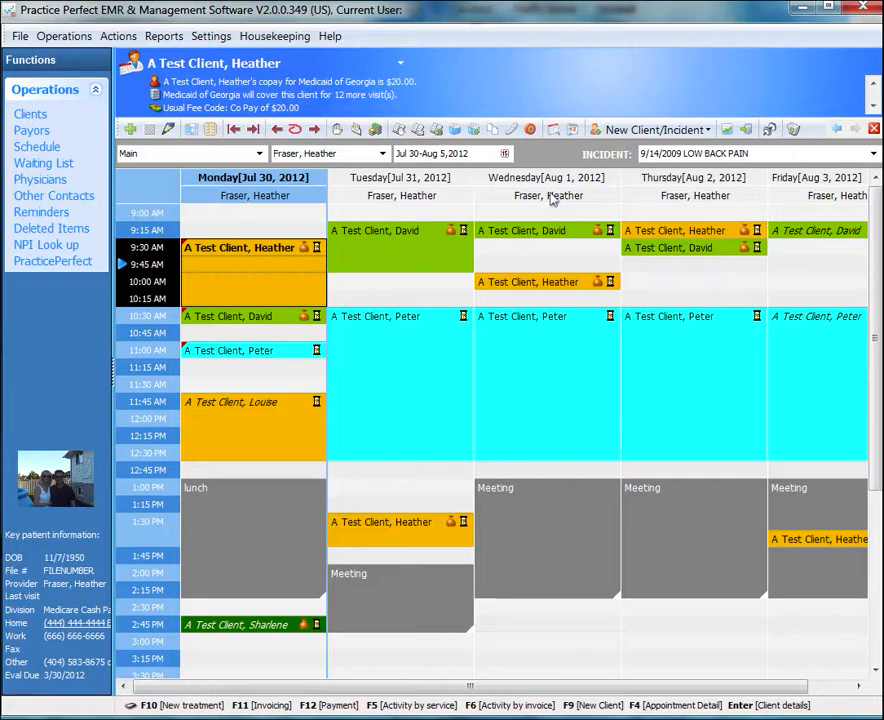
Mark Monday's 11:00 AM appointment as Arrived
key("Down")
key("Down")
key("Down")
key("Down")
key("Down")
key("space")
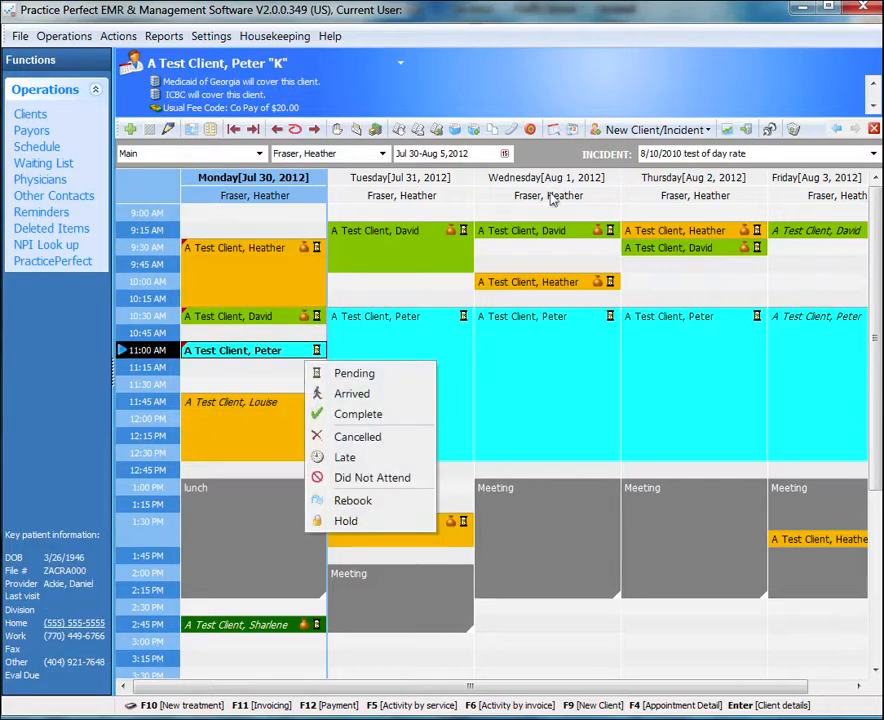
key("Down")
key("Down")
key("Return")
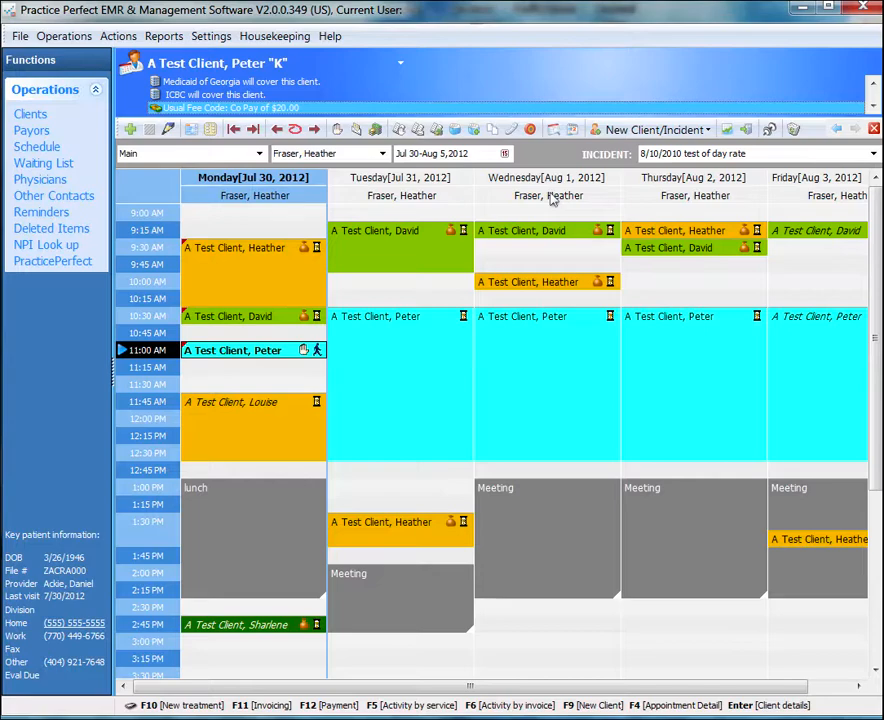
Add a PRI TREAT Physiotherapy Treatment of $50.00, dated 7/30/2012, for the client of Monday's 10:30 AM appointment
key("Up")
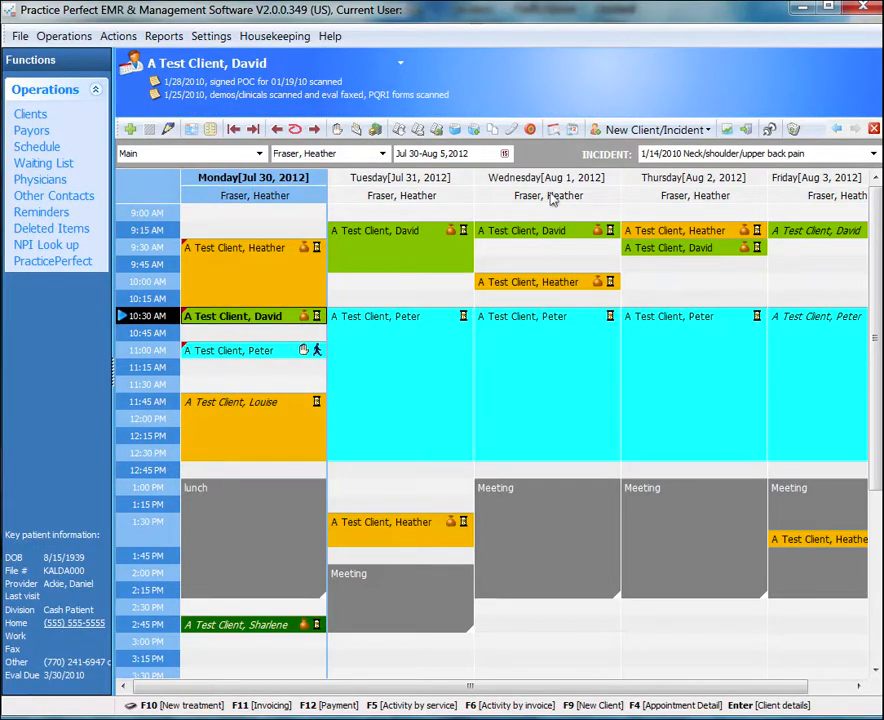
key("F10")
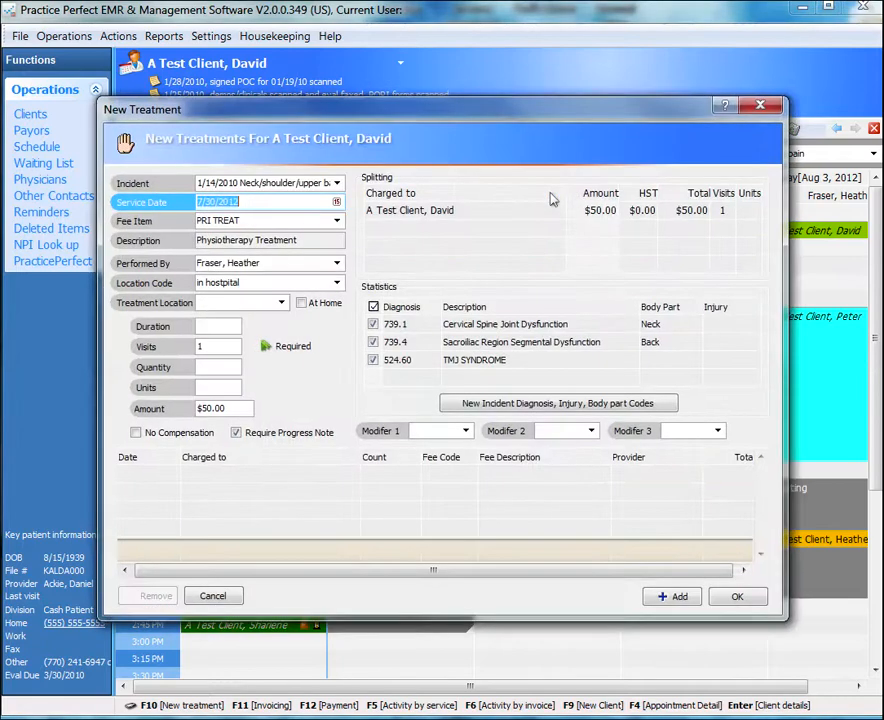
key("Tab")
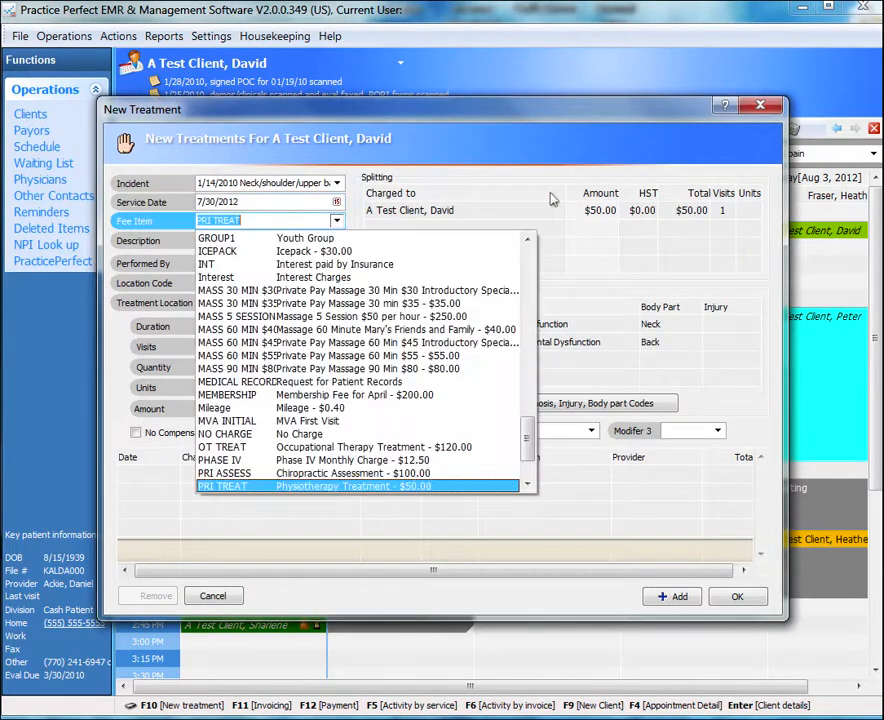
key("Return")
key("alt+Down")
key("Return")
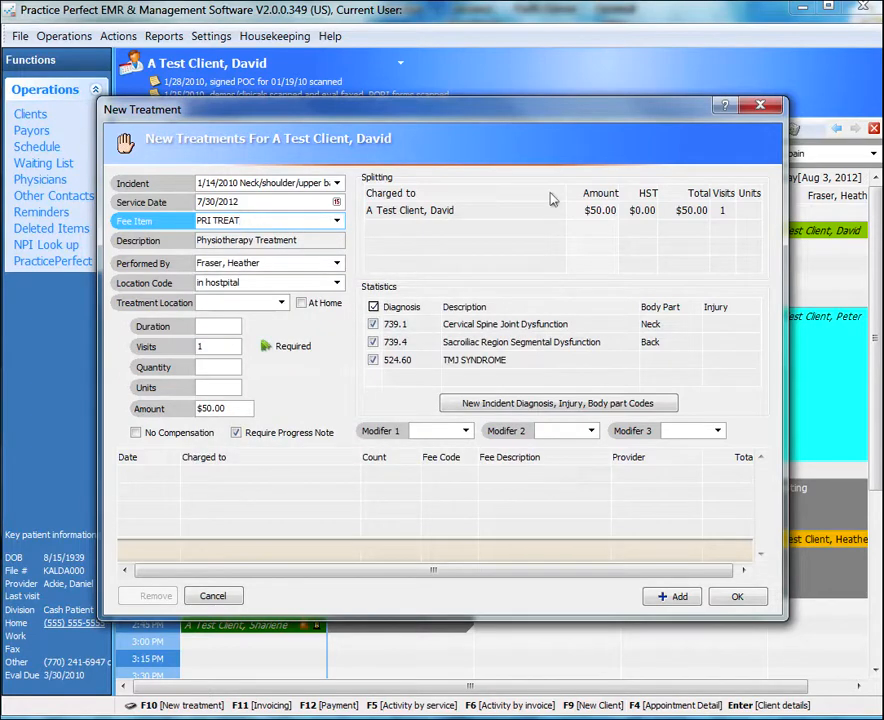
key("Tab")
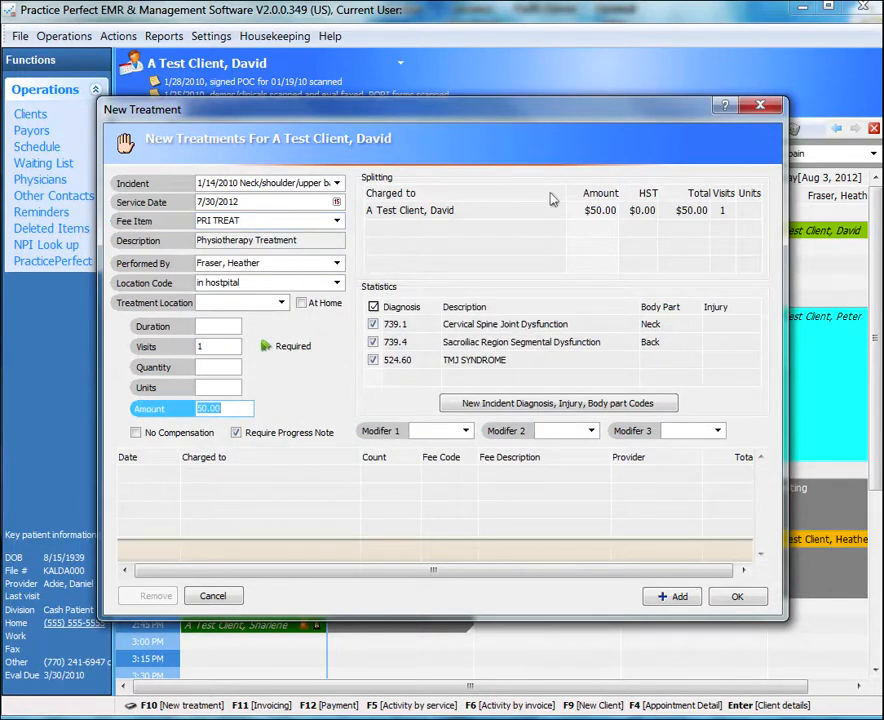
key("Tab")
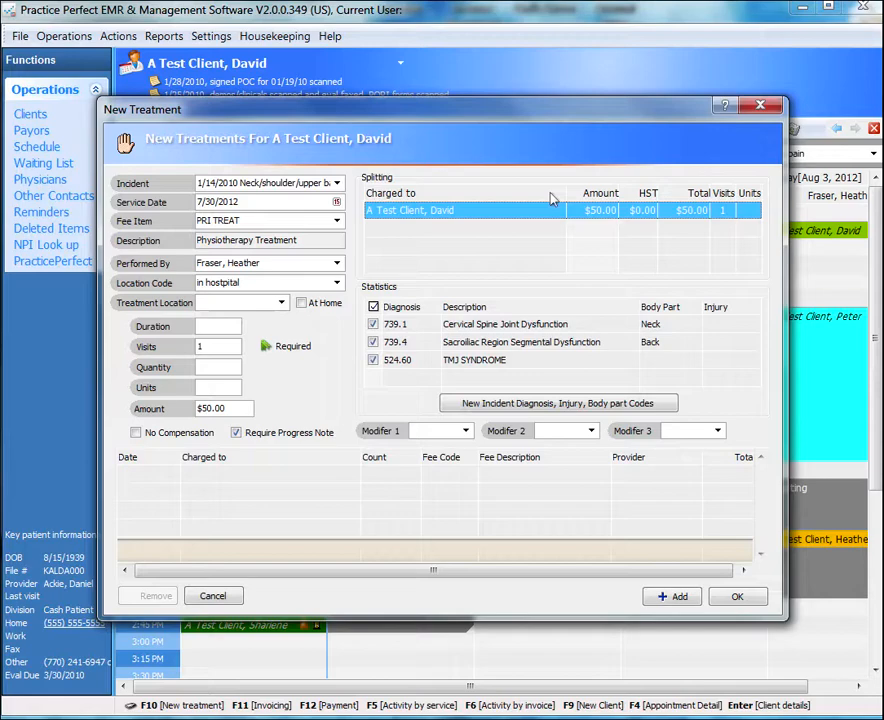
left_click(672, 596)
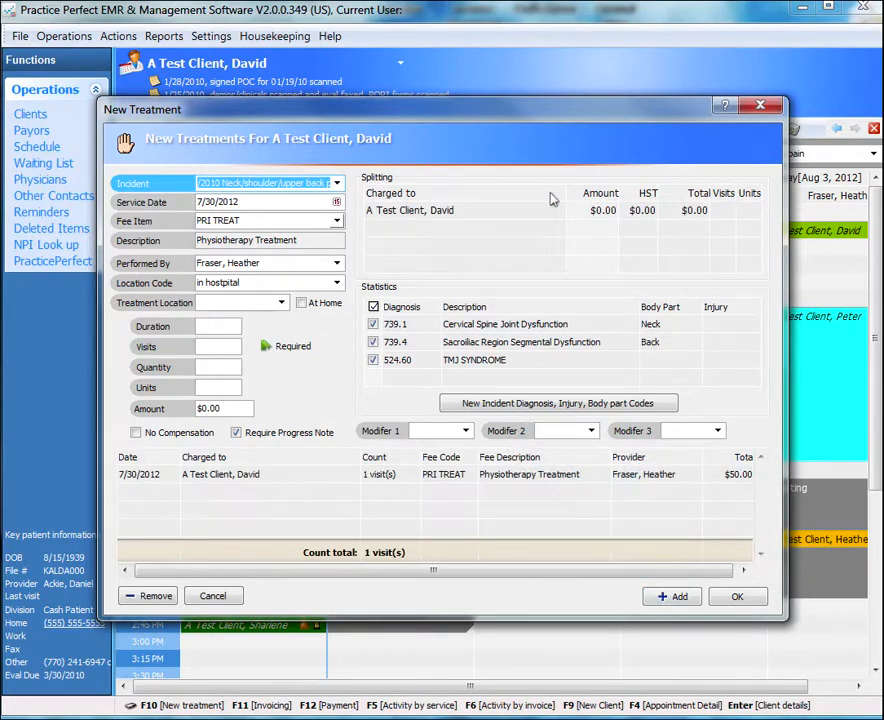
Add an ICEPACK fee item of $30.00 to the new treatments and save them
left_click(337, 221)
left_click(240, 251)
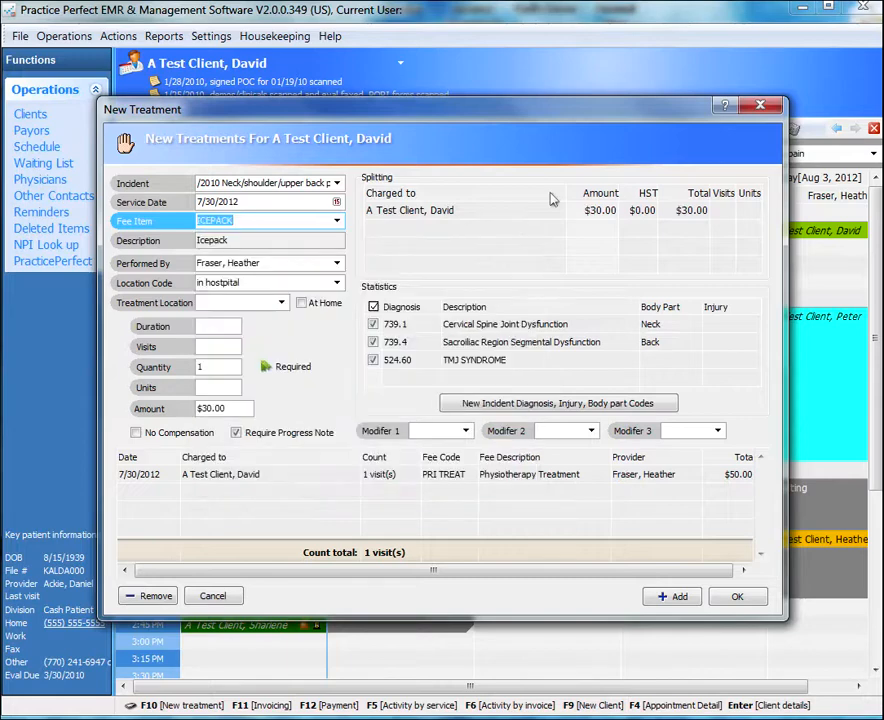
left_click(673, 596)
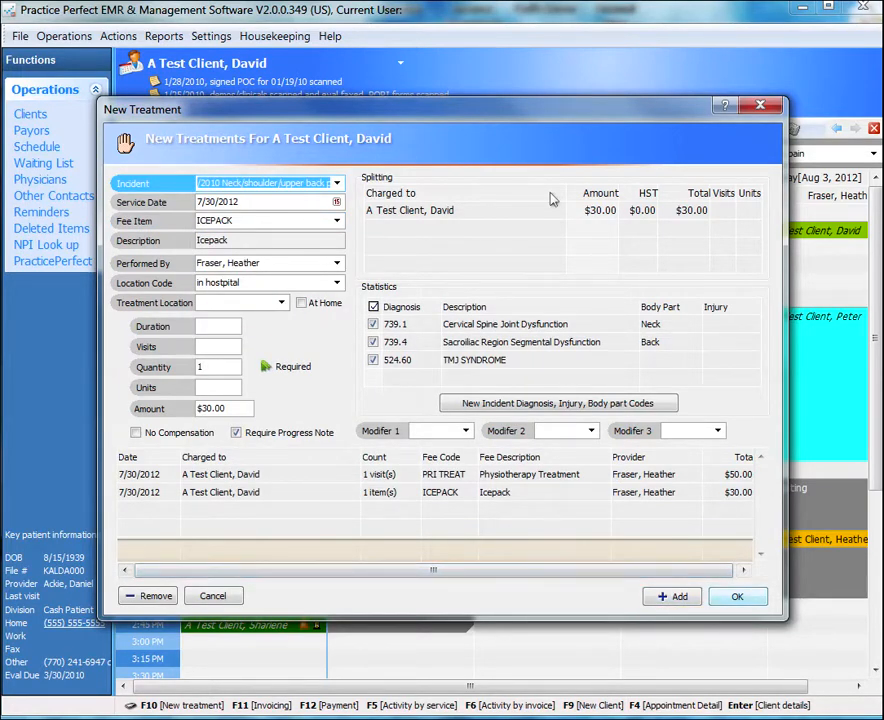
left_click(737, 597)
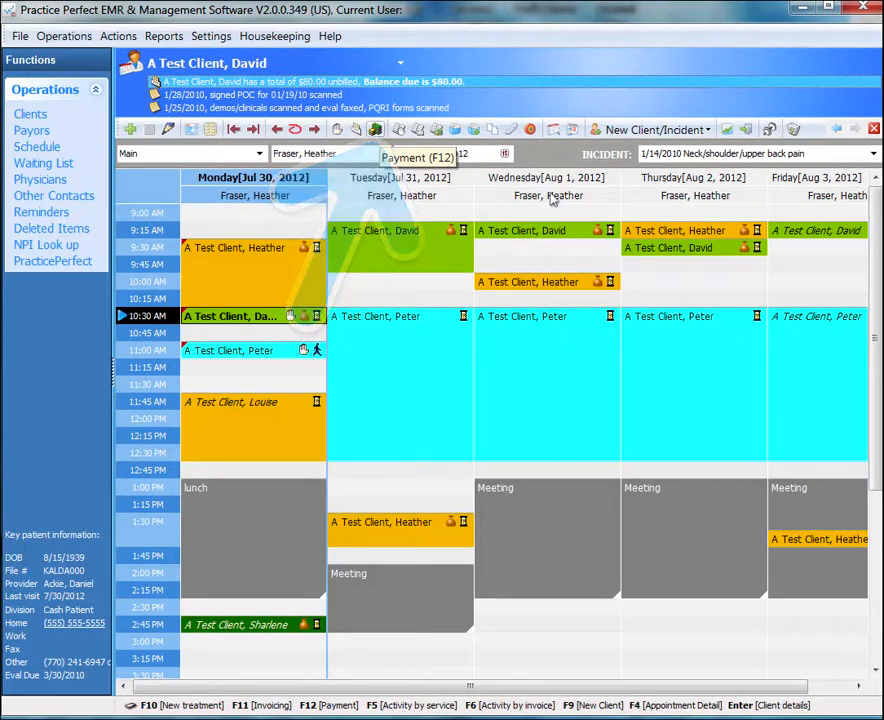
Record an $80.00 Cash payment for the 10:30 AM client, with Produce Invoice/Receipt enabled
key("F12")
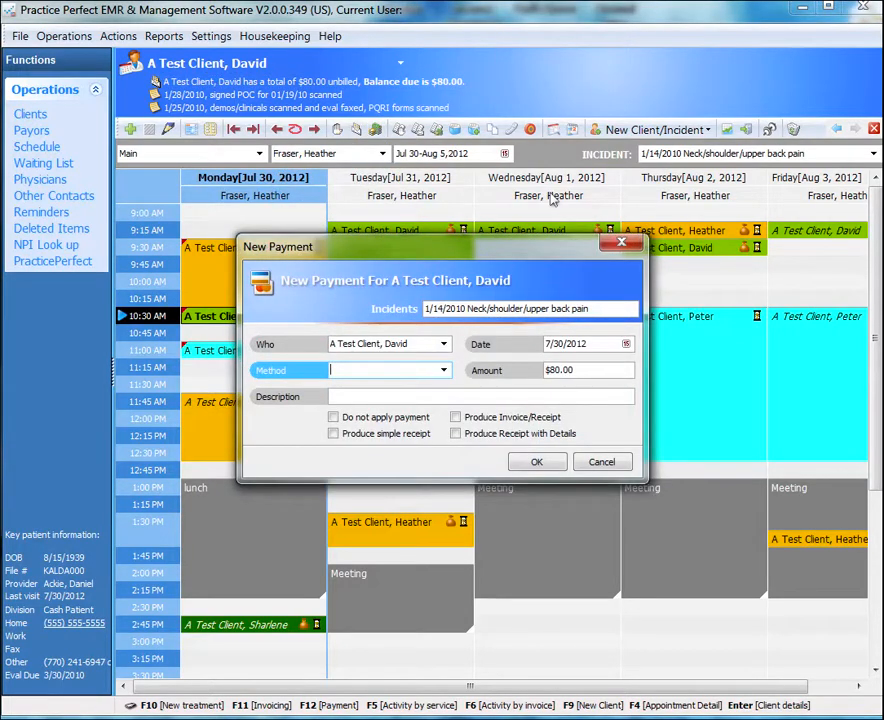
key("alt+Down")
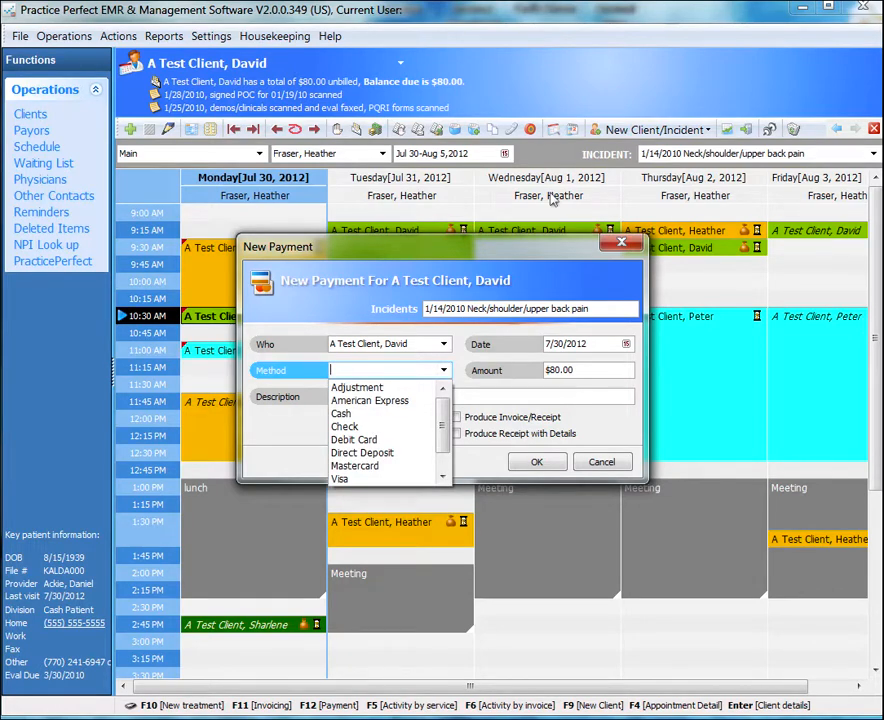
key("c")
key("Return")
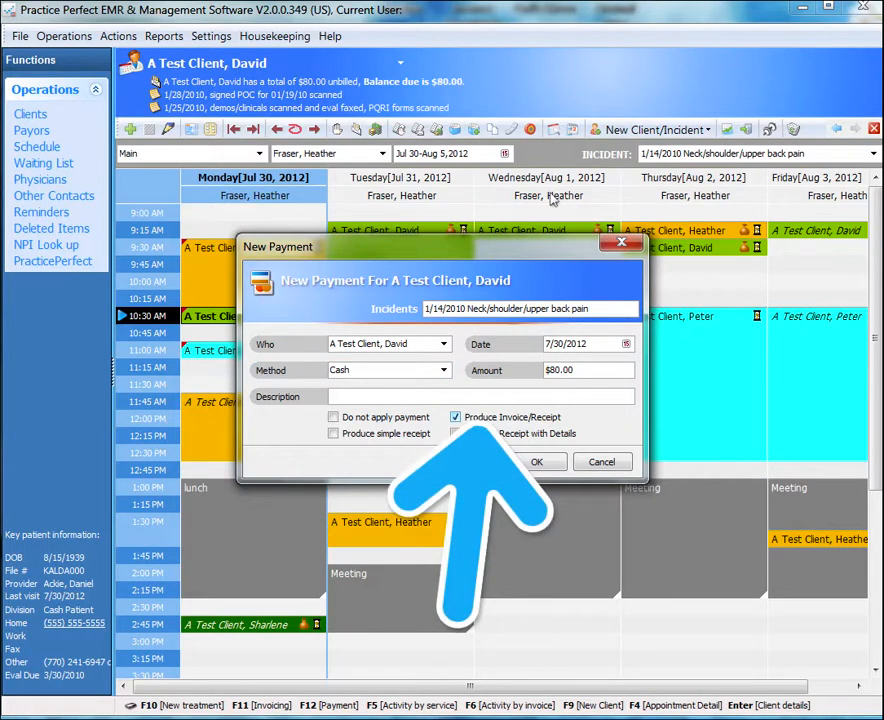
key("Return")
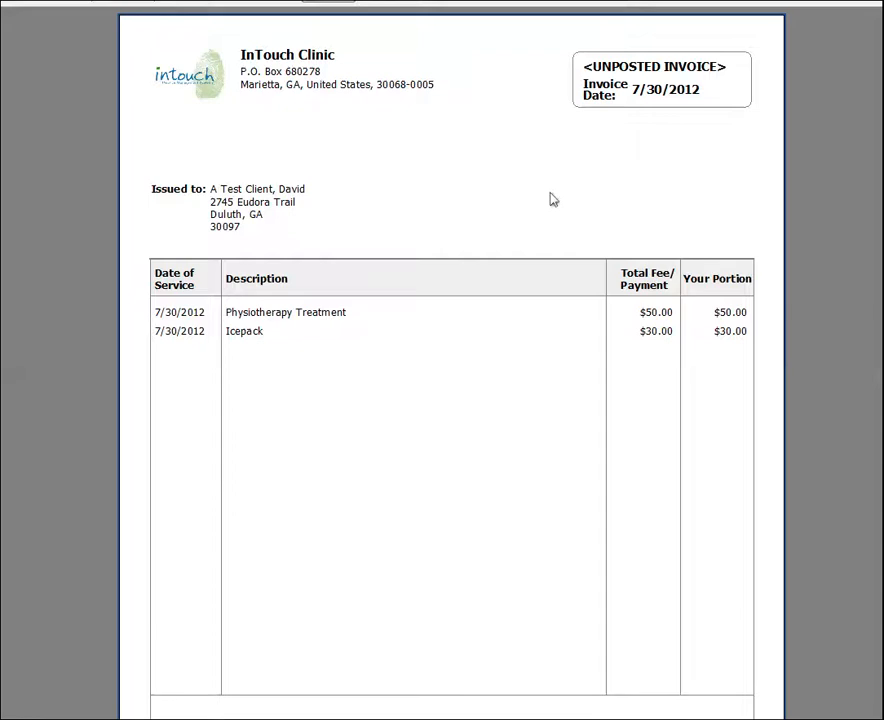
Review the unposted invoice's charges and amount due, and post it without printing
scroll(553, 200, "down", 3)
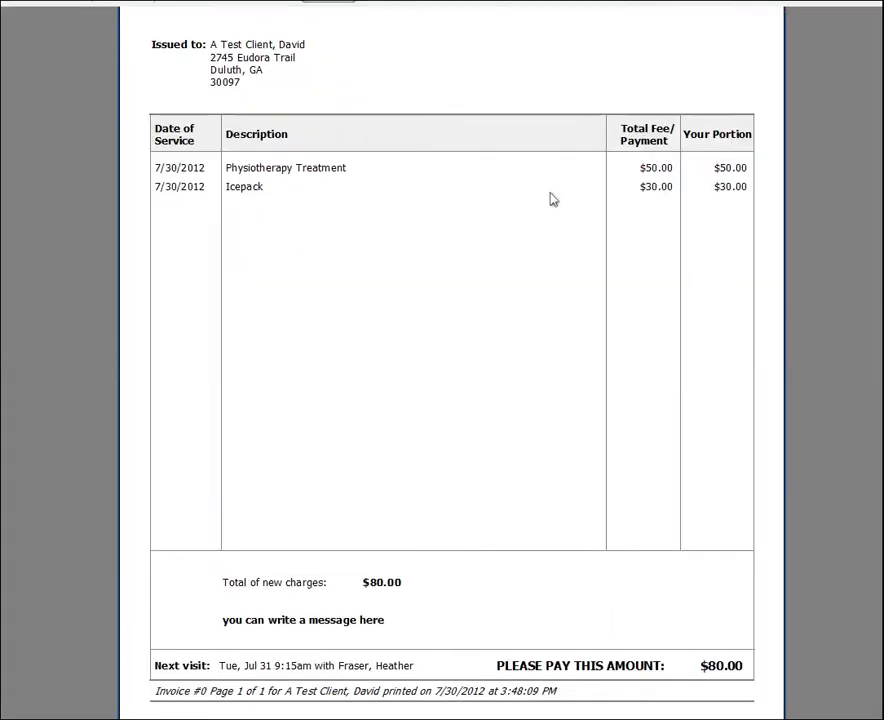
scroll(553, 200, "up", 3)
scroll(553, 200, "down", 3)
scroll(553, 200, "up", 3)
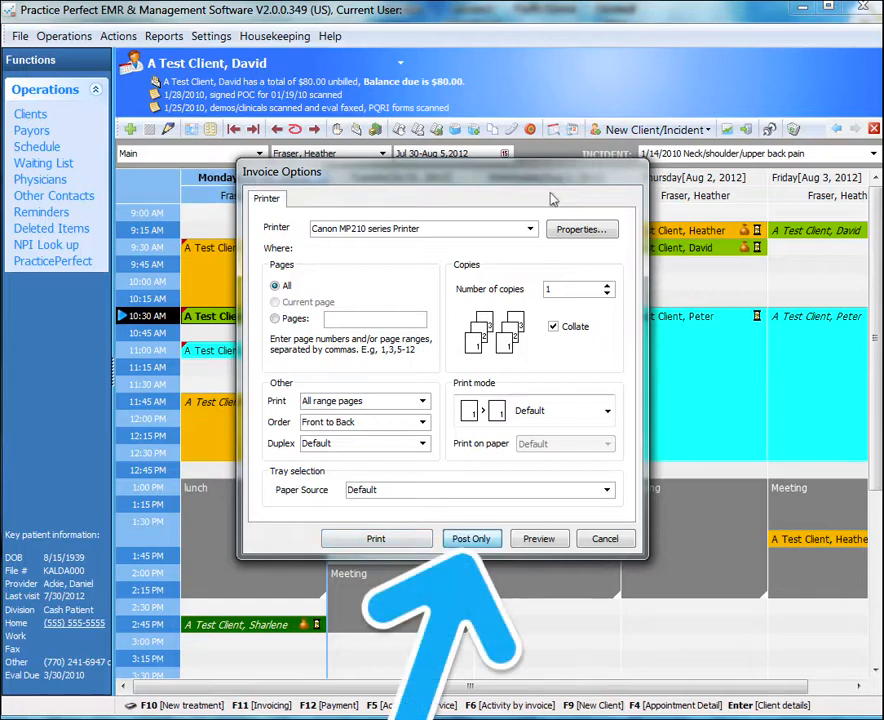
key("Return")
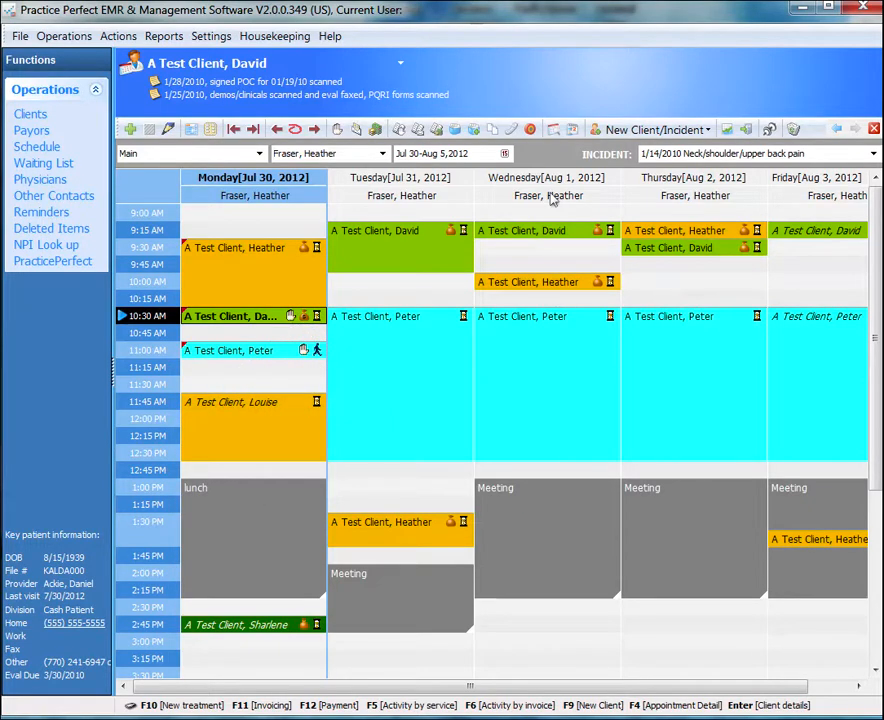
Mark Monday's 10:30 AM appointment as Complete
key("space")
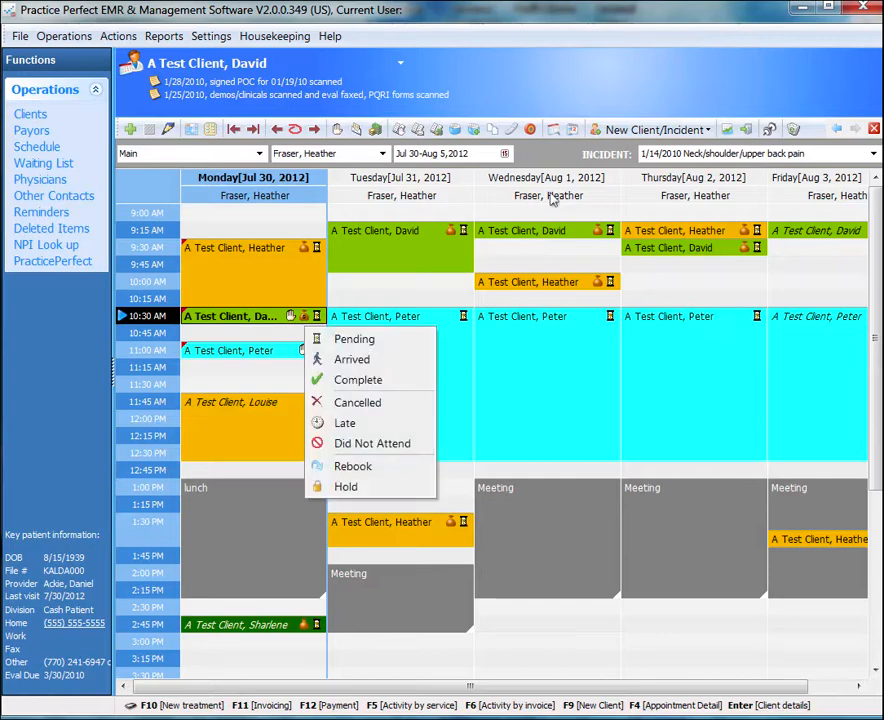
key("c")
key("Return")
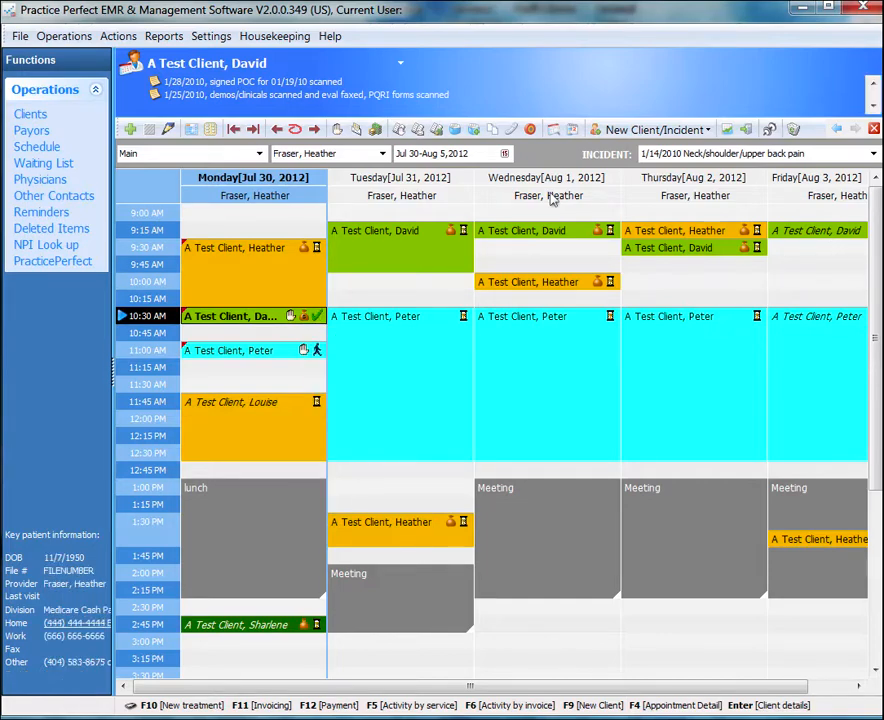
Mark Monday's 9:30 AM appointment as Arrived
key("Up")
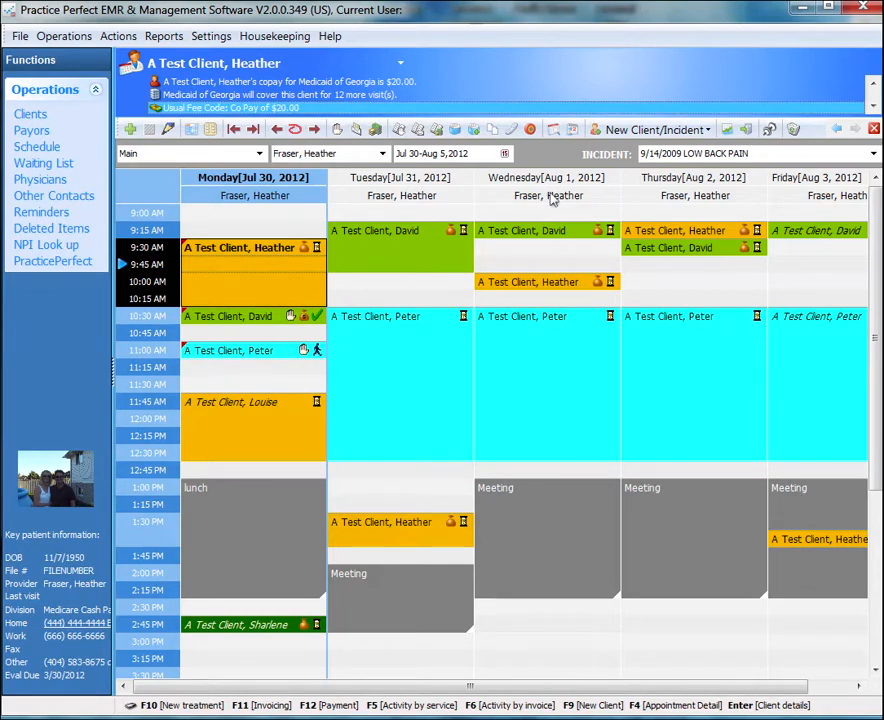
key("Menu")
key("Down")
key("Down")
key("Return")
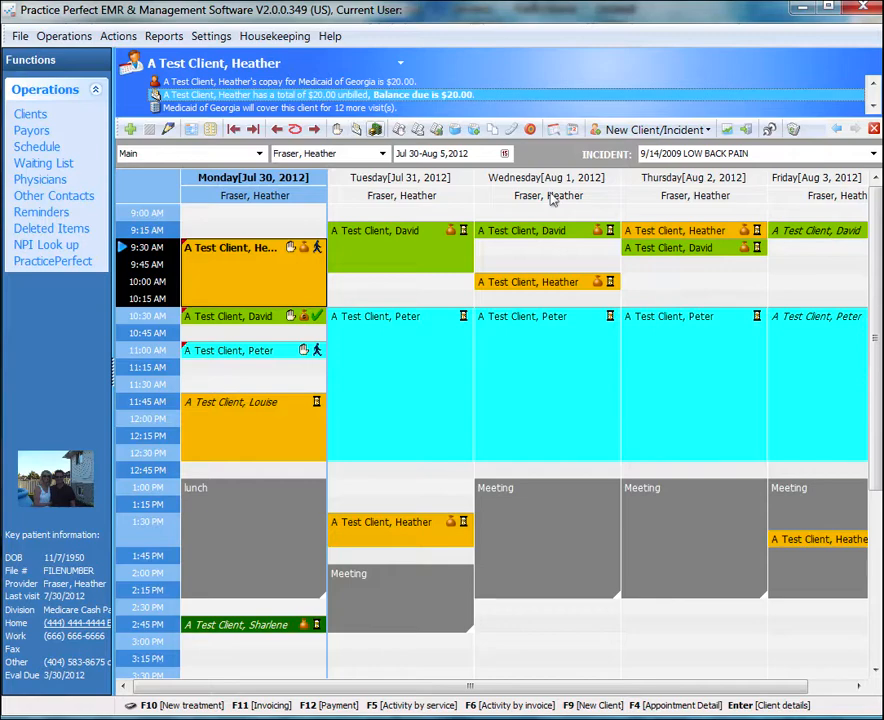
Record a $20.00 American Express payment for the 9:30 AM client, with Produce Invoice/Receipt enabled
key("F12")
key("alt+Down")
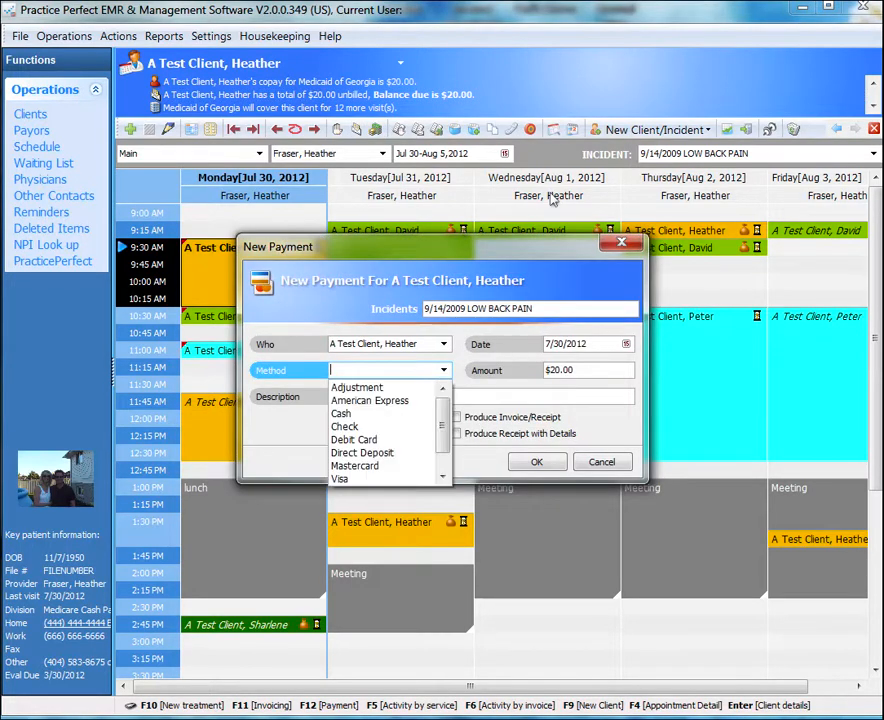
key("Down")
key("Down")
key("Return")
key("Tab")
key("Tab")
key("Tab")
key("Tab")
key("space")
key("Tab")
key("Tab")
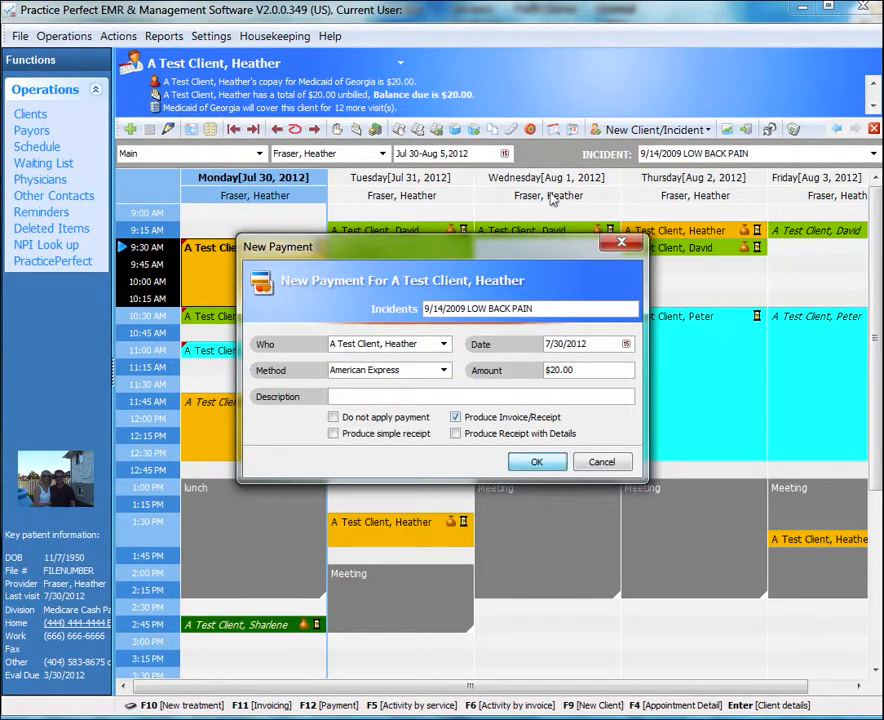
key("Return")
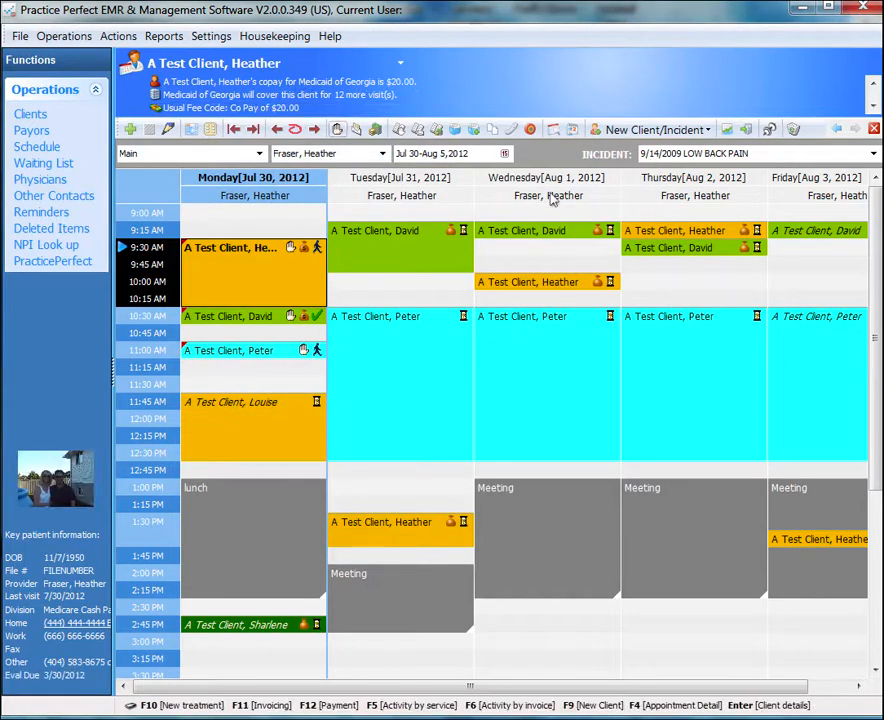
Start a new treatment for Monday's 9:30 AM client with fee item 97750 (Physical Performance Test) and 2 units
key("F10")
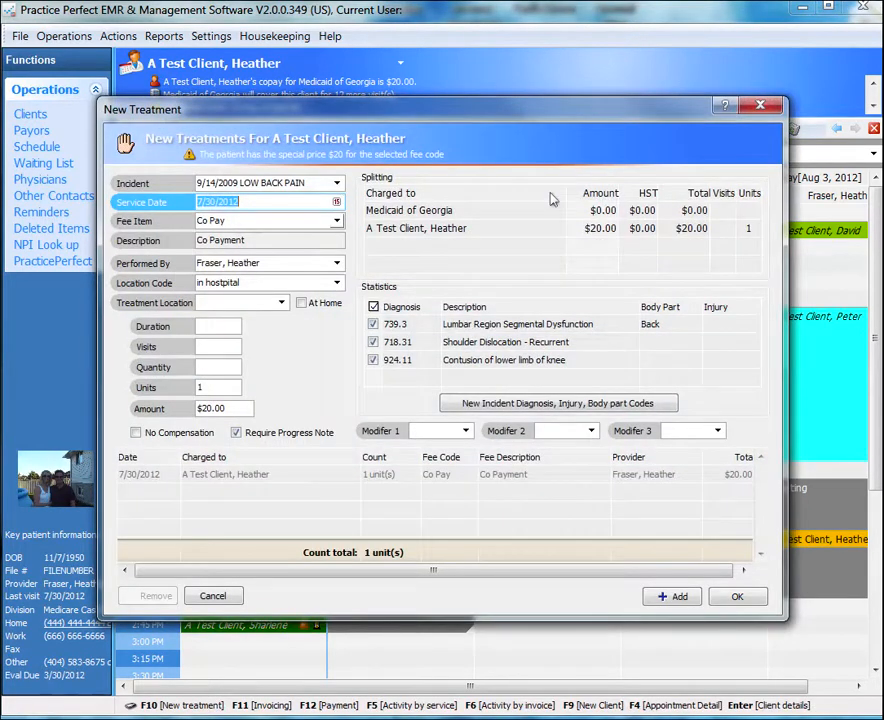
key("Tab")
type("977")
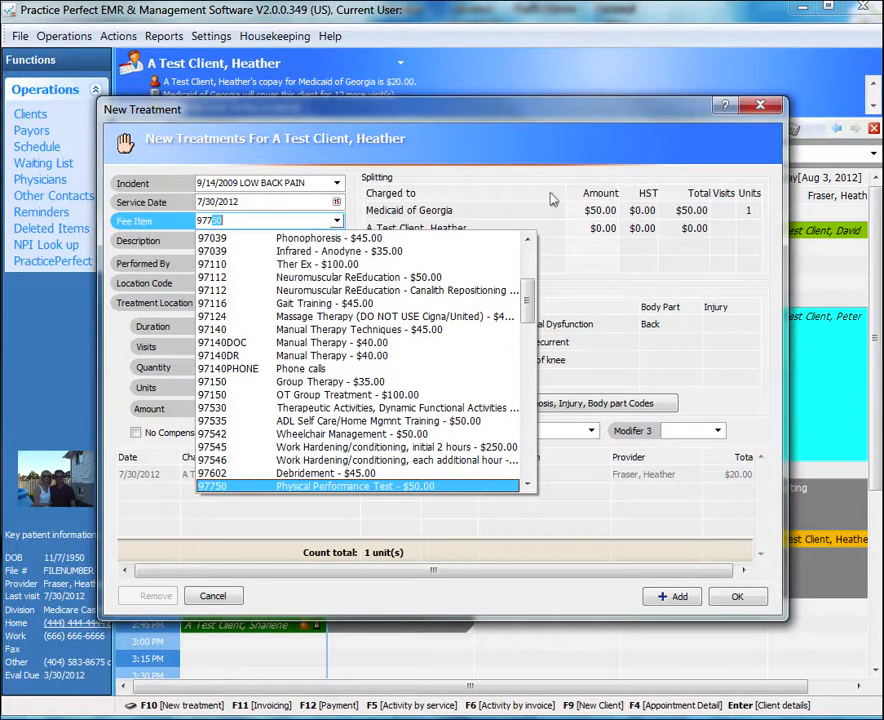
key("Return")
key("Tab")
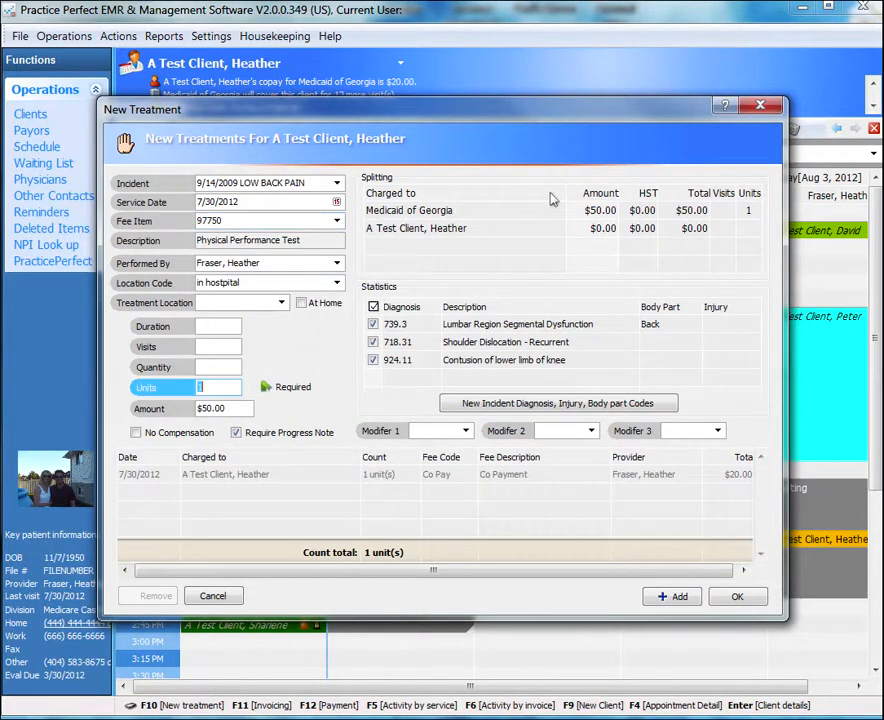
type("2")
key("Tab")
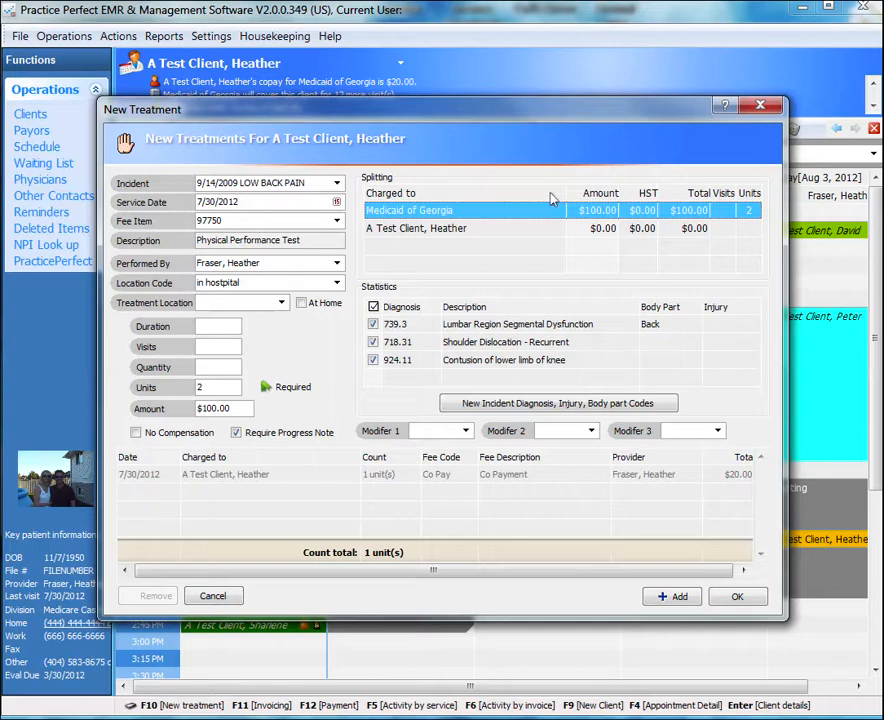
Set the Physical Performance Test's first modifier to GP and add the treatment to the list
key("Tab")
key("Tab")
key("Tab")
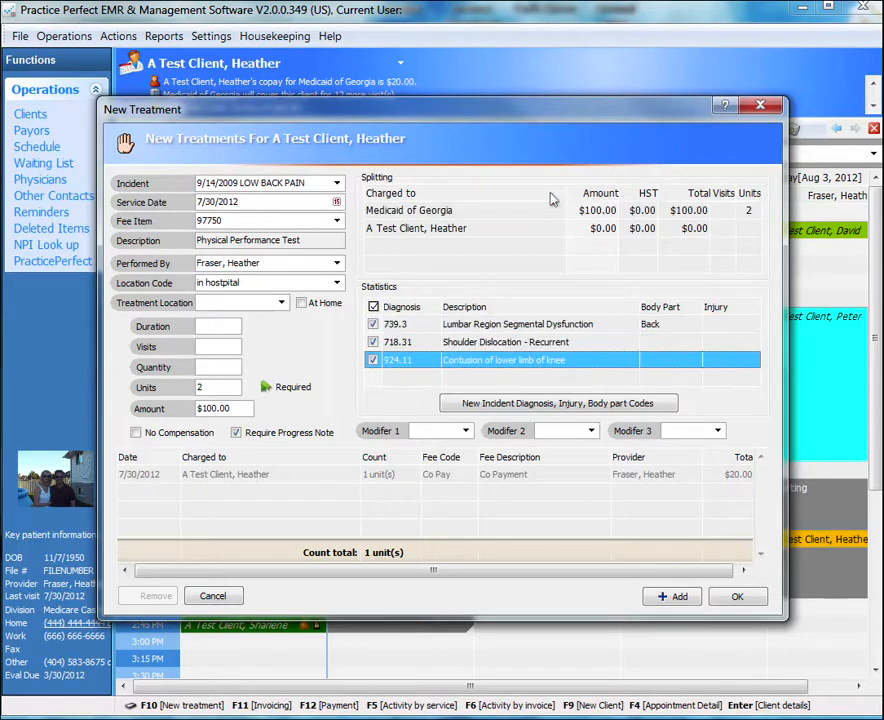
key("Tab")
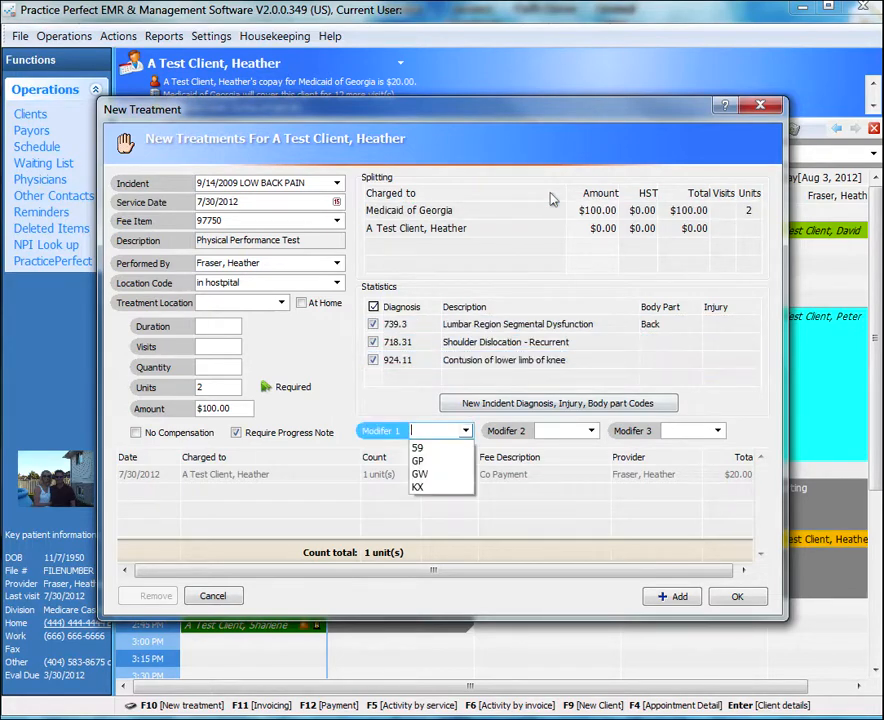
key("Down")
key("Down")
key("Return")
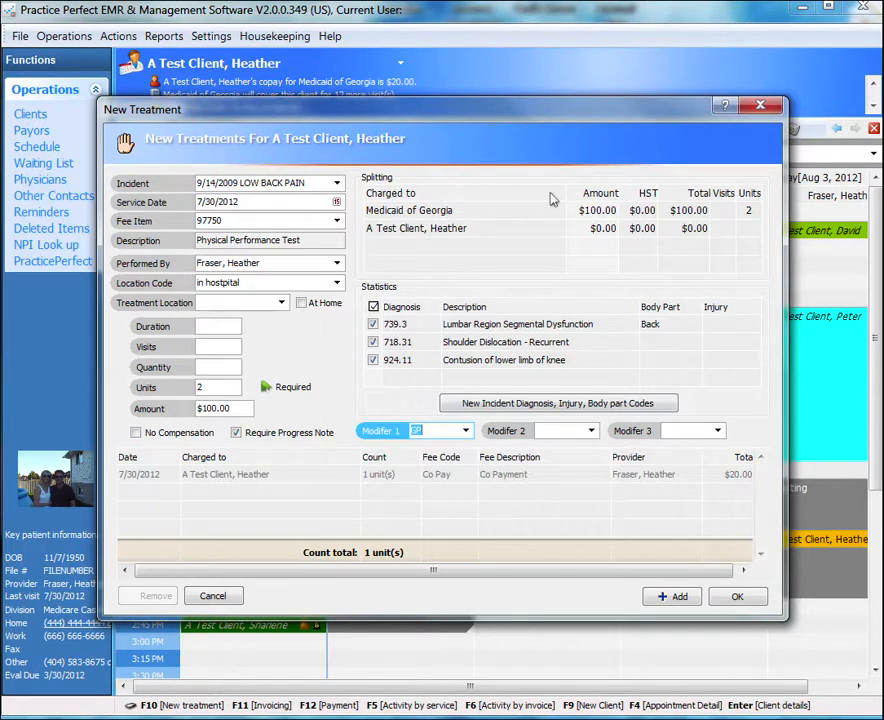
key("Tab")
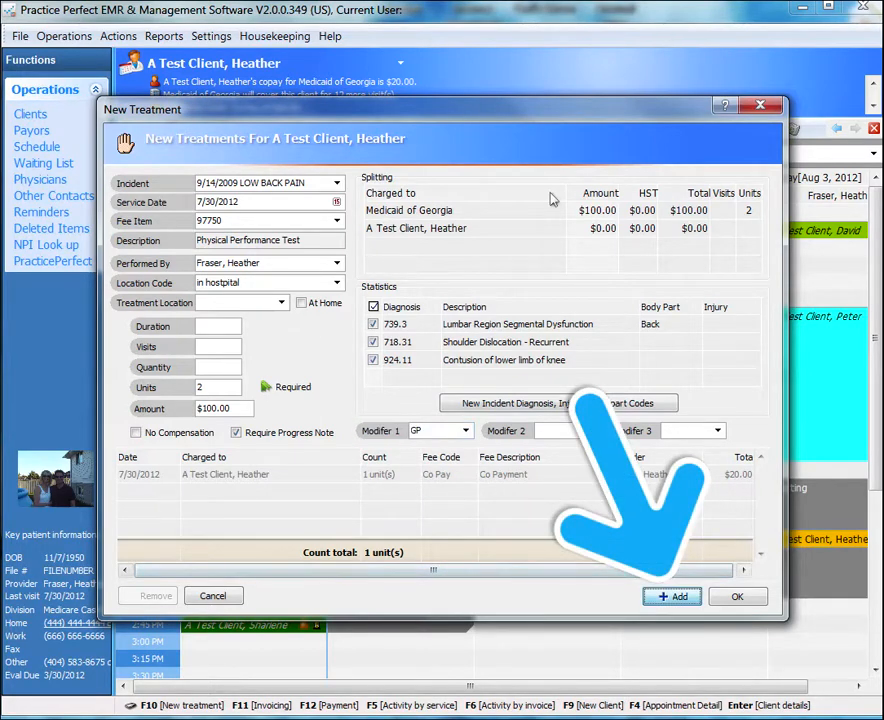
key("Return")
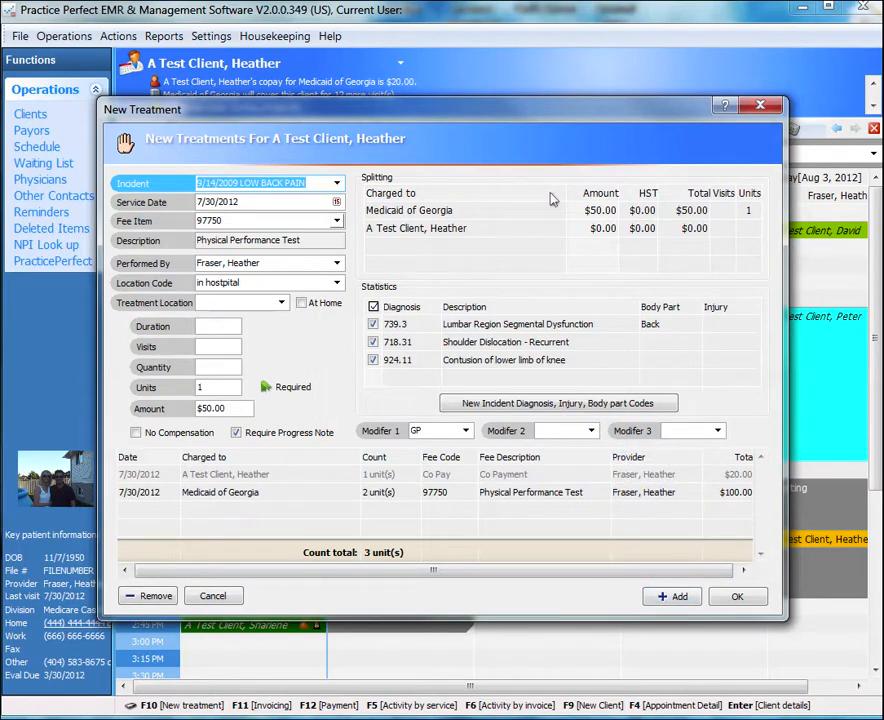
Add a second treatment with fee item 97001 (Physical Therapy Evaluation) and save the new treatments
key("Tab")
key("Tab")
type("977")
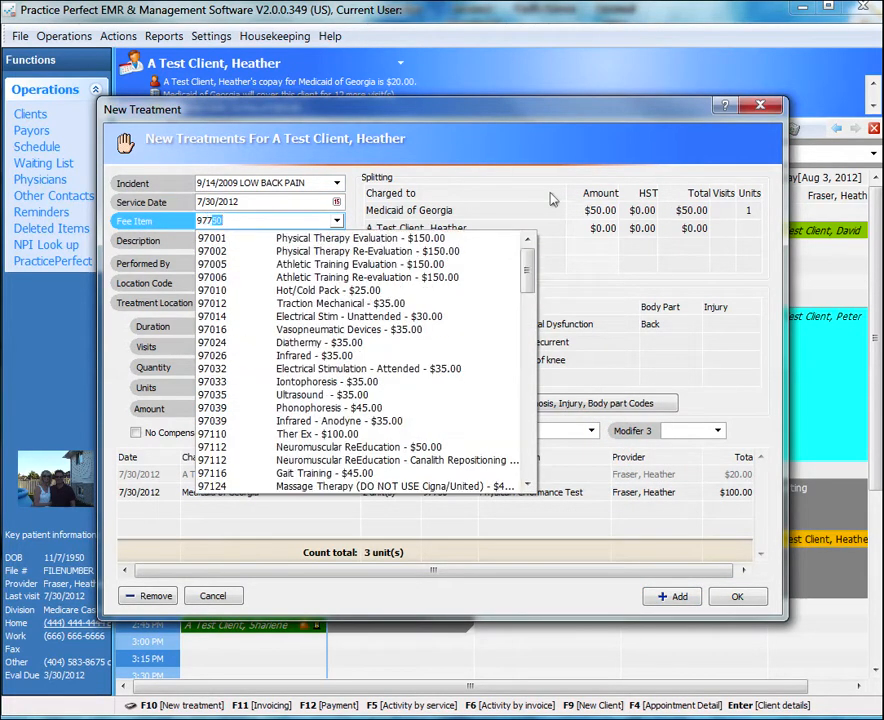
key("Return")
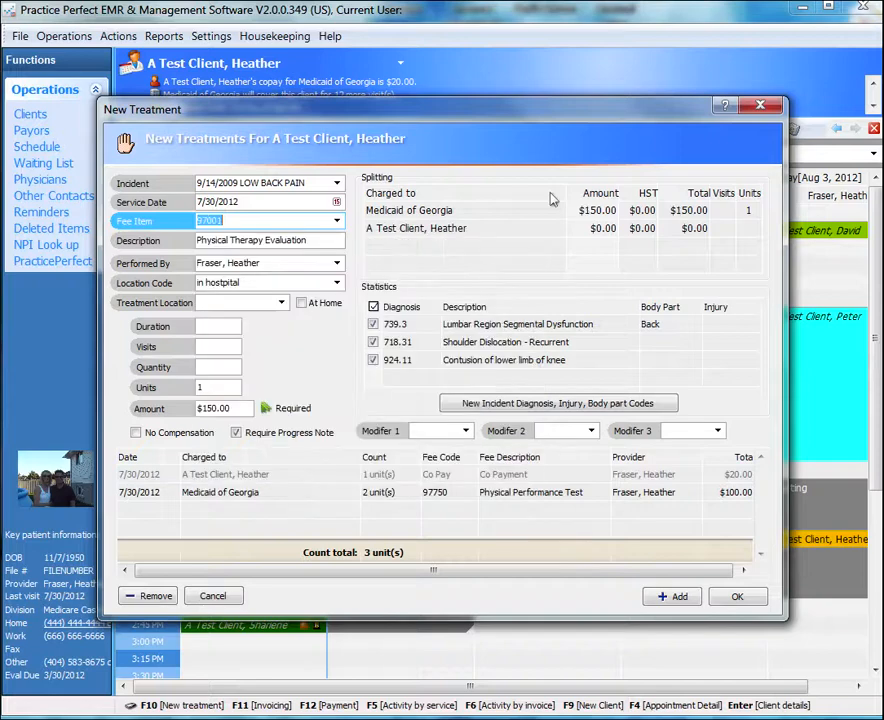
key("Return")
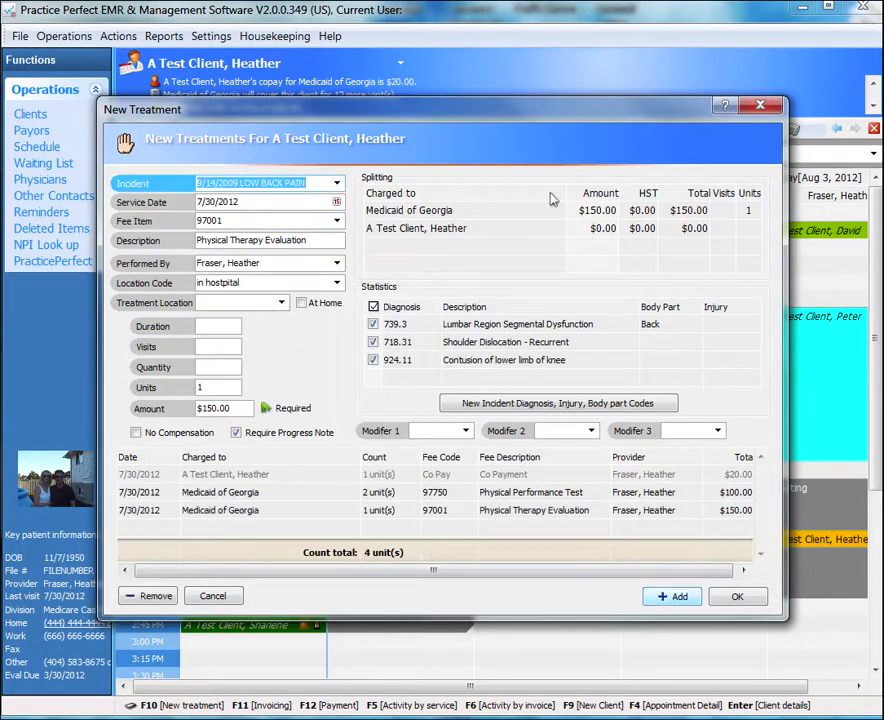
key("Return")
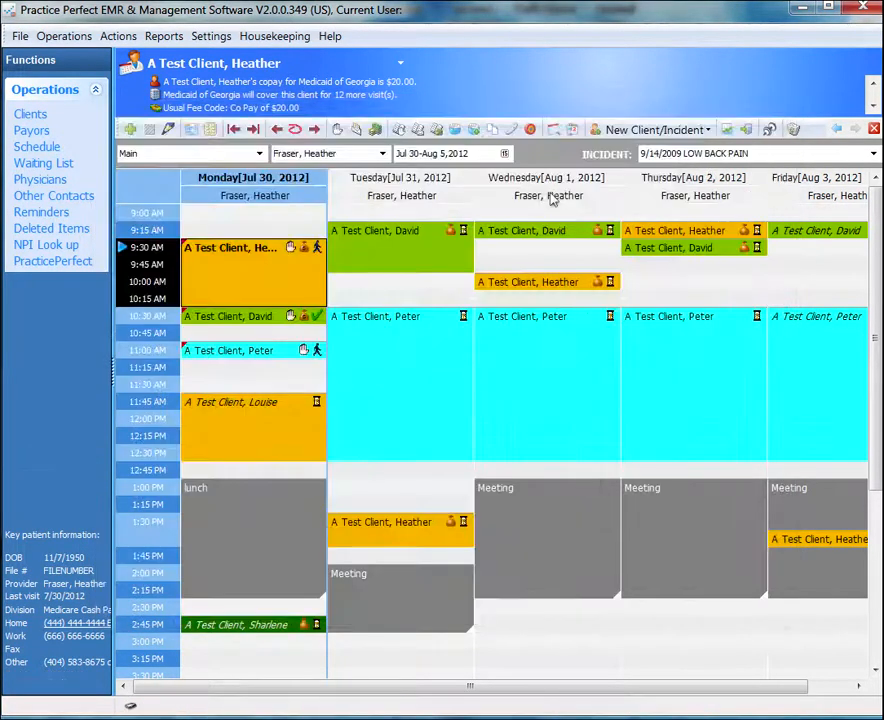
Mark Monday's 9:30 AM appointment as Complete
key("space")
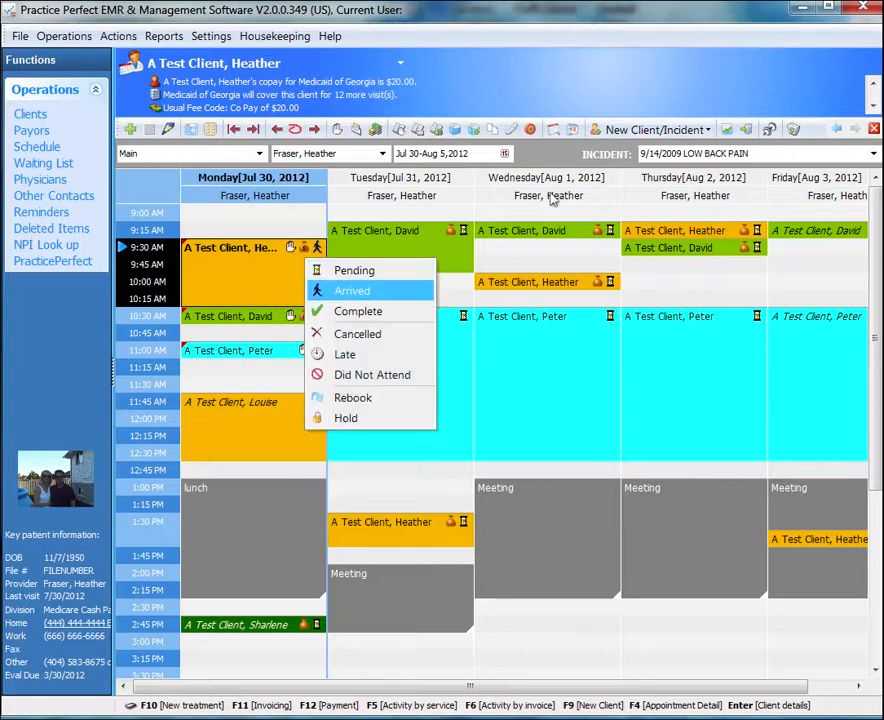
key("Down")
key("Return")
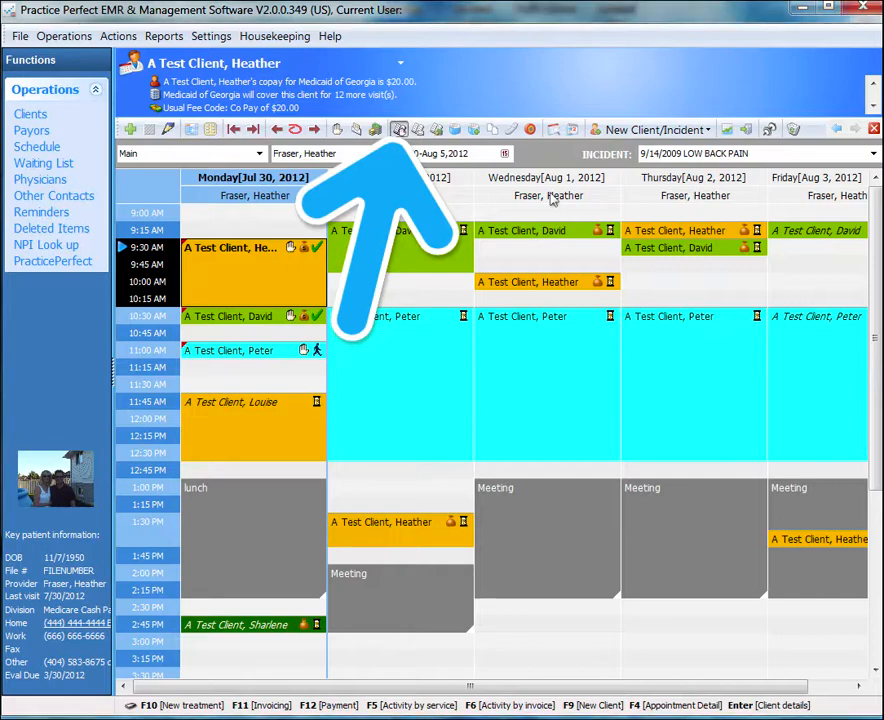
In the 9:30 AM client's activities by service, change the 97001 Physical Therapy Evaluation to 2 units
key("F5")
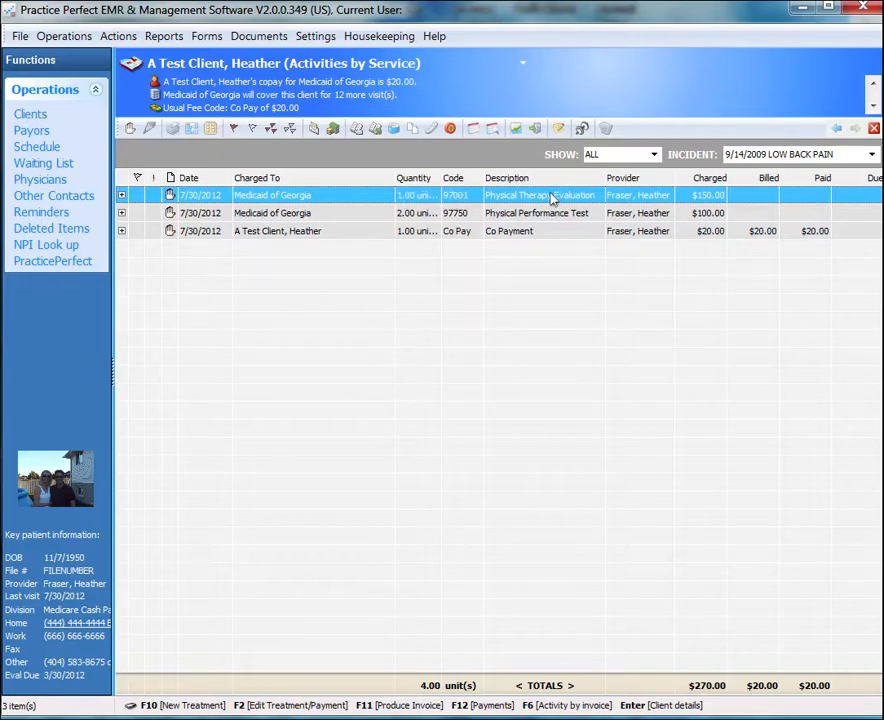
left_click(551, 198)
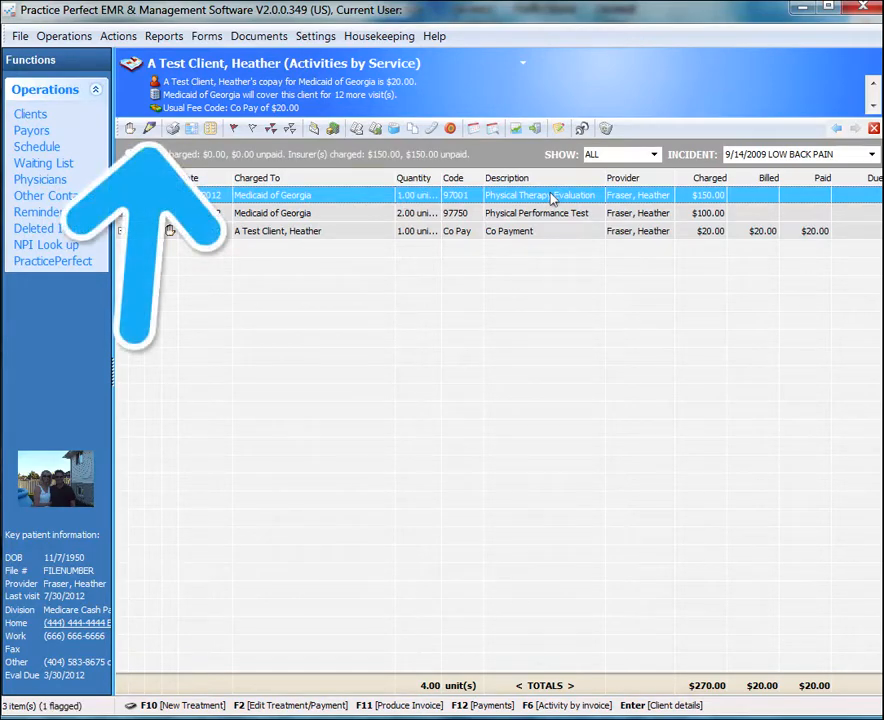
double_click(551, 198)
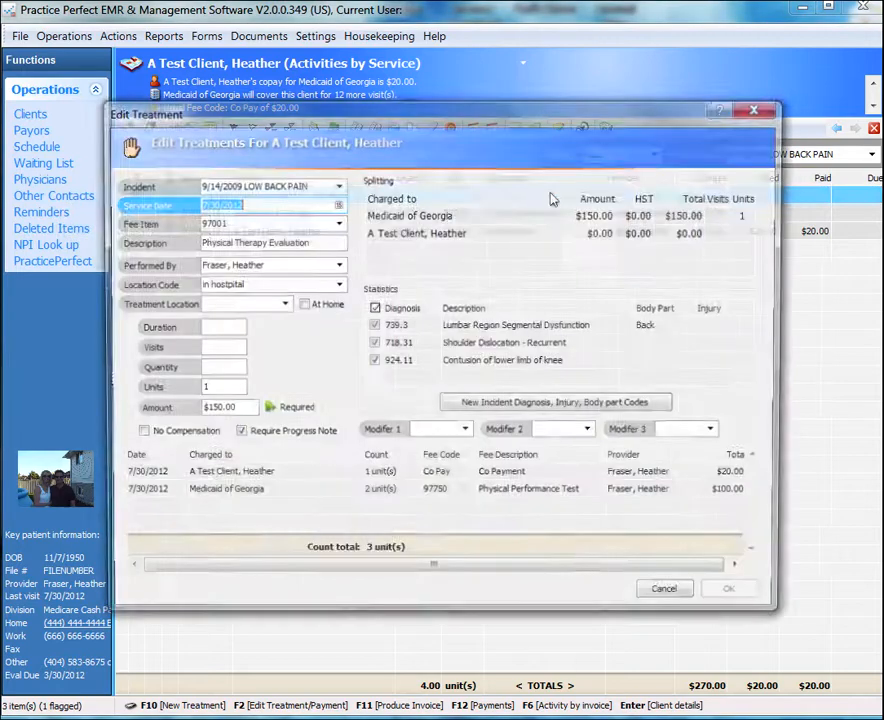
key("Tab")
type("2")
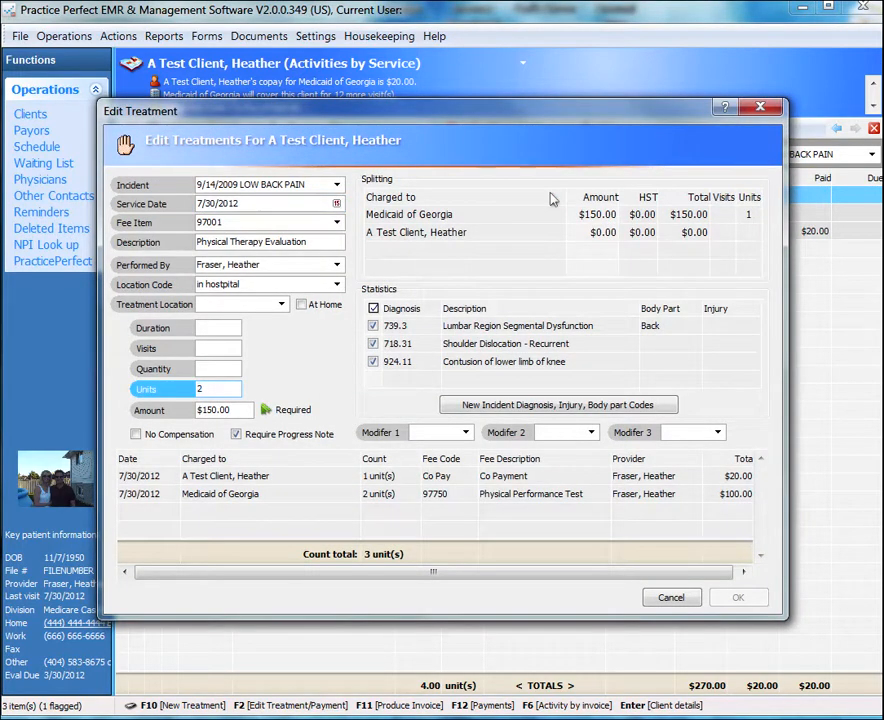
key("Tab")
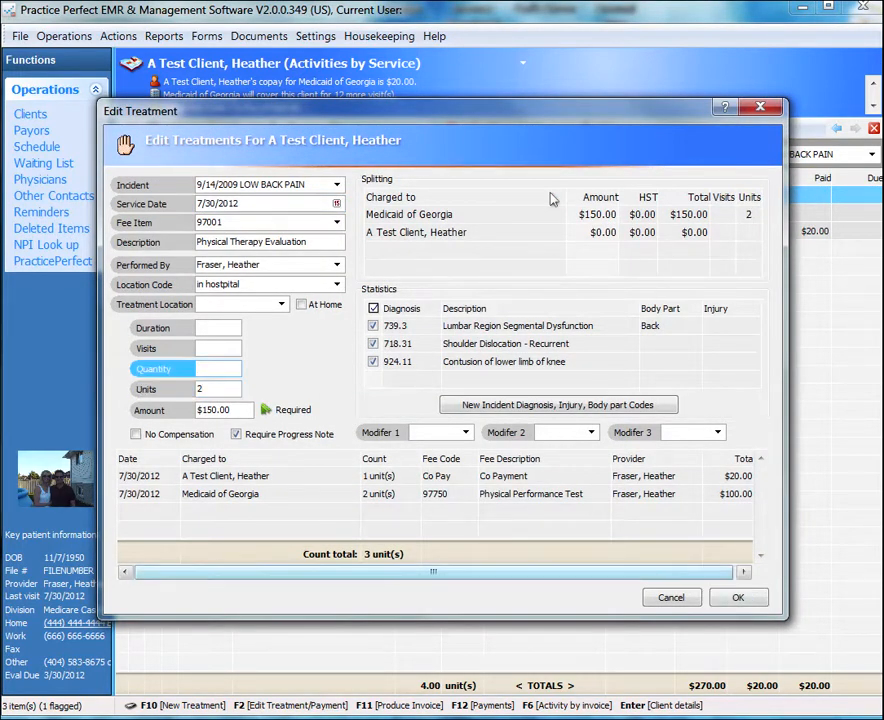
key("Return")
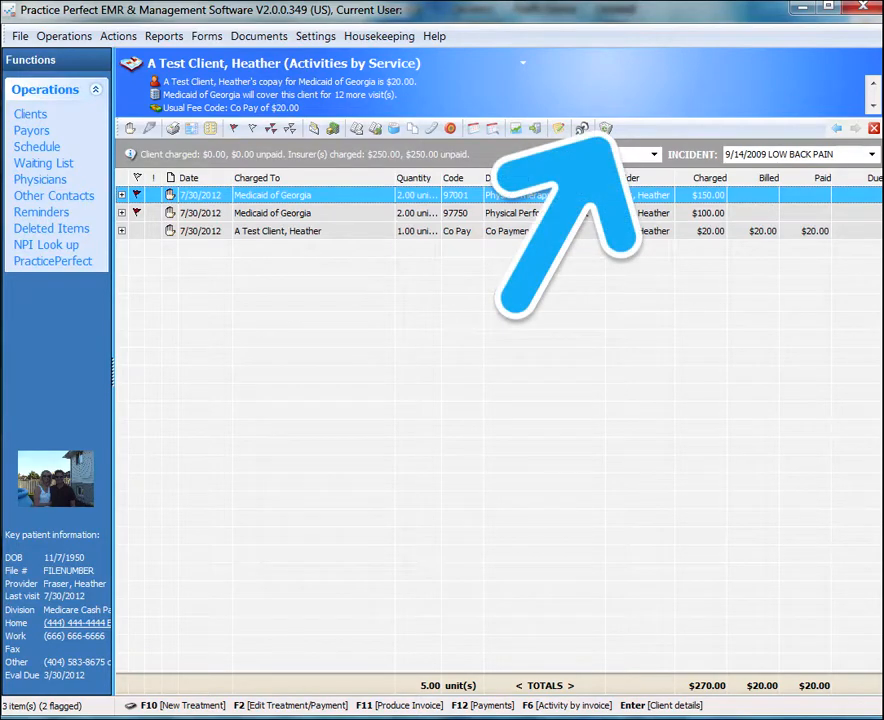
Delete the flagged 97001 and 97750 treatments and return to the schedule
key("Delete")
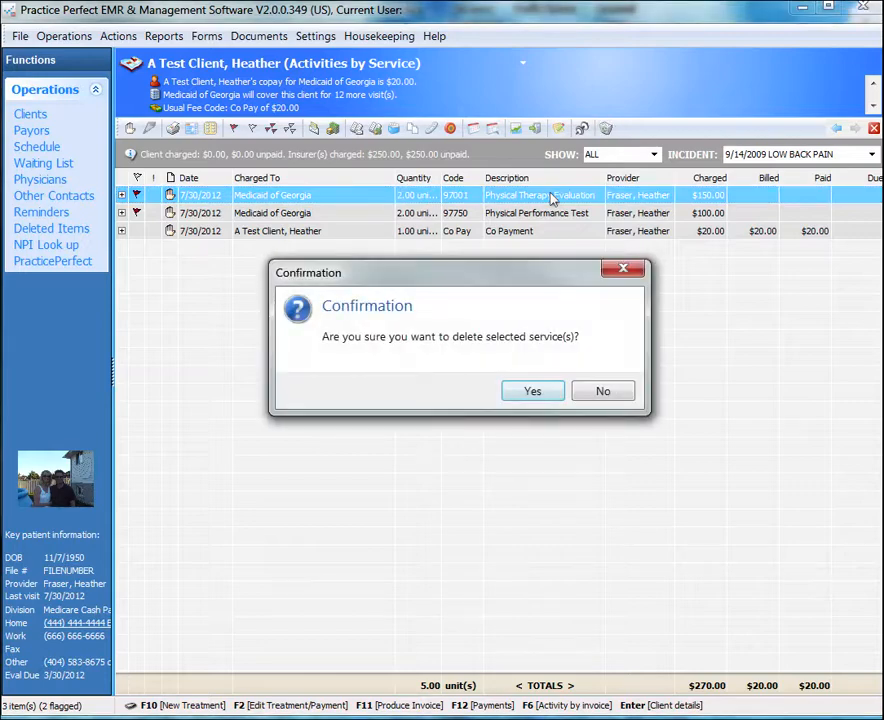
key("Return")
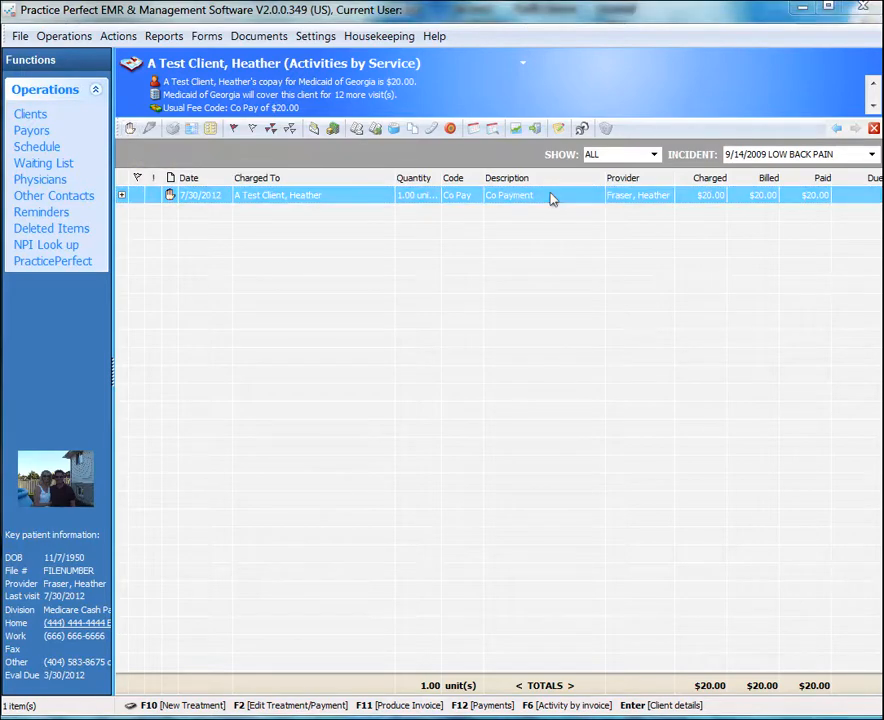
key("Escape")
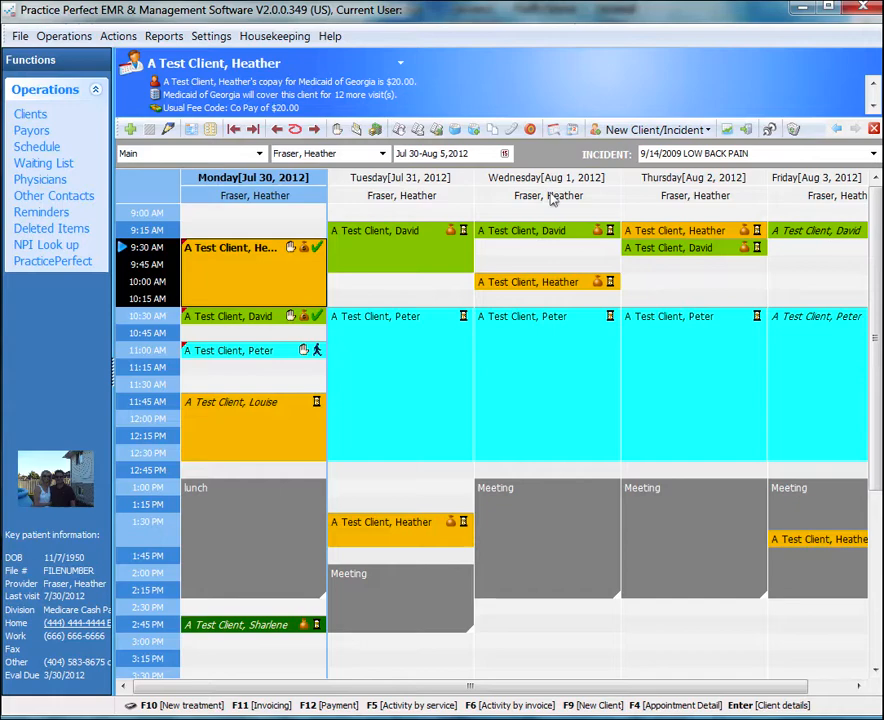
Open the Daily Reconciliation Report from the operations reports
key("alt+r")
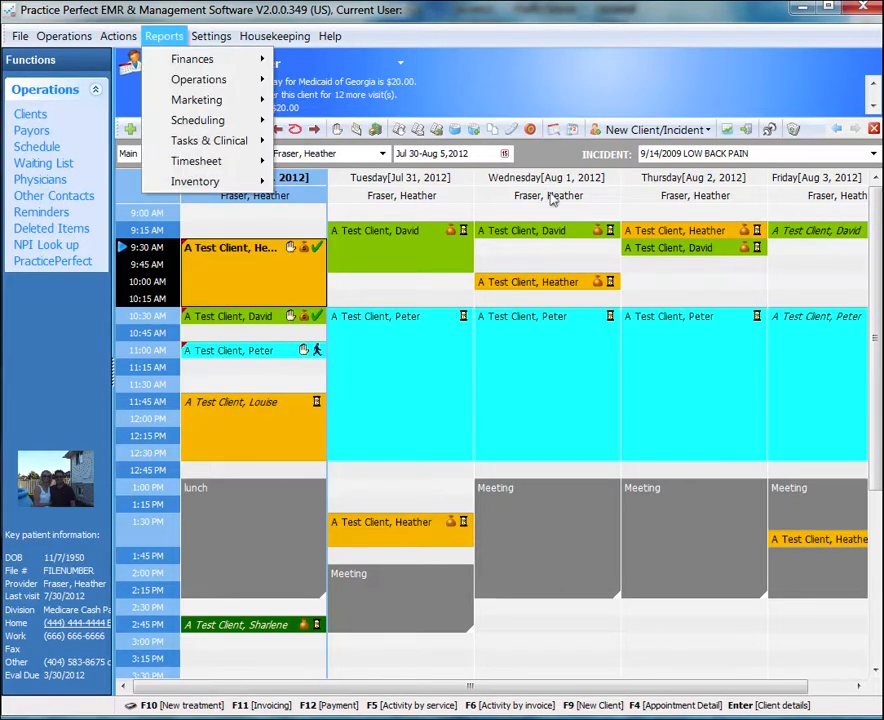
key("alt+r")
key("Down")
key("Down")
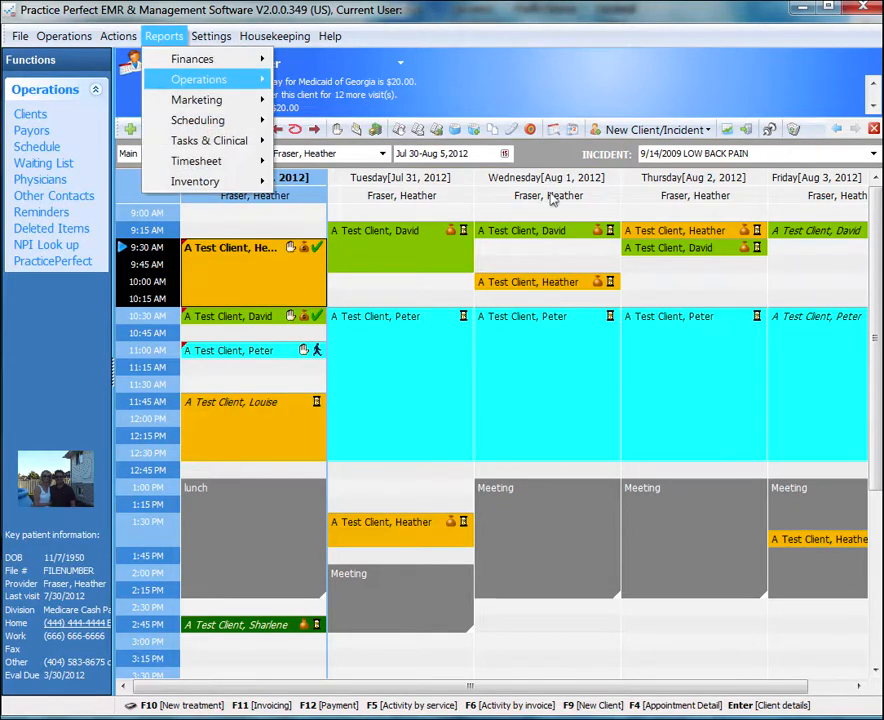
key("Right")
key("Down")
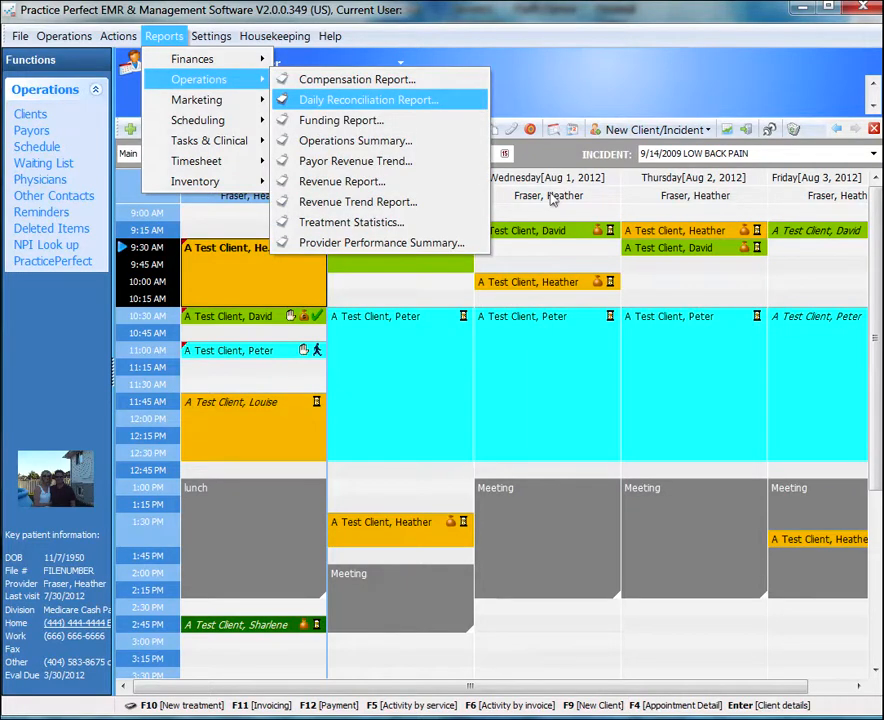
key("Return")
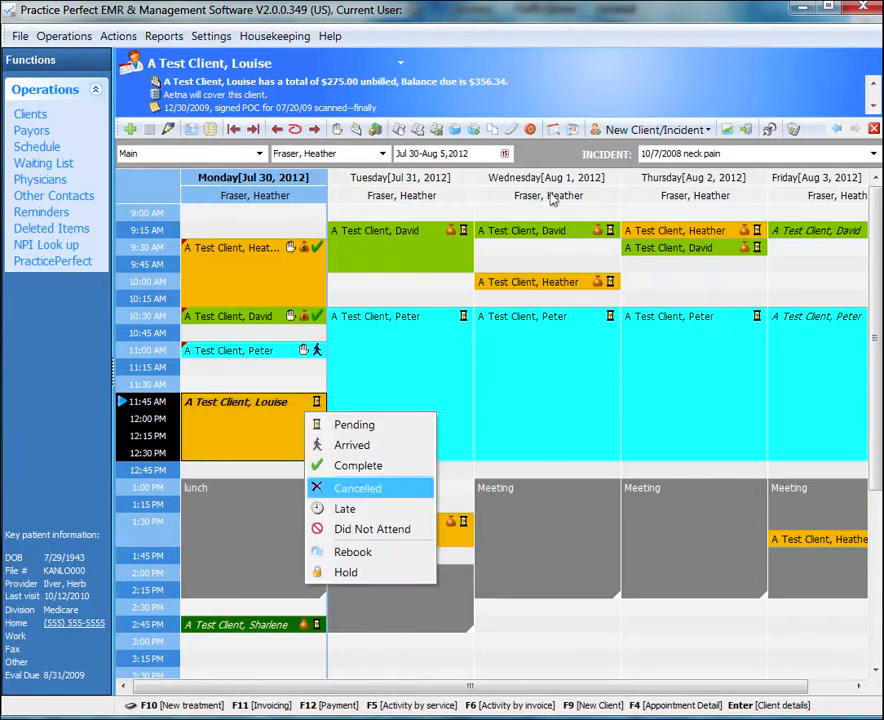
Preview the operations Revenue Report for 7/30/2012 with injury-related info included, and close it after reviewing
left_click(268, 420)
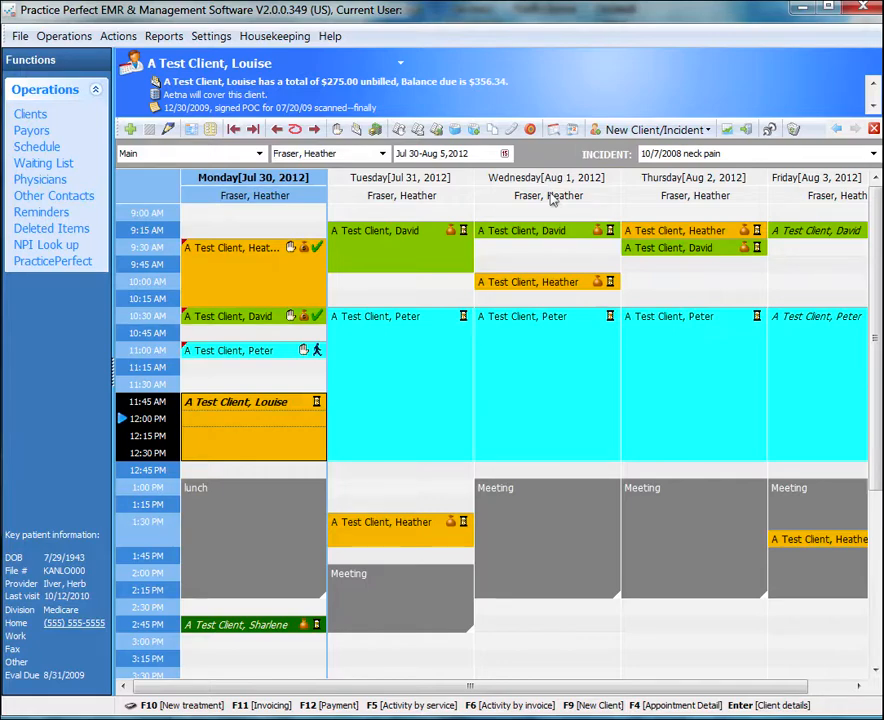
left_click(164, 36)
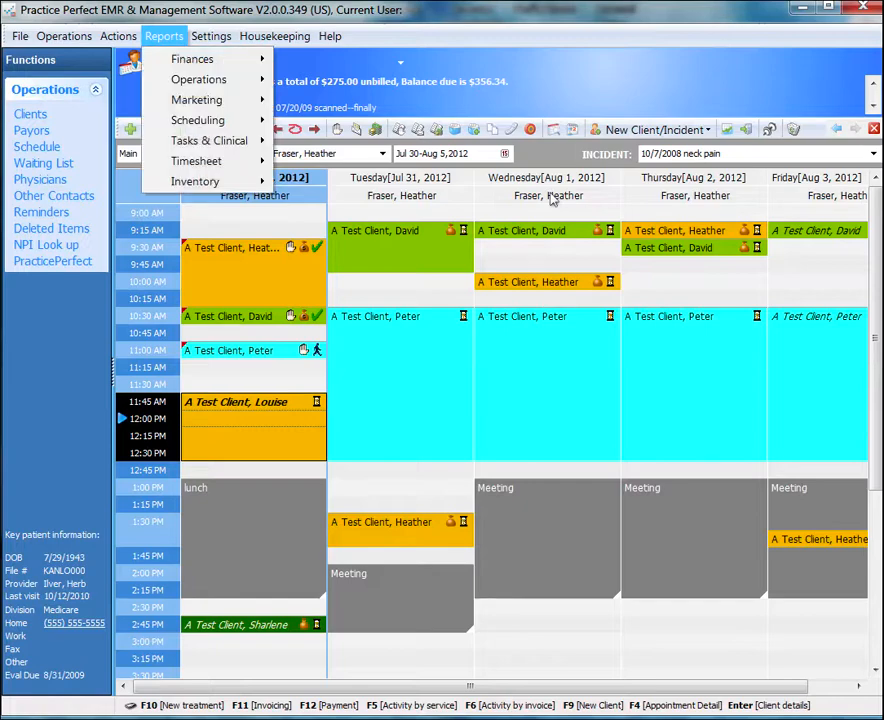
mouse_move(199, 80)
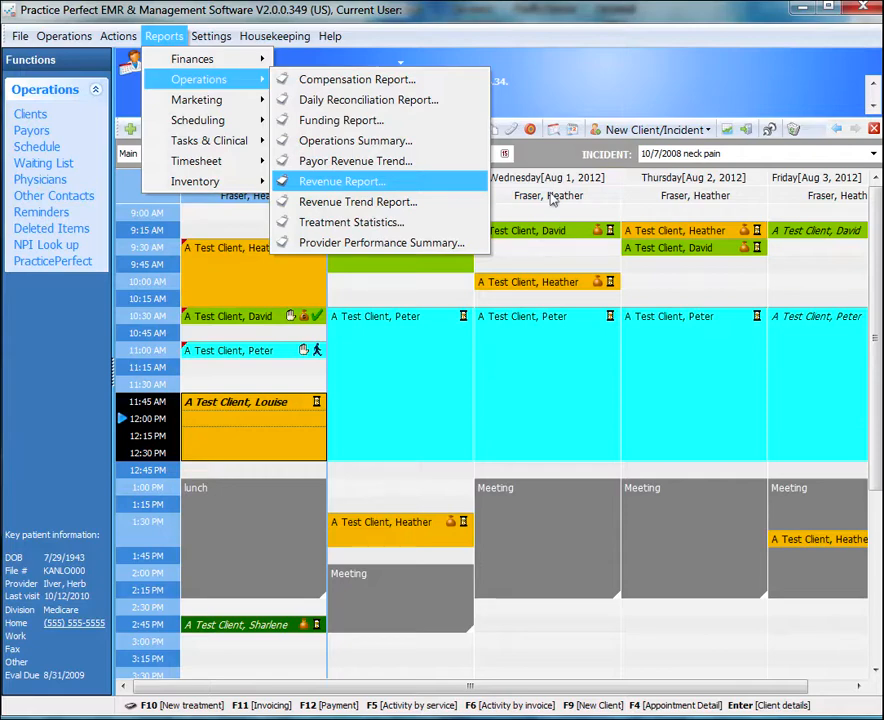
key("Return")
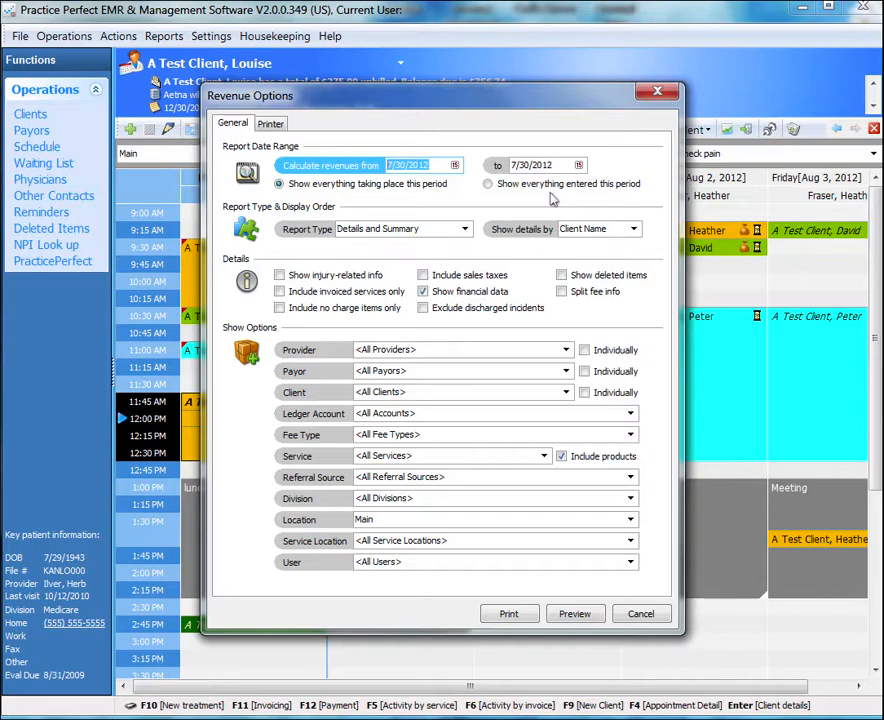
key("Tab")
key("Tab")
key("Tab")
key("Tab")
key("Tab")
key("space")
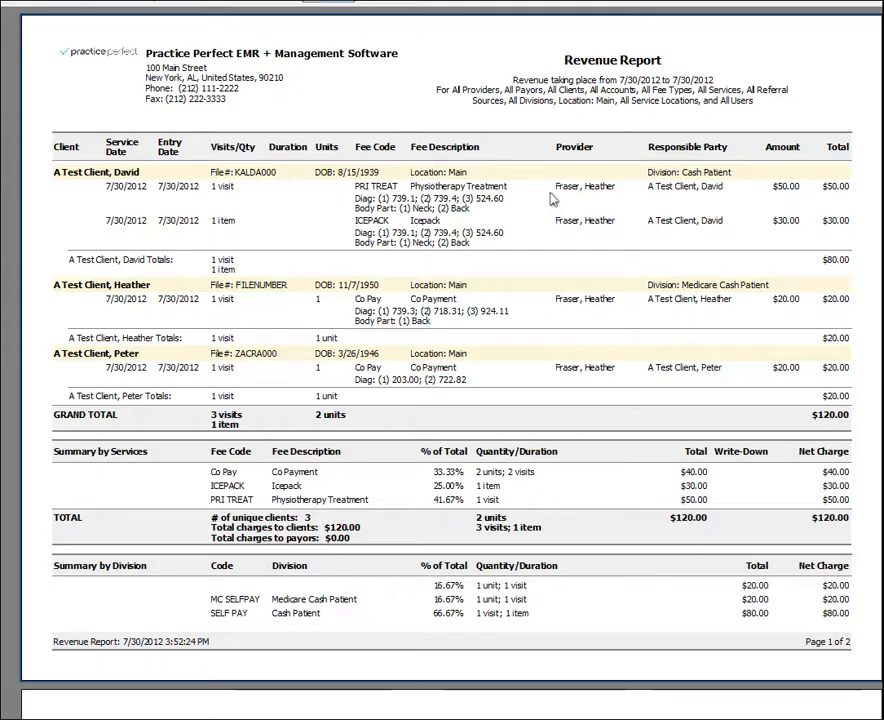
key("Escape")
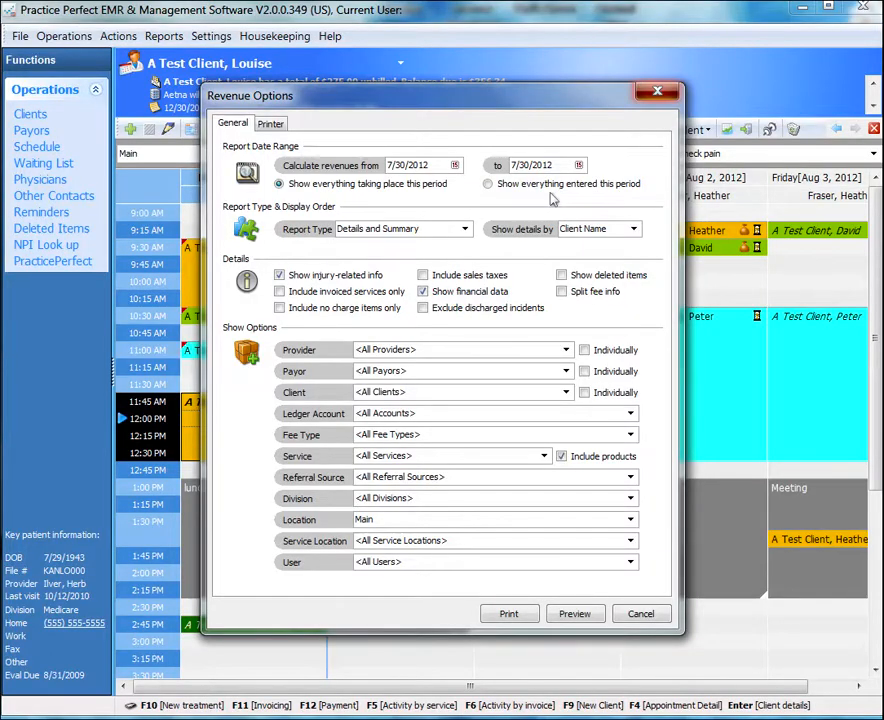
key("Escape")
Preview the finances Payment Journal for 7/30/2012 with details and summary, and close it after reviewing
key("alt+r")
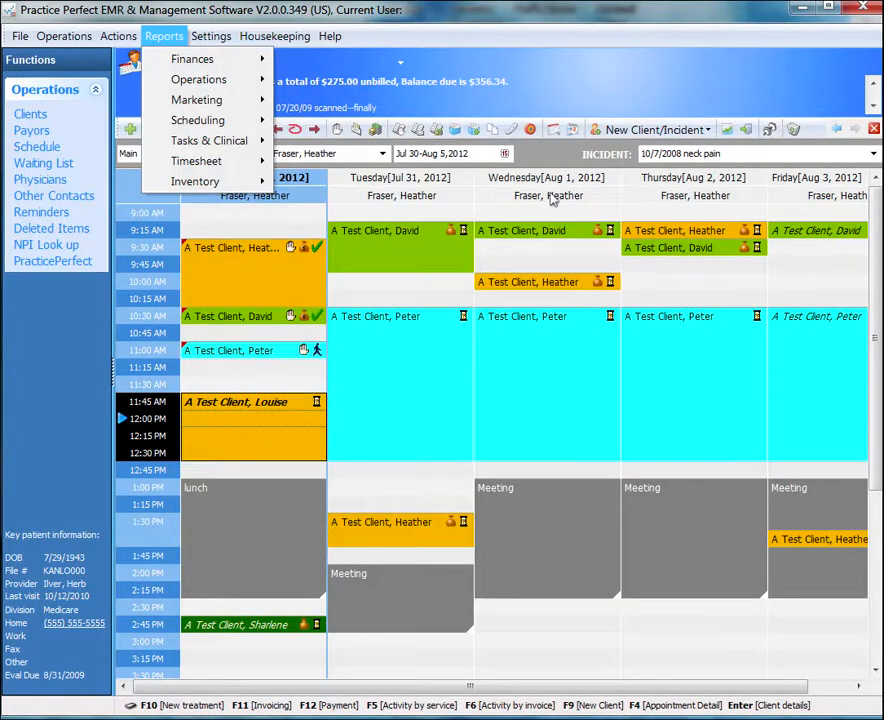
key("Down")
key("Right")
key("Down")
key("Down")
key("Down")
key("Down")
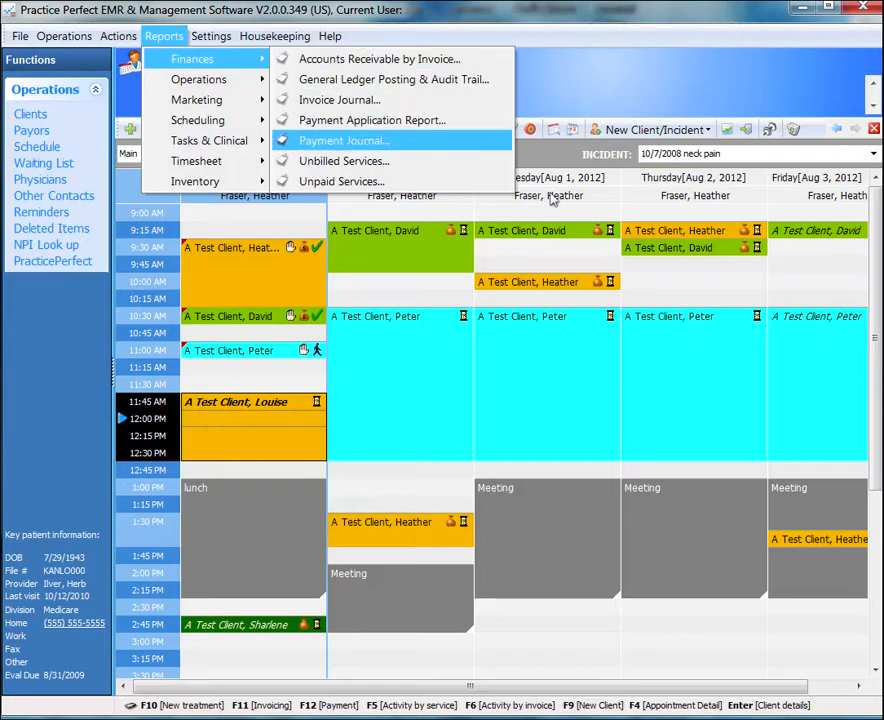
key("Return")
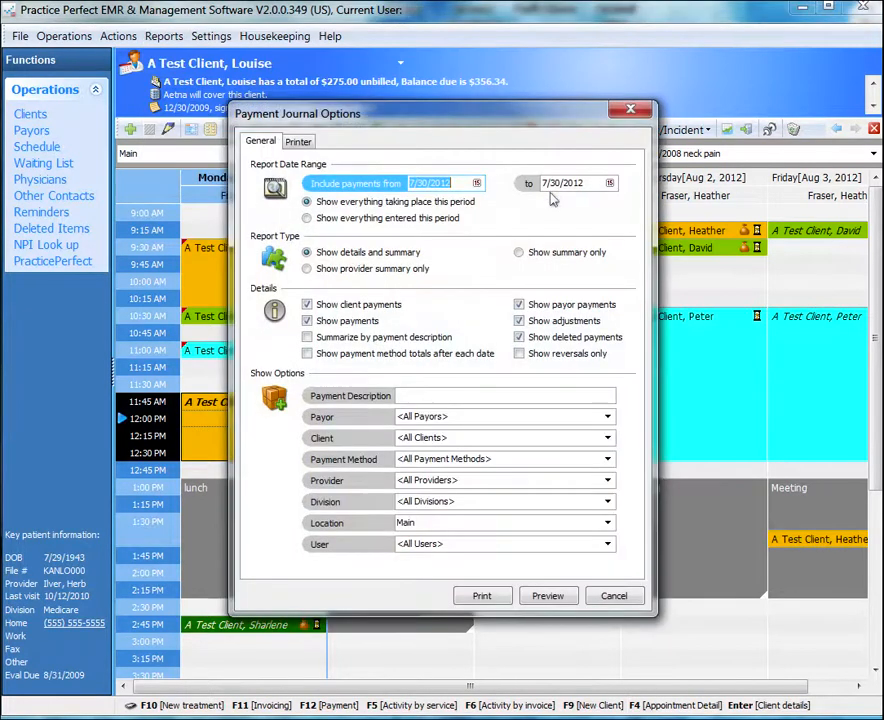
key("Return")
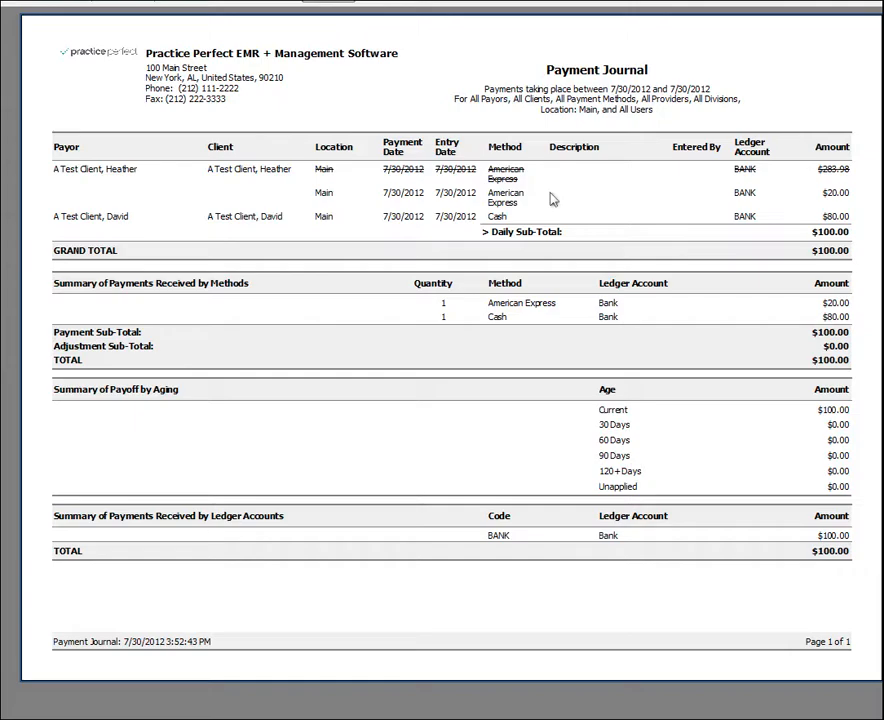
key("Escape")
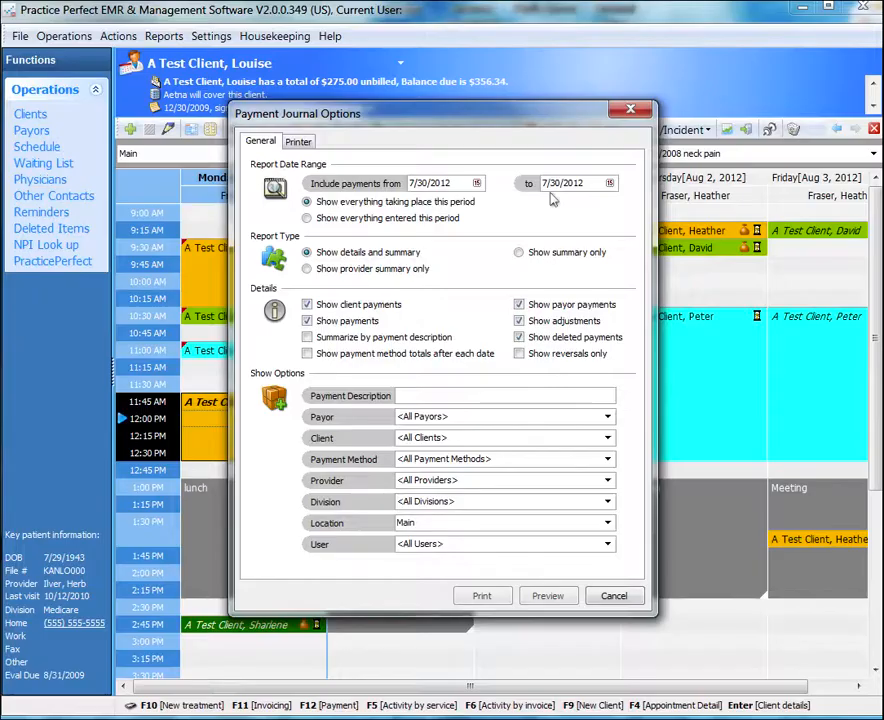
key("Escape")
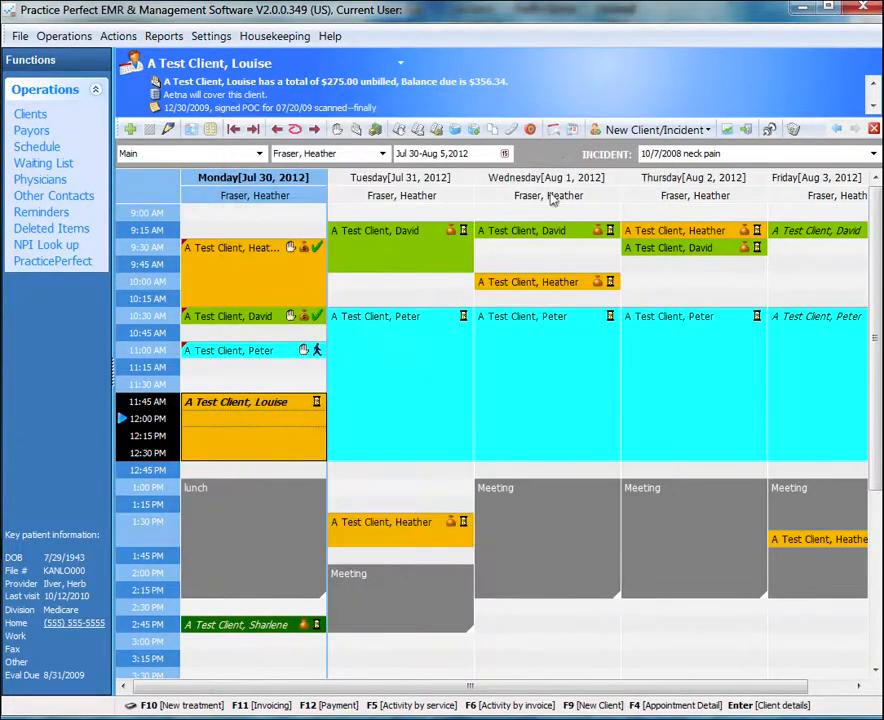
Open the settings for customizing email appointment notifications
key("alt+s")
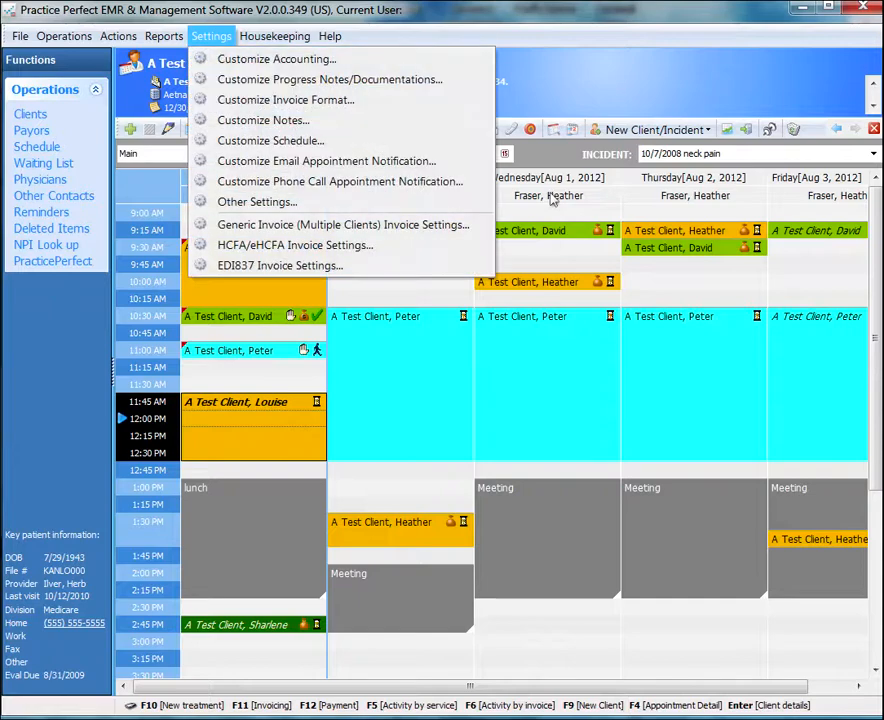
key("Down")
key("Down")
key("Down")
key("Down")
key("Down")
key("Down")
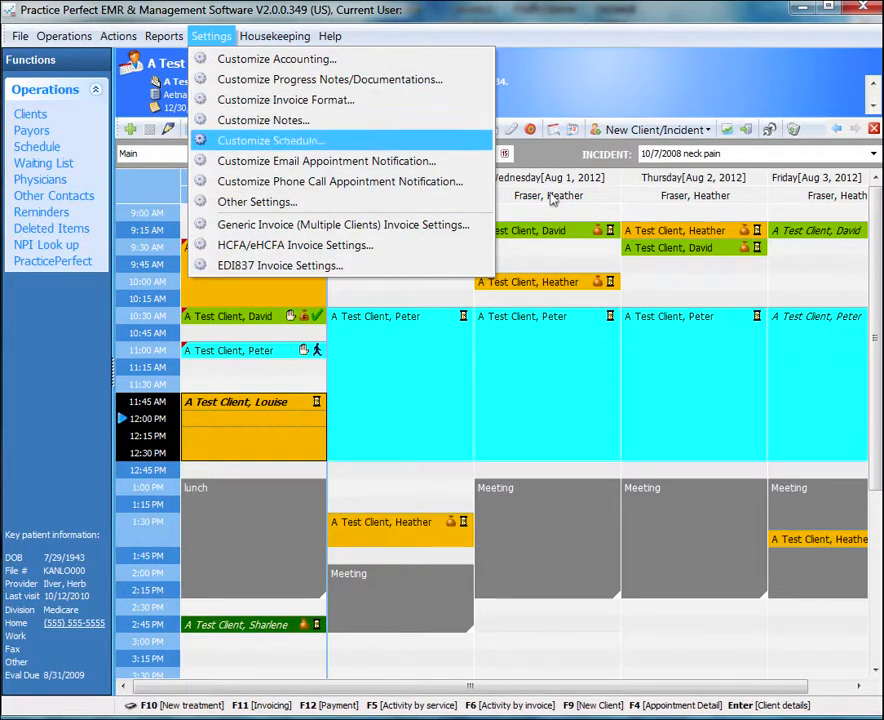
key("Return")
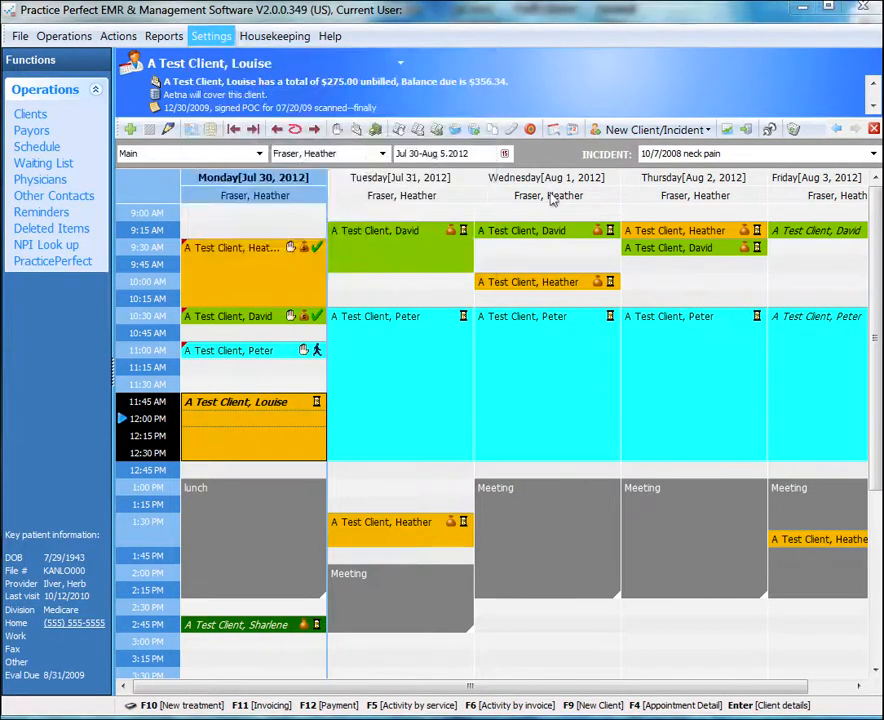
Review the notification email's sender name, header and footer, check the email account settings, and close without saving
key("Tab")
key("Tab")
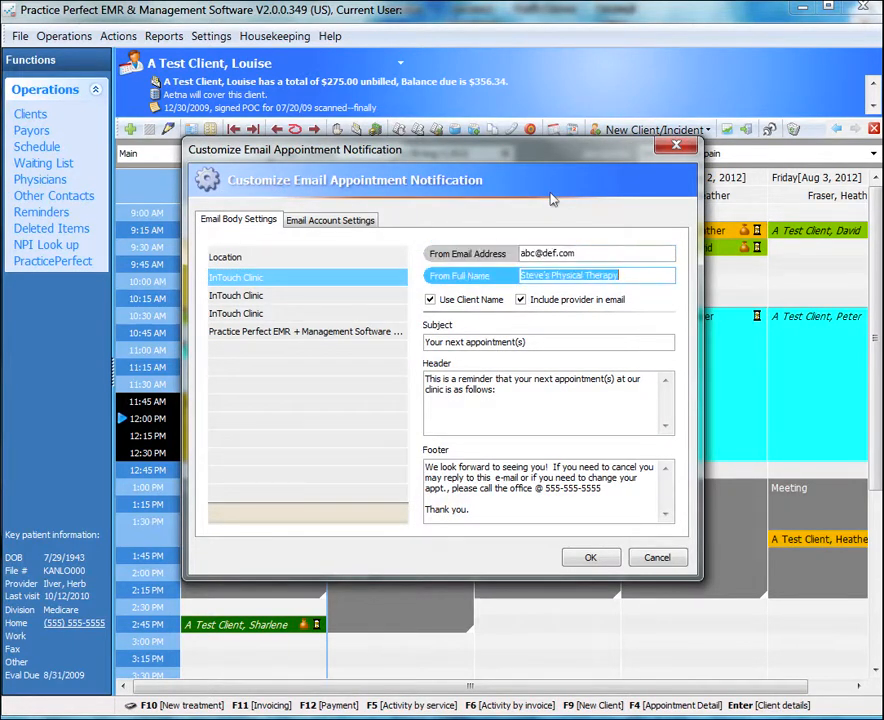
key("Tab")
key("Tab")
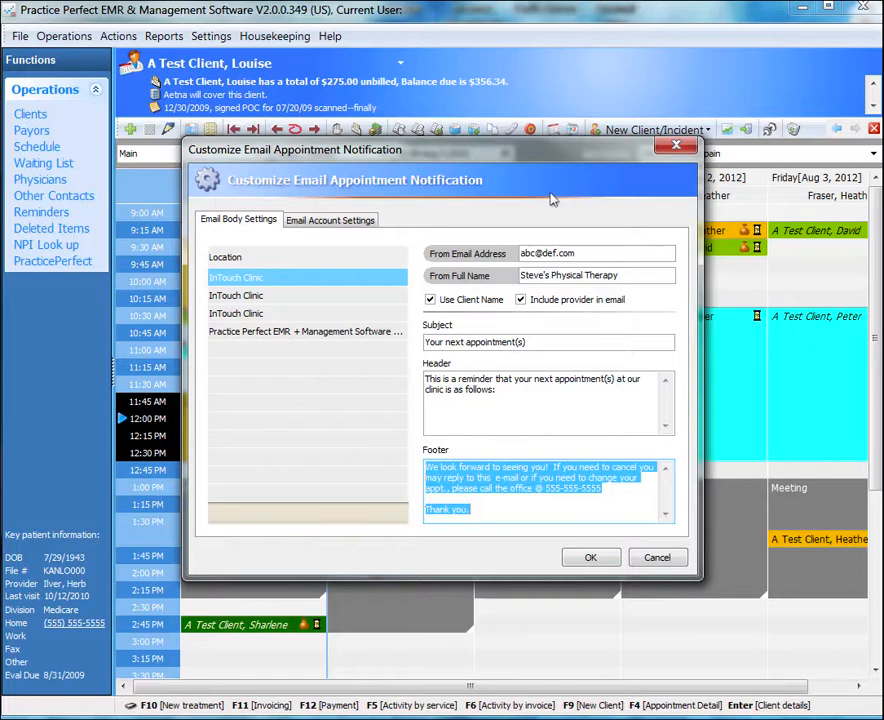
key("shift+Tab")
key("Tab")
key("shift+Tab")
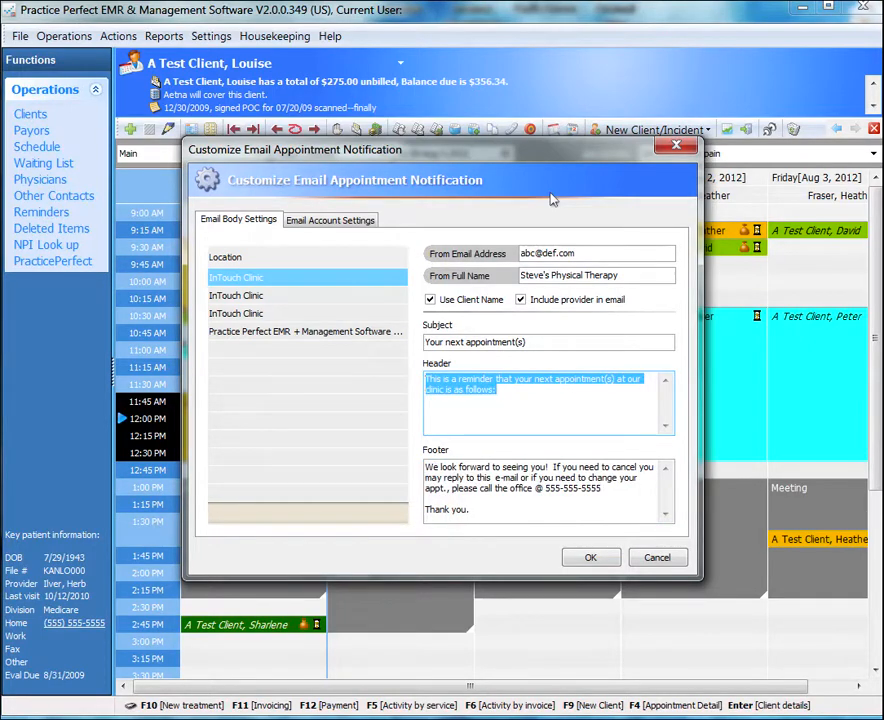
key("ctrl+Tab")
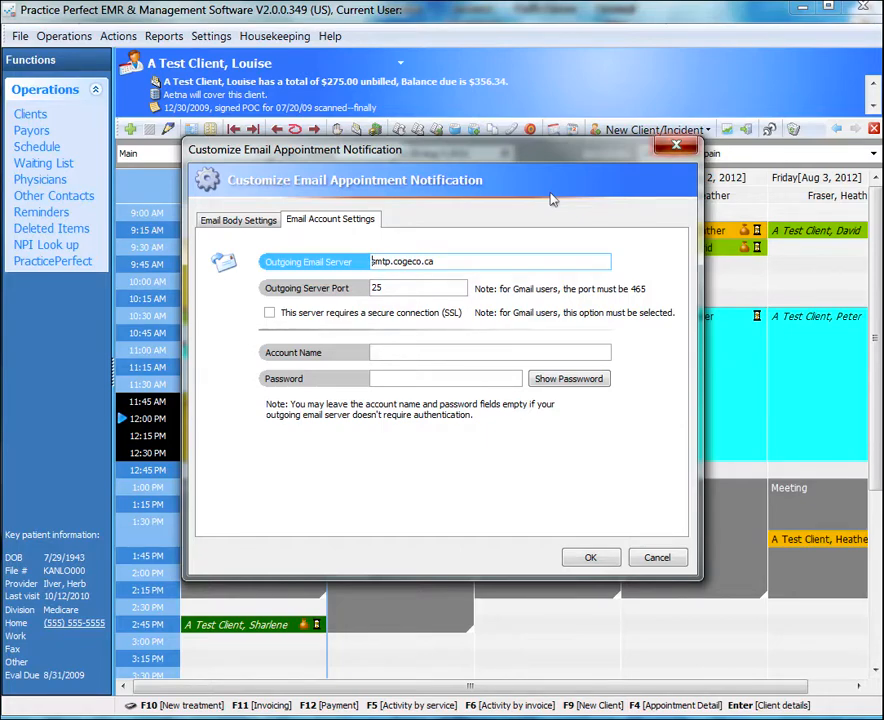
key("Escape")
Check the available actions for Tuesday's 9:15 AM appointment, and open the batch email appointment notification
right_click(394, 246)
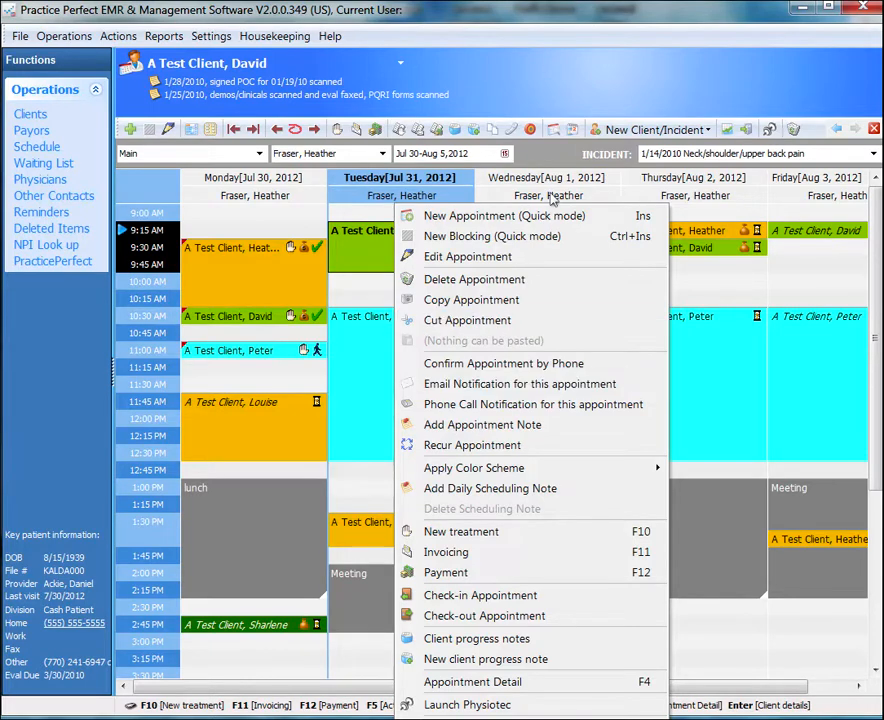
left_click(118, 36)
left_click(118, 36)
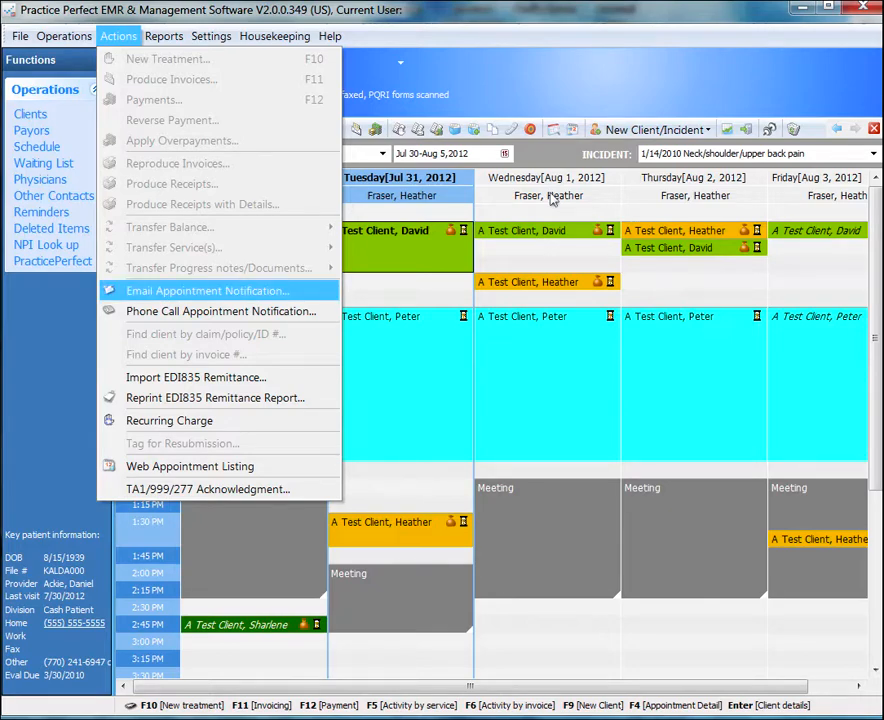
key("Return")
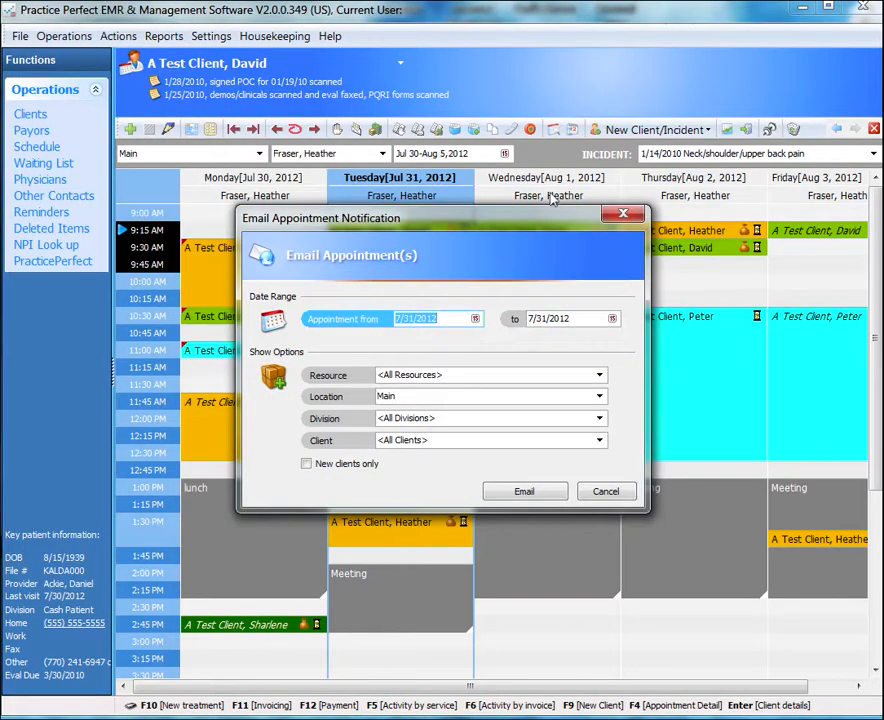
Review the email notification's appointment date range, resource and location options, and cancel without sending
key("Right")
key("shift+Left")
key("shift+Left")
key("shift+Left")
key("shift+Left")
key("shift+Left")
key("shift+Left")
key("shift+Left")
key("shift+Left")
key("shift+Left")
key("Tab")
key("shift+Tab")
key("Tab")
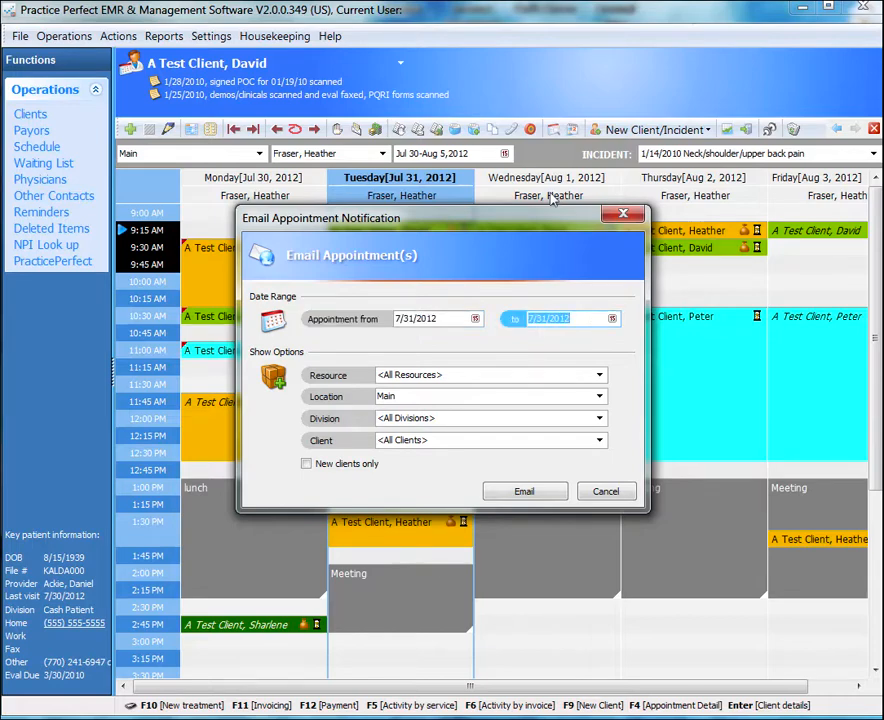
key("Tab")
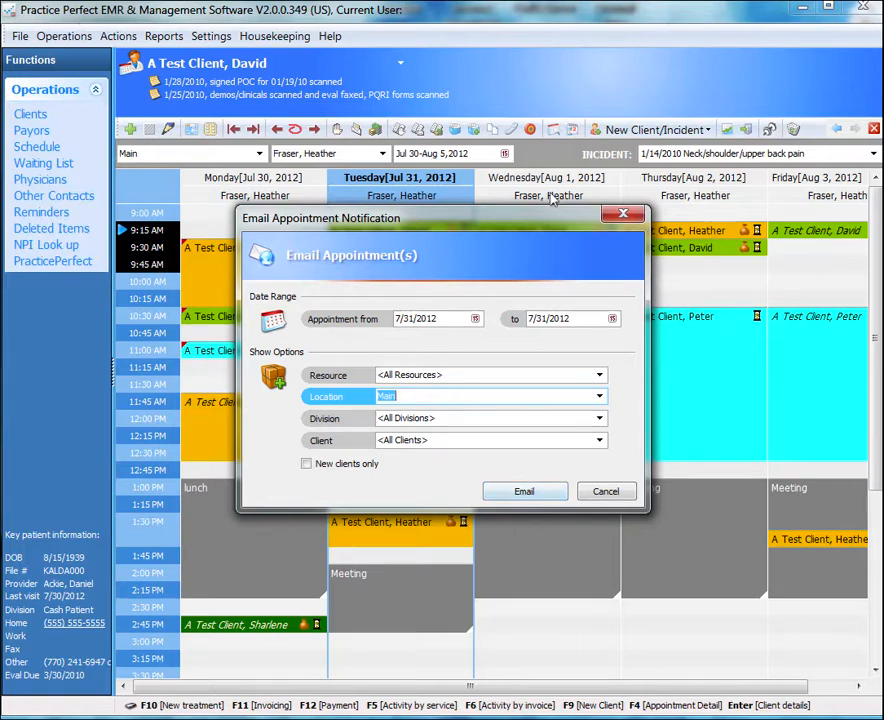
key("Escape")
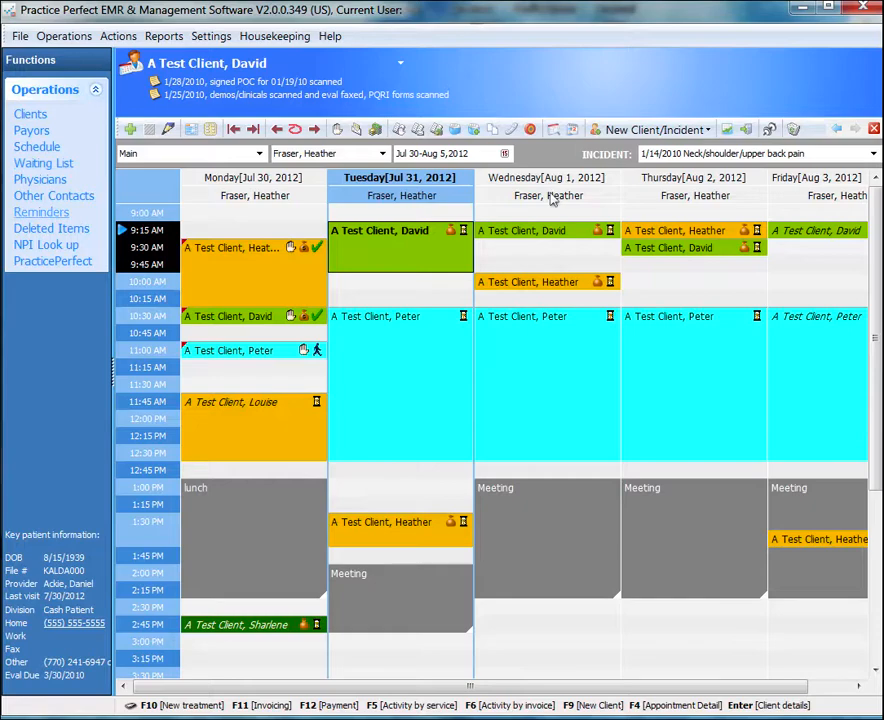
Start a new reminder in the pending reminders and examine its date and time fields
left_click(41, 211)
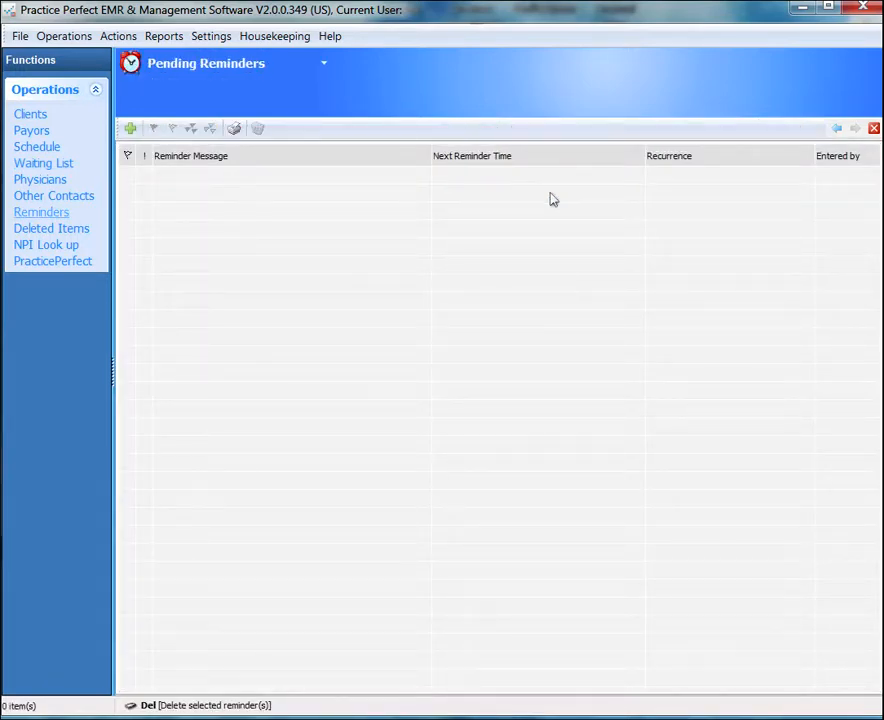
left_click(130, 128)
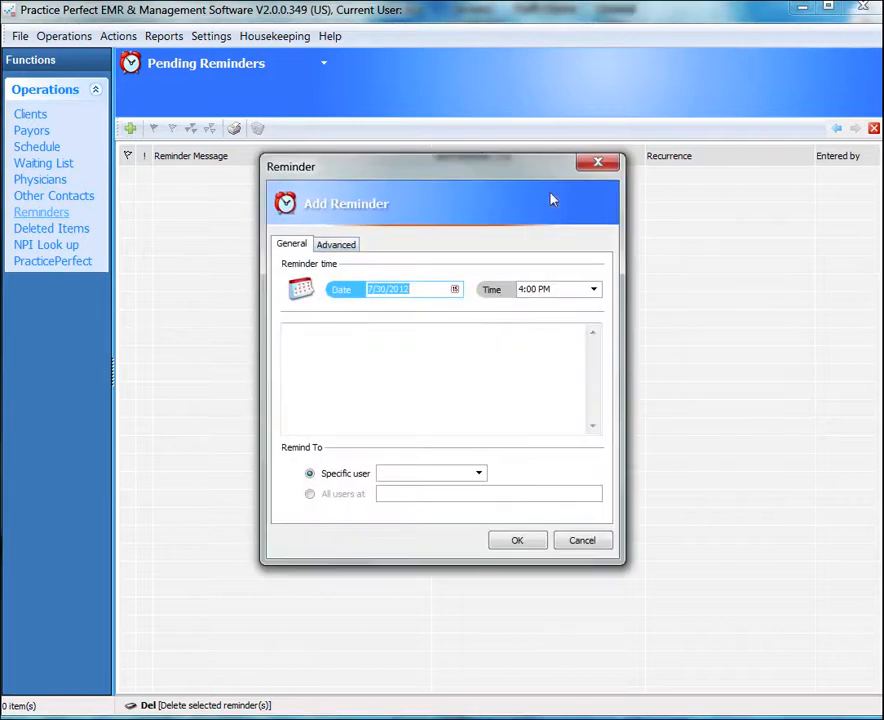
left_click(455, 289)
left_click(455, 289)
left_click(455, 289)
left_click(455, 289)
left_click(594, 289)
left_click(594, 289)
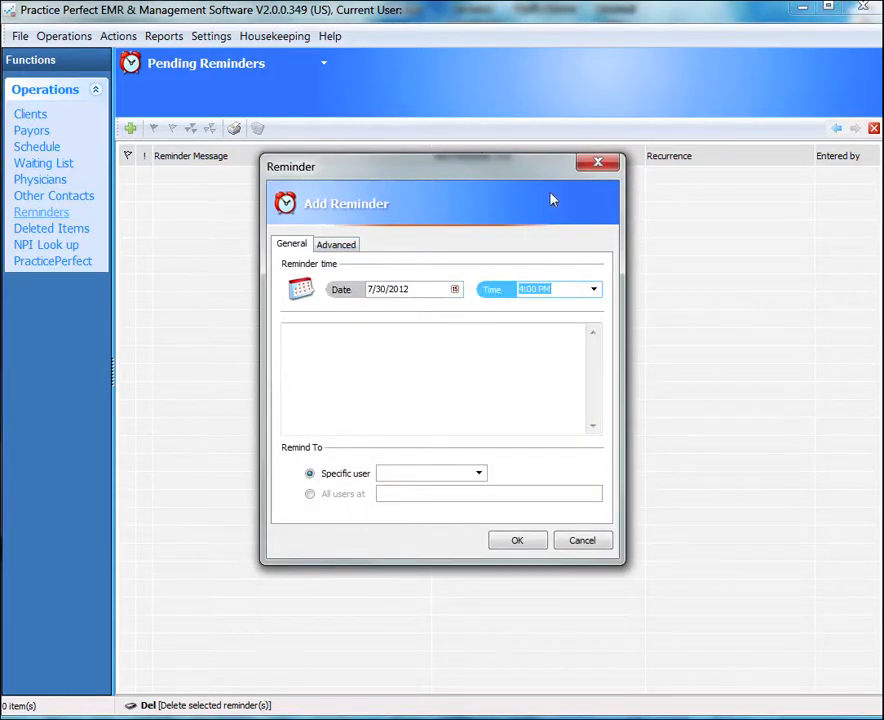
Examine the new reminder's specific-user choices and message box, and cancel the reminder
left_click(479, 473)
left_click(479, 473)
left_click(479, 473)
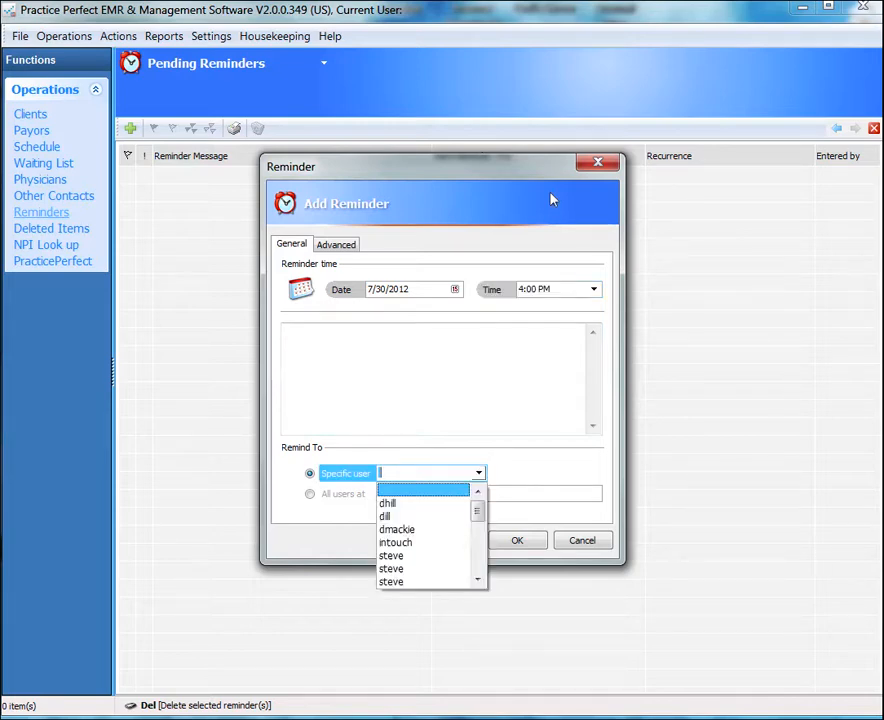
left_click(479, 473)
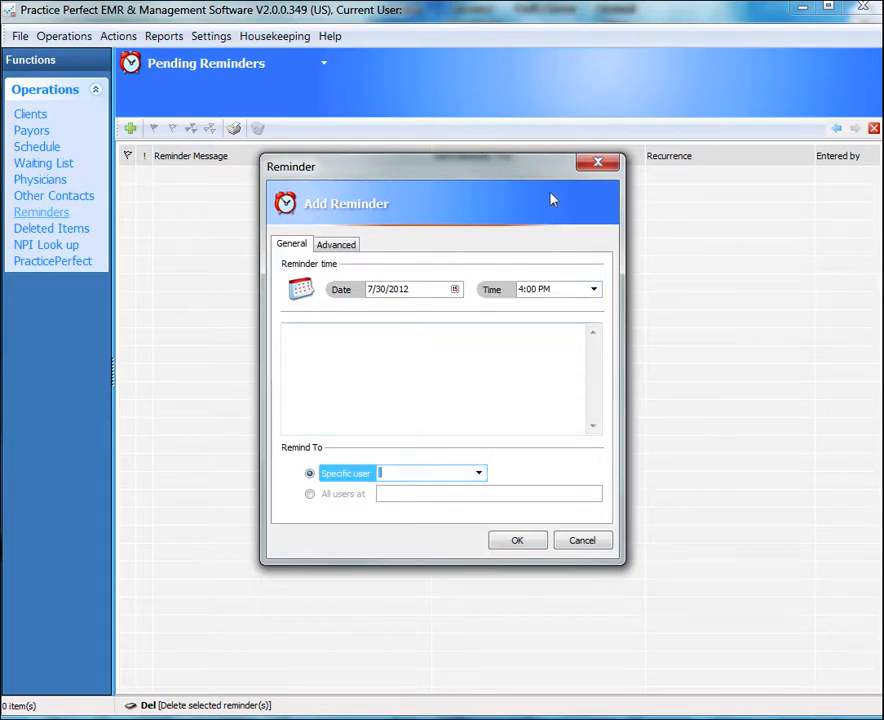
left_click(440, 375)
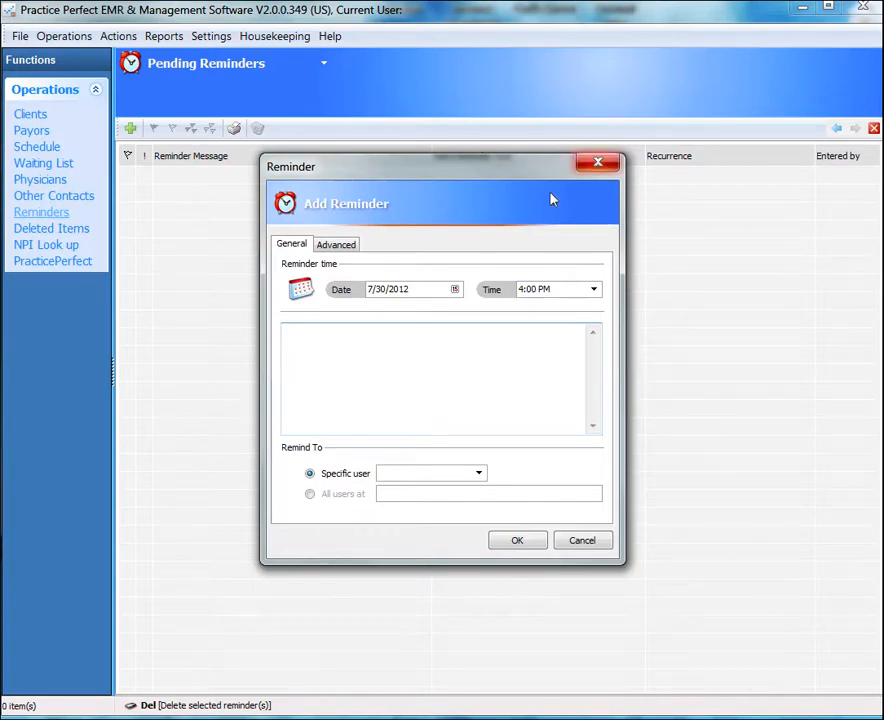
key("Escape")
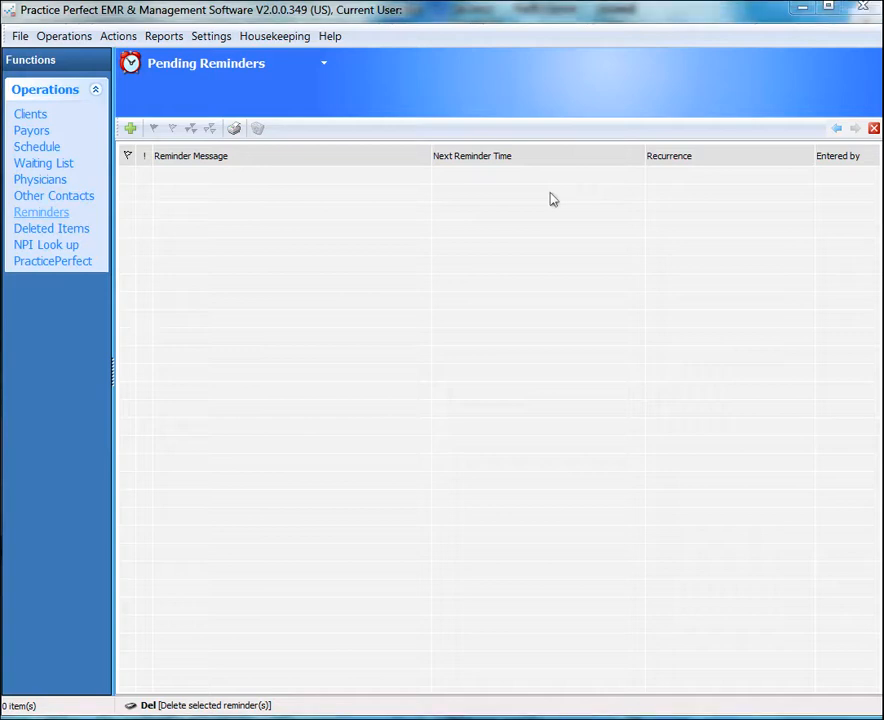
left_click(96, 90)
left_click(96, 90)
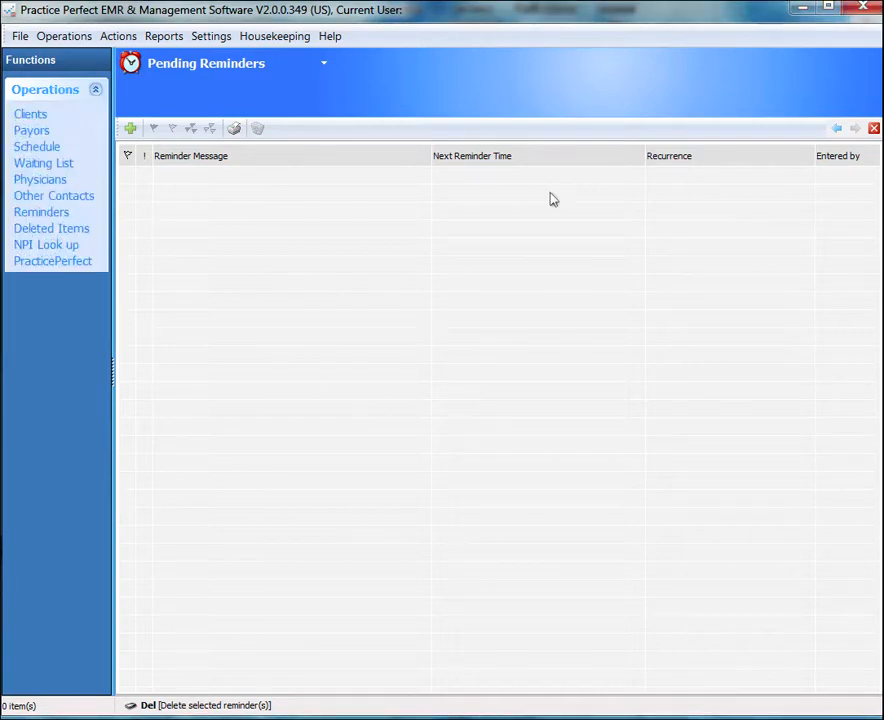
left_click(96, 90)
left_click(96, 90)
Open the preferences, review the integration links' display names and program addresses, and cancel
left_click(211, 36)
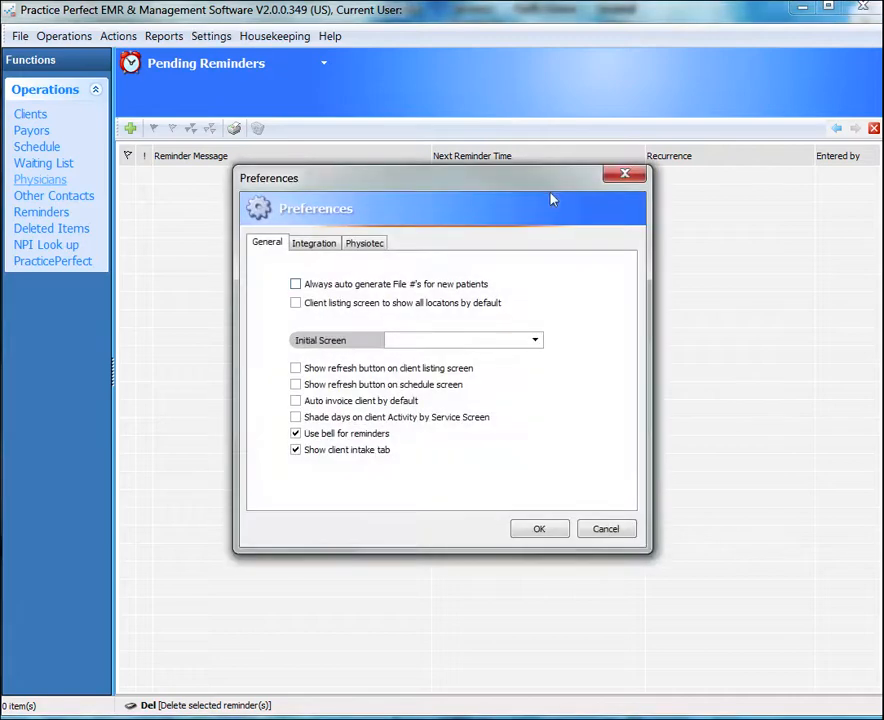
left_click(314, 243)
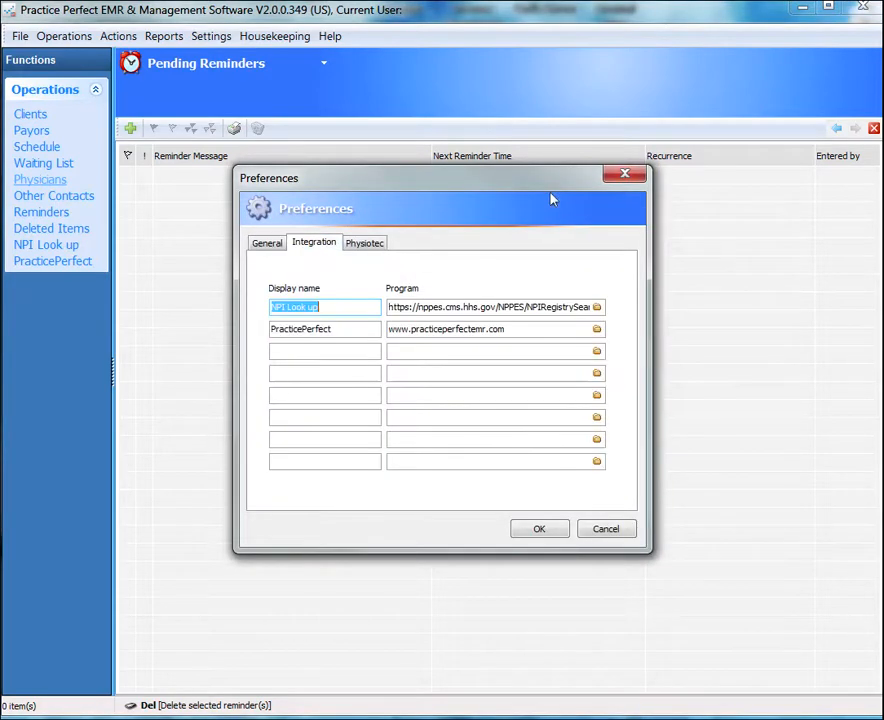
key("Tab")
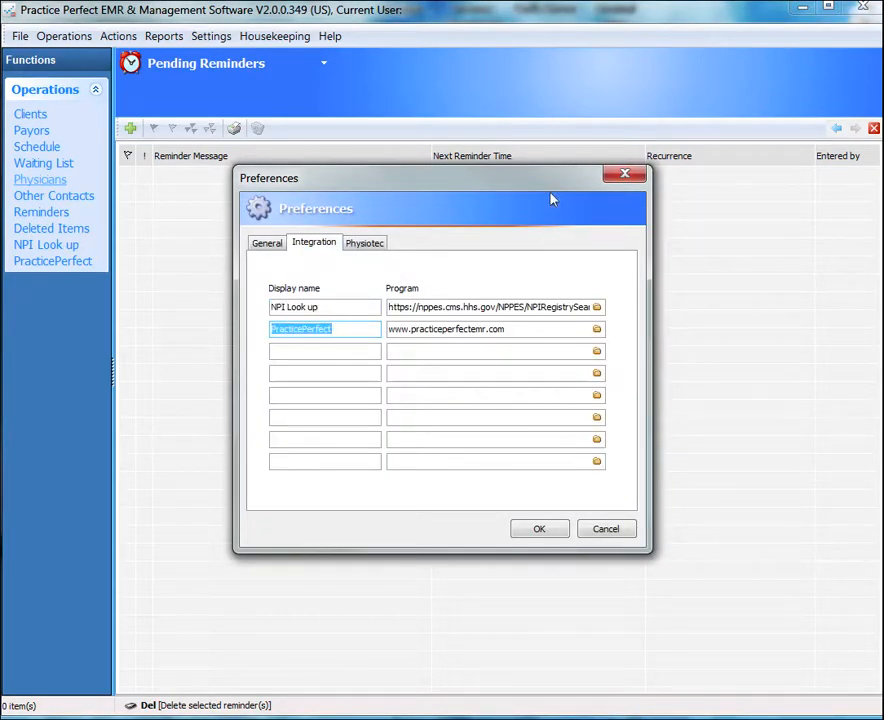
key("Tab")
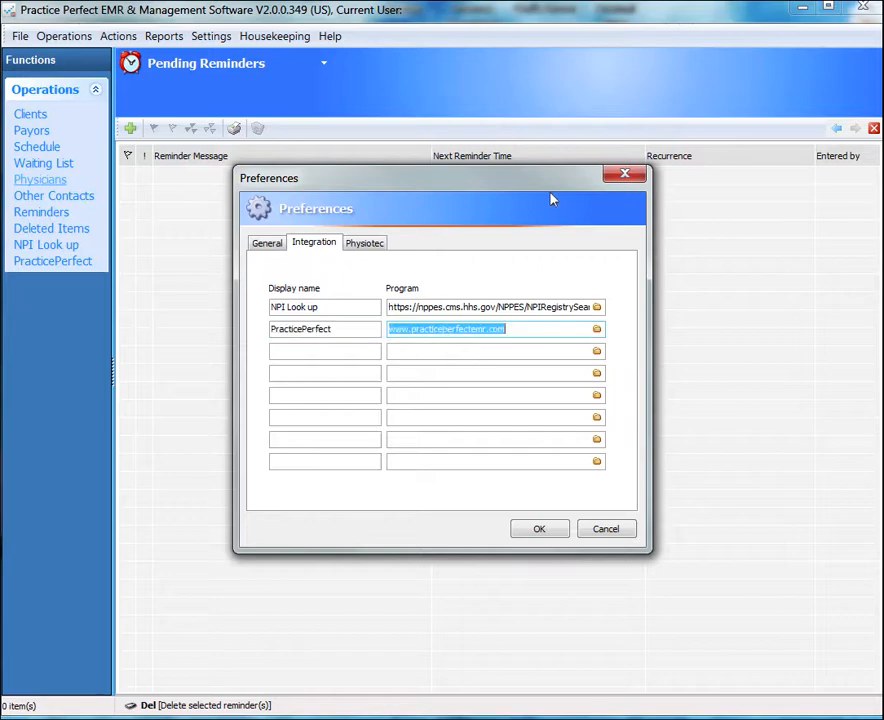
left_click(597, 329)
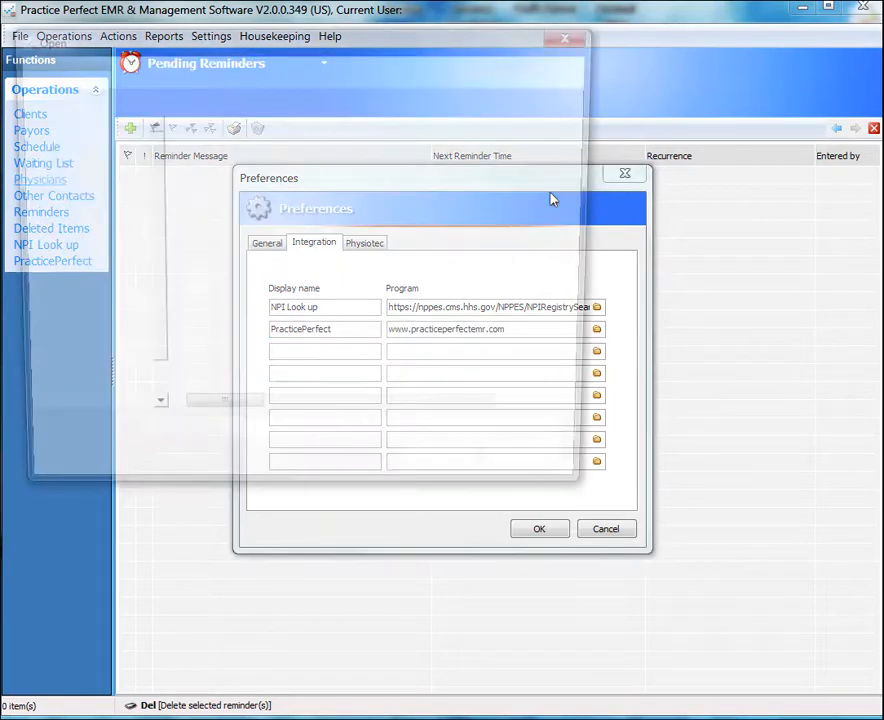
key("Escape")
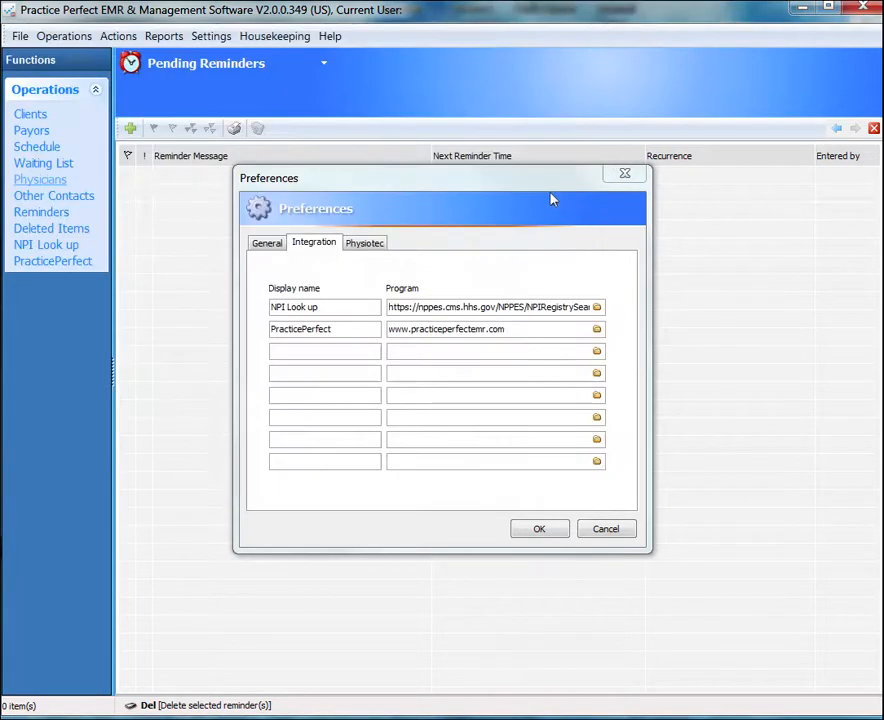
key("Escape")
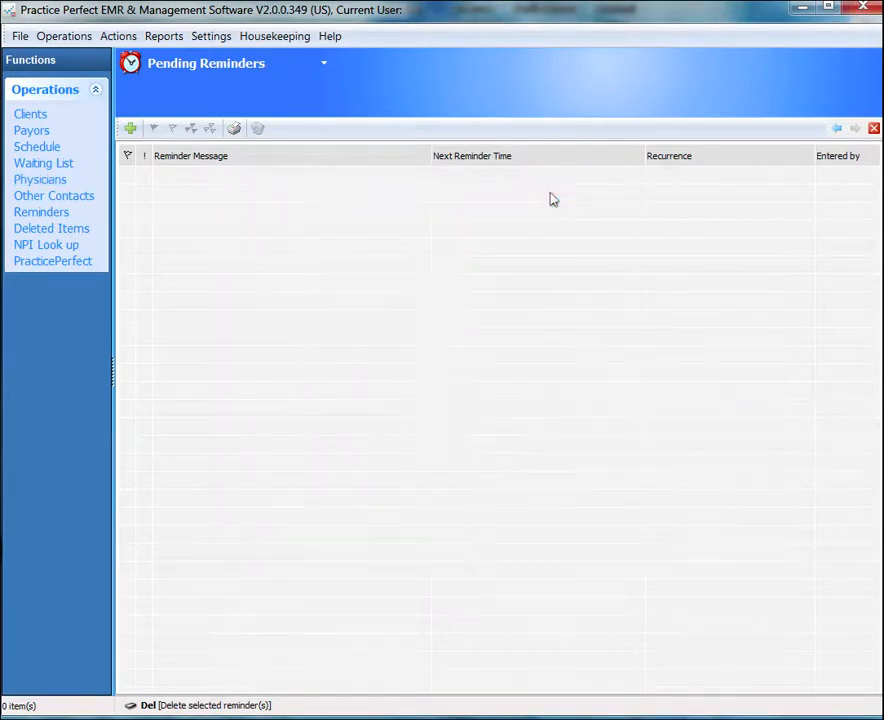
Return to the schedule from the pending reminders
left_click(95, 90)
left_click(95, 90)
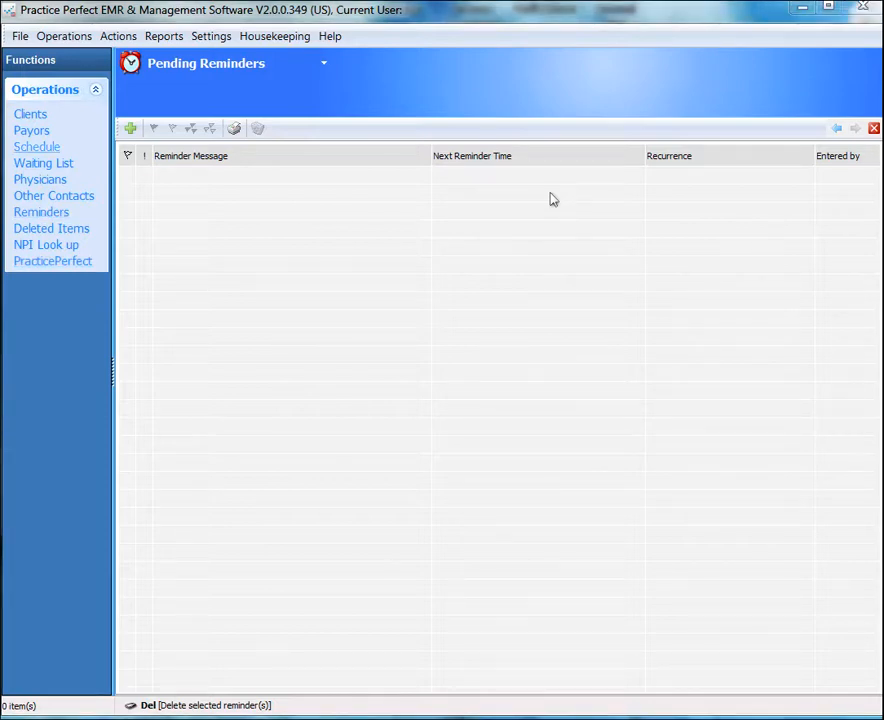
left_click(37, 146)
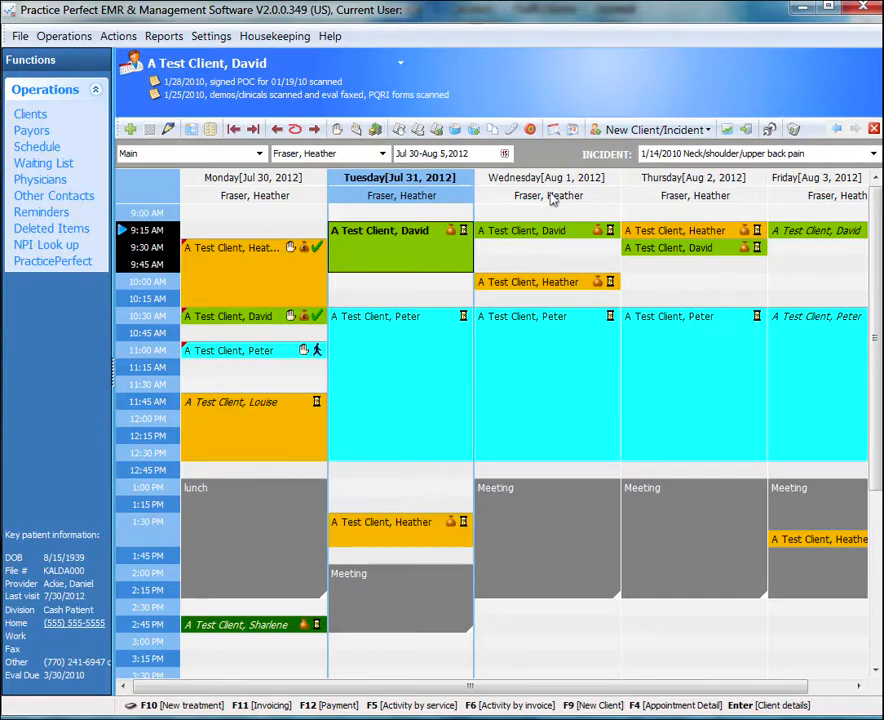
View the program's About information with the version and support contacts, and close it
key("alt+h")
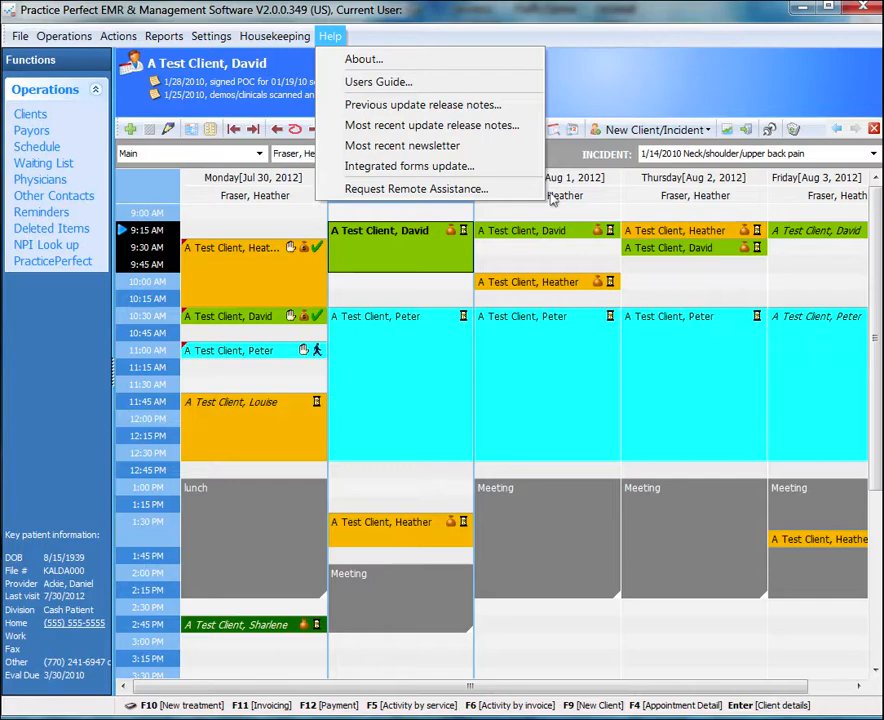
key("Down")
key("Down")
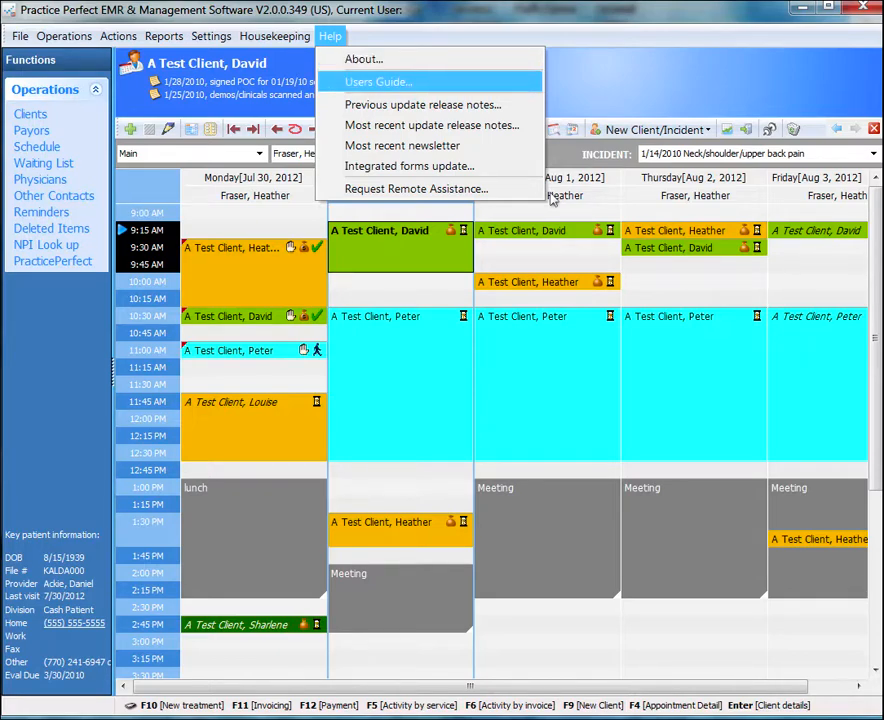
key("Up")
key("Return")
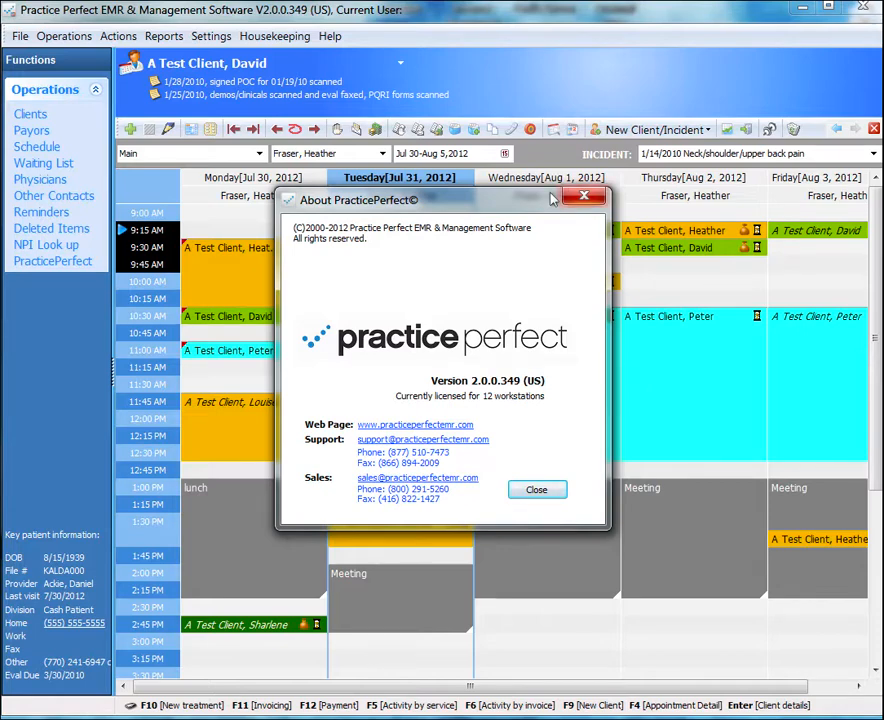
left_click(584, 197)
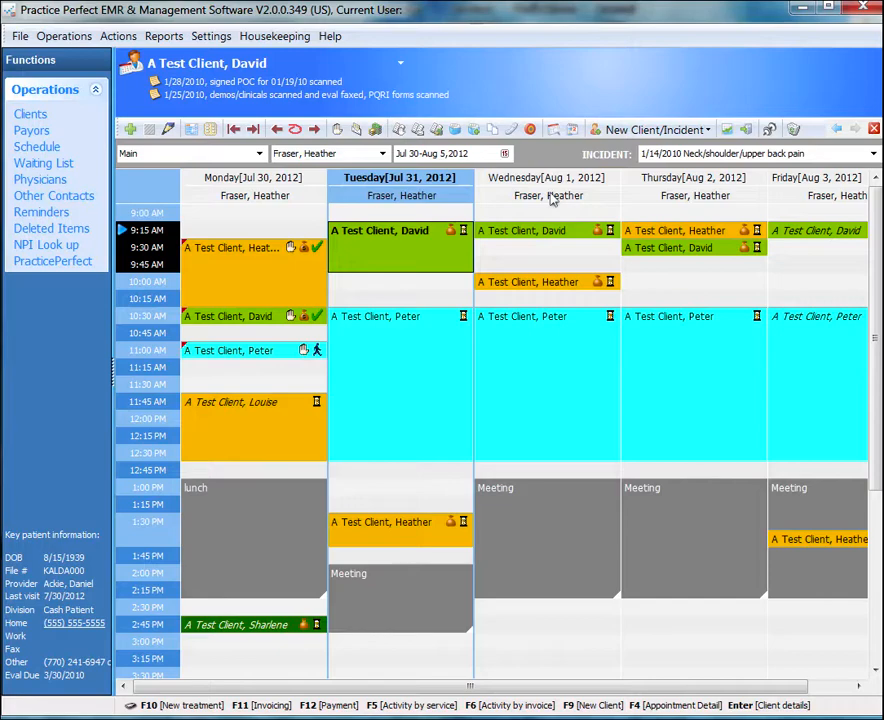